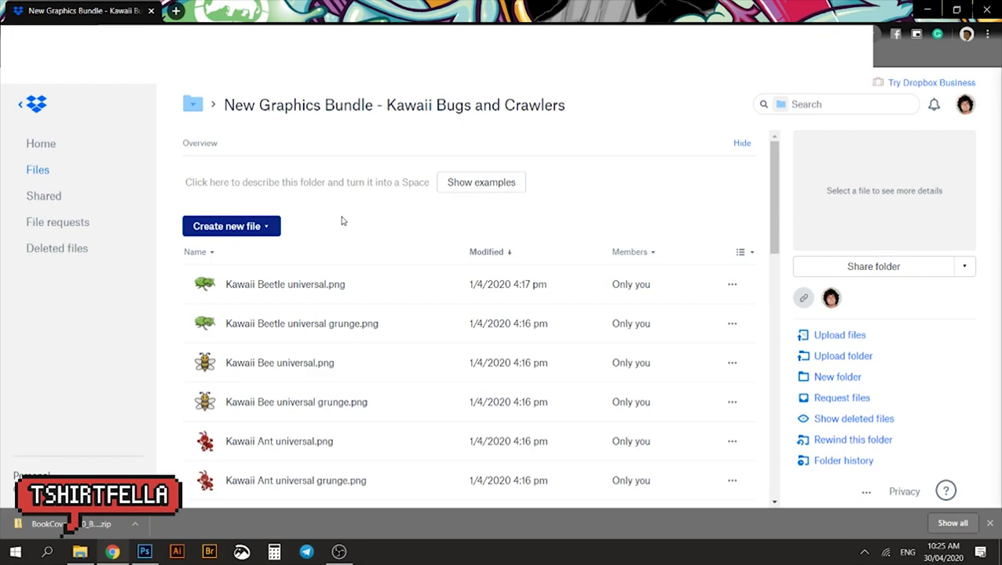
Look through the graphics files in the Kawaii Bugs and Crawlers bundle folder
{"action": "scroll", "coordinate": [384, 223], "scroll_direction": "down", "scroll_amount": 7}
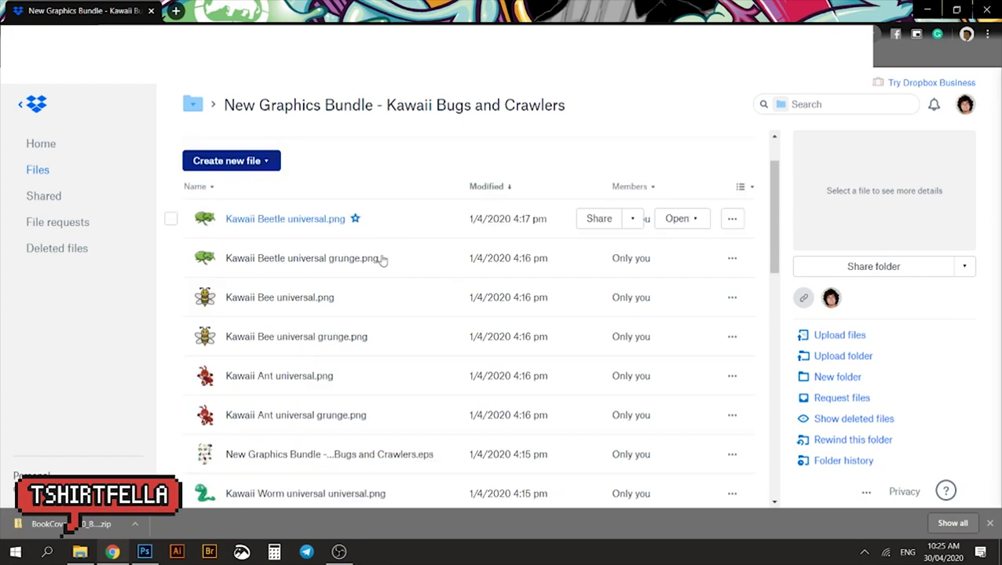
{"action": "scroll", "coordinate": [372, 363], "scroll_direction": "up", "scroll_amount": 7}
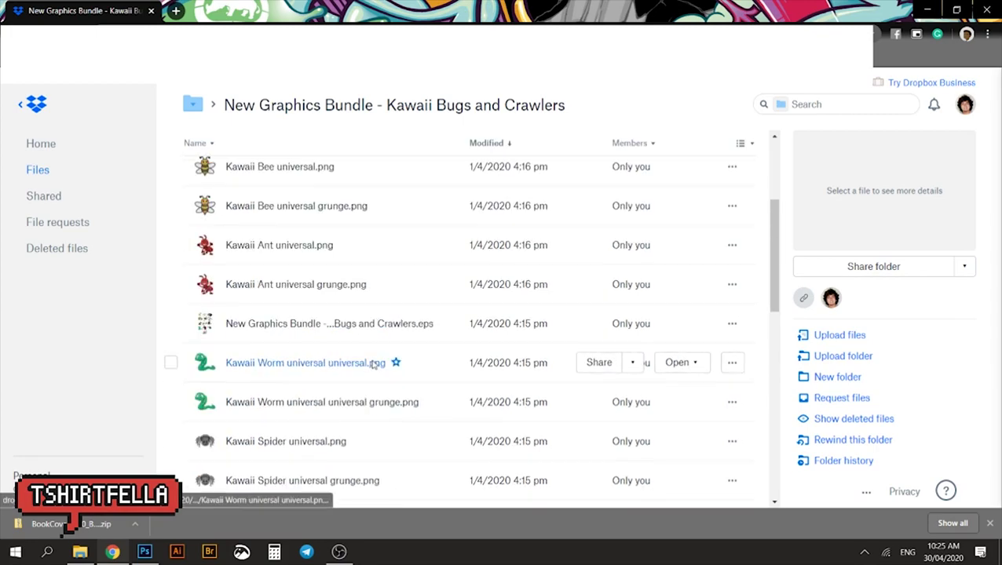
{"action": "scroll", "coordinate": [373, 364], "scroll_direction": "down", "scroll_amount": 8}
{"action": "scroll", "coordinate": [373, 363], "scroll_direction": "down", "scroll_amount": 3}
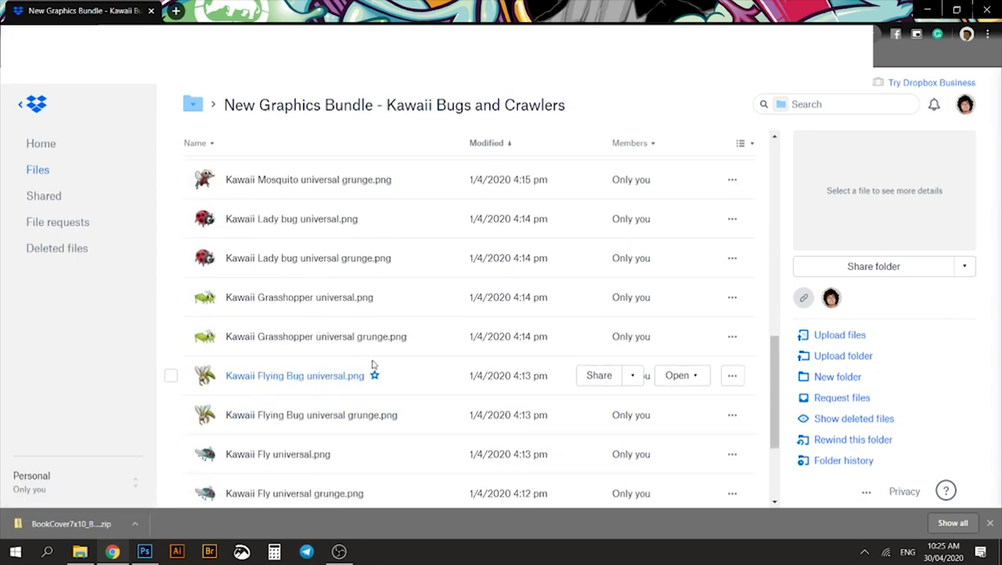
{"action": "scroll", "coordinate": [373, 365], "scroll_direction": "up", "scroll_amount": 6}
{"action": "scroll", "coordinate": [373, 363], "scroll_direction": "up", "scroll_amount": 5}
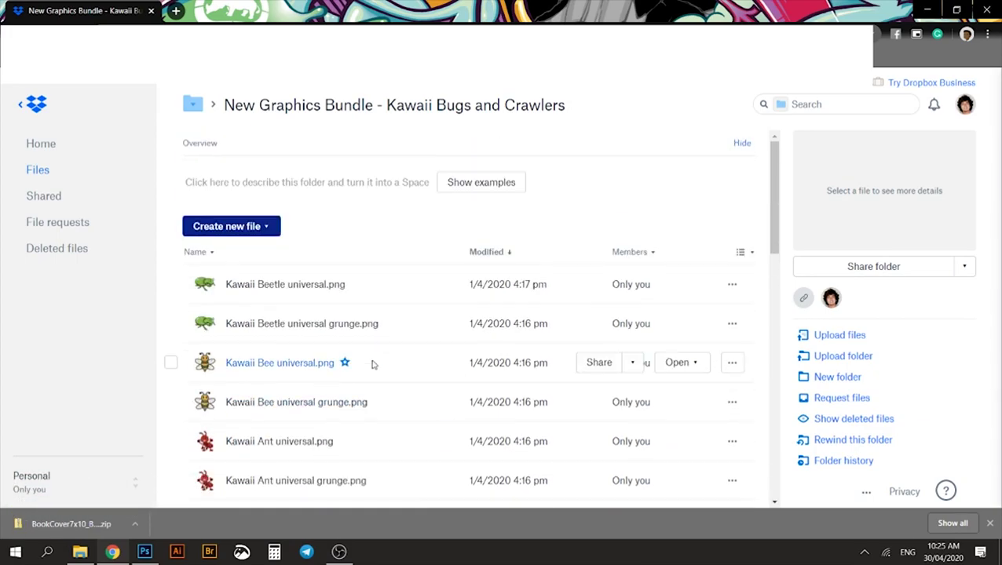
Open the 7x10_BW_30 PDF cover template in Photoshop, importing its page at 300 pixels/inch in RGB Color
{"action": "left_click", "coordinate": [144, 552]}
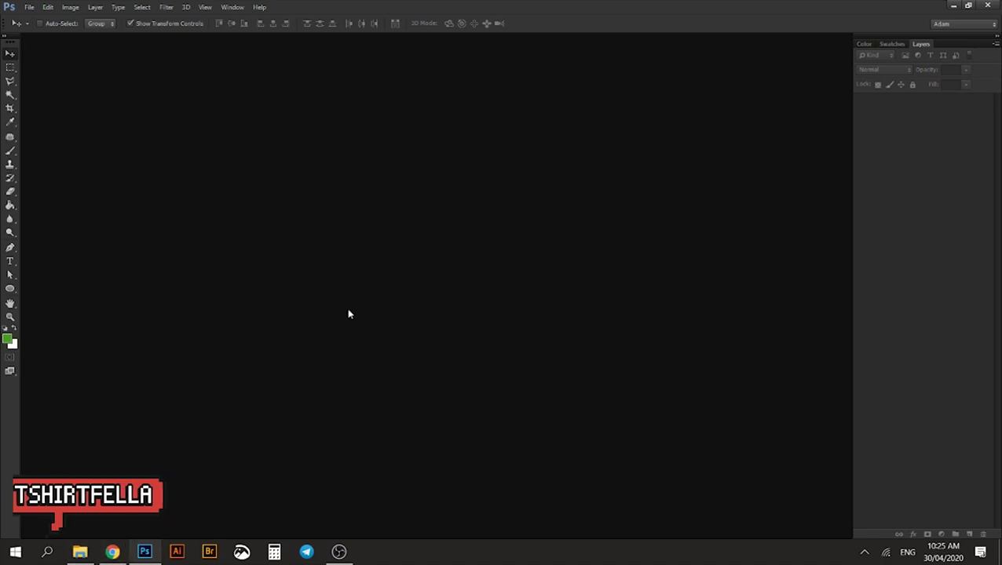
{"action": "left_click", "coordinate": [121, 552]}
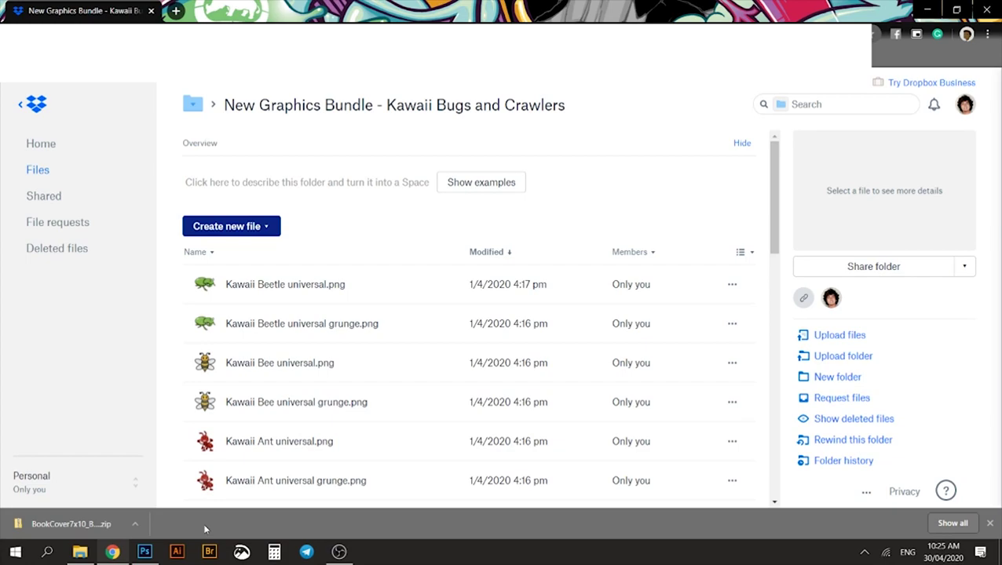
{"action": "left_click", "coordinate": [78, 523]}
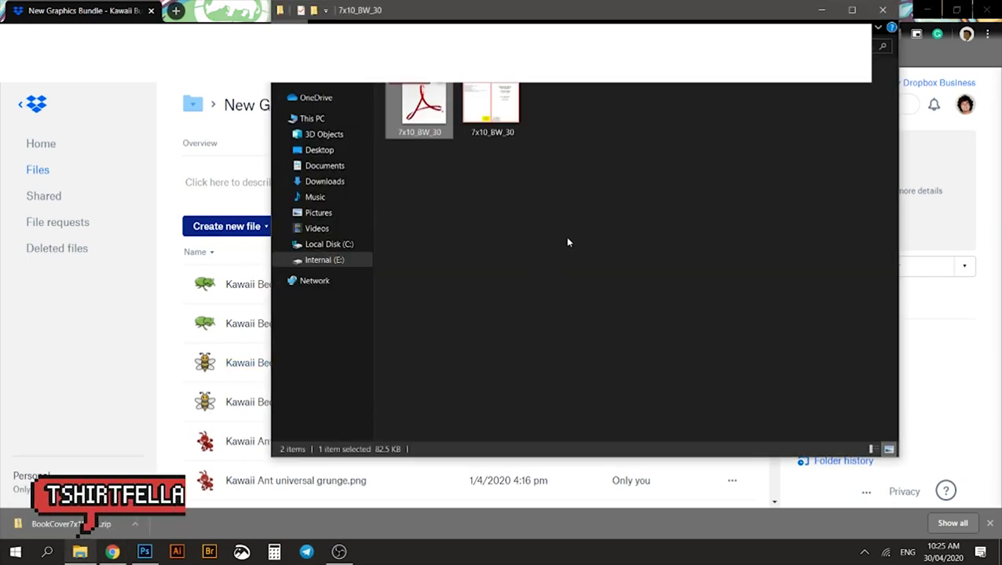
{"action": "left_click", "coordinate": [400, 110]}
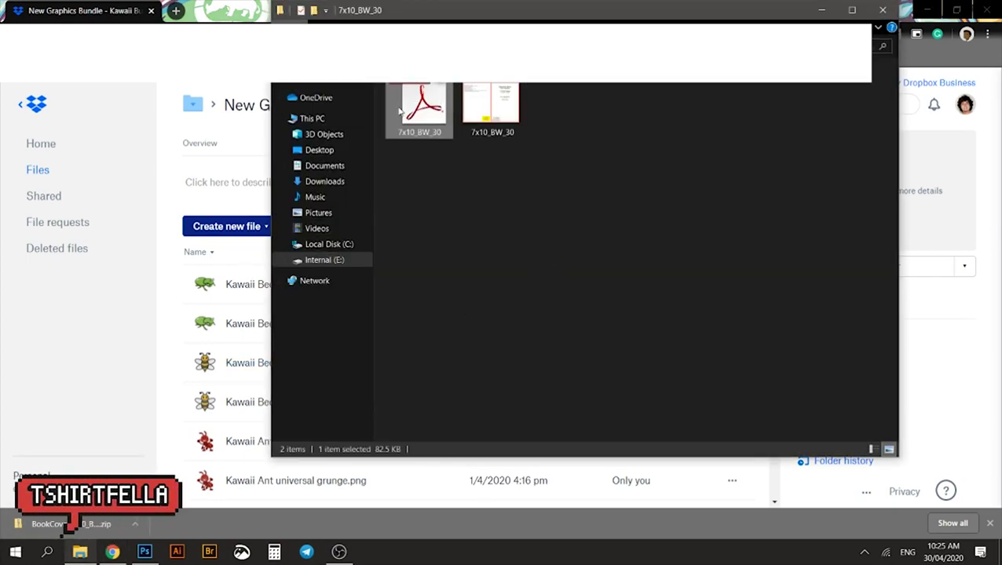
{"action": "right_click", "coordinate": [427, 112]}
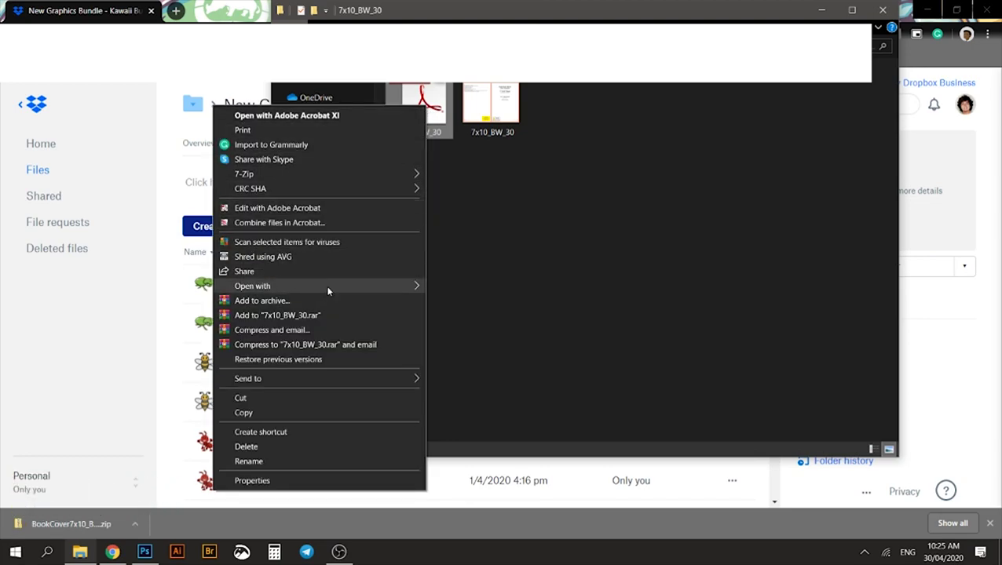
{"action": "mouse_move", "coordinate": [329, 287]}
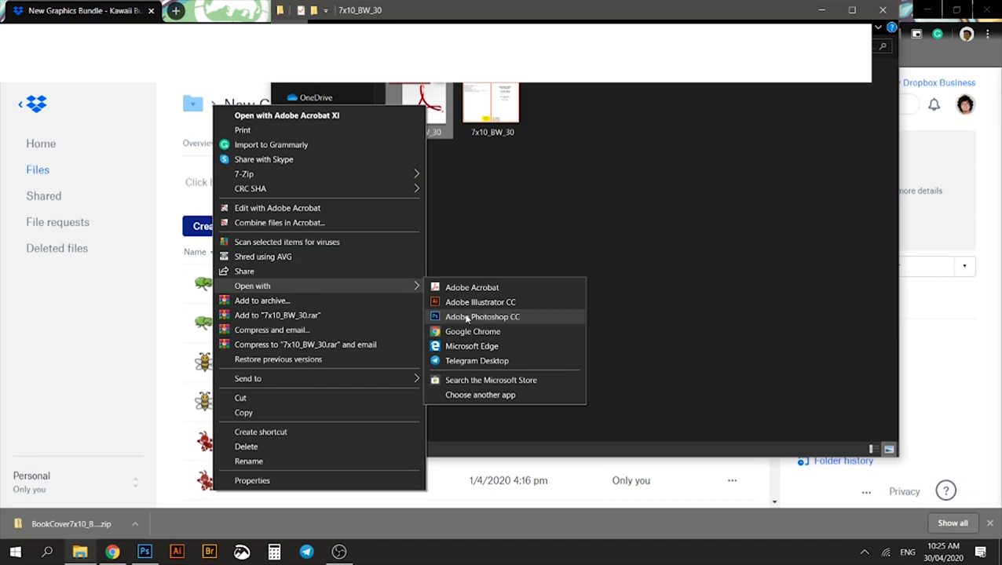
{"action": "left_click", "coordinate": [467, 317]}
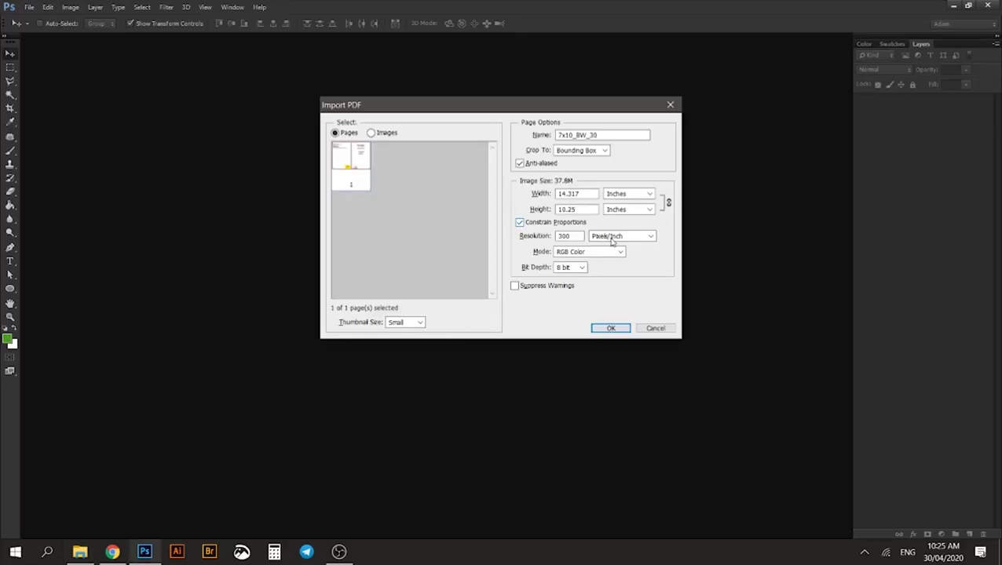
{"action": "left_click", "coordinate": [611, 329]}
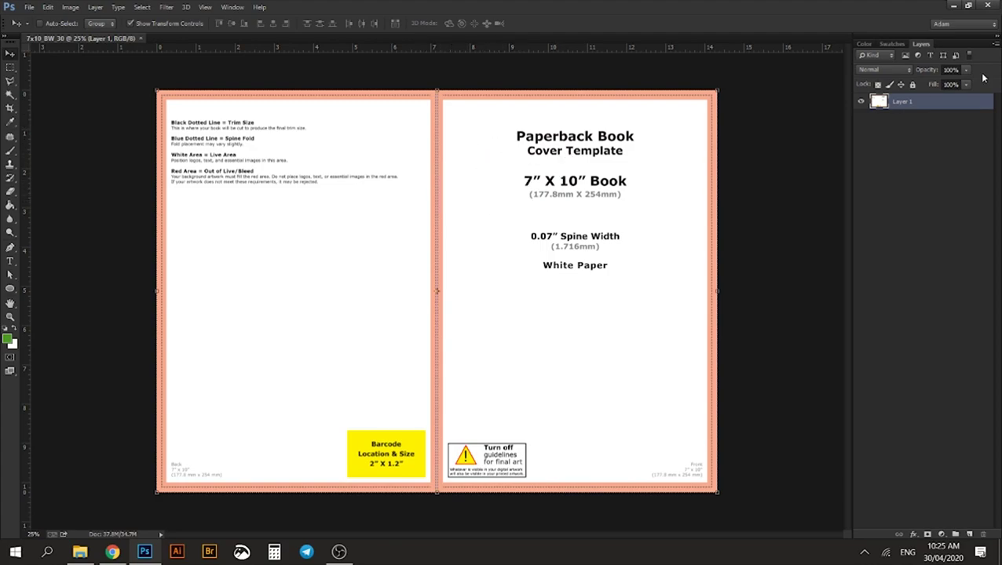
Create a new document 7 inches wide and 10 inches high at a resolution of 300 pixels/inch
{"action": "left_click", "coordinate": [29, 7]}
{"action": "left_click", "coordinate": [29, 18]}
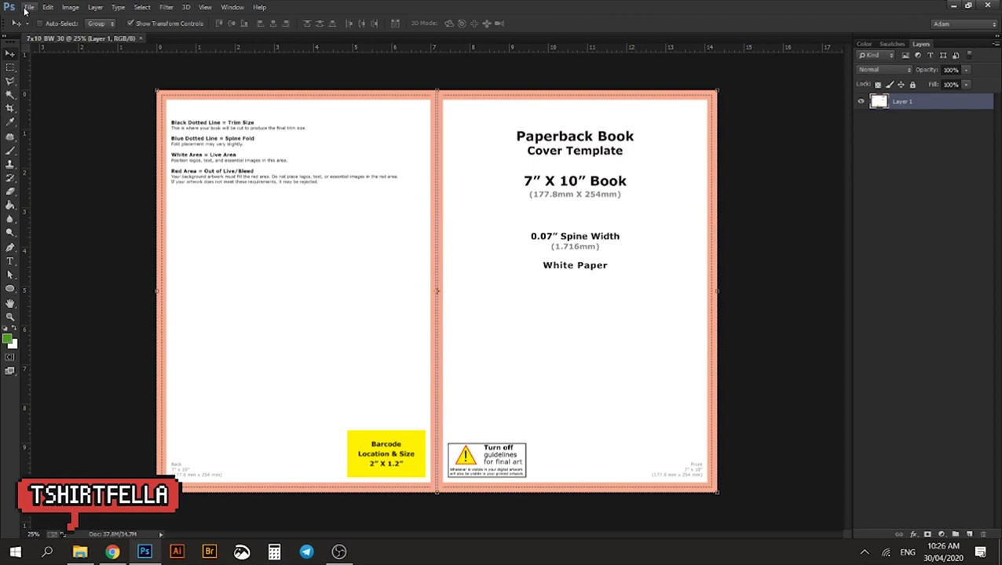
{"action": "left_click", "coordinate": [28, 7]}
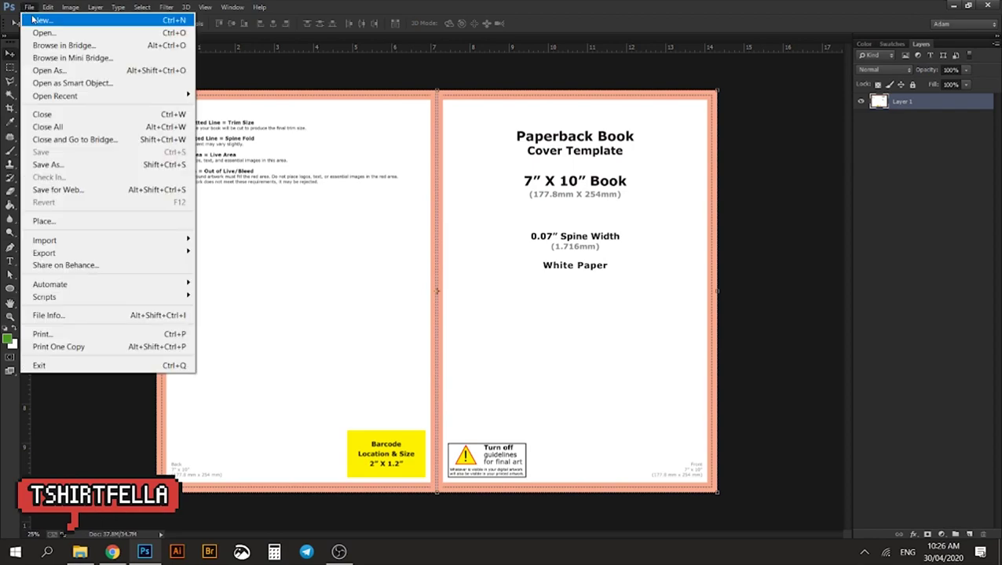
{"action": "left_click", "coordinate": [33, 20]}
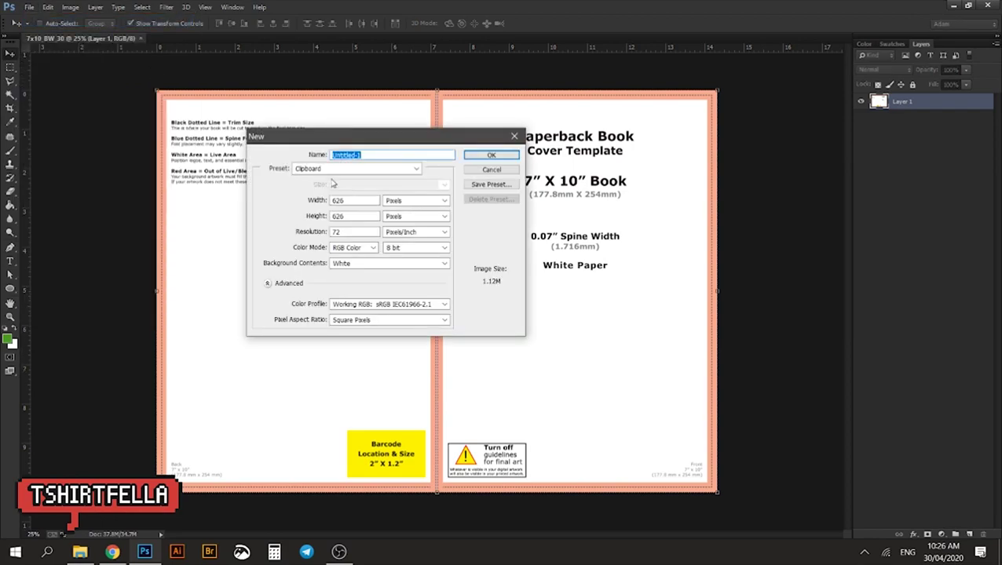
{"action": "left_click", "coordinate": [399, 202]}
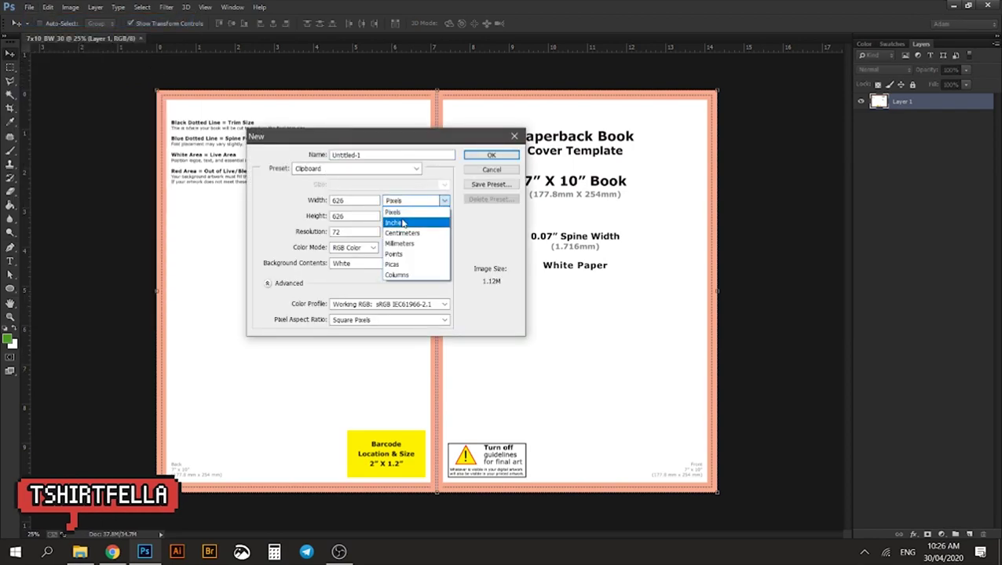
{"action": "left_click", "coordinate": [402, 213]}
{"action": "left_click", "coordinate": [353, 203]}
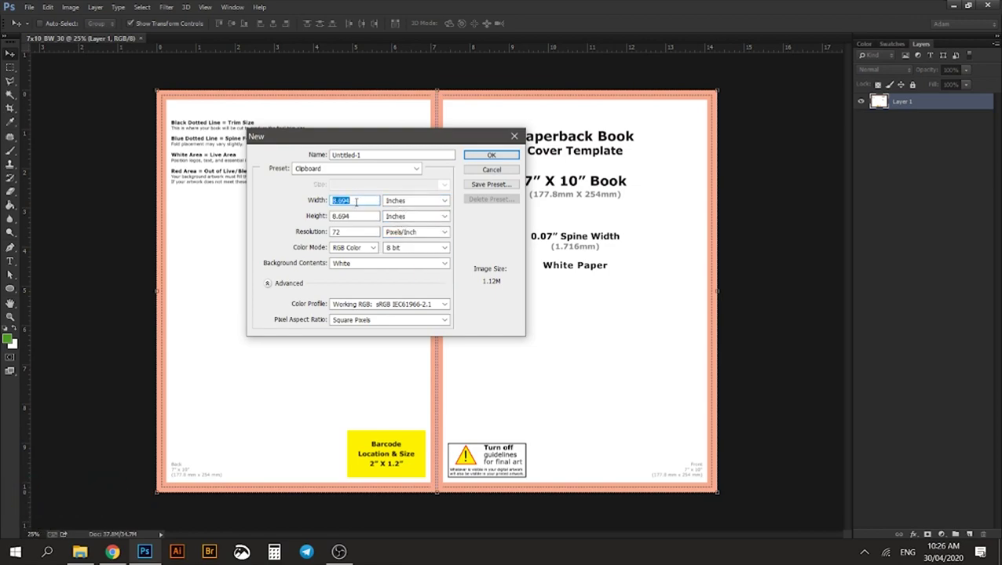
{"action": "type", "text": "7"}
{"action": "left_click", "coordinate": [368, 215]}
{"action": "type", "text": "10"}
{"action": "left_click", "coordinate": [354, 232]}
{"action": "type", "text": "300"}
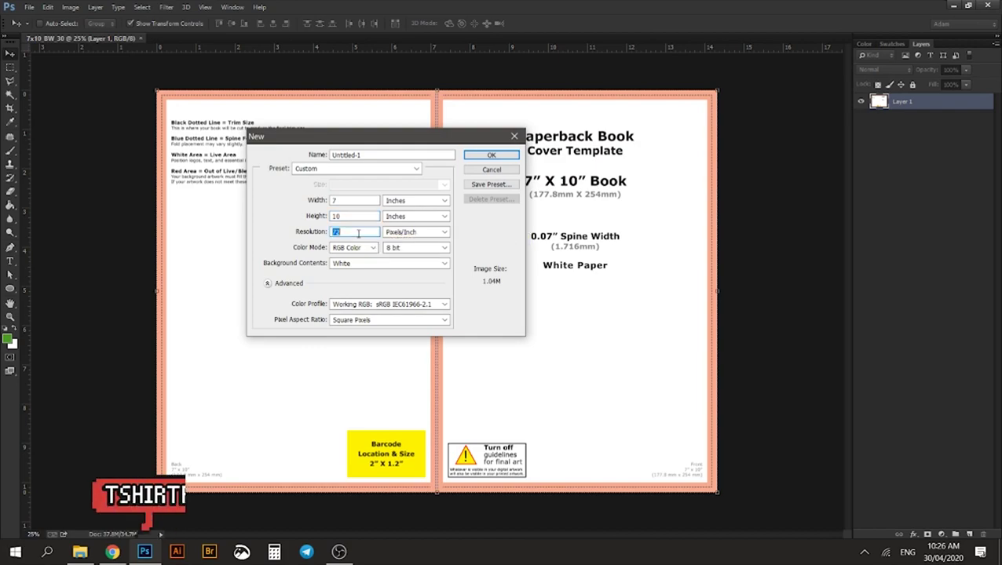
{"action": "left_click", "coordinate": [492, 156]}
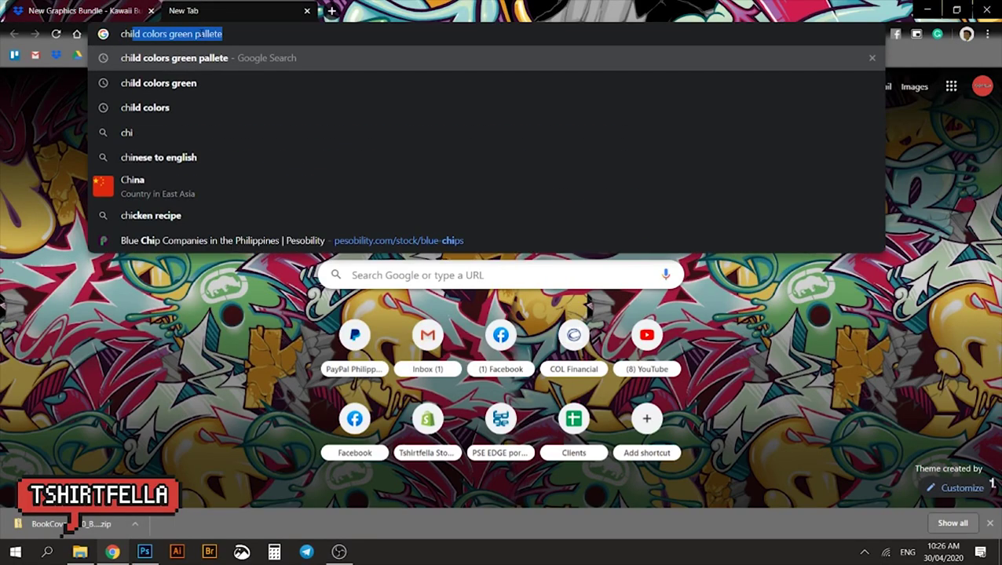
Search Google in Chrome for "childrens book" and show the image results
{"action": "type", "text": "ldrens b"}
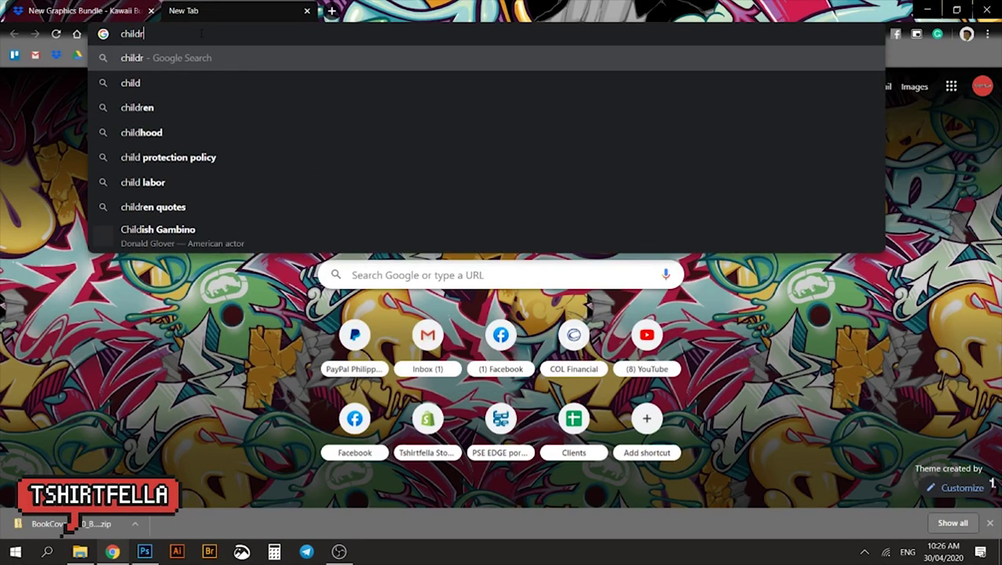
{"action": "type", "text": "ook"}
{"action": "key", "text": "Return"}
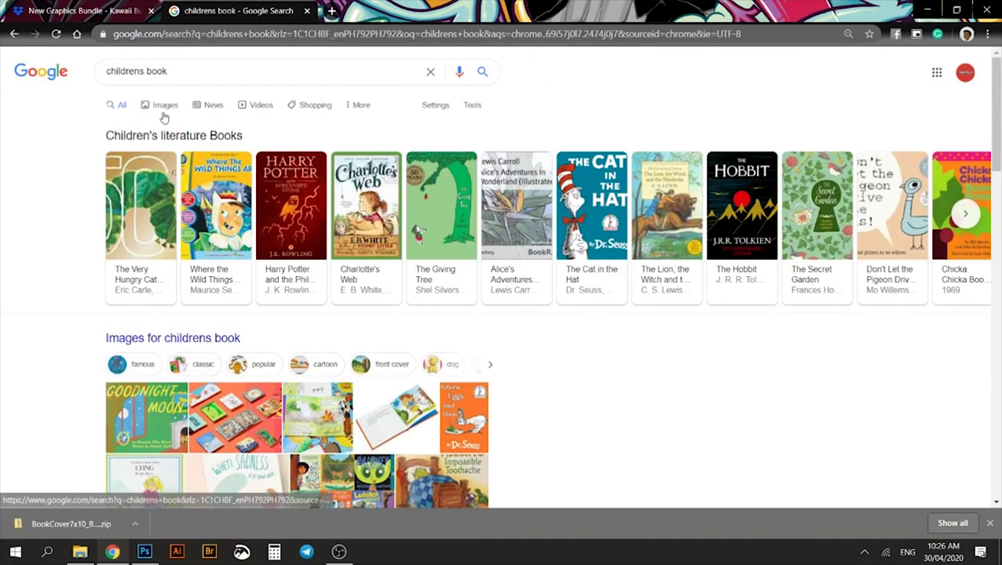
{"action": "left_click", "coordinate": [165, 111]}
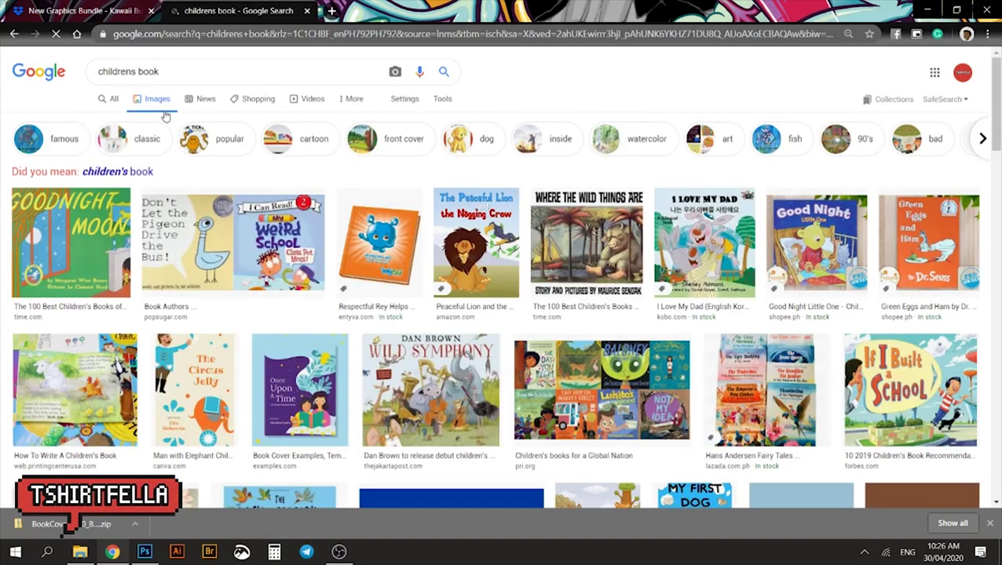
Examine the children's book image results for cover design and illustration style references
{"action": "scroll", "coordinate": [277, 186], "scroll_direction": "down", "scroll_amount": 3}
{"action": "scroll", "coordinate": [278, 185], "scroll_direction": "down", "scroll_amount": 3}
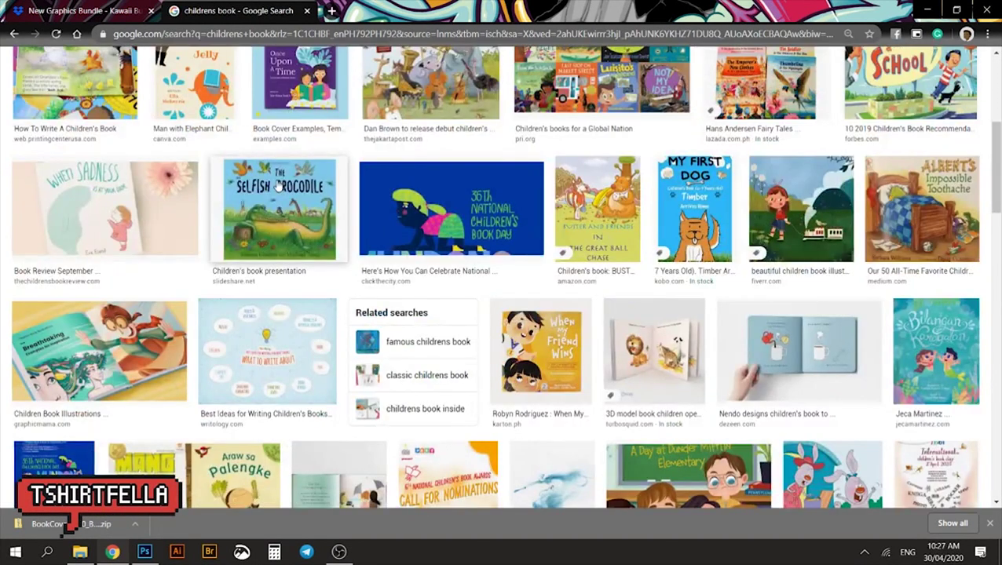
{"action": "scroll", "coordinate": [293, 204], "scroll_direction": "down", "scroll_amount": 3}
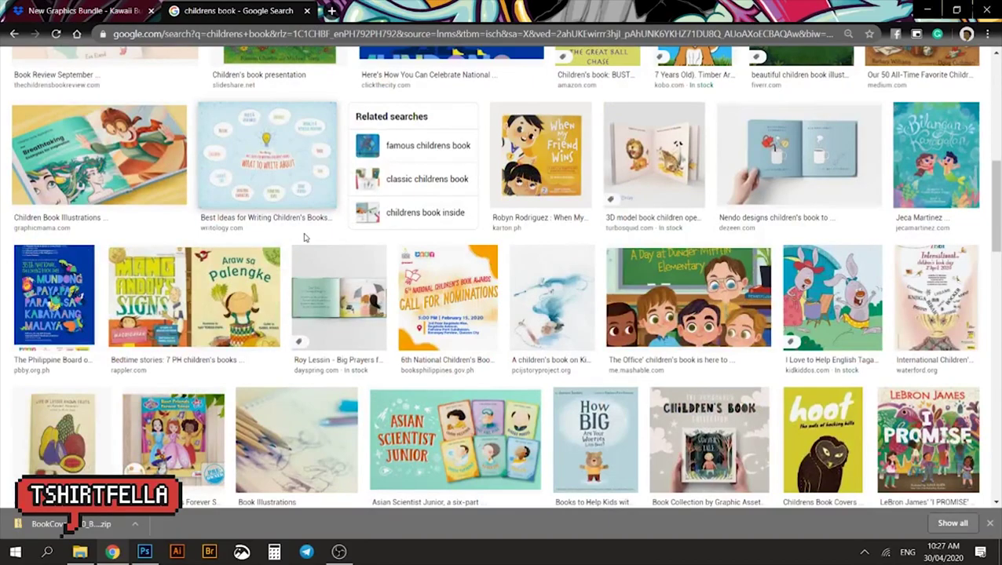
{"action": "scroll", "coordinate": [305, 238], "scroll_direction": "down", "scroll_amount": 2}
{"action": "scroll", "coordinate": [306, 238], "scroll_direction": "up", "scroll_amount": 7}
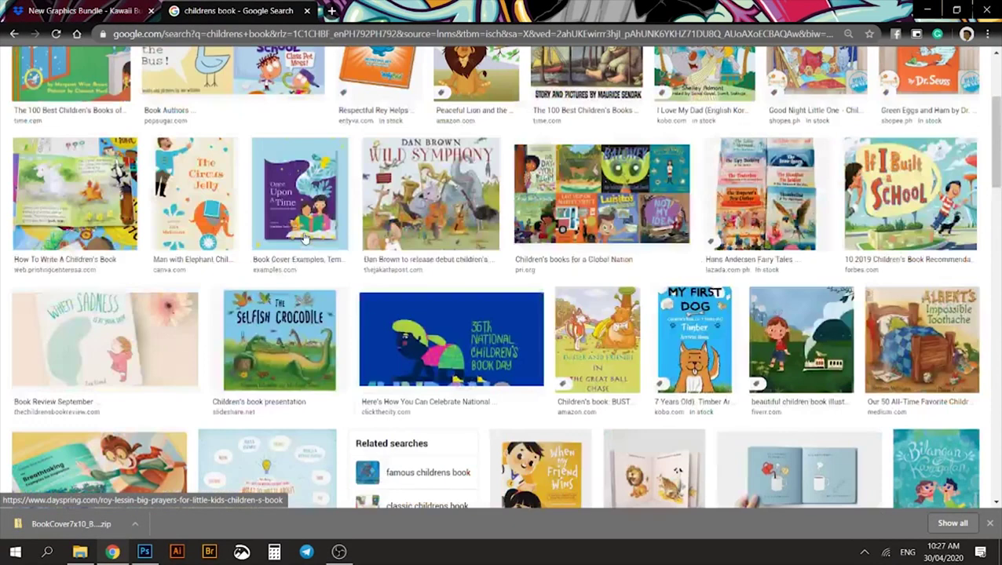
{"action": "scroll", "coordinate": [306, 238], "scroll_direction": "up", "scroll_amount": 3}
{"action": "scroll", "coordinate": [305, 238], "scroll_direction": "down", "scroll_amount": 9}
{"action": "scroll", "coordinate": [306, 238], "scroll_direction": "down", "scroll_amount": 4}
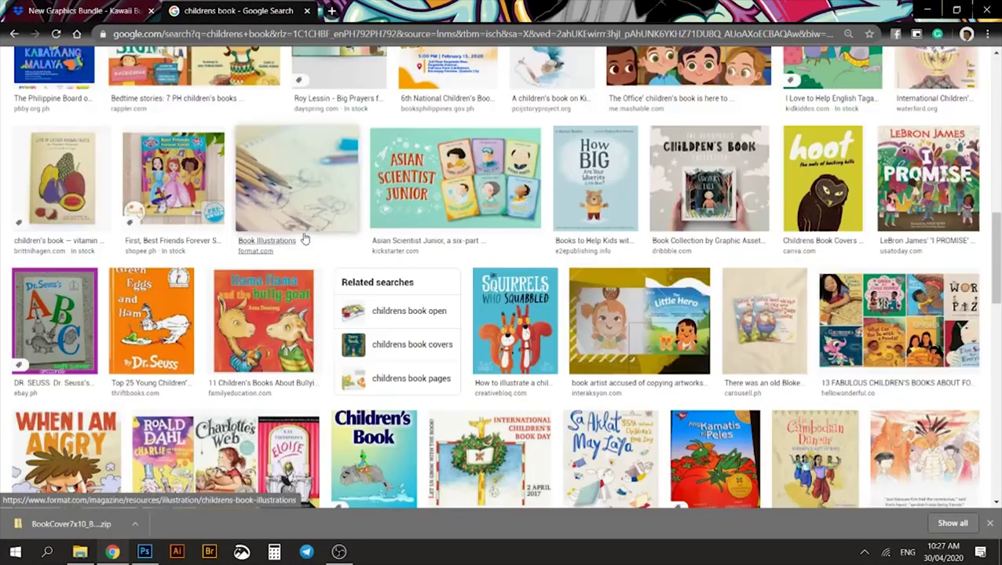
{"action": "scroll", "coordinate": [305, 237], "scroll_direction": "down", "scroll_amount": 3}
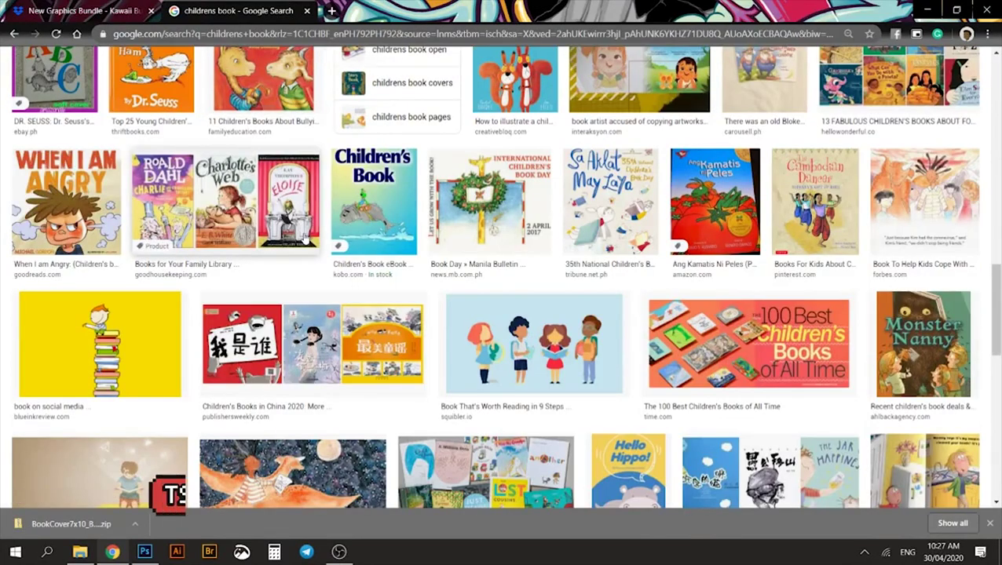
{"action": "scroll", "coordinate": [305, 238], "scroll_direction": "down", "scroll_amount": 8}
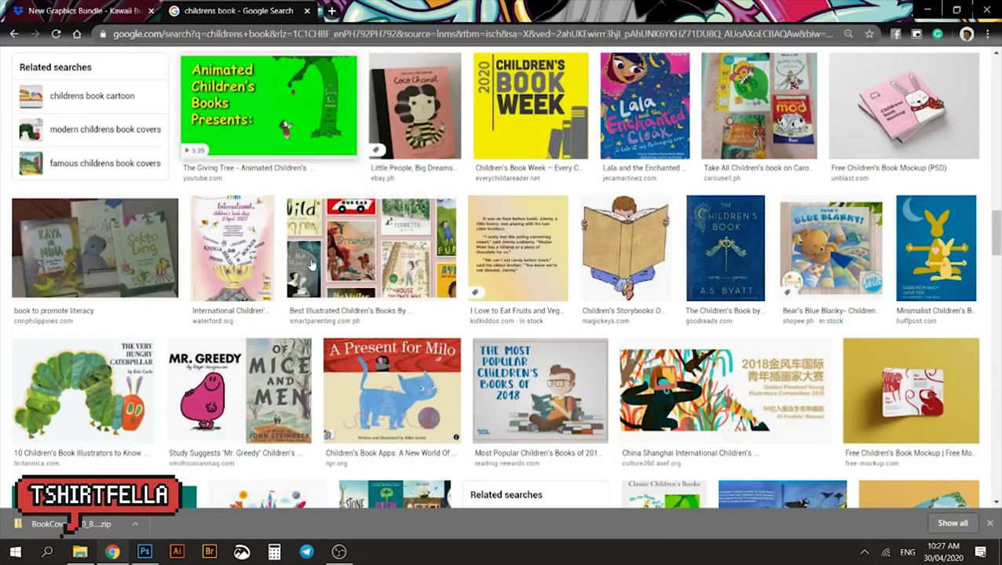
{"action": "scroll", "coordinate": [533, 259], "scroll_direction": "down", "scroll_amount": 3}
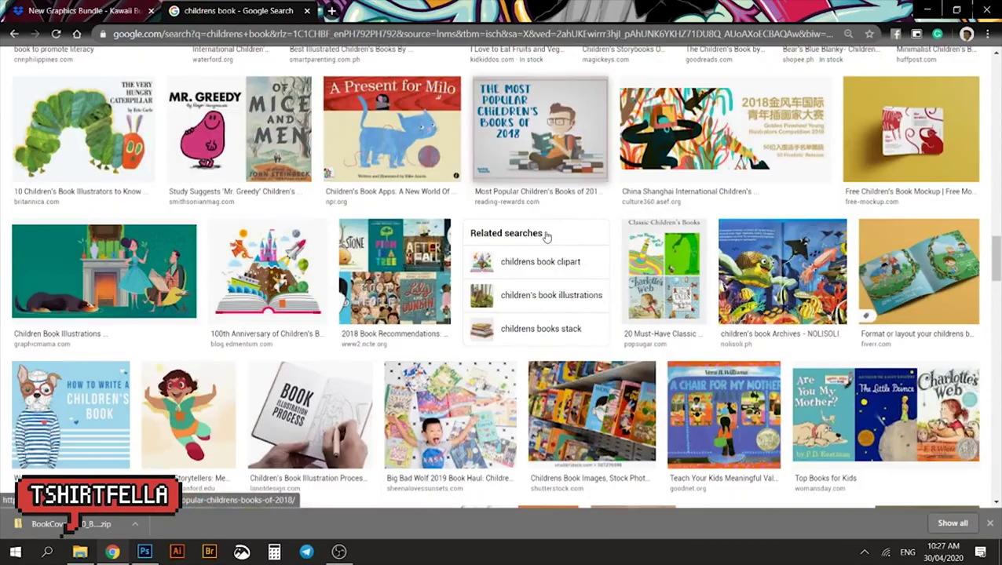
{"action": "scroll", "coordinate": [547, 237], "scroll_direction": "down", "scroll_amount": 5}
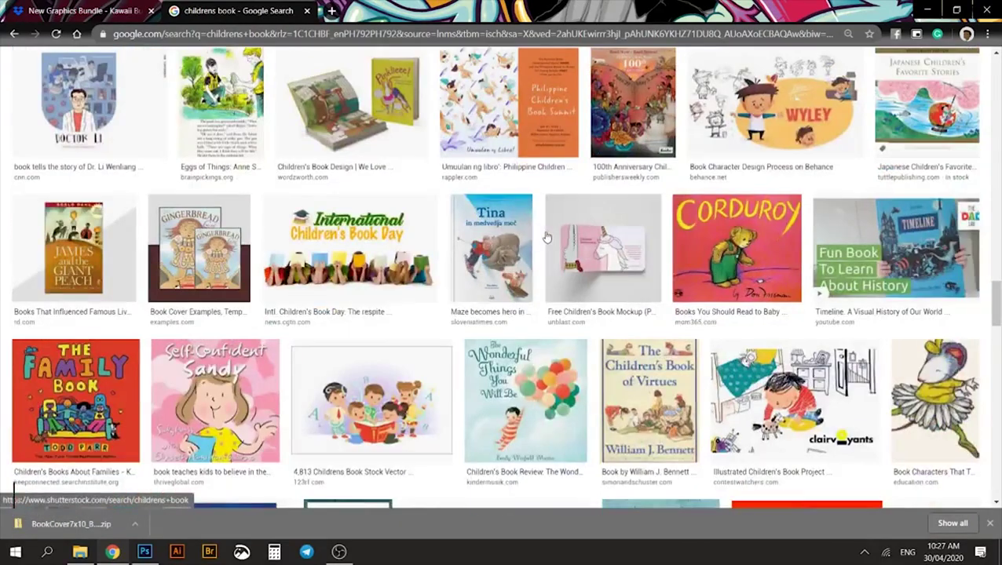
{"action": "scroll", "coordinate": [547, 237], "scroll_direction": "down", "scroll_amount": 3}
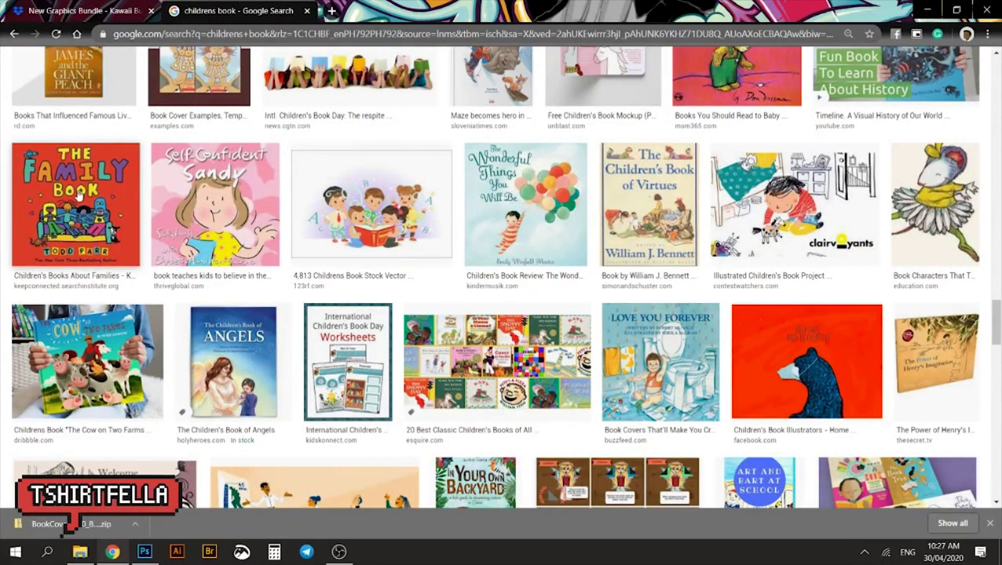
{"action": "scroll", "coordinate": [92, 134], "scroll_direction": "up", "scroll_amount": 2}
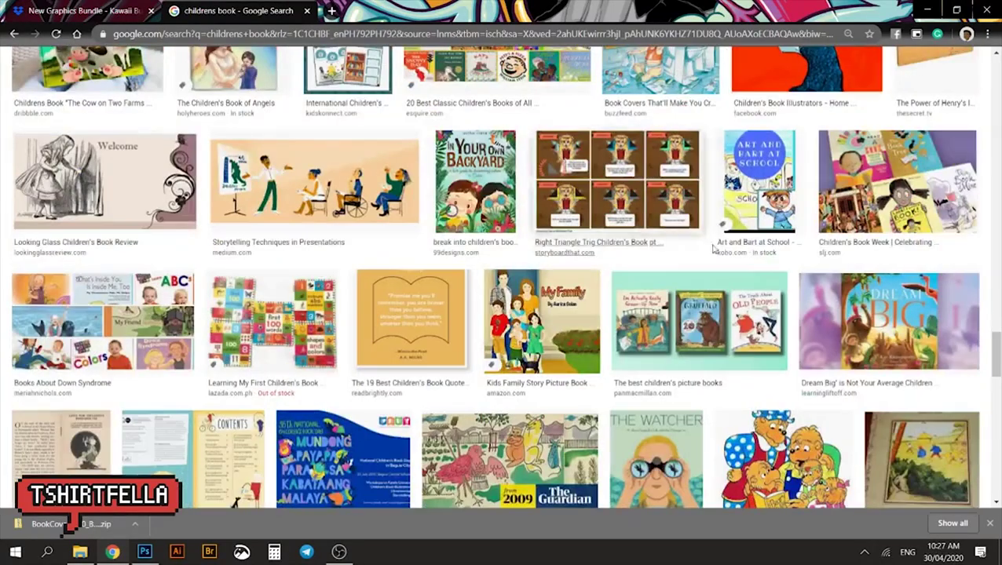
{"action": "scroll", "coordinate": [760, 272], "scroll_direction": "down", "scroll_amount": 14}
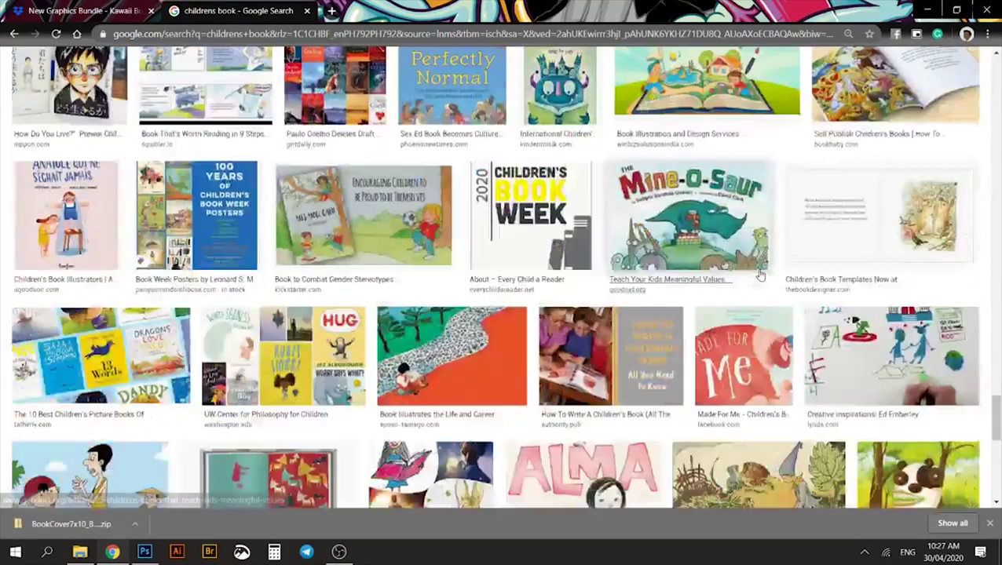
{"action": "scroll", "coordinate": [759, 274], "scroll_direction": "down", "scroll_amount": 6}
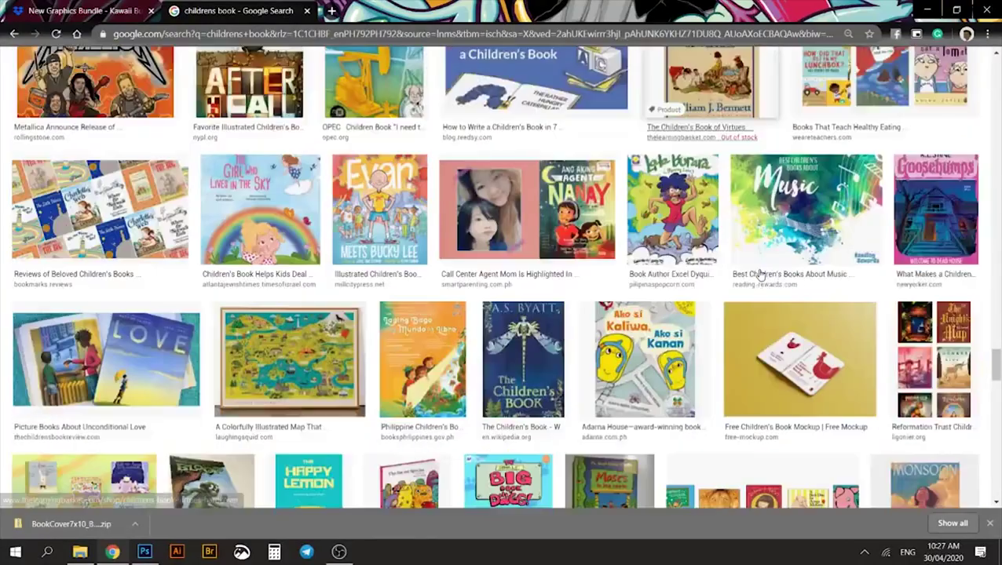
{"action": "scroll", "coordinate": [760, 272], "scroll_direction": "down", "scroll_amount": 4}
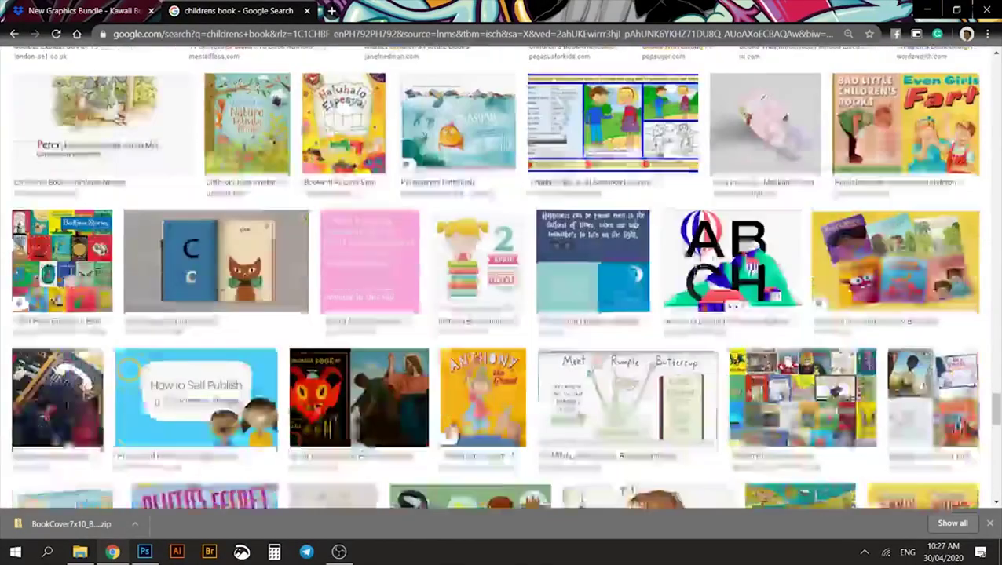
Examine the remaining children's book image results for cover layout, colour and illustration ideas
{"action": "scroll", "coordinate": [760, 273], "scroll_direction": "down", "scroll_amount": 7}
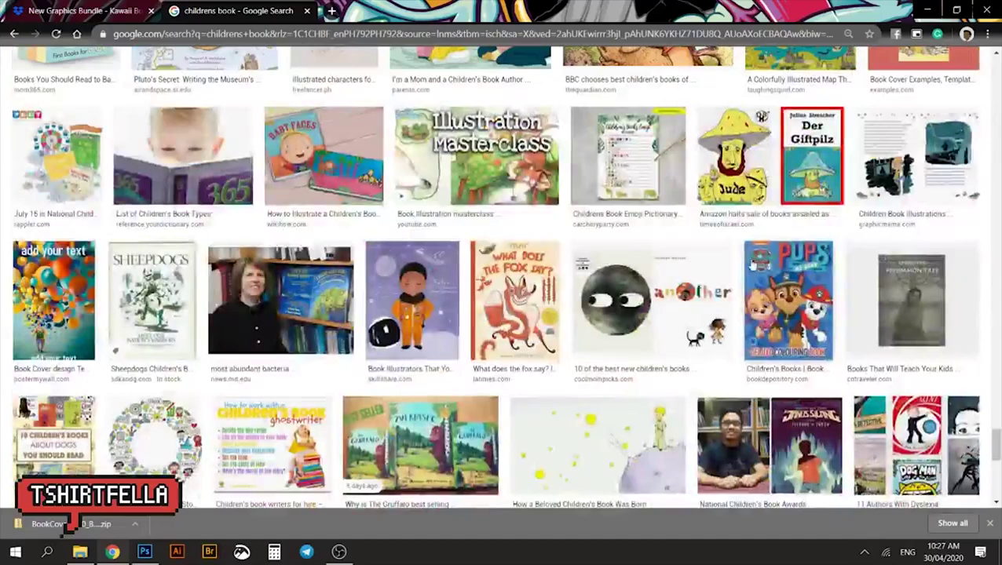
{"action": "scroll", "coordinate": [753, 265], "scroll_direction": "down", "scroll_amount": 4}
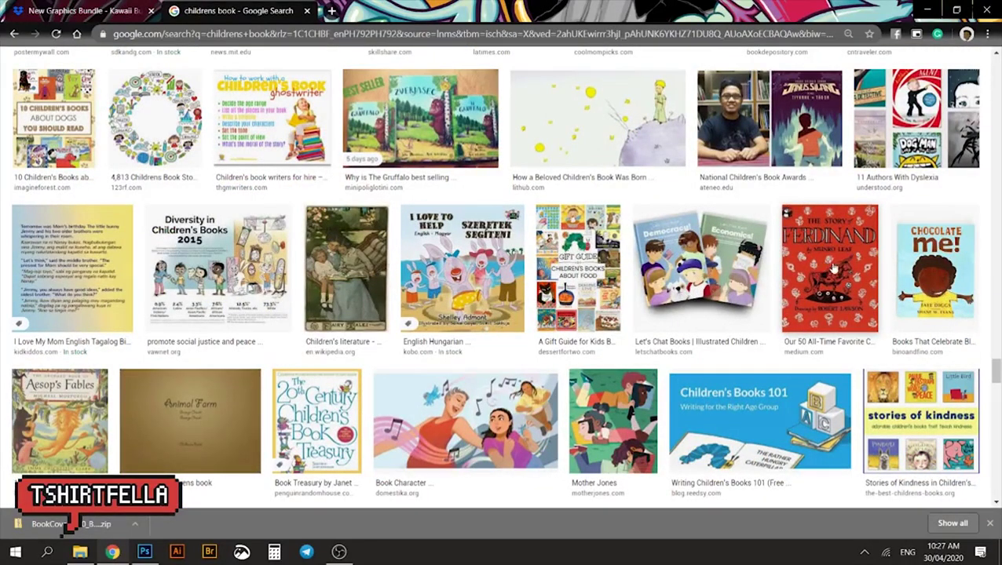
{"action": "scroll", "coordinate": [486, 311], "scroll_direction": "down", "scroll_amount": 5}
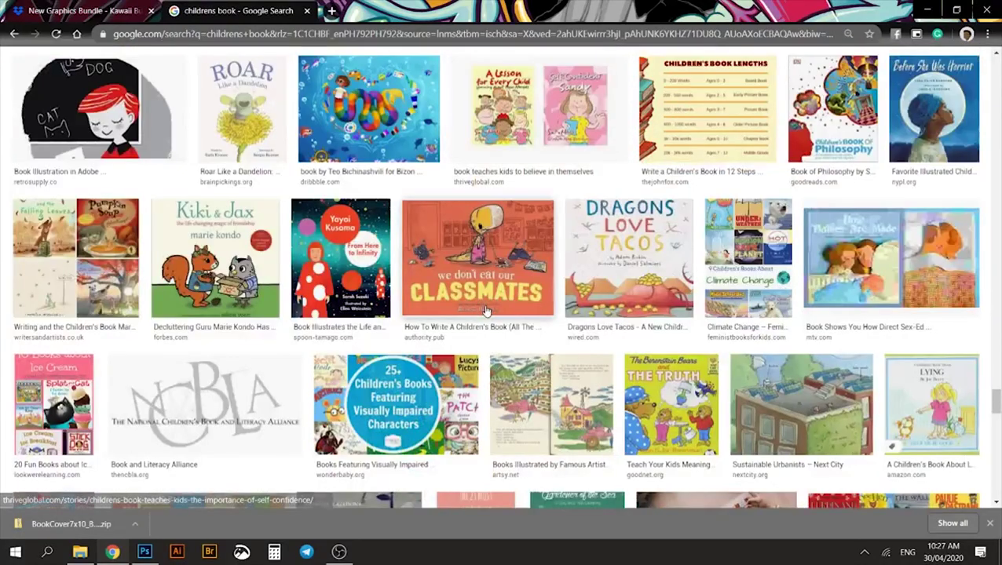
{"action": "scroll", "coordinate": [487, 312], "scroll_direction": "down", "scroll_amount": 7}
{"action": "scroll", "coordinate": [487, 312], "scroll_direction": "down", "scroll_amount": 7}
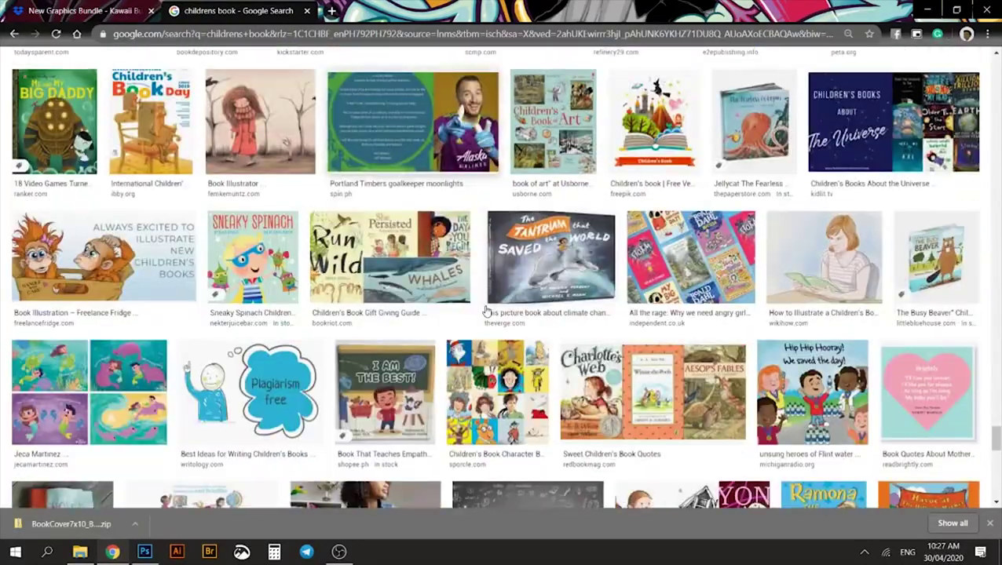
{"action": "scroll", "coordinate": [486, 312], "scroll_direction": "down", "scroll_amount": 4}
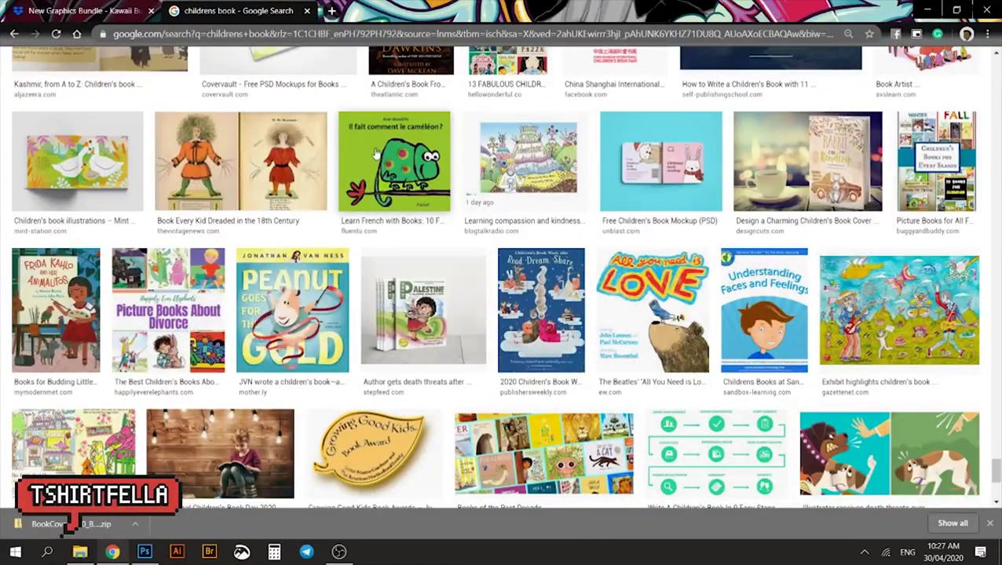
{"action": "scroll", "coordinate": [376, 155], "scroll_direction": "down", "scroll_amount": 3}
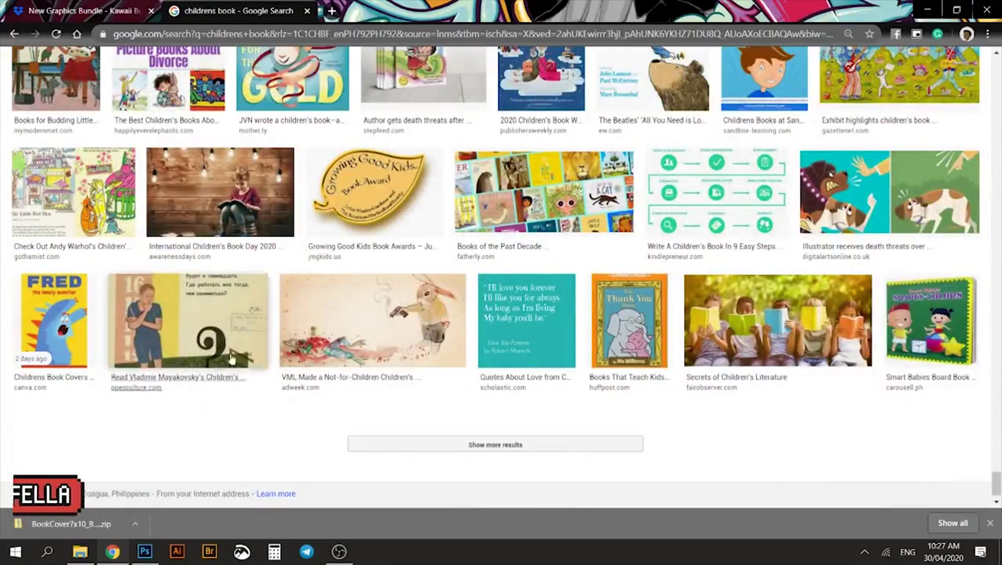
{"action": "scroll", "coordinate": [478, 239], "scroll_direction": "up", "scroll_amount": 11}
{"action": "scroll", "coordinate": [482, 241], "scroll_direction": "up", "scroll_amount": 15}
{"action": "scroll", "coordinate": [480, 243], "scroll_direction": "up", "scroll_amount": 18}
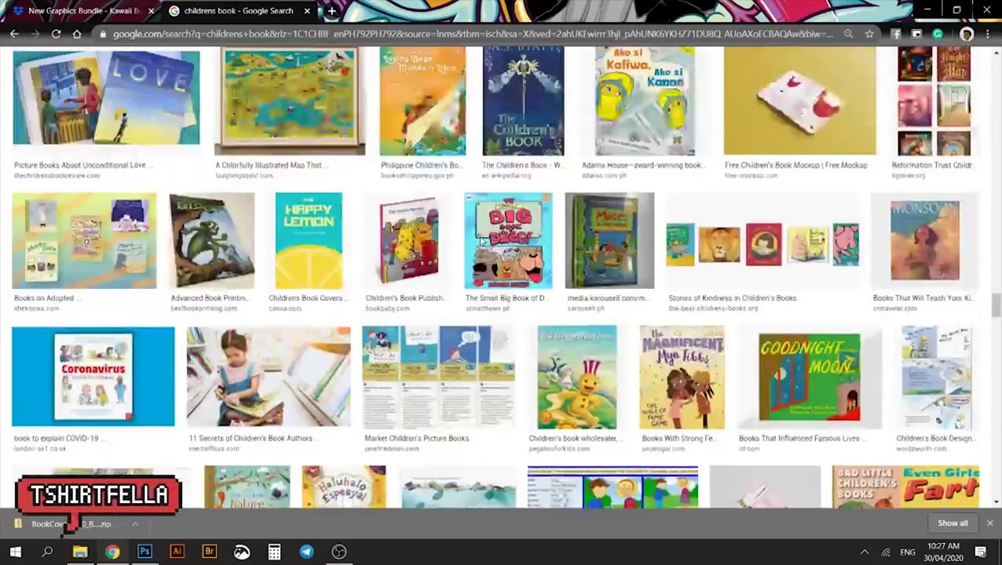
{"action": "scroll", "coordinate": [480, 241], "scroll_direction": "up", "scroll_amount": 2}
Search Google for "green color pallete" in a new Chrome tab
{"action": "key", "text": "alt+Tab"}
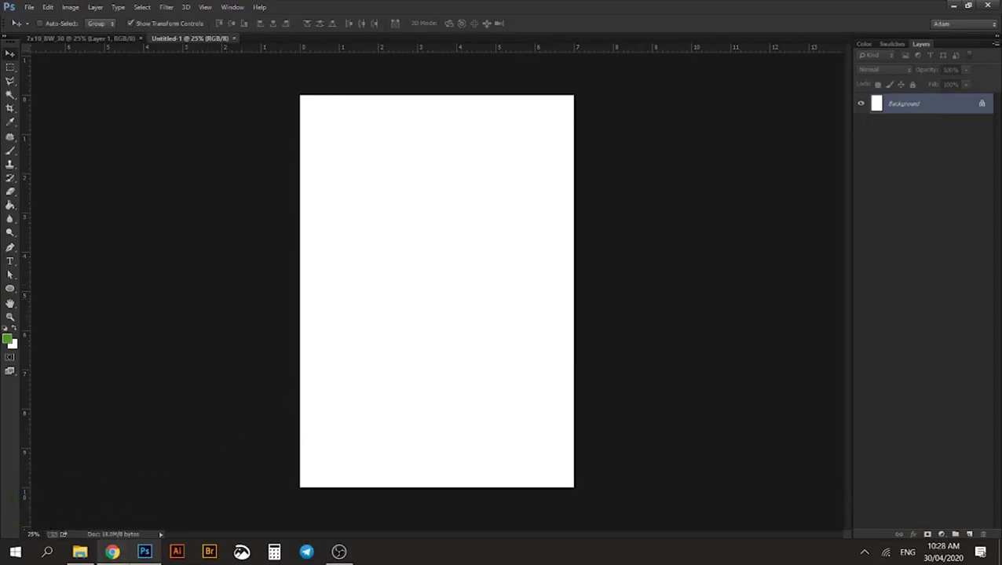
{"action": "mouse_move", "coordinate": [106, 559]}
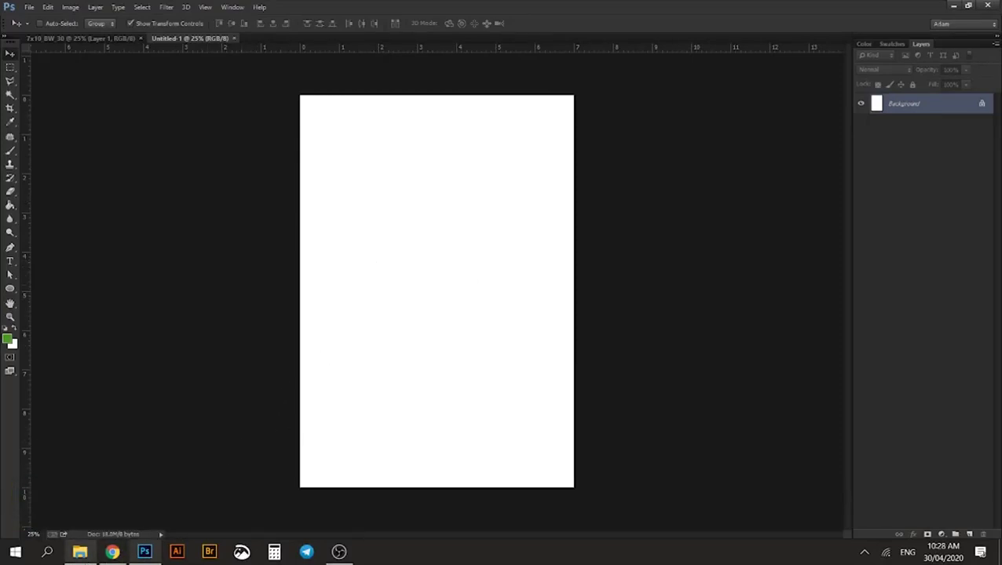
{"action": "left_click", "coordinate": [112, 552]}
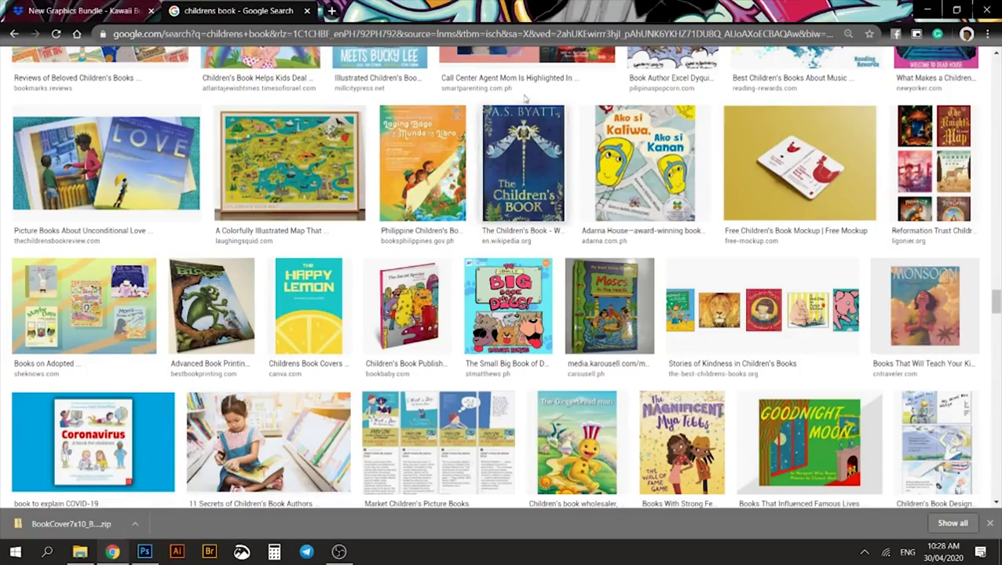
{"action": "left_click", "coordinate": [332, 11]}
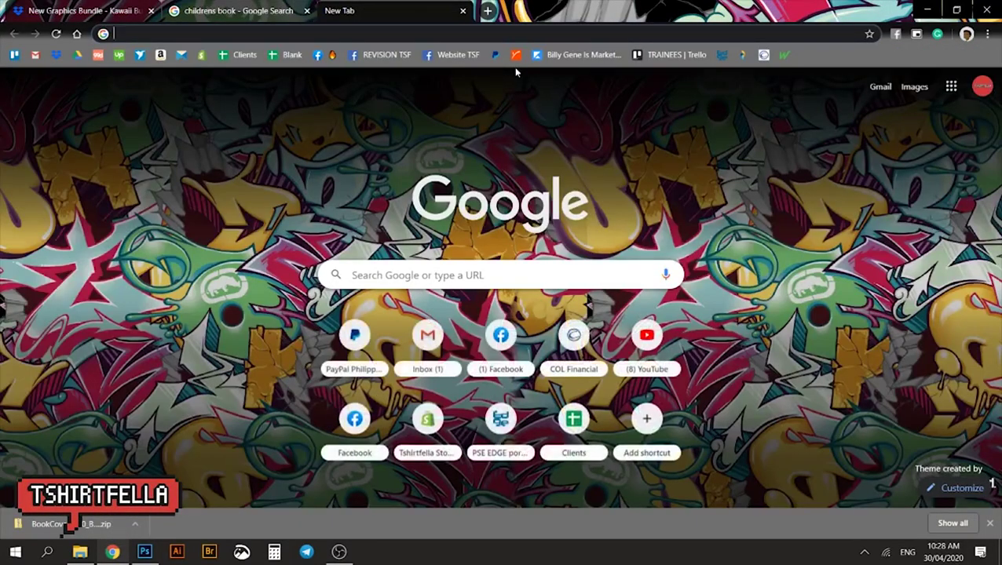
{"action": "type", "text": "green color"}
{"action": "key", "text": "Return"}
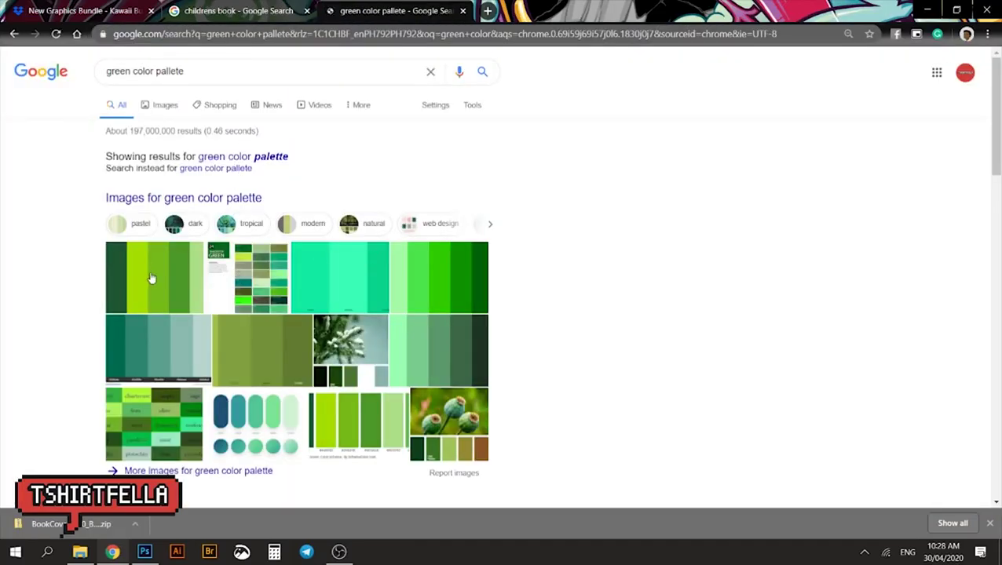
Look through the green palette results and open the preview of the Shades Of Green Color Scheme image from schemecolor.com
{"action": "scroll", "coordinate": [693, 211], "scroll_direction": "down", "scroll_amount": 1}
{"action": "scroll", "coordinate": [693, 212], "scroll_direction": "up", "scroll_amount": 1}
{"action": "scroll", "coordinate": [641, 214], "scroll_direction": "down", "scroll_amount": 2}
{"action": "scroll", "coordinate": [651, 221], "scroll_direction": "up", "scroll_amount": 2}
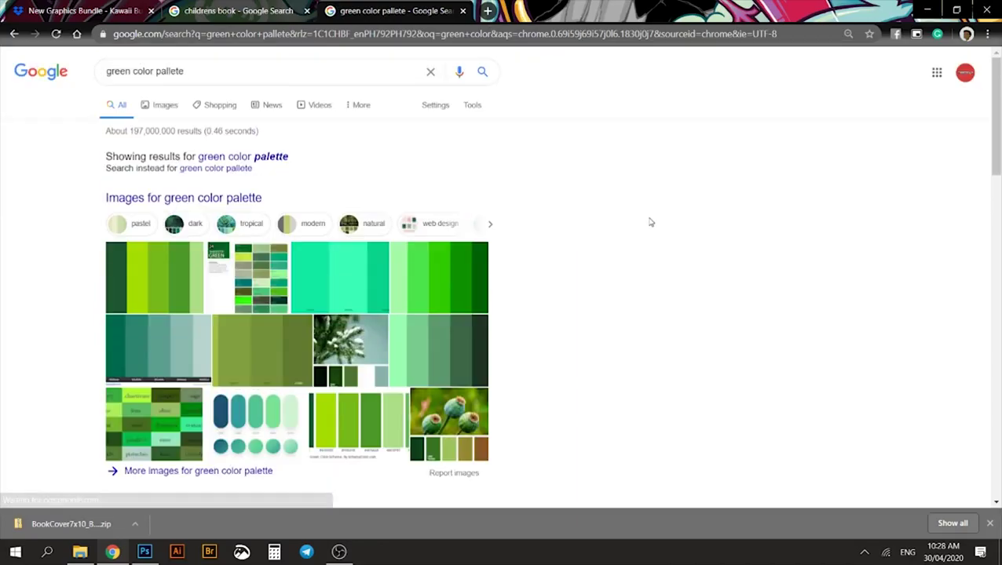
{"action": "scroll", "coordinate": [651, 222], "scroll_direction": "down", "scroll_amount": 2}
{"action": "scroll", "coordinate": [651, 222], "scroll_direction": "up", "scroll_amount": 2}
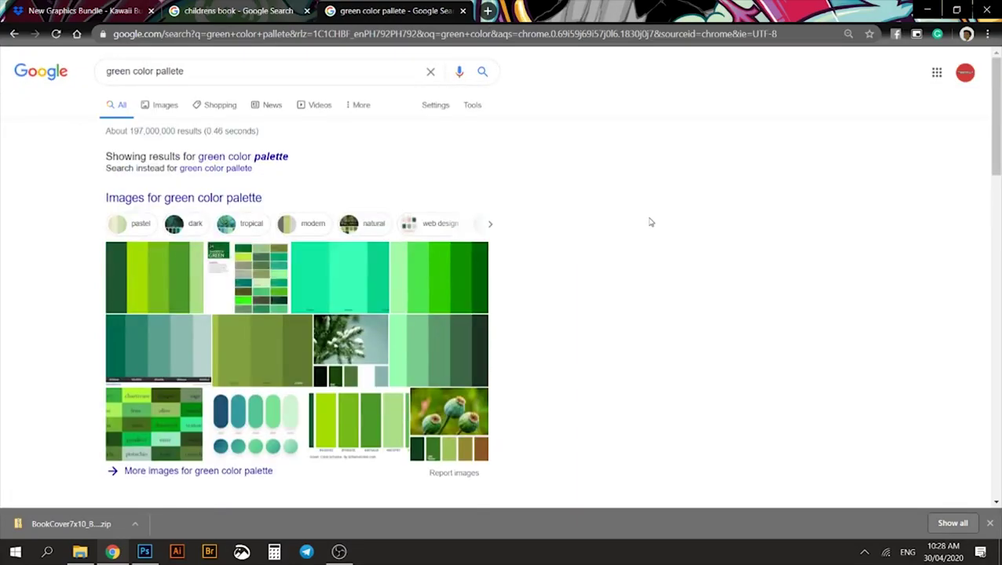
{"action": "scroll", "coordinate": [627, 248], "scroll_direction": "down", "scroll_amount": 3}
{"action": "scroll", "coordinate": [626, 248], "scroll_direction": "up", "scroll_amount": 3}
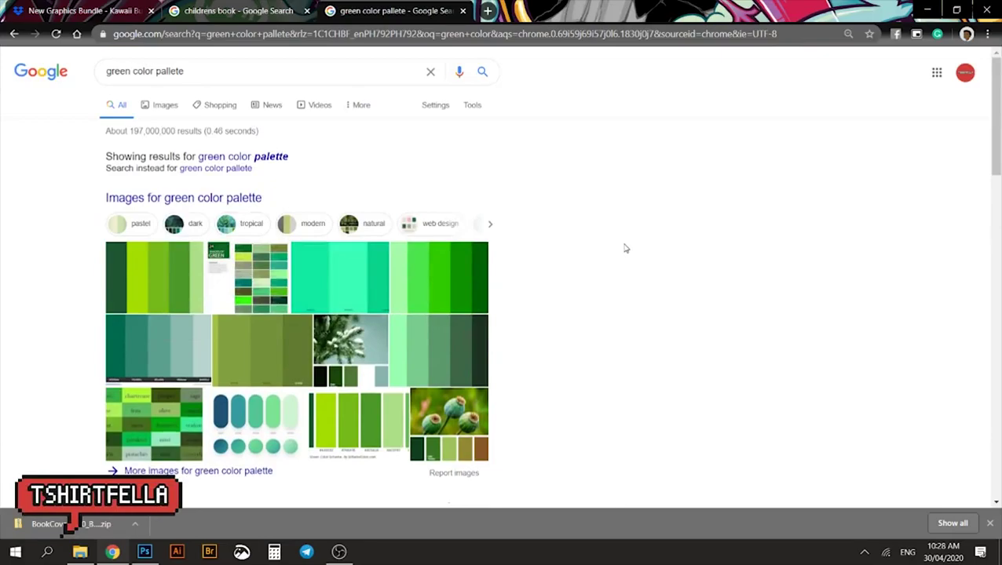
{"action": "left_click", "coordinate": [161, 292]}
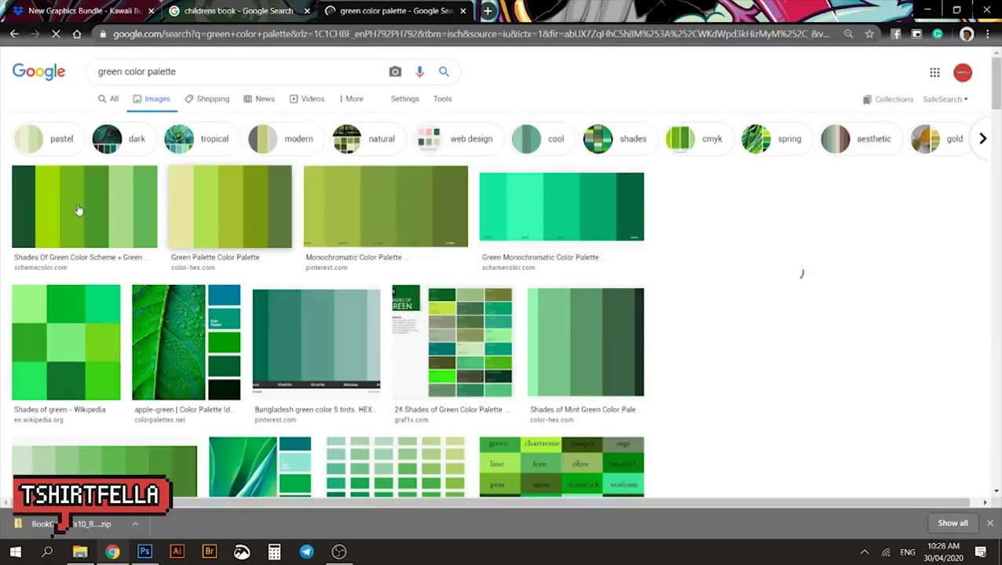
{"action": "left_click", "coordinate": [79, 210]}
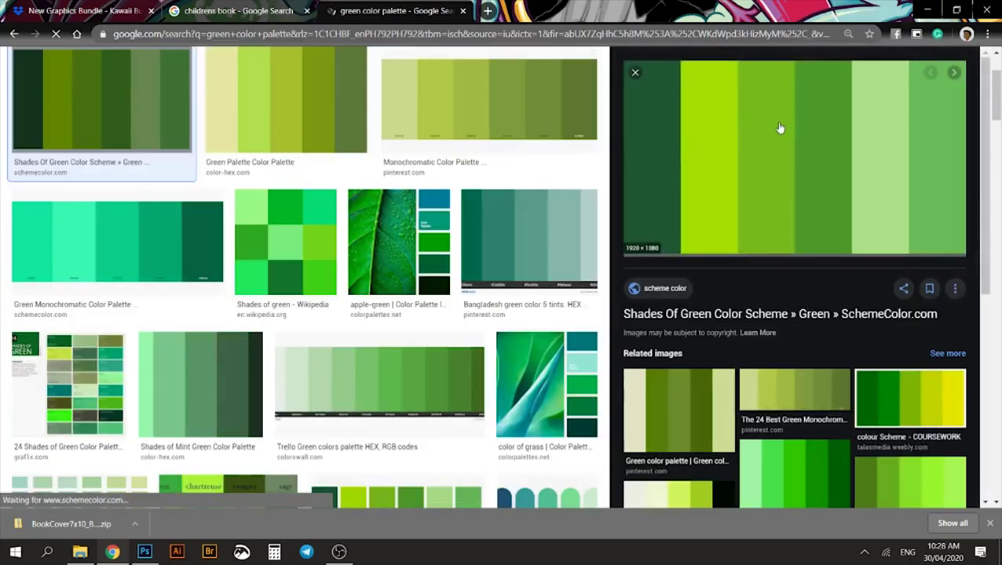
Copy the Shades Of Green palette image and paste it into the blank 7 x 10 inch document in Photoshop
{"action": "right_click", "coordinate": [762, 140]}
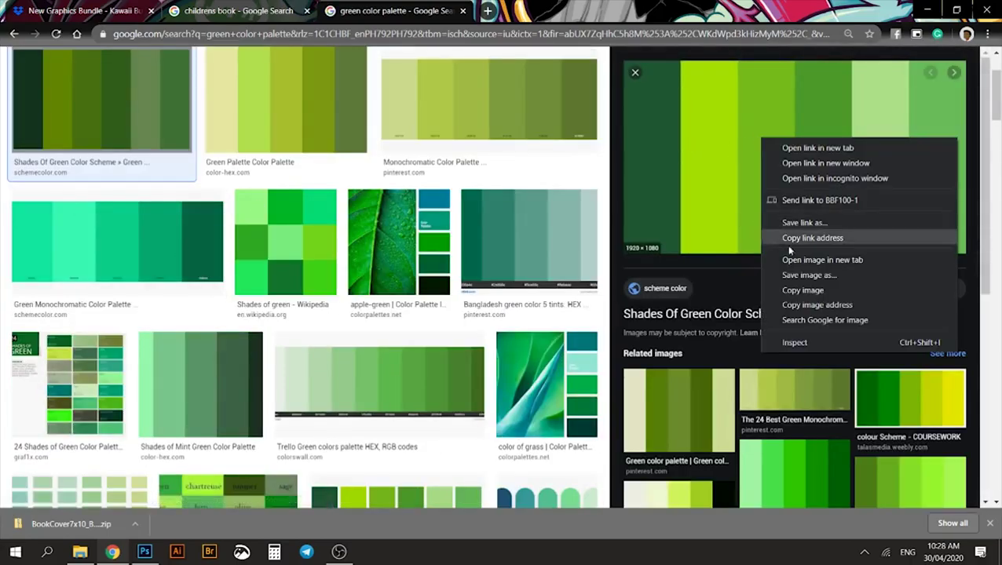
{"action": "left_click", "coordinate": [802, 291]}
{"action": "key", "text": "alt+Tab"}
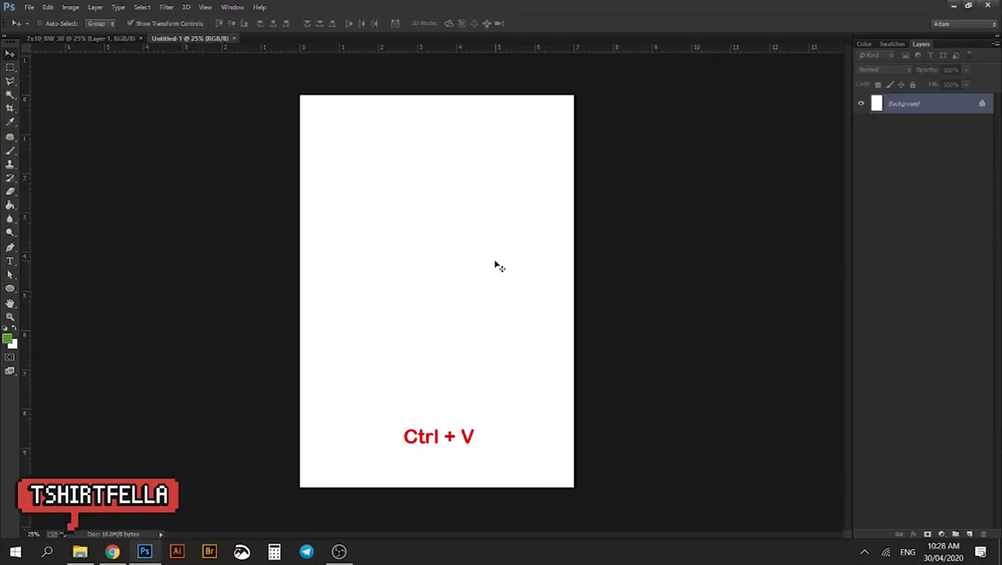
{"action": "key", "text": "ctrl+v"}
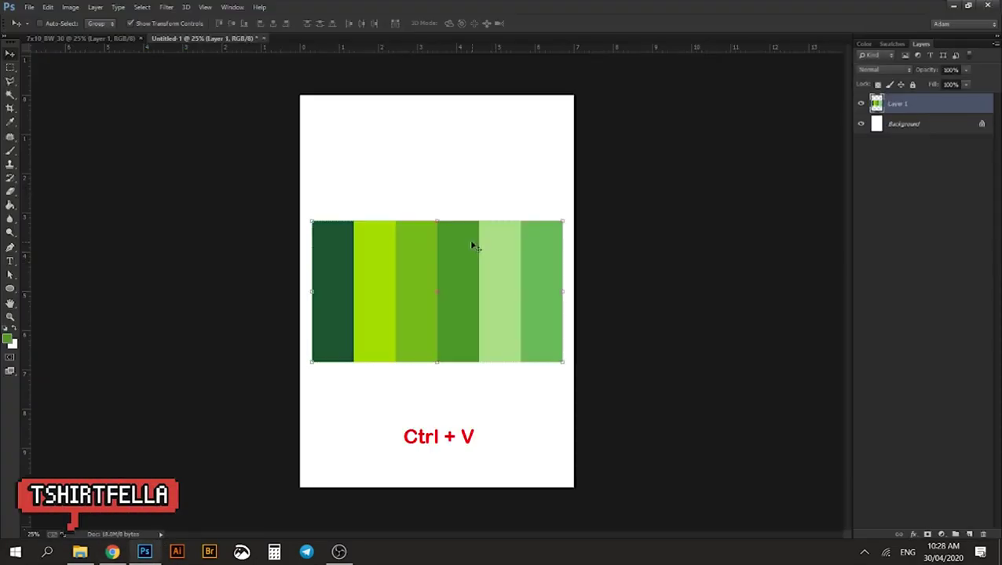
{"action": "key", "text": "z"}
{"action": "left_click", "coordinate": [485, 247]}
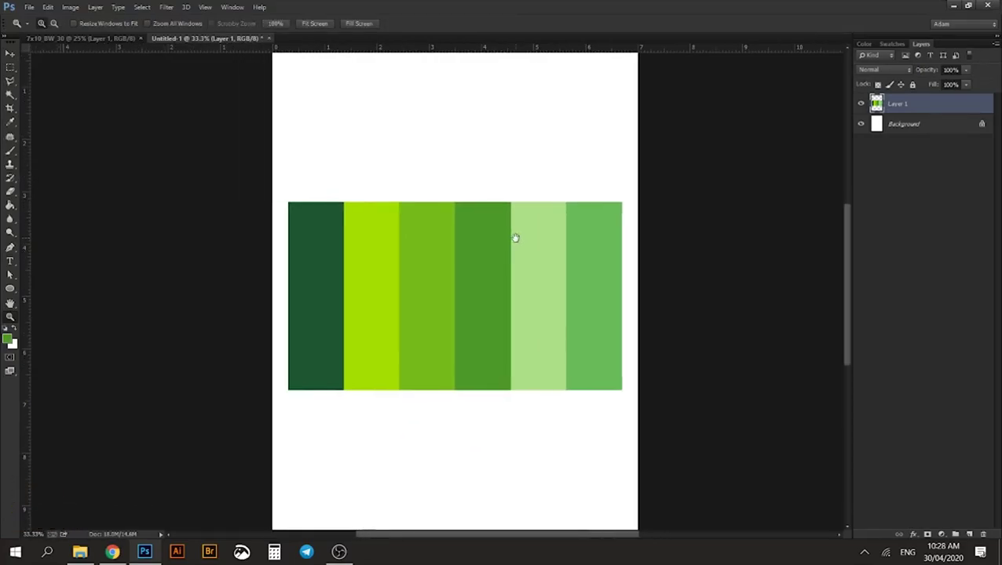
{"action": "left_click", "coordinate": [497, 235]}
{"action": "left_click", "coordinate": [502, 235]}
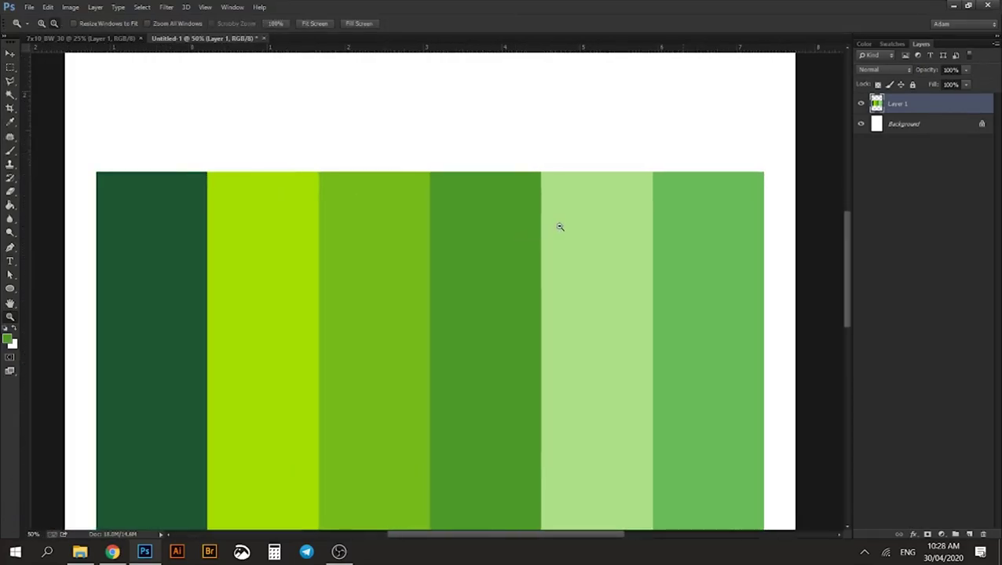
{"action": "left_click", "coordinate": [549, 236], "text": "alt"}
{"action": "left_click", "coordinate": [537, 247], "text": "alt"}
{"action": "left_click", "coordinate": [537, 247]}
{"action": "key", "text": "v"}
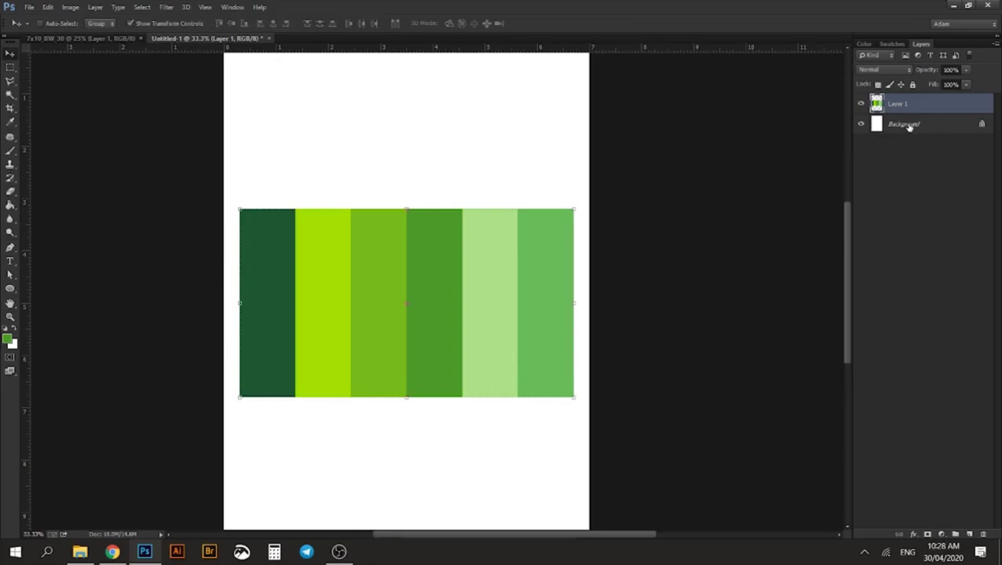
Add a new layer directly above the Background and fill it with the green foreground colour using the Paint Bucket
{"action": "left_click", "coordinate": [904, 124]}
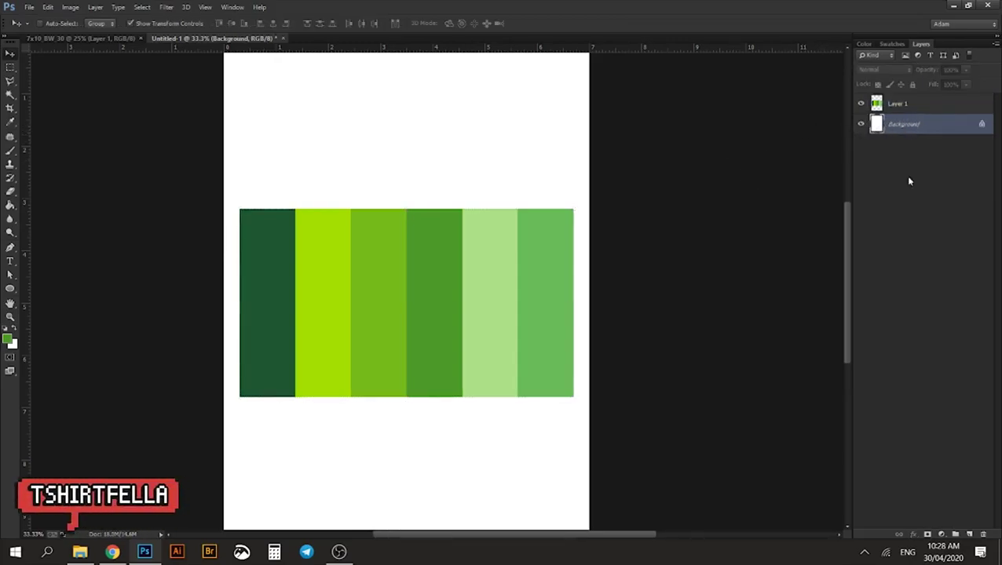
{"action": "left_click", "coordinate": [969, 535]}
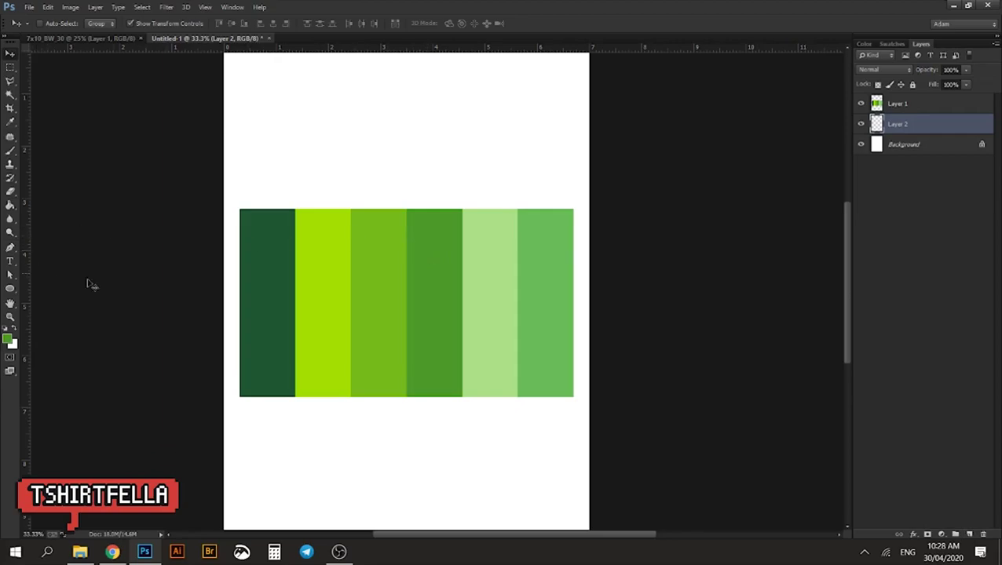
{"action": "key", "text": "i"}
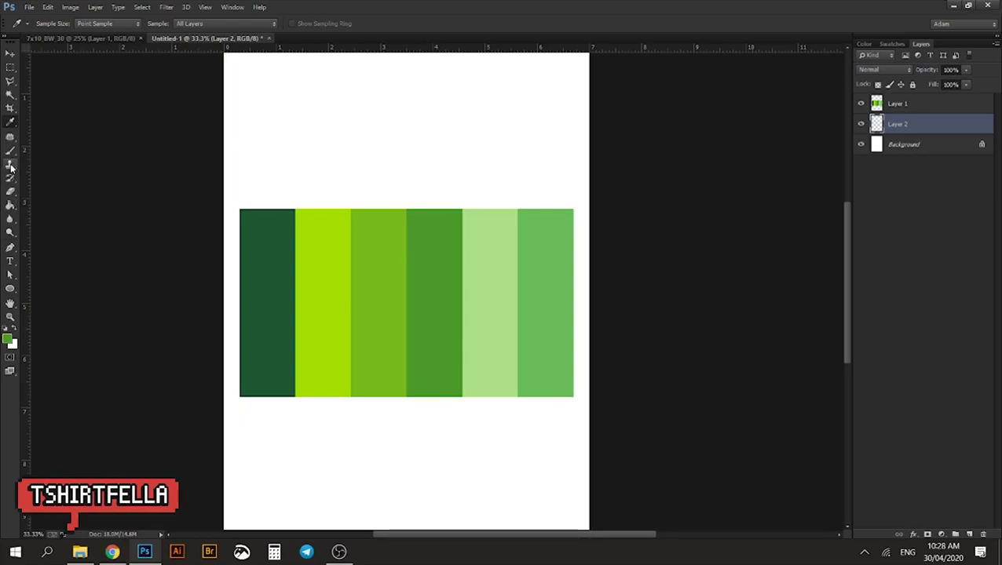
{"action": "left_click", "coordinate": [11, 205]}
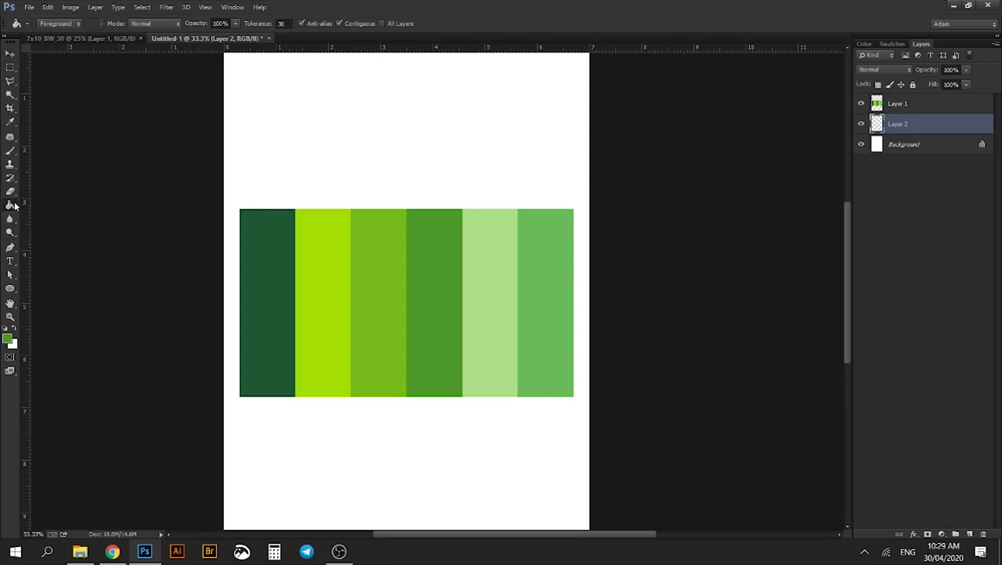
{"action": "left_click", "coordinate": [352, 148]}
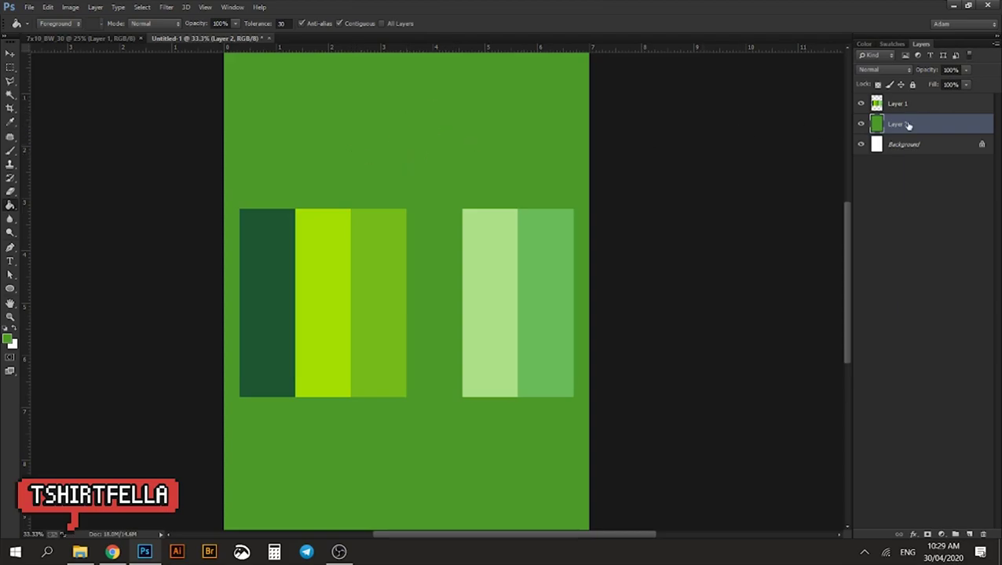
Hide the pasted palette layer so only the green fill shows on the canvas
{"action": "key", "text": "v"}
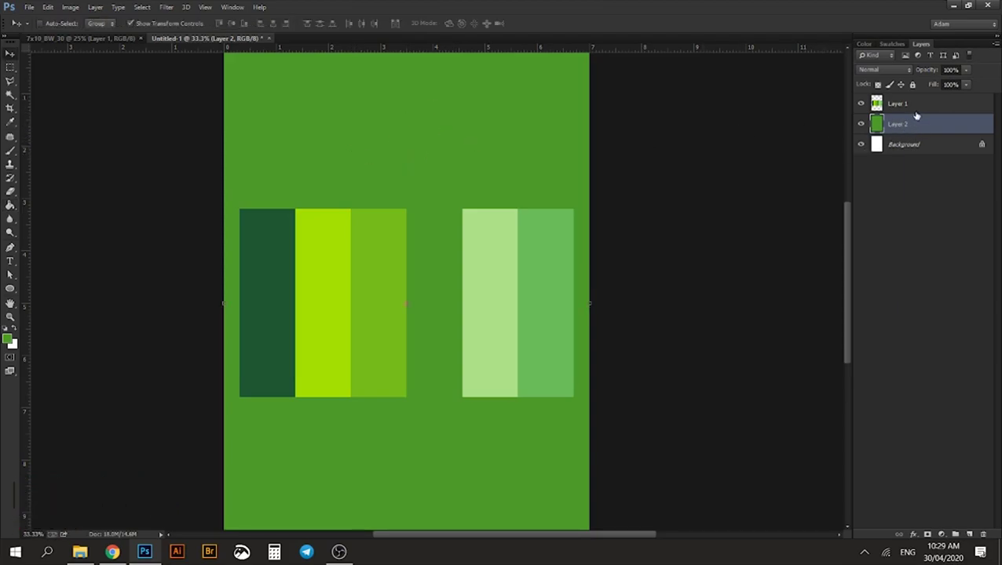
{"action": "left_click", "coordinate": [906, 104]}
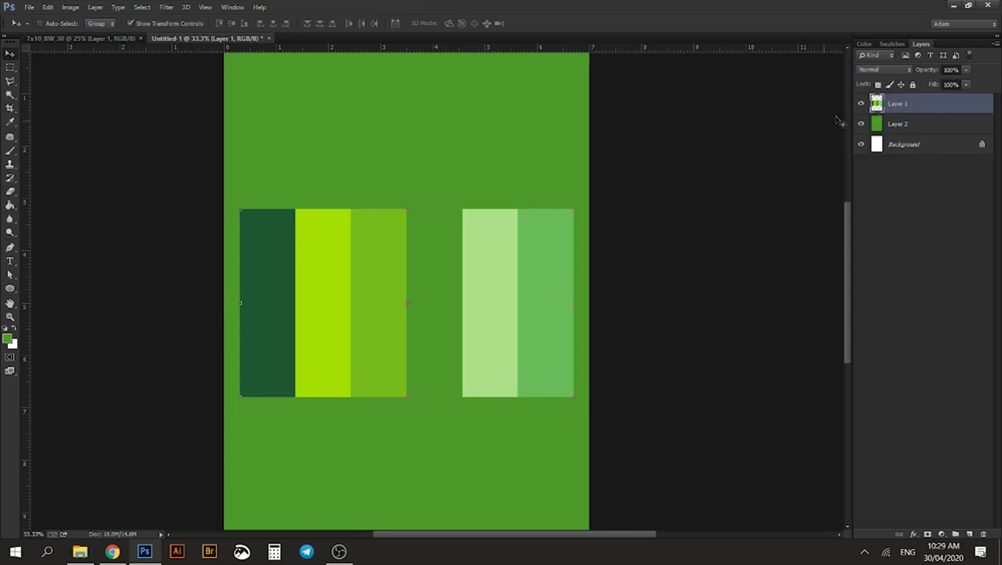
{"action": "left_click", "coordinate": [862, 106]}
{"action": "key", "text": "z"}
{"action": "left_click", "coordinate": [458, 227], "text": "alt"}
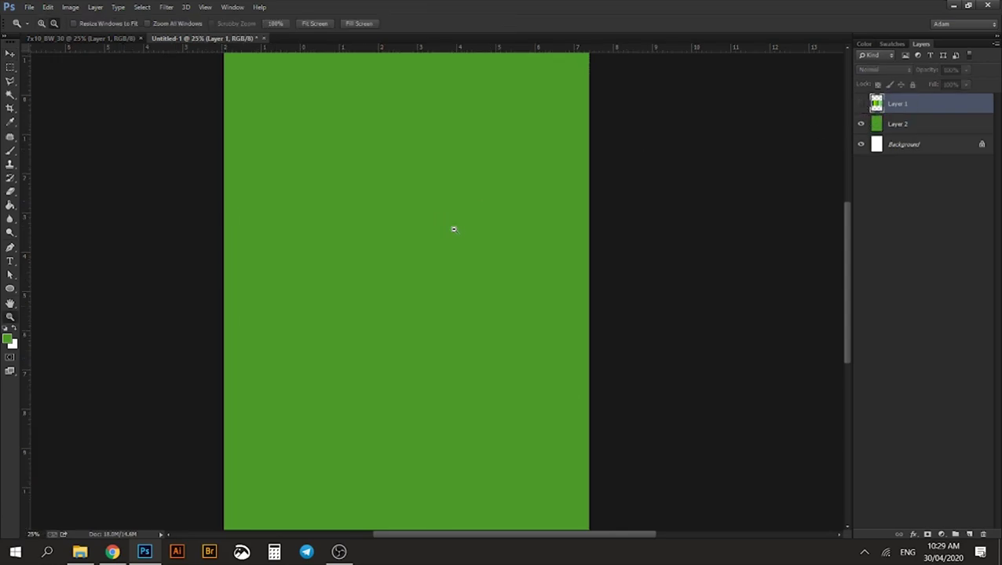
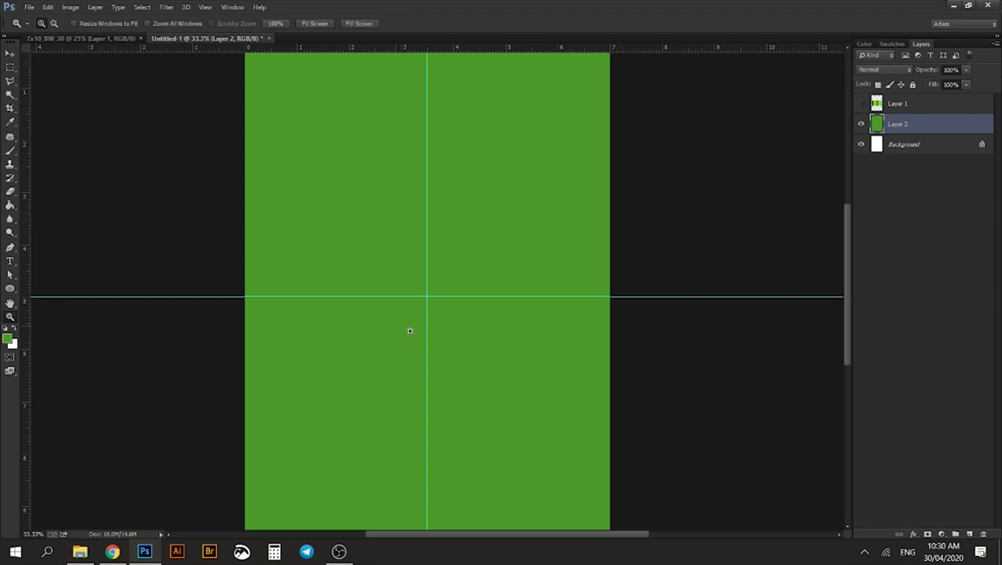
Activate the Pen tool and set its mode to Shape
{"action": "key", "text": "p"}
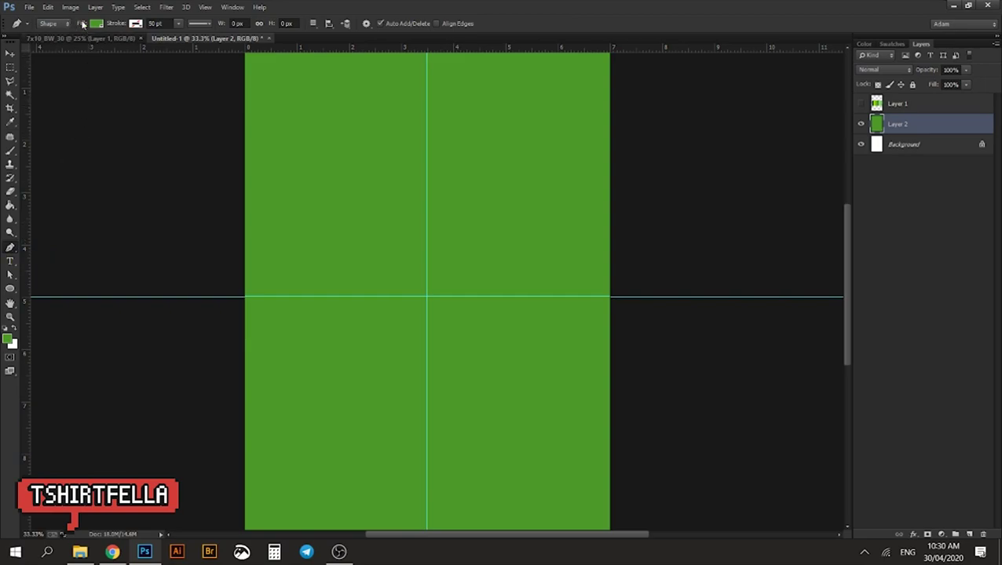
{"action": "left_click", "coordinate": [55, 23]}
{"action": "left_click", "coordinate": [55, 37]}
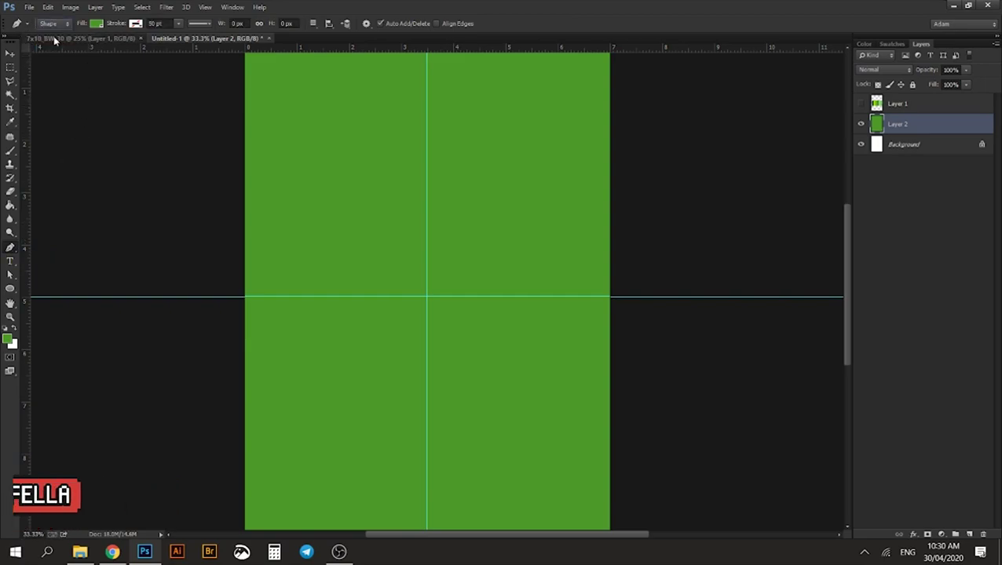
{"action": "left_click", "coordinate": [49, 23]}
{"action": "left_click", "coordinate": [53, 36]}
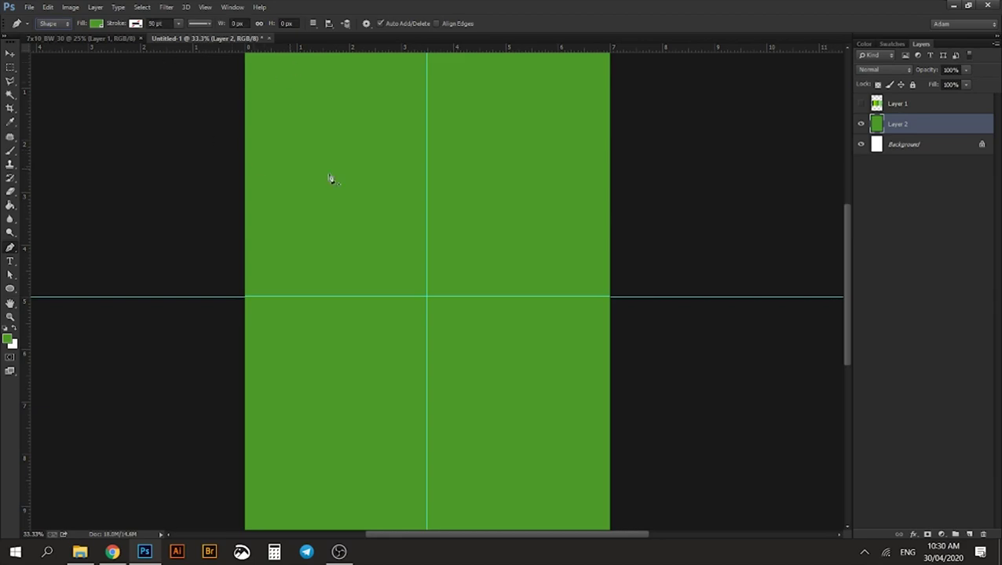
Draw a closed wedge shape with the Pen tool from the guides' intersection out past the canvas's upper-right corner
{"action": "left_click", "coordinate": [468, 219]}
{"action": "key", "text": "ctrl+z"}
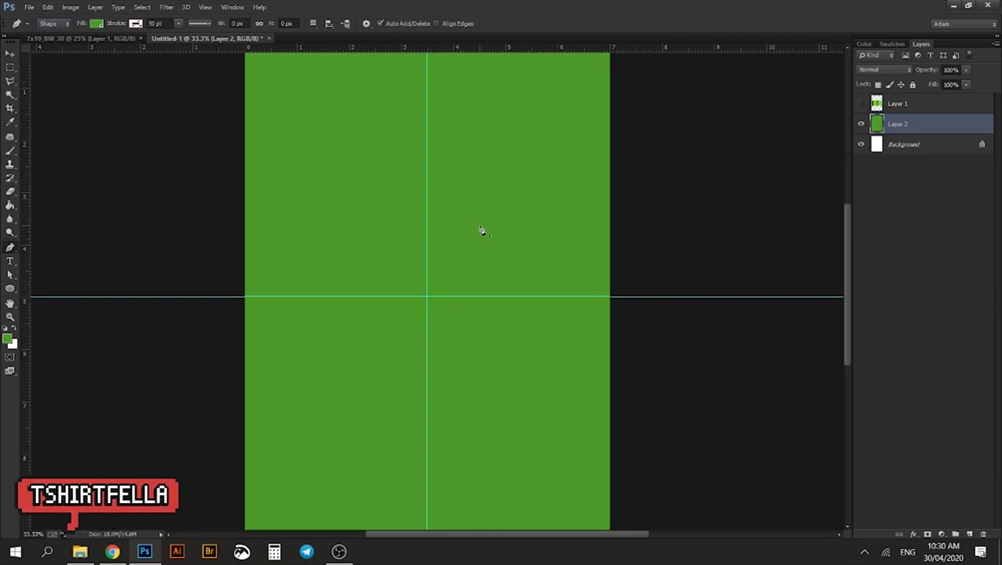
{"action": "key", "text": "z"}
{"action": "left_click", "coordinate": [478, 226], "text": "alt"}
{"action": "key", "text": "p"}
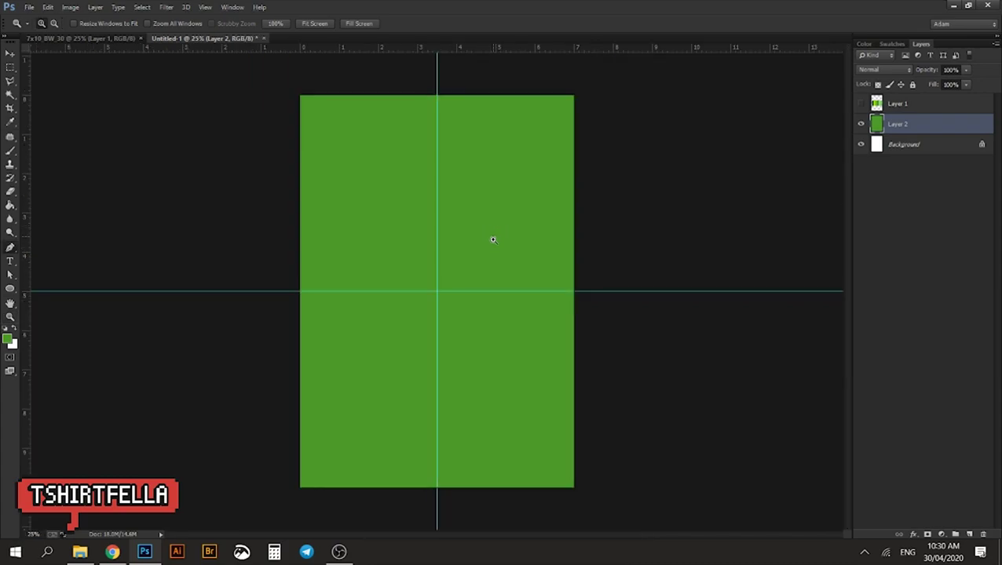
{"action": "left_click", "coordinate": [437, 292]}
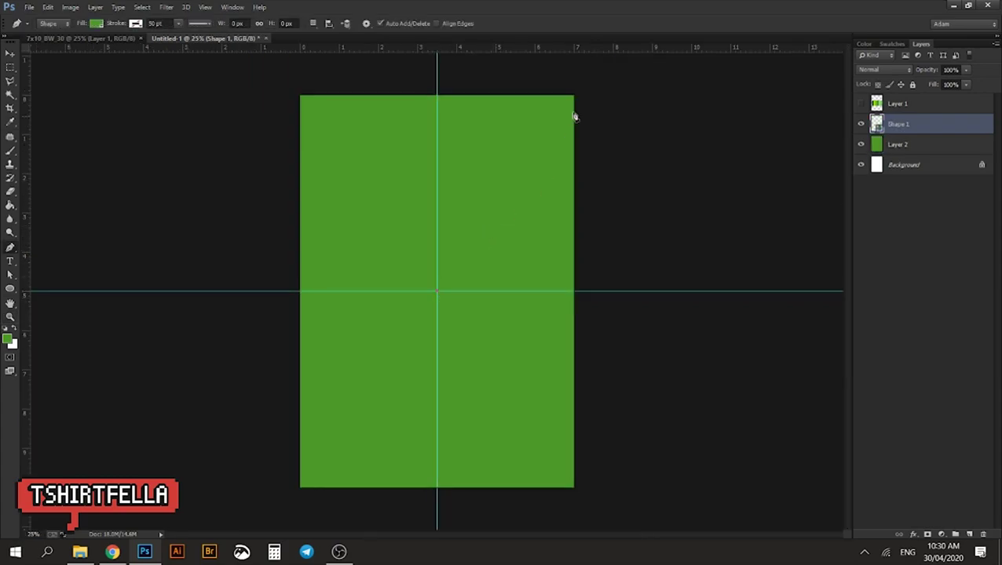
{"action": "left_click", "coordinate": [579, 68]}
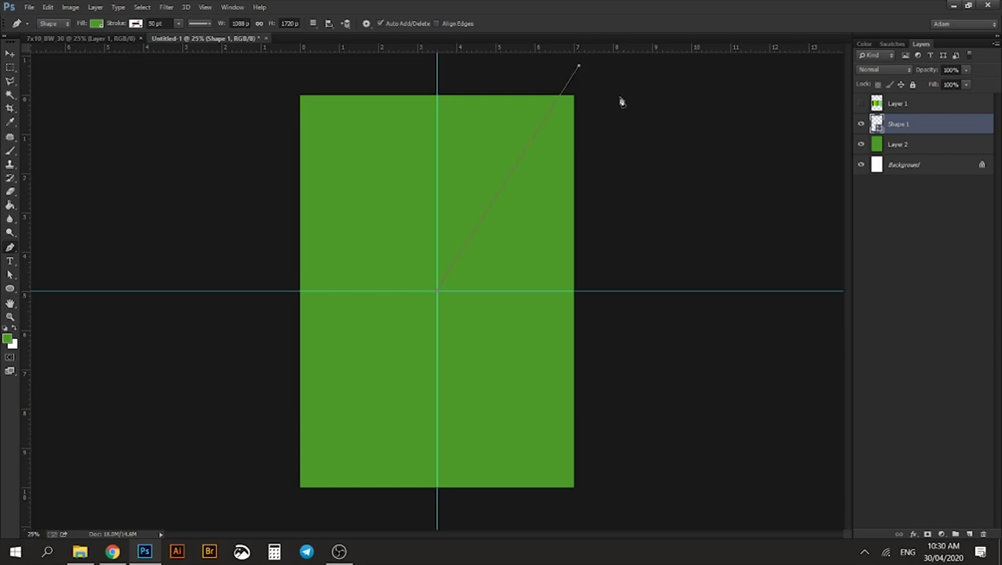
{"action": "left_click", "coordinate": [618, 98]}
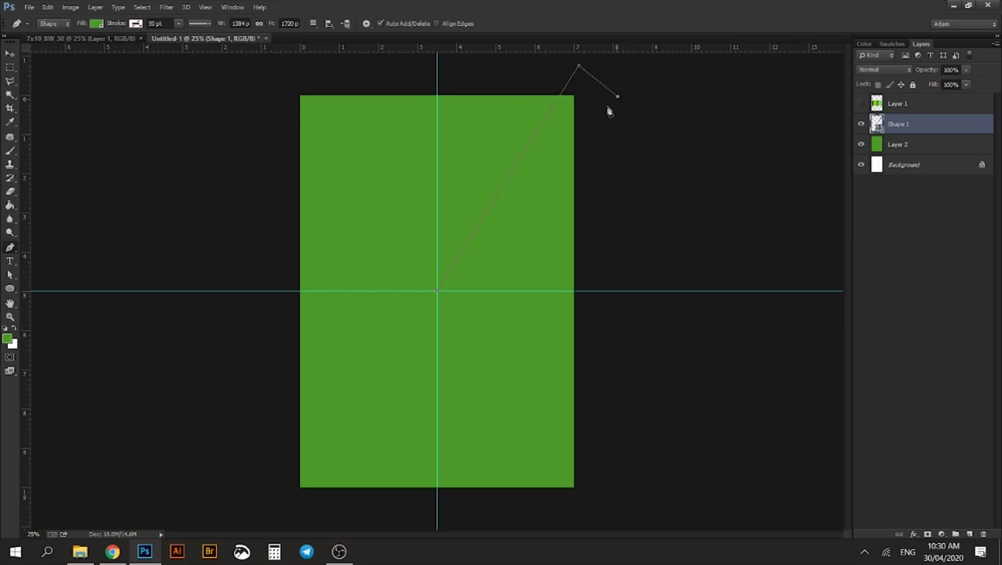
{"action": "left_click", "coordinate": [437, 294]}
Change the wedge shape's fill colour to the yellow swatch
{"action": "left_click", "coordinate": [95, 24]}
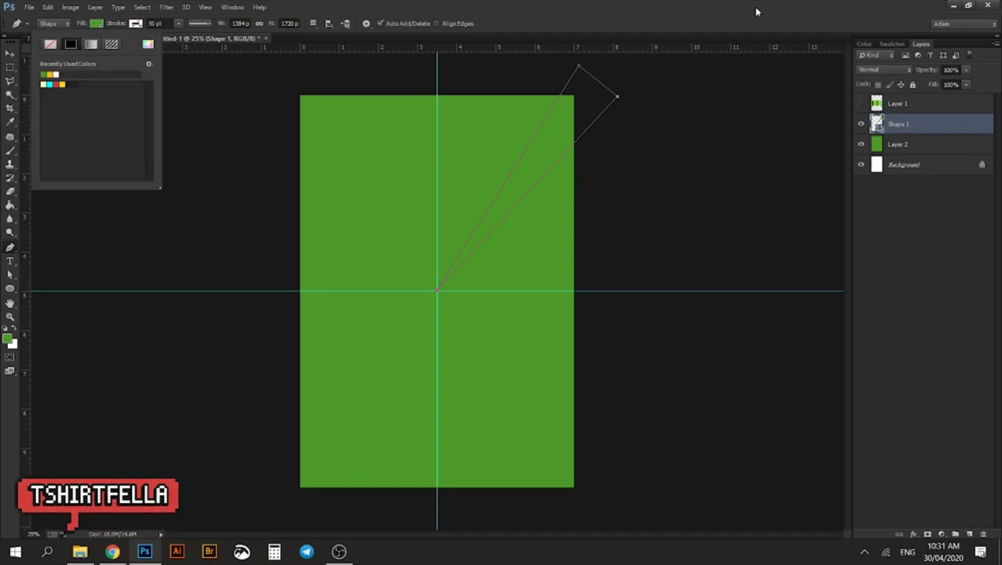
{"action": "left_click", "coordinate": [62, 84]}
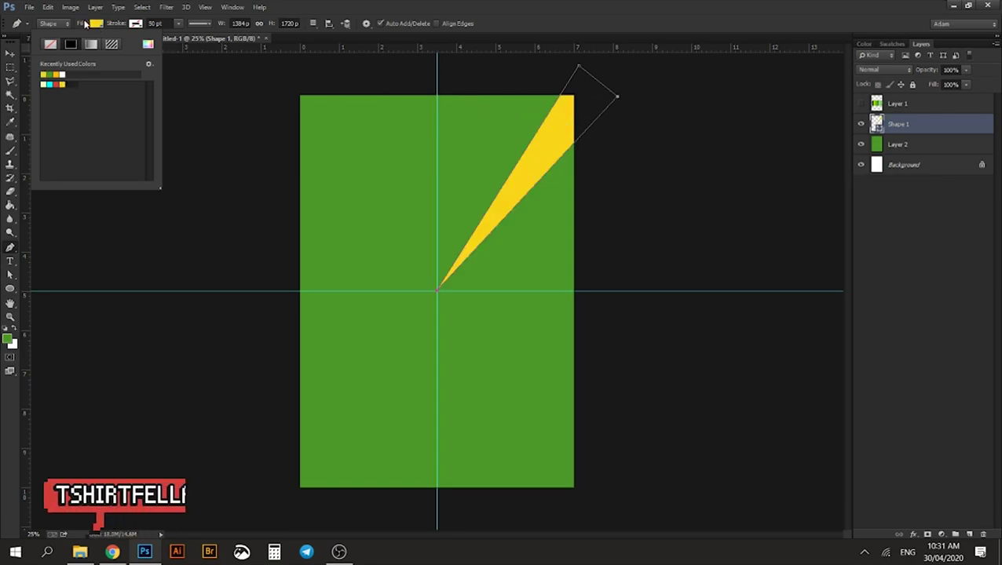
{"action": "left_click", "coordinate": [633, 25]}
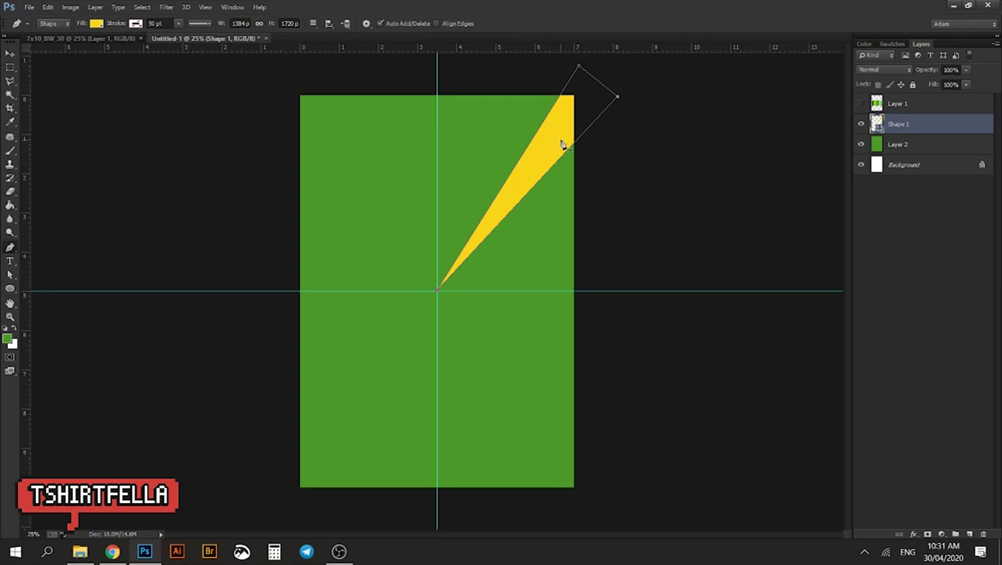
{"action": "key", "text": "z"}
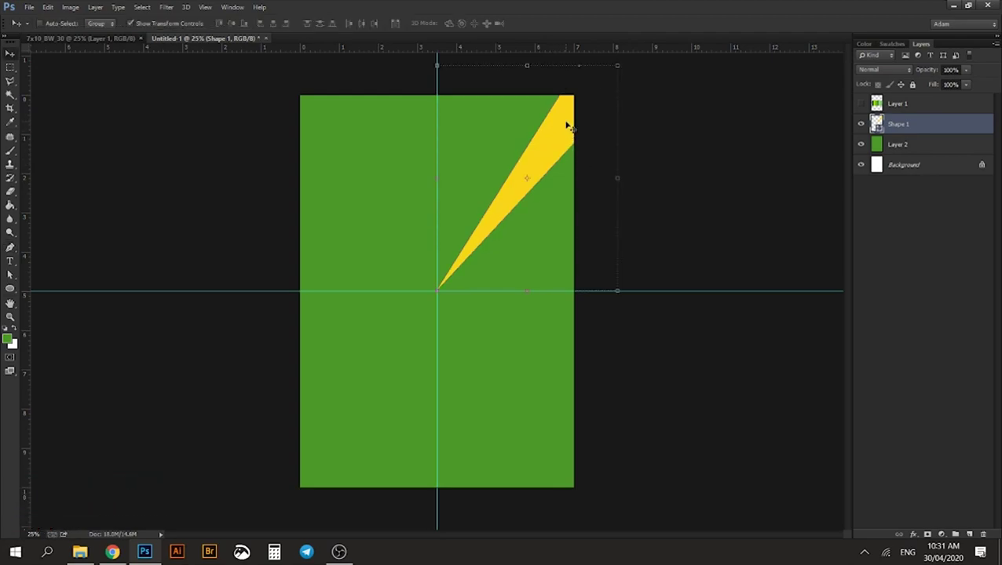
{"action": "left_click", "coordinate": [565, 123]}
{"action": "left_click", "coordinate": [577, 134], "text": "alt"}
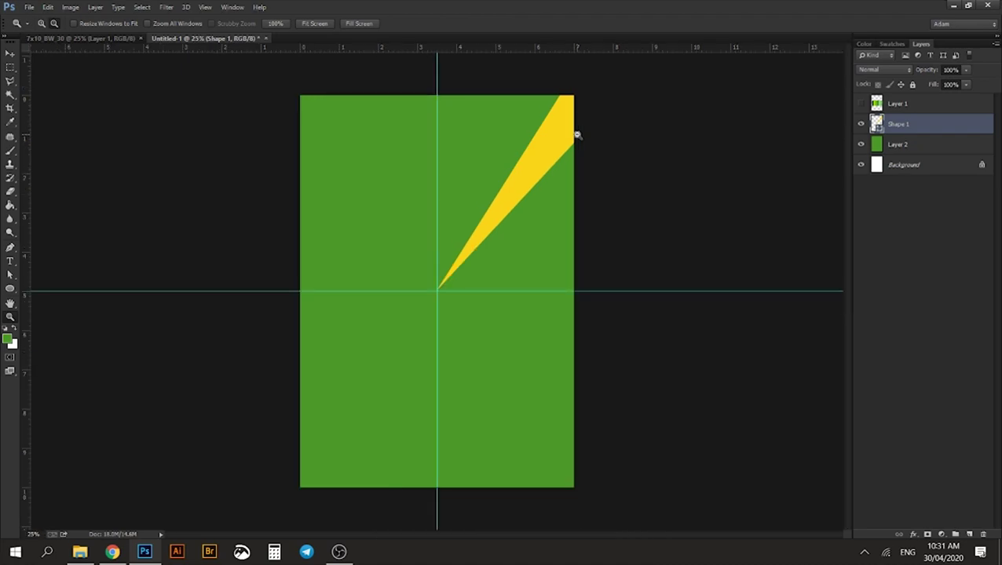
{"action": "key", "text": "v"}
{"action": "key", "text": "z"}
{"action": "key", "text": "v"}
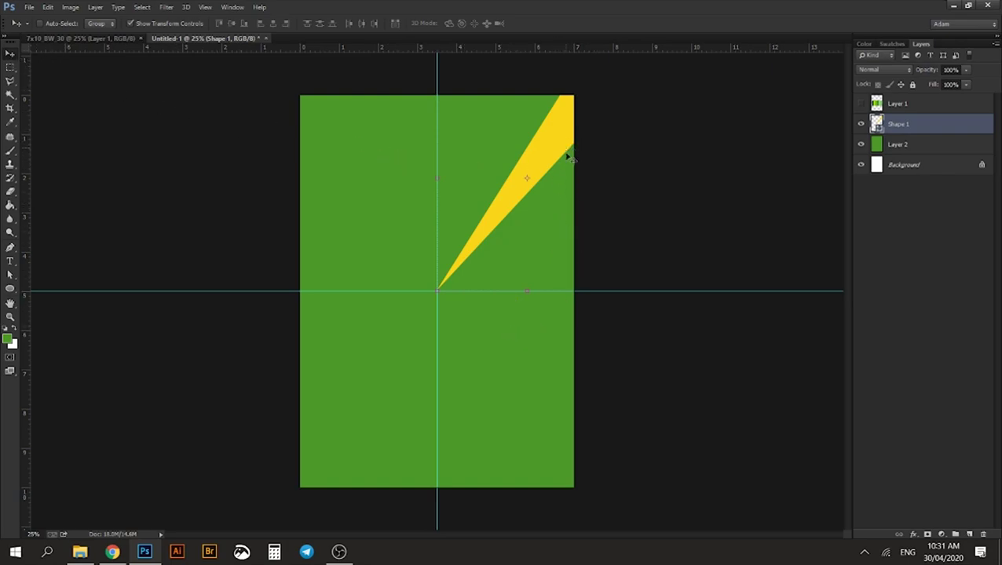
{"action": "left_click_drag", "start_coordinate": [561, 137], "coordinate": [488, 201]}
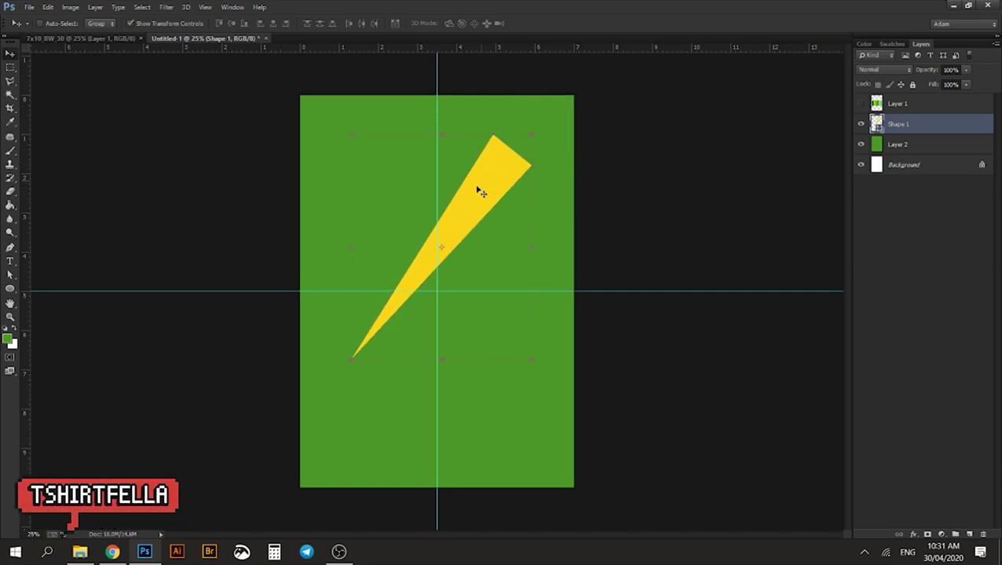
{"action": "key", "text": "ctrl+z"}
Start a free transform on the yellow wedge and move its reference point to the wedge's tip at the guides' intersection
{"action": "key", "text": "z"}
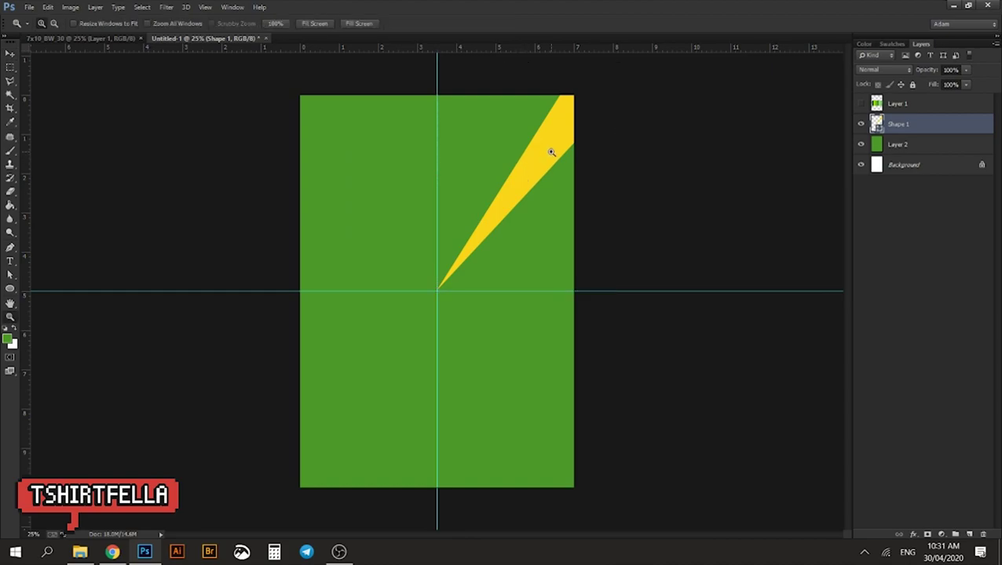
{"action": "left_click", "coordinate": [550, 153]}
{"action": "key", "text": "v"}
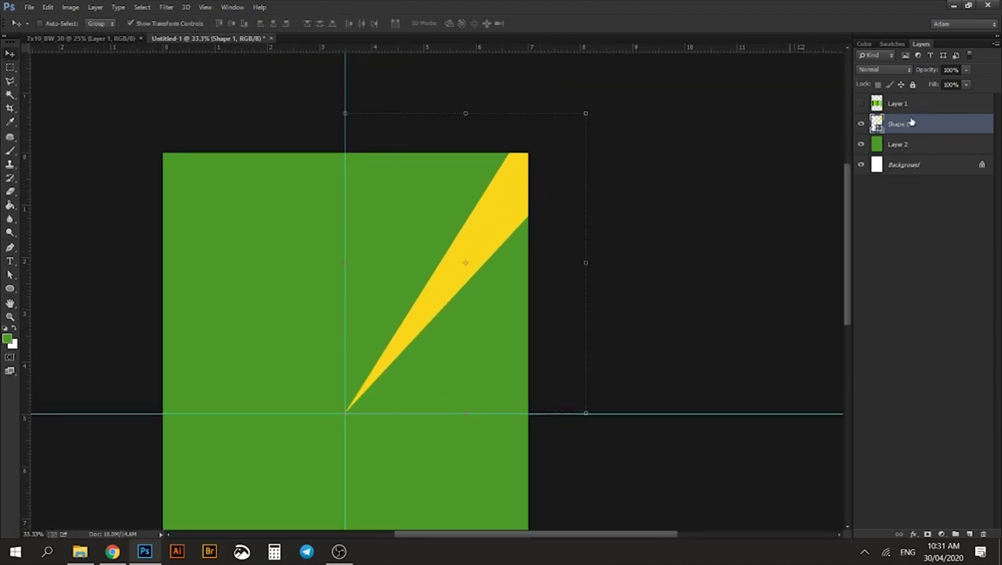
{"action": "scroll", "coordinate": [549, 203], "scroll_direction": "left", "scroll_amount": 1}
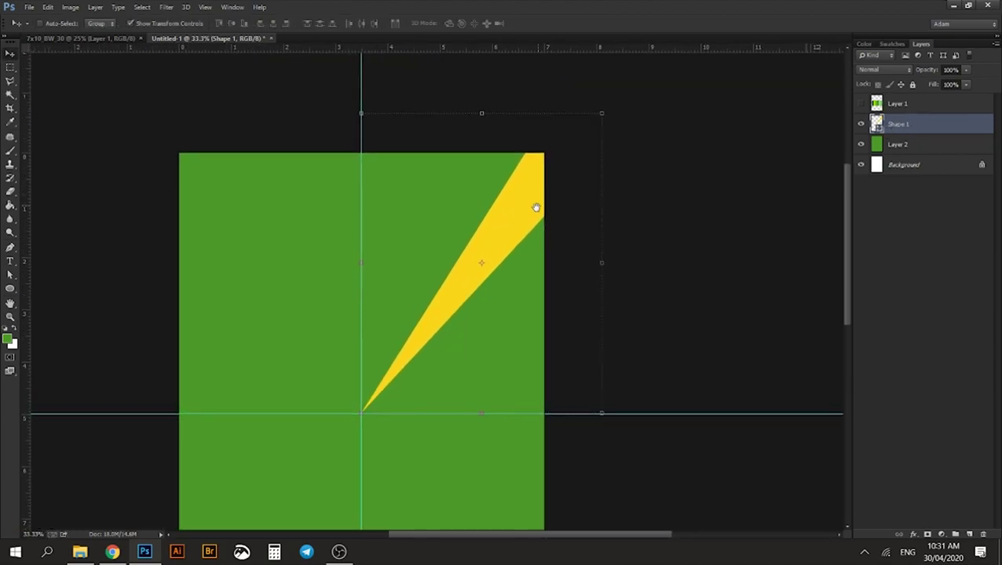
{"action": "key", "text": "z"}
{"action": "left_click", "coordinate": [482, 267]}
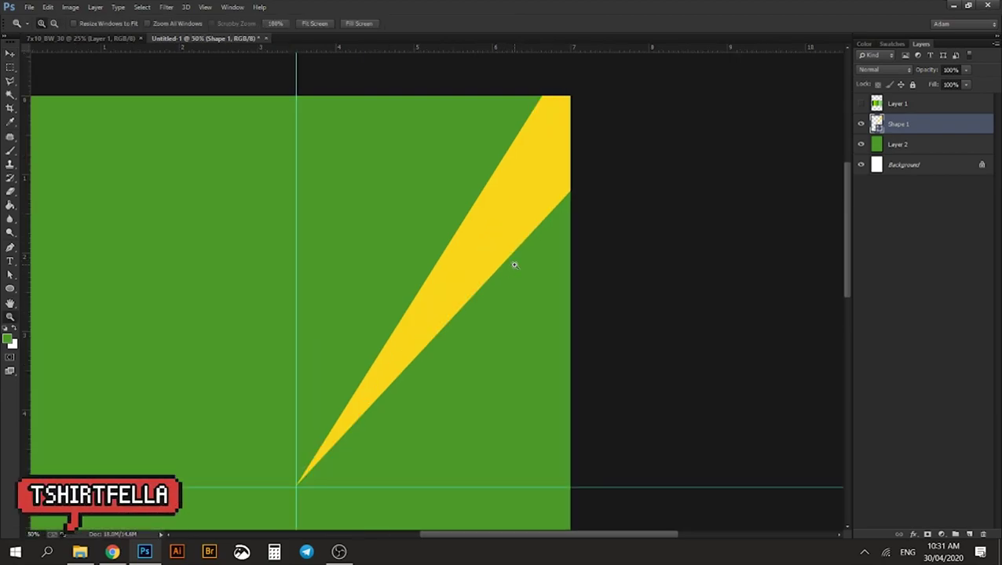
{"action": "left_click", "coordinate": [542, 231], "text": "alt"}
{"action": "key", "text": "v"}
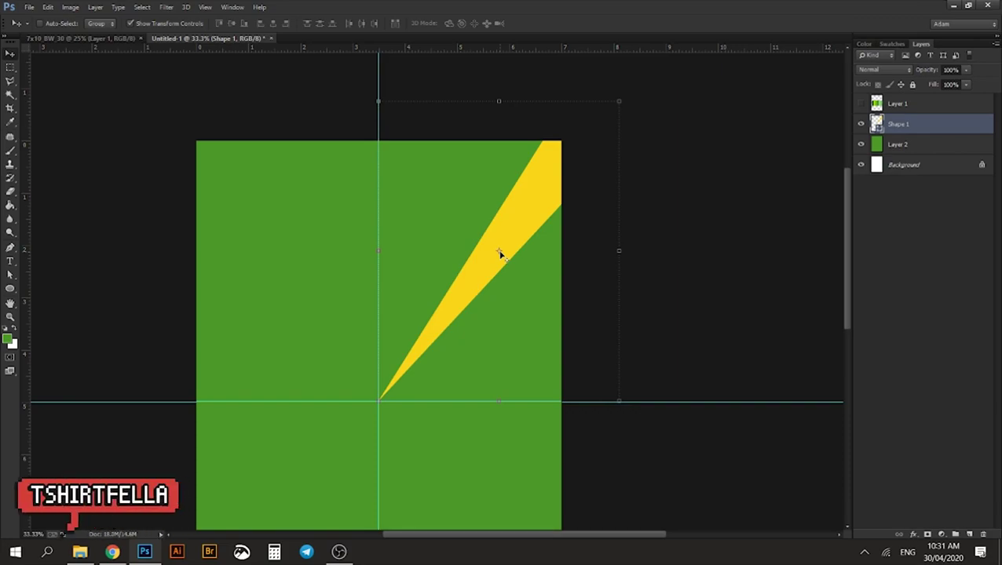
{"action": "key", "text": "ctrl+t"}
{"action": "left_click_drag", "start_coordinate": [500, 265], "coordinate": [380, 403]}
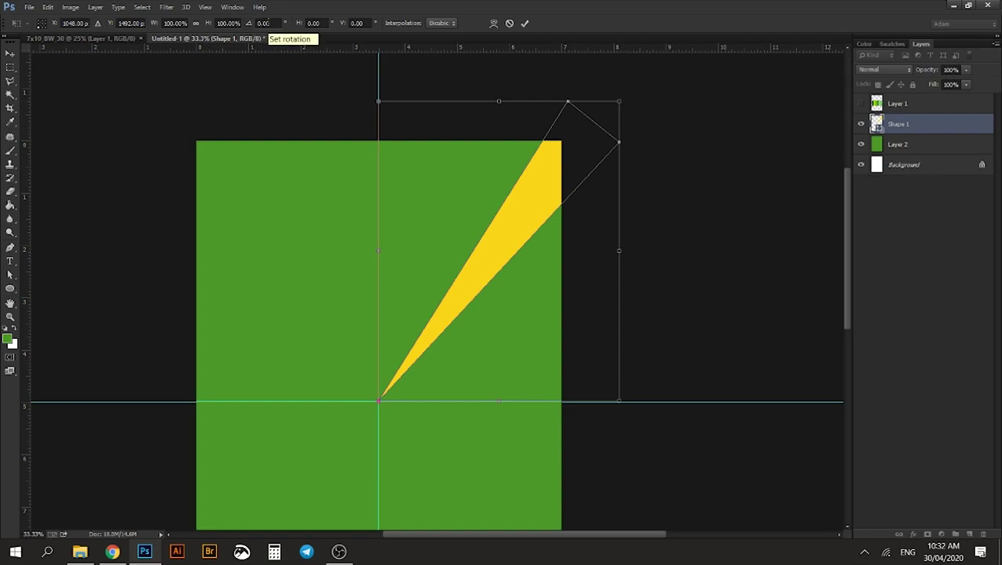
Rotate the yellow wedge by 20 degrees about its tip and apply the transform
{"action": "left_click", "coordinate": [265, 23]}
{"action": "double_click", "coordinate": [265, 23]}
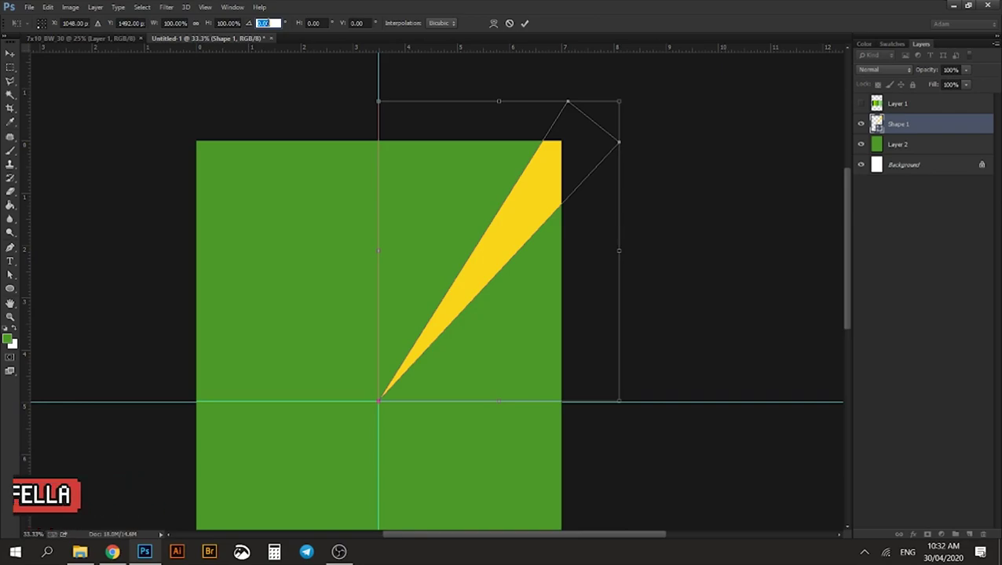
{"action": "type", "text": "20"}
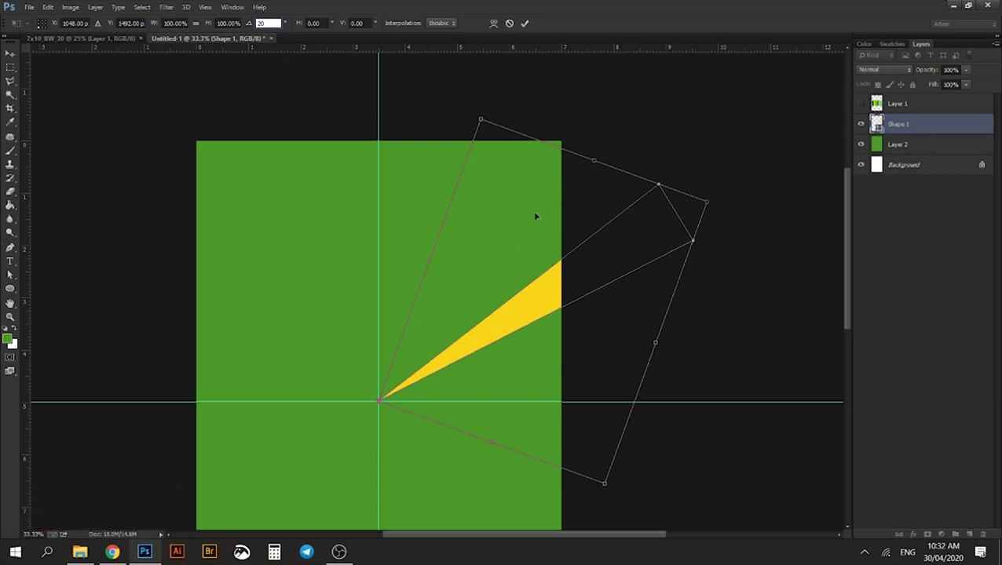
{"action": "left_click", "coordinate": [526, 23]}
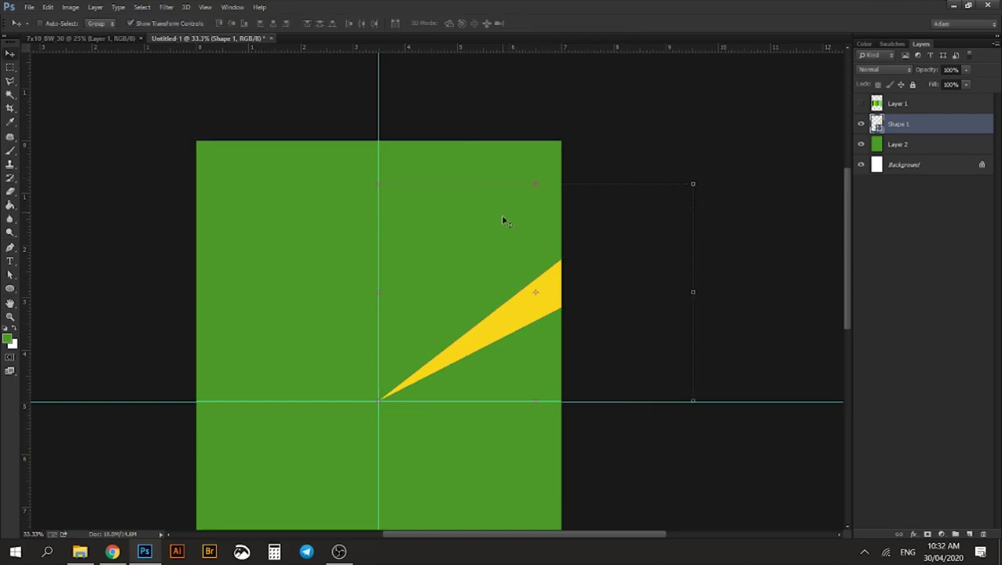
Repeat the rotation on successive duplicates of the wedge, making 17 copies that complete a full sunburst around the page centre
{"action": "key", "text": "ctrl+minus"}
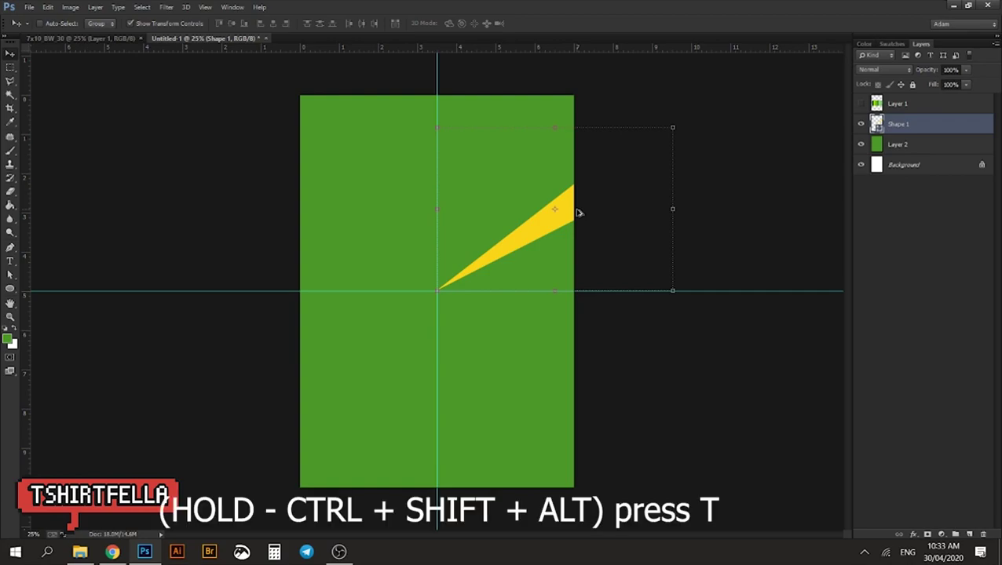
{"action": "key", "text": "ctrl+shift+alt+t"}
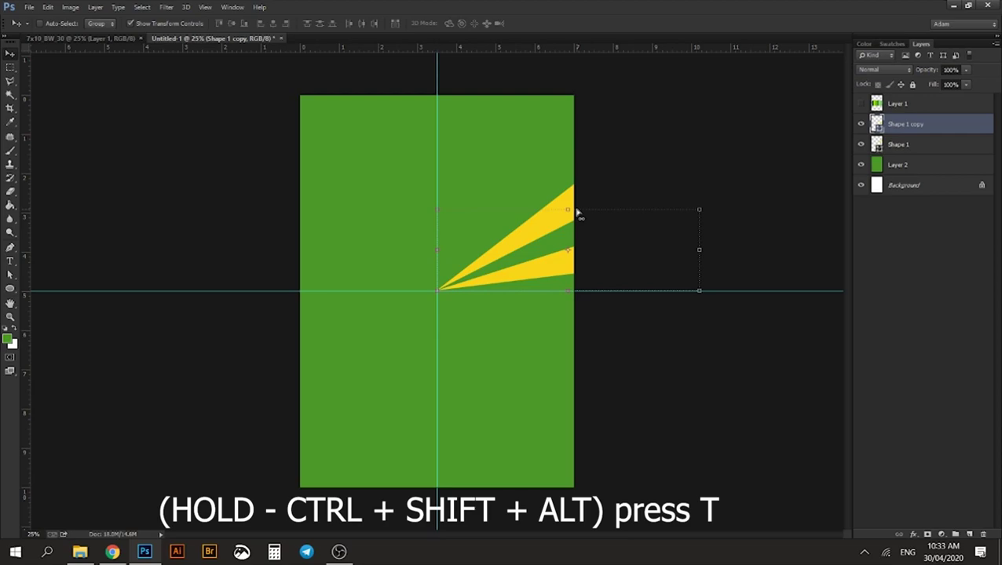
{"action": "key", "text": "ctrl+shift+alt+t"}
{"action": "key", "text": "ctrl+shift+alt+t"}
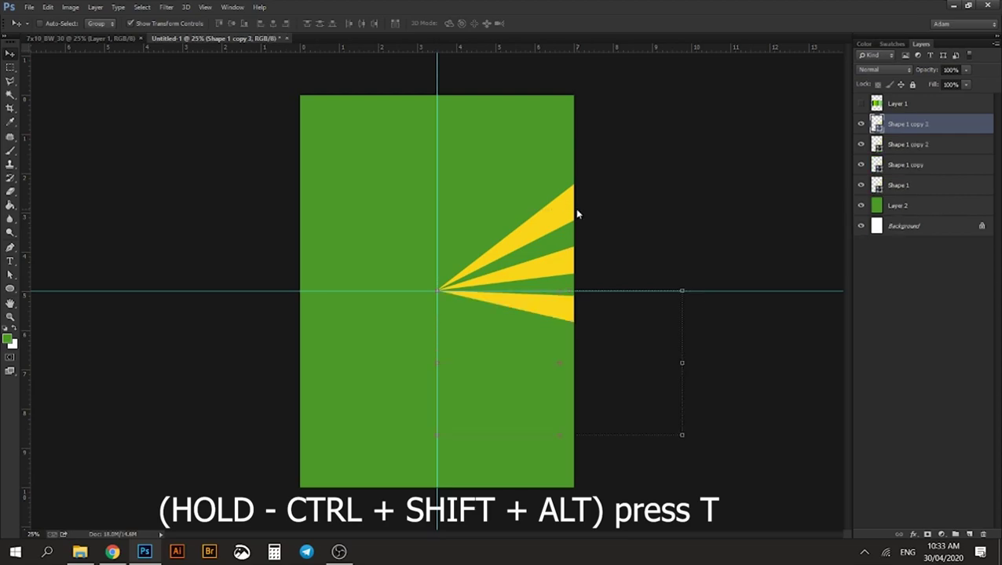
{"action": "key", "text": "ctrl+shift+alt+t"}
{"action": "key", "text": "ctrl+shift+alt+t"}
{"action": "key", "text": "ctrl+shift+alt+t"}
{"action": "key", "text": "ctrl+shift+alt+t"}
{"action": "key", "text": "ctrl+shift+alt+t"}
{"action": "key", "text": "ctrl+shift+alt+t"}
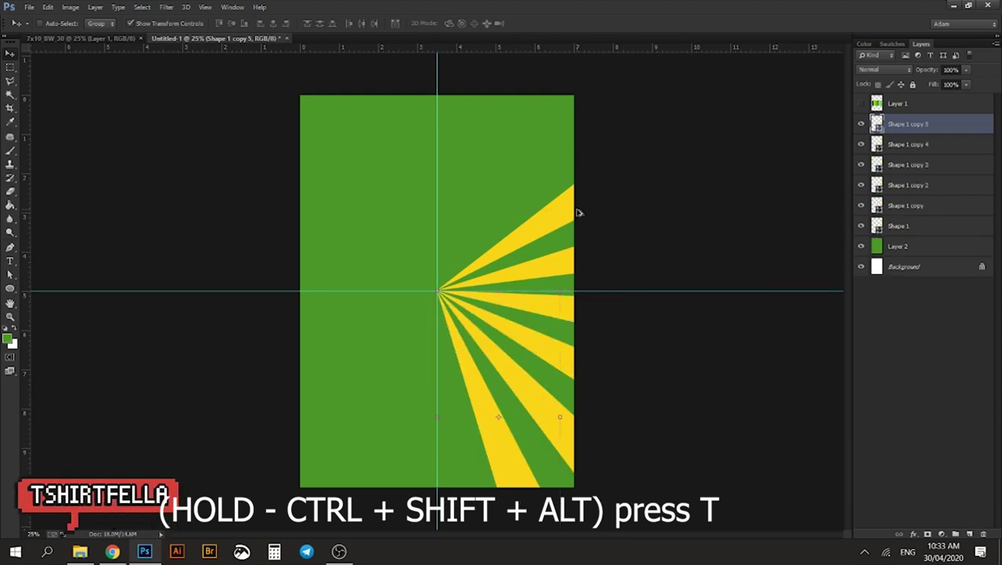
{"action": "key", "text": "ctrl+shift+alt+t"}
{"action": "key", "text": "ctrl+shift+alt+t"}
{"action": "key", "text": "ctrl+shift+alt+t"}
{"action": "key", "text": "ctrl+shift+alt+t"}
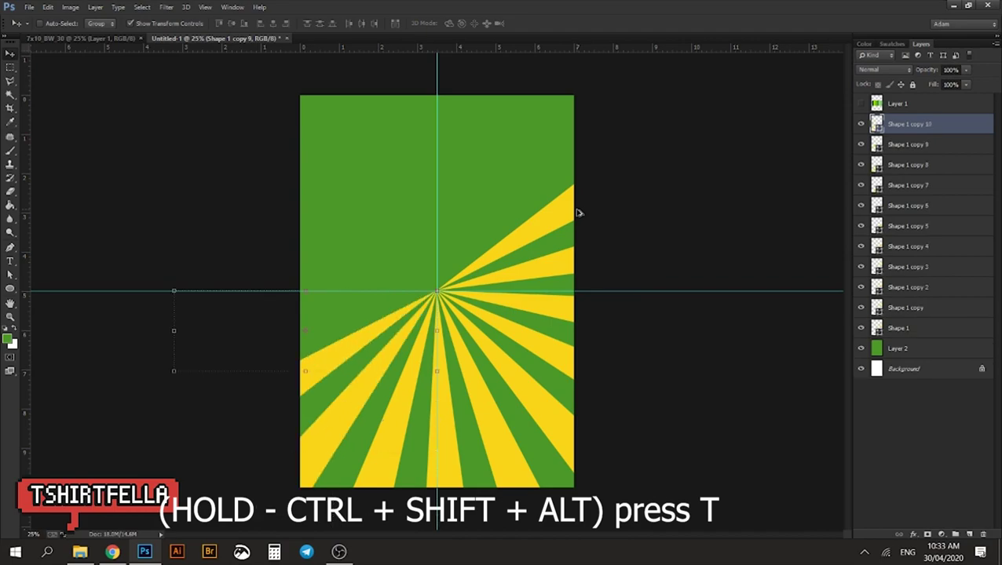
{"action": "key", "text": "ctrl+shift+alt+t"}
{"action": "key", "text": "ctrl+shift+alt+t"}
{"action": "key", "text": "ctrl+shift+alt+t"}
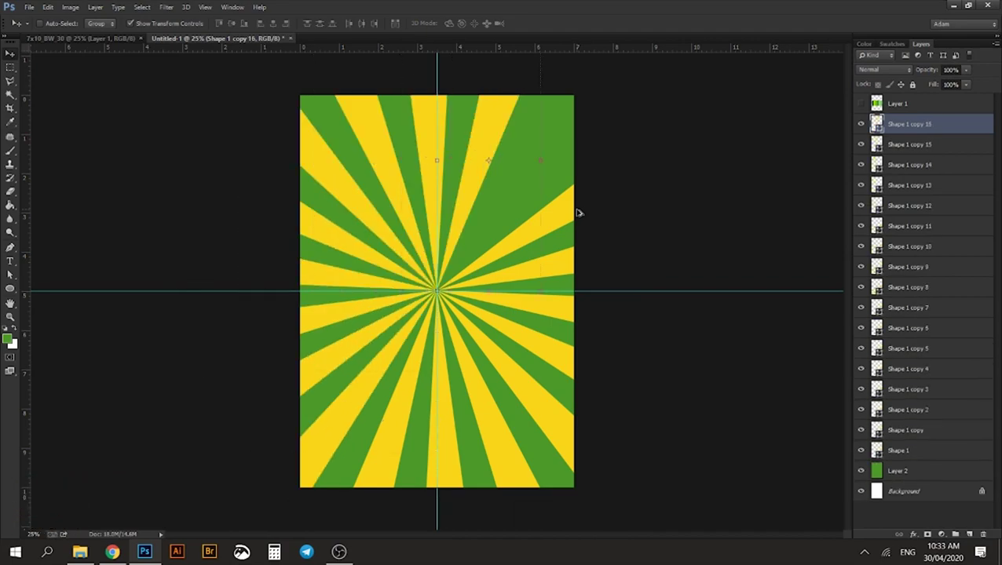
{"action": "key", "text": "ctrl+shift+alt+t"}
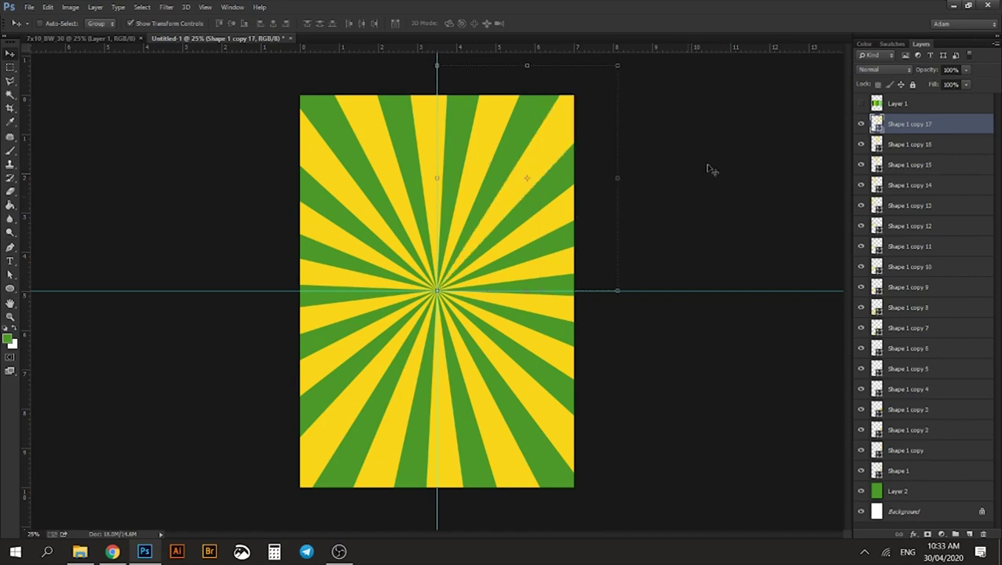
Merge all the yellow wedge layers into one shape layer and keep the sunburst centred on the guides' intersection
{"action": "left_click", "coordinate": [926, 473], "text": "shift"}
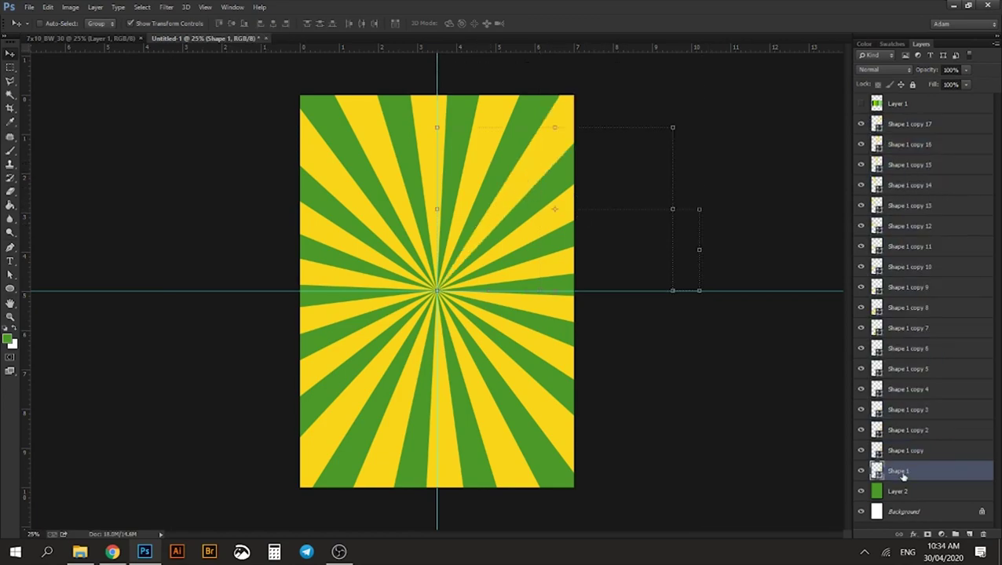
{"action": "left_click", "coordinate": [929, 125], "text": "shift"}
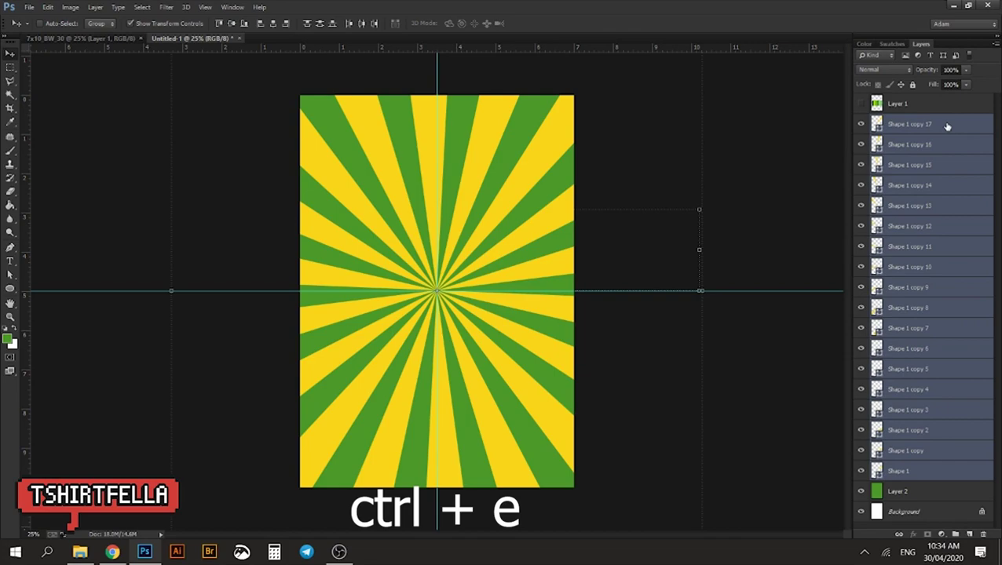
{"action": "key", "text": "ctrl+e"}
{"action": "left_click_drag", "start_coordinate": [507, 272], "coordinate": [511, 249]}
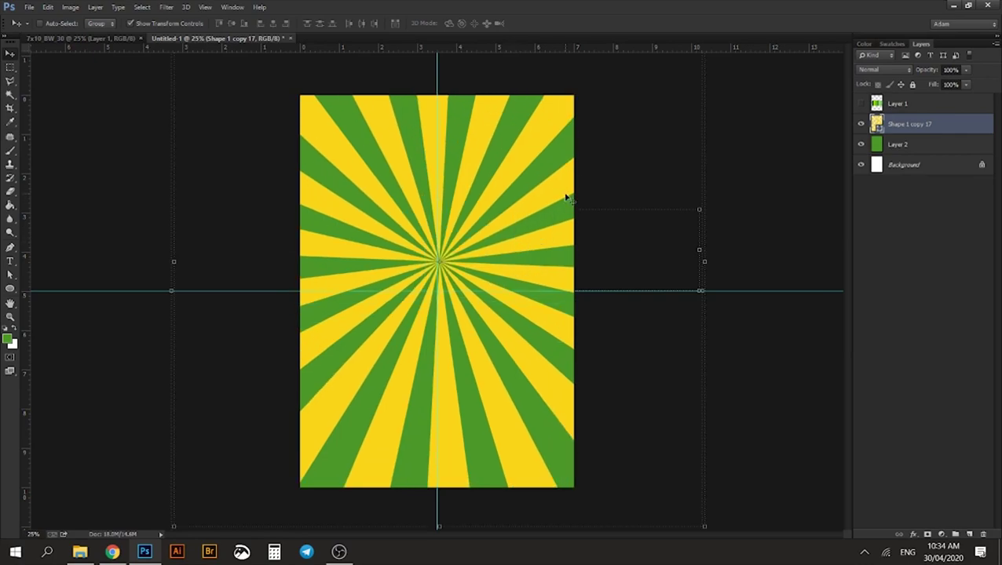
{"action": "left_click_drag", "start_coordinate": [567, 198], "coordinate": [567, 227]}
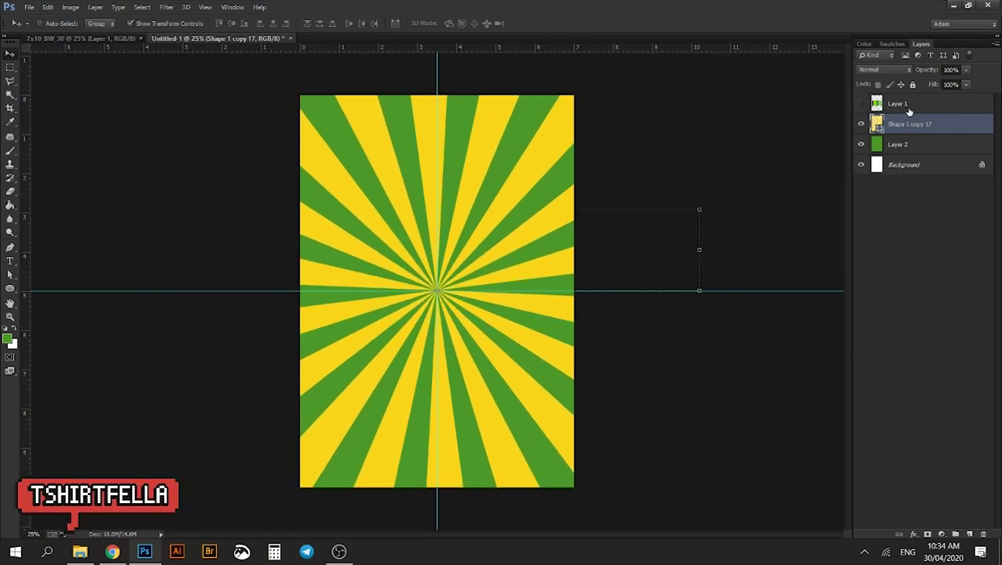
Show the hidden palette swatch layer and add a Color Overlay effect to the merged sunburst shape layer
{"action": "left_click", "coordinate": [907, 105]}
{"action": "left_click", "coordinate": [861, 105]}
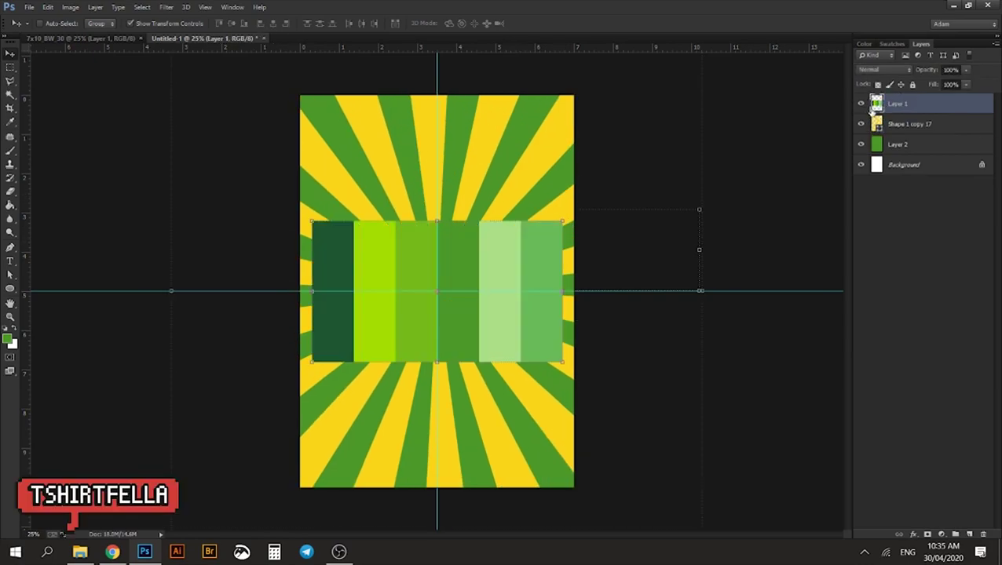
{"action": "left_click", "coordinate": [908, 128]}
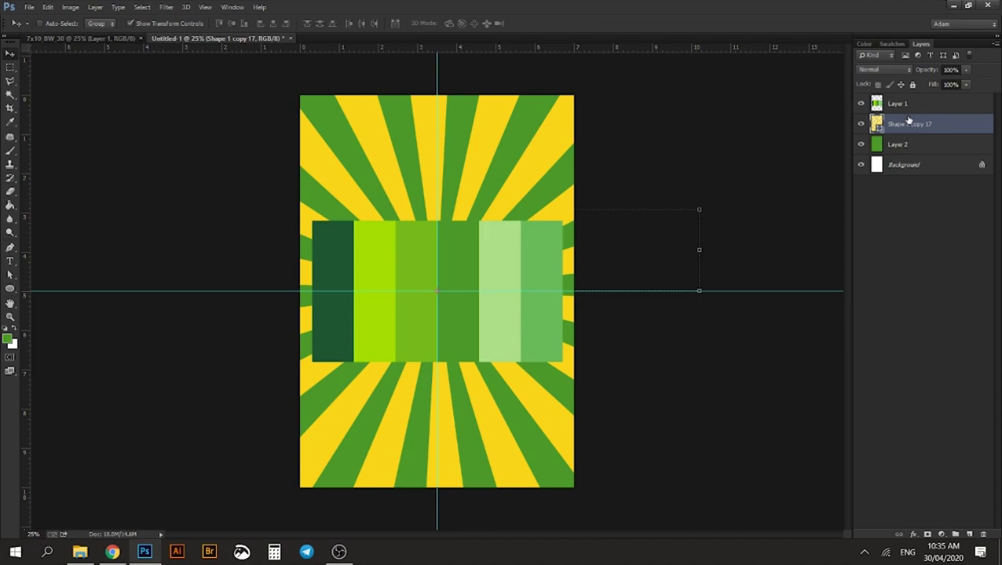
{"action": "left_click", "coordinate": [909, 534]}
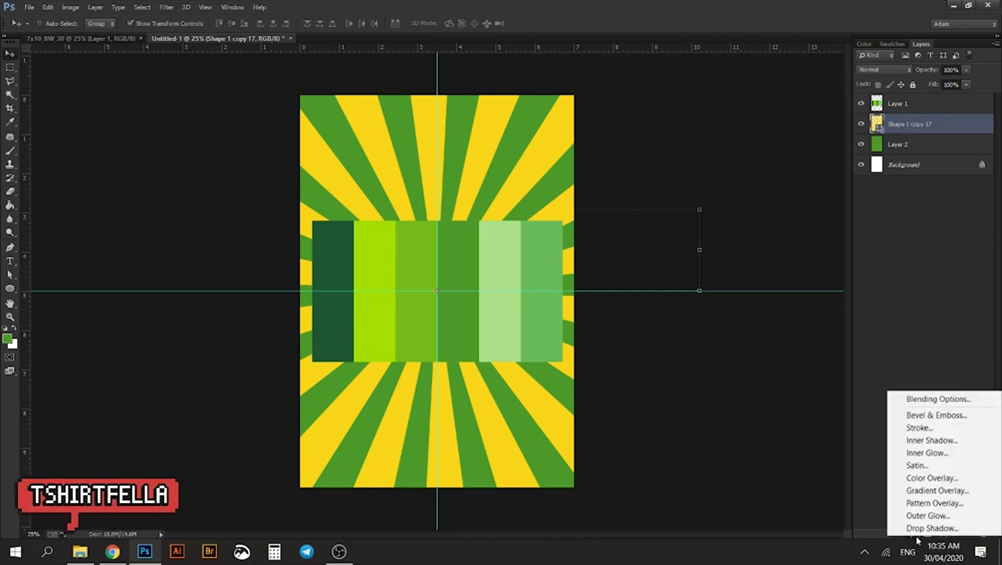
{"action": "left_click", "coordinate": [929, 478]}
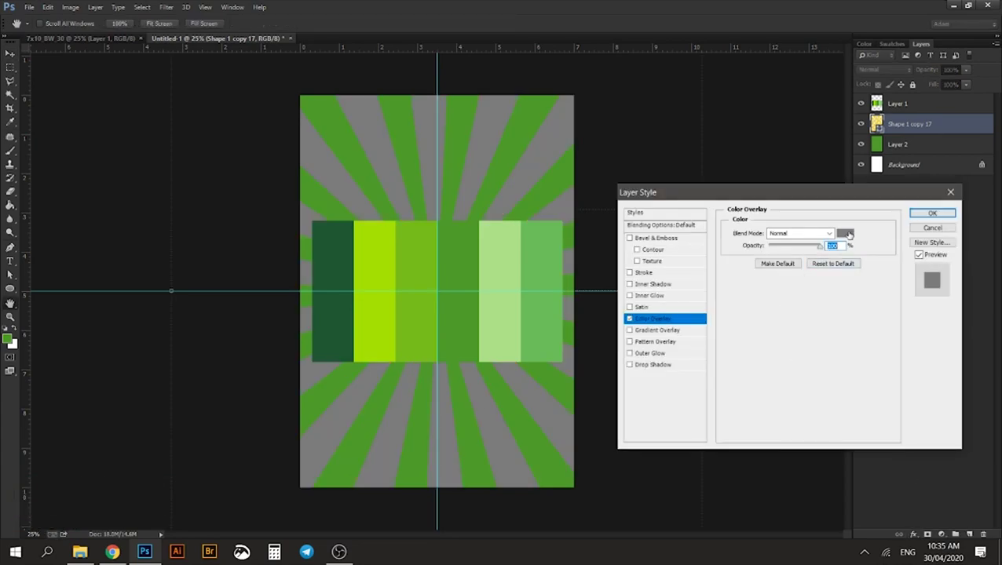
Compare palette greens as the sunburst's overlay colour, apply the sampled green 76ba1b, and hide the palette layer
{"action": "left_click", "coordinate": [844, 233]}
{"action": "left_click", "coordinate": [507, 259]}
{"action": "left_click", "coordinate": [382, 267]}
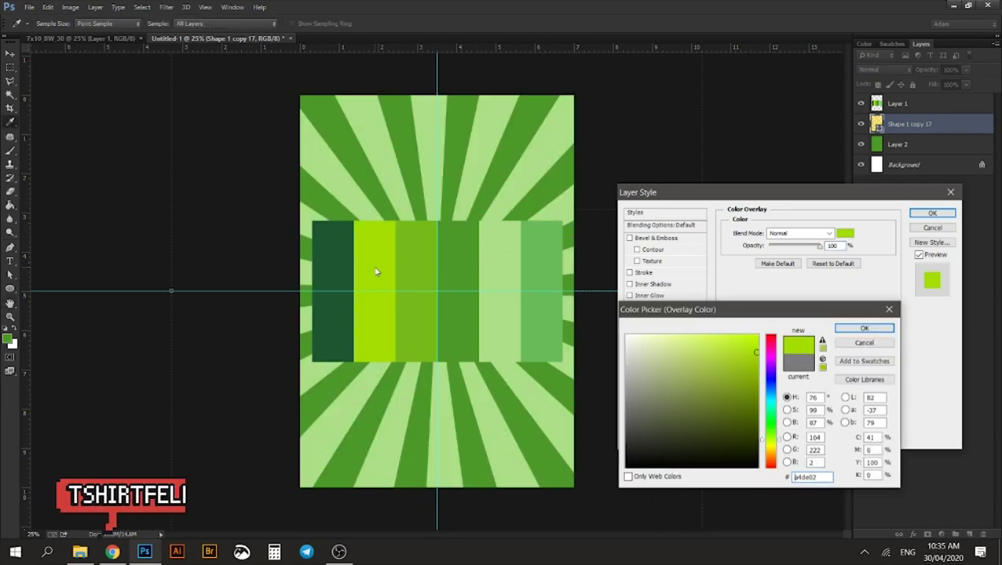
{"action": "left_click", "coordinate": [419, 248]}
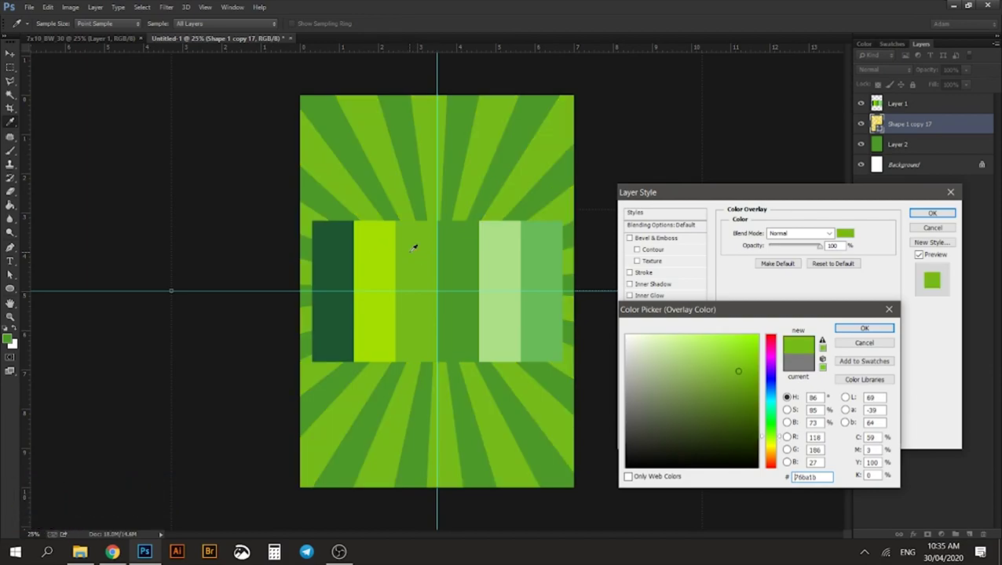
{"action": "left_click", "coordinate": [376, 254]}
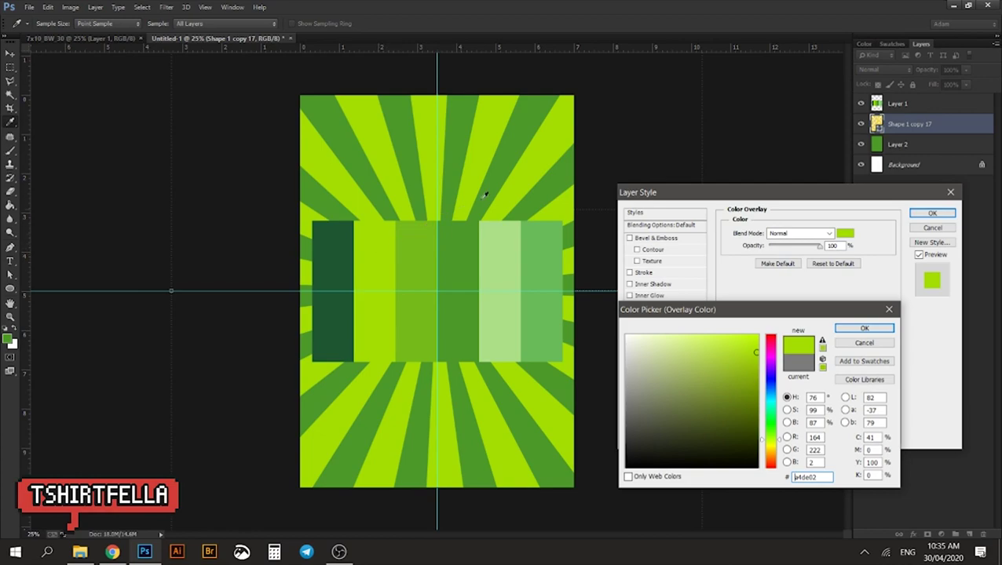
{"action": "left_click", "coordinate": [516, 252]}
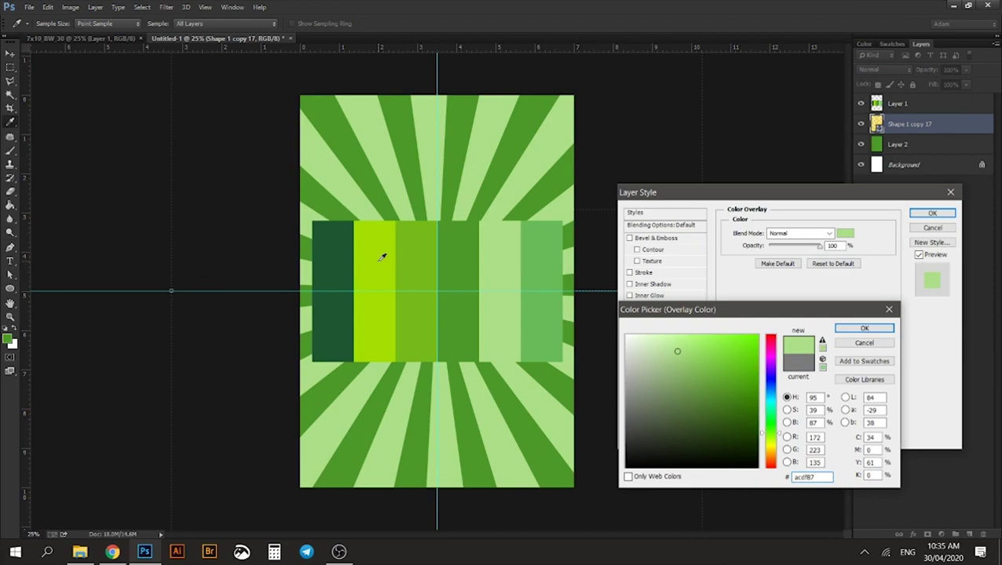
{"action": "left_click", "coordinate": [416, 252]}
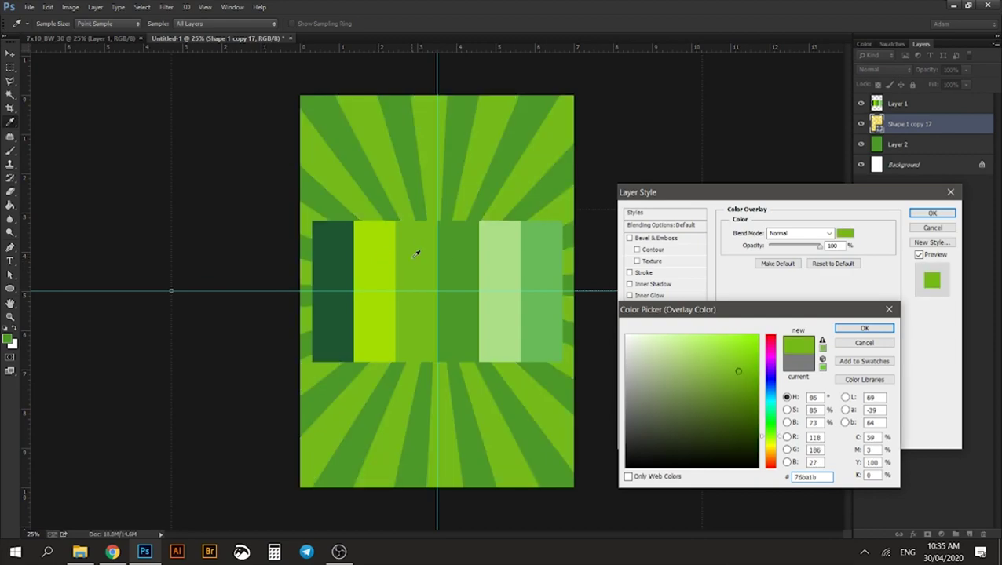
{"action": "left_click", "coordinate": [863, 328]}
{"action": "left_click", "coordinate": [932, 213]}
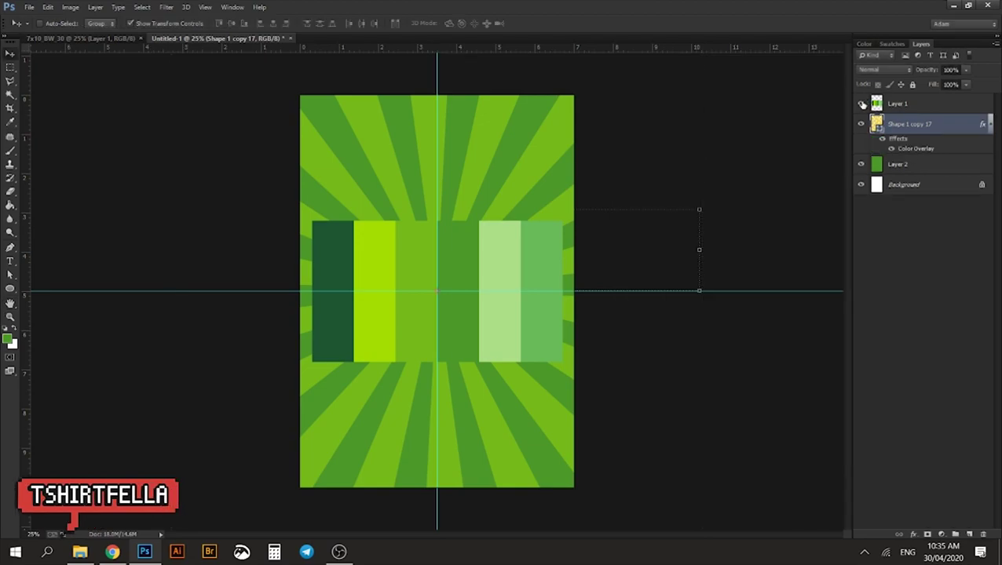
{"action": "left_click", "coordinate": [861, 104]}
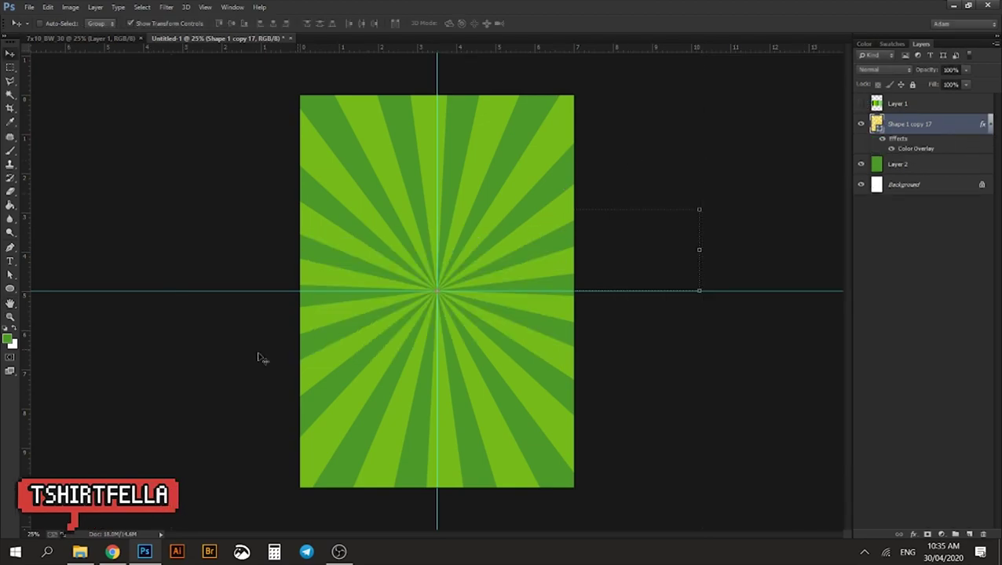
Switch to the Dropbox page in Chrome and look through the graphics in the Kawaii Bugs and Crawlers bundle folder
{"action": "left_click", "coordinate": [113, 552]}
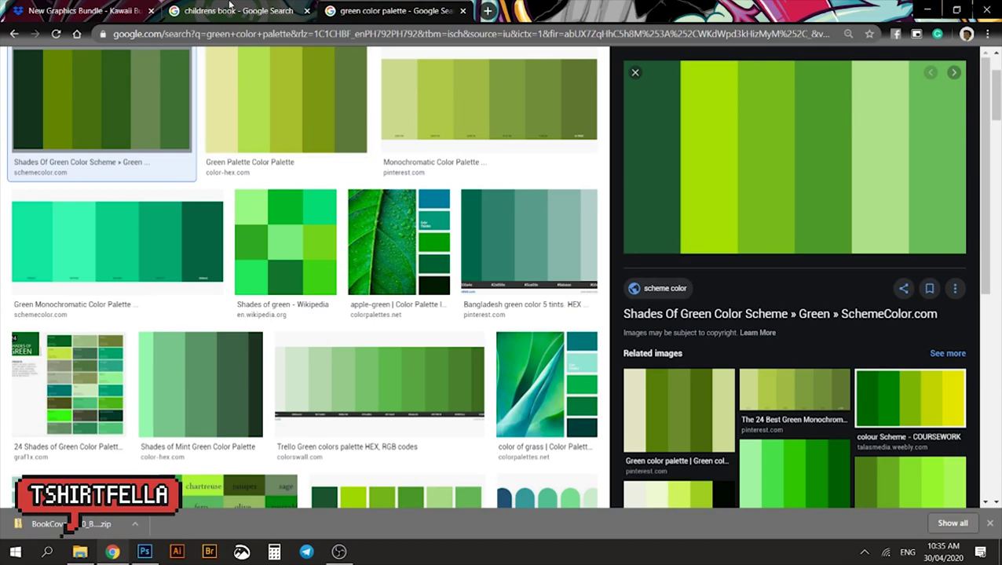
{"action": "key", "text": "ctrl+1"}
{"action": "scroll", "coordinate": [375, 306], "scroll_direction": "down", "scroll_amount": 1}
{"action": "scroll", "coordinate": [376, 307], "scroll_direction": "up", "scroll_amount": 1}
{"action": "scroll", "coordinate": [374, 308], "scroll_direction": "down", "scroll_amount": 3}
{"action": "scroll", "coordinate": [377, 312], "scroll_direction": "down", "scroll_amount": 2}
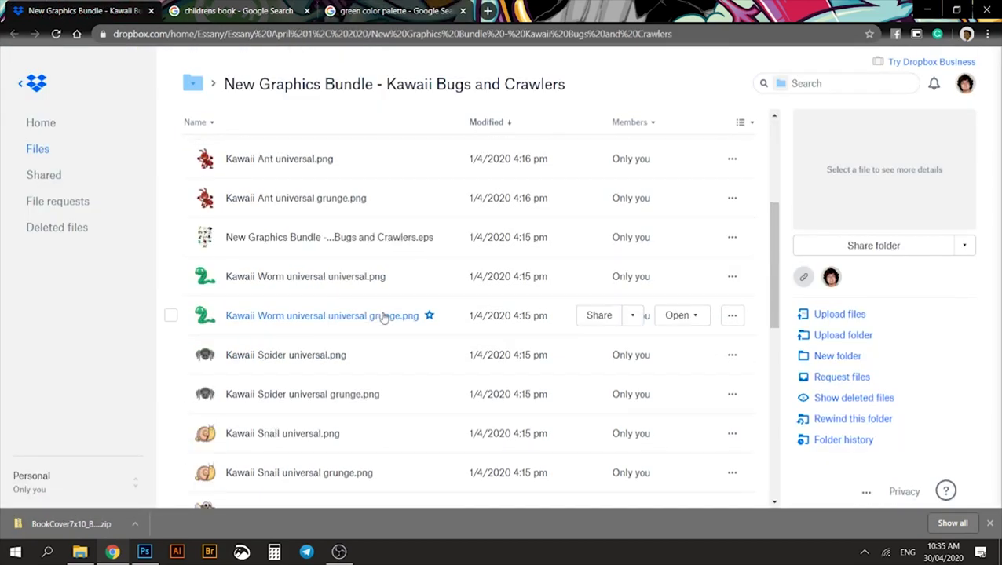
{"action": "scroll", "coordinate": [341, 265], "scroll_direction": "down", "scroll_amount": 4}
{"action": "scroll", "coordinate": [339, 264], "scroll_direction": "down", "scroll_amount": 3}
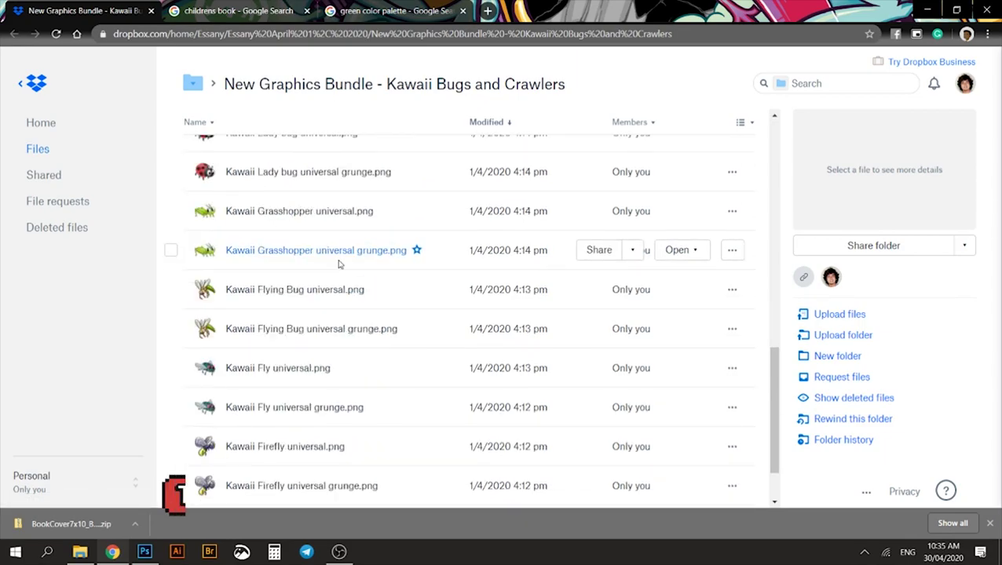
{"action": "scroll", "coordinate": [339, 265], "scroll_direction": "up", "scroll_amount": 8}
{"action": "scroll", "coordinate": [339, 265], "scroll_direction": "up", "scroll_amount": 3}
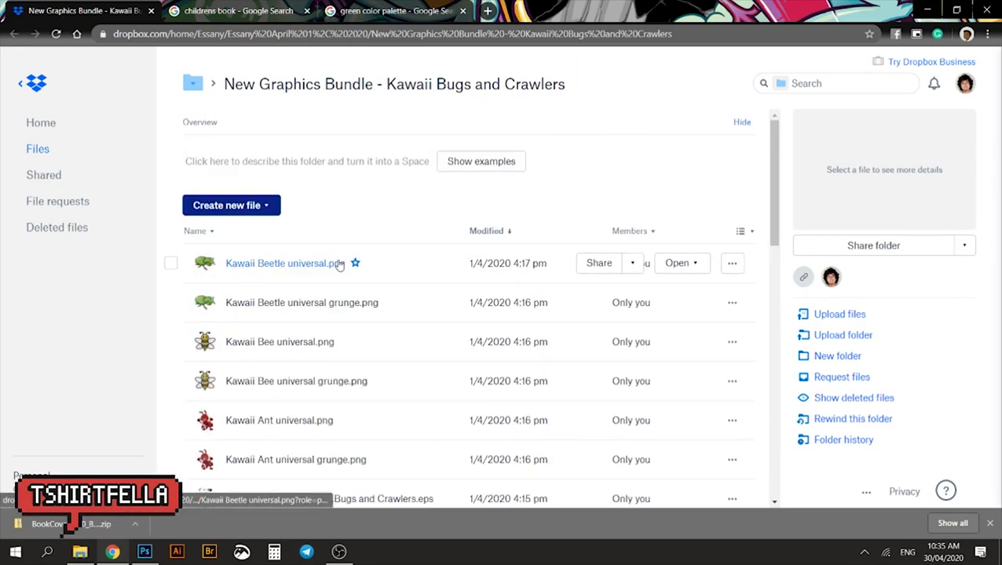
{"action": "left_click", "coordinate": [671, 162]}
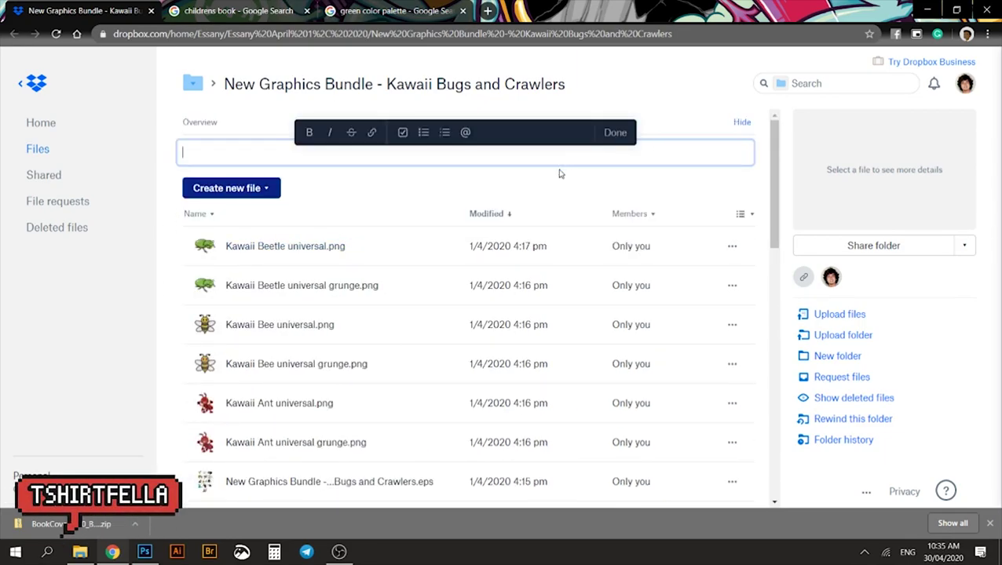
{"action": "scroll", "coordinate": [543, 195], "scroll_direction": "down", "scroll_amount": 3}
{"action": "scroll", "coordinate": [434, 240], "scroll_direction": "down", "scroll_amount": 6}
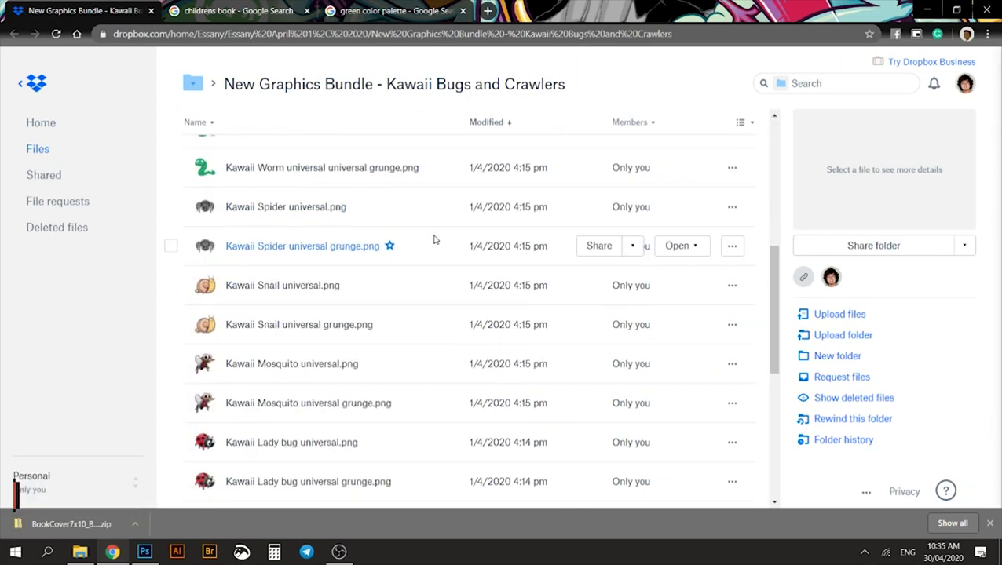
{"action": "scroll", "coordinate": [434, 239], "scroll_direction": "up", "scroll_amount": 5}
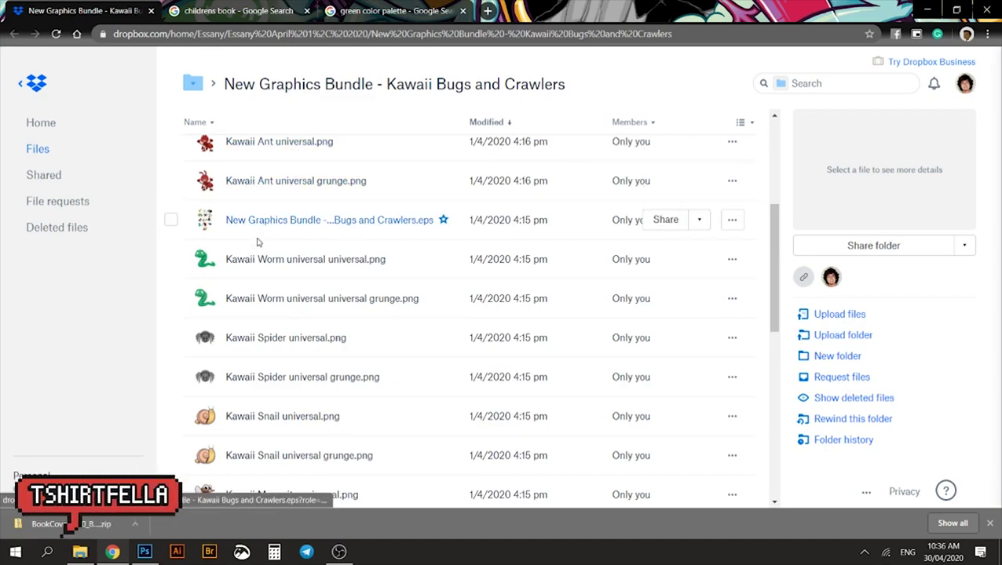
{"action": "scroll", "coordinate": [254, 261], "scroll_direction": "down", "scroll_amount": 3}
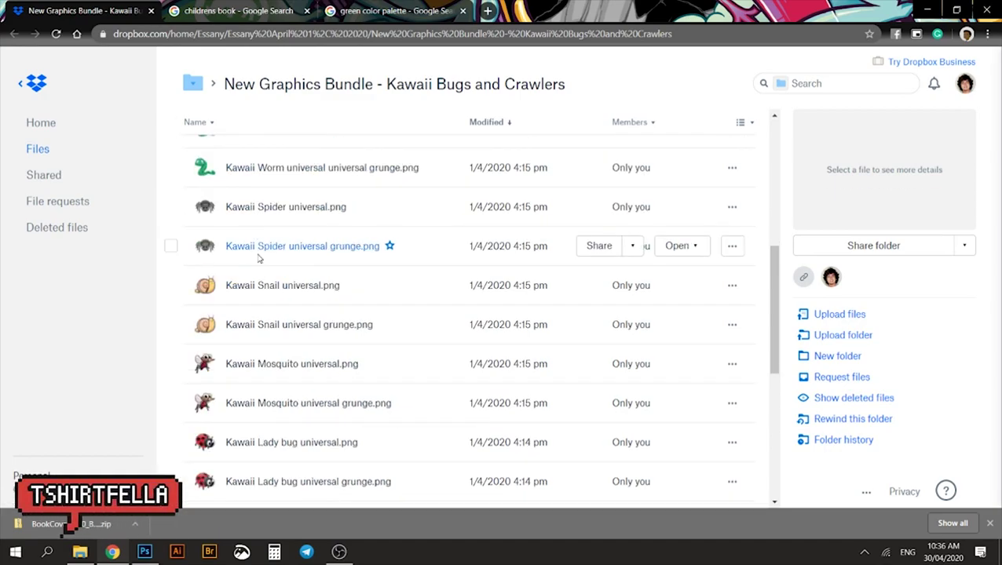
{"action": "scroll", "coordinate": [433, 323], "scroll_direction": "down", "scroll_amount": 10}
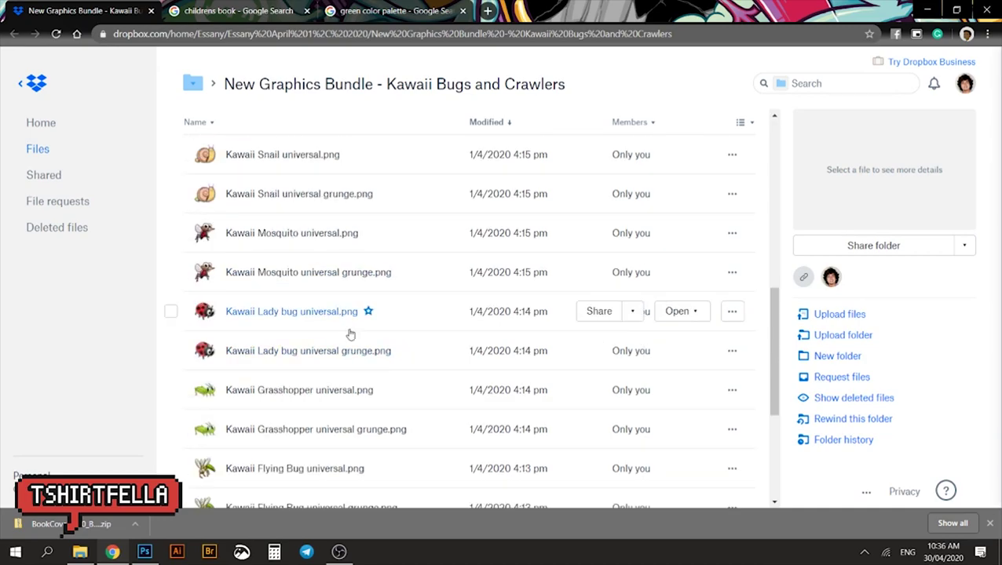
{"action": "scroll", "coordinate": [350, 333], "scroll_direction": "up", "scroll_amount": 10}
{"action": "scroll", "coordinate": [350, 332], "scroll_direction": "up", "scroll_amount": 5}
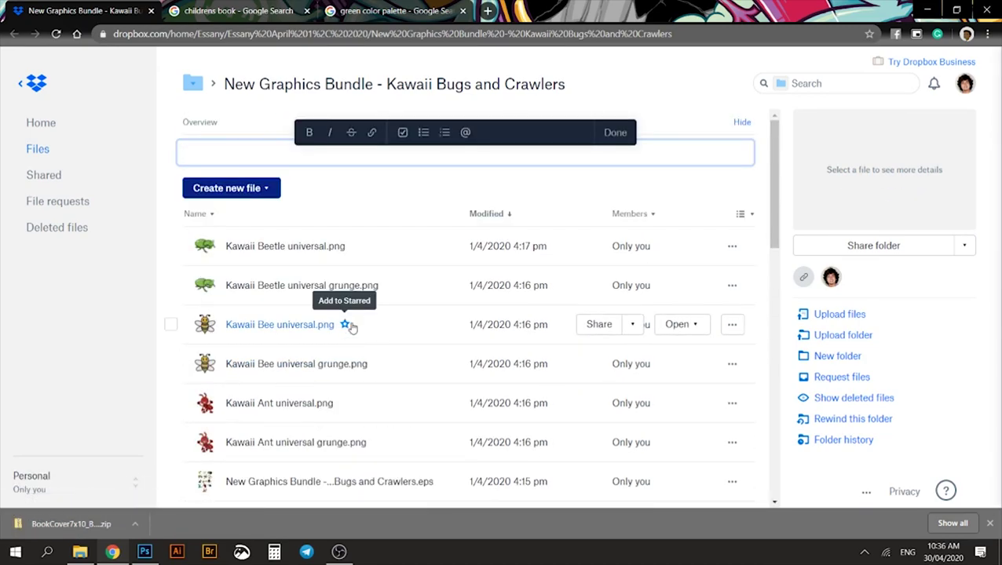
Download Kawaii Bee universal.png from the bundle and place it in the Photoshop cover document above the sunburst layer
{"action": "scroll", "coordinate": [311, 314], "scroll_direction": "down", "scroll_amount": 1}
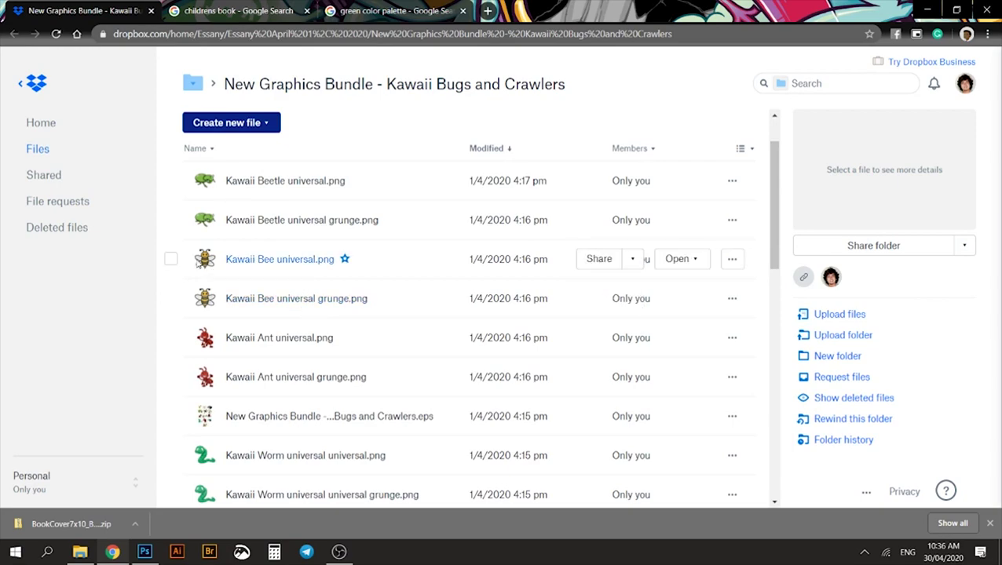
{"action": "left_click", "coordinate": [170, 259]}
{"action": "left_click", "coordinate": [171, 259]}
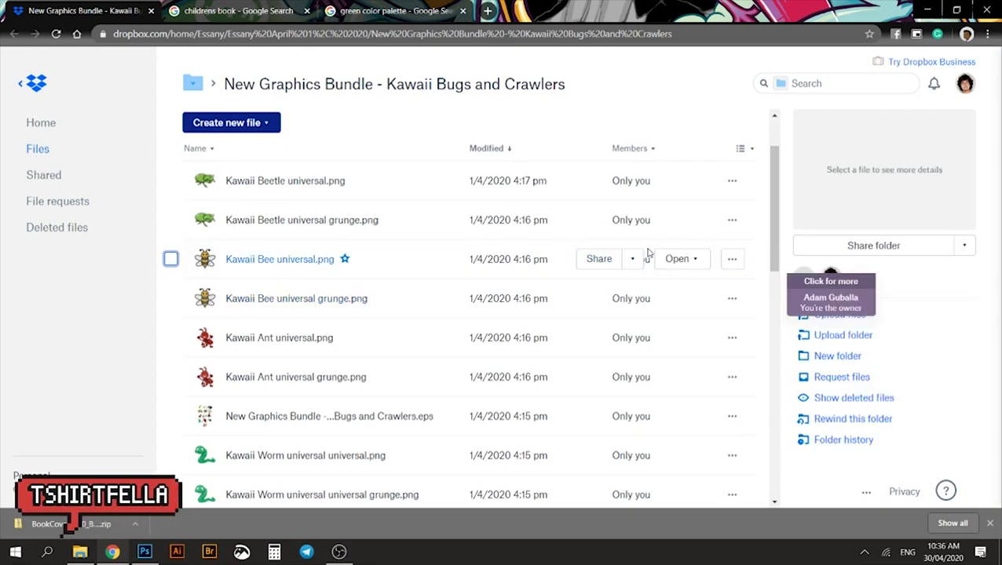
{"action": "left_click", "coordinate": [731, 259]}
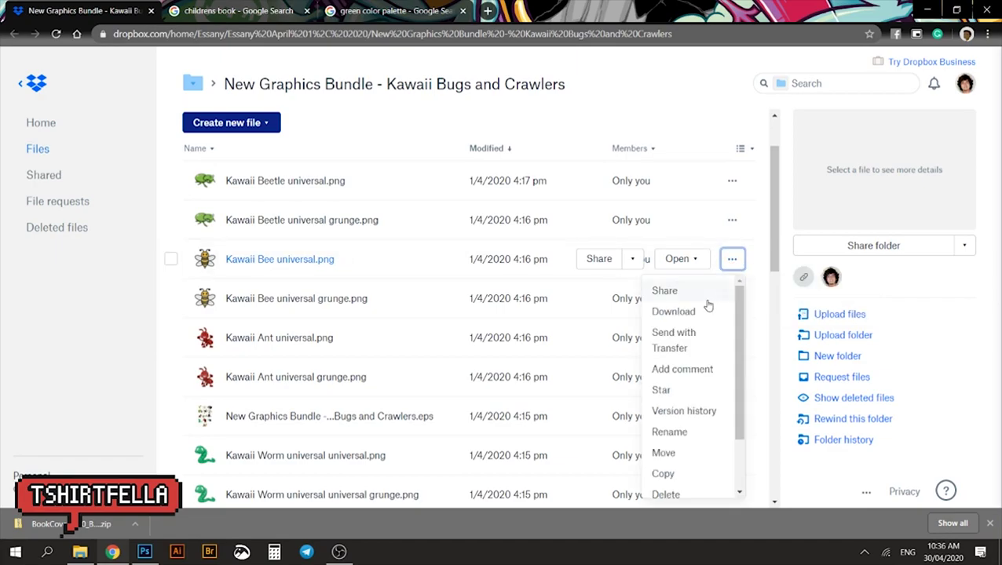
{"action": "left_click", "coordinate": [674, 313]}
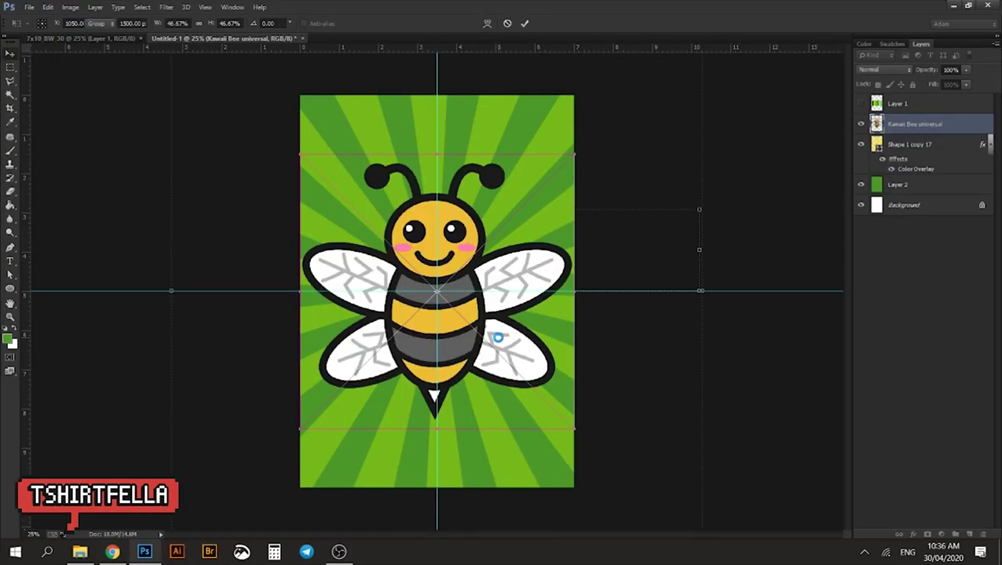
{"action": "left_click", "coordinate": [525, 23]}
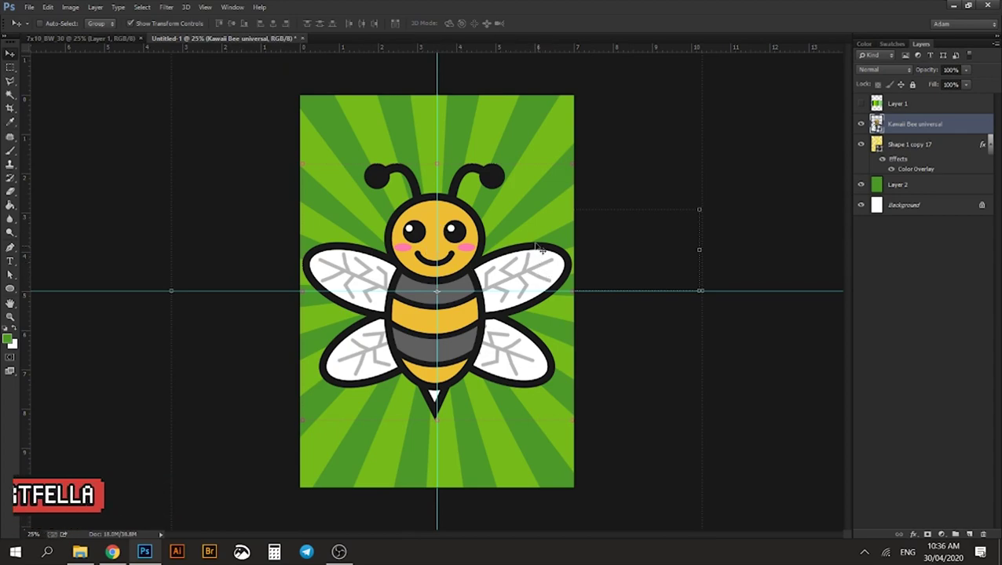
{"action": "mouse_move", "coordinate": [467, 243]}
{"action": "left_mouse_down"}
{"action": "mouse_move", "coordinate": [501, 240]}
{"action": "mouse_move", "coordinate": [478, 245]}
{"action": "left_mouse_up"}
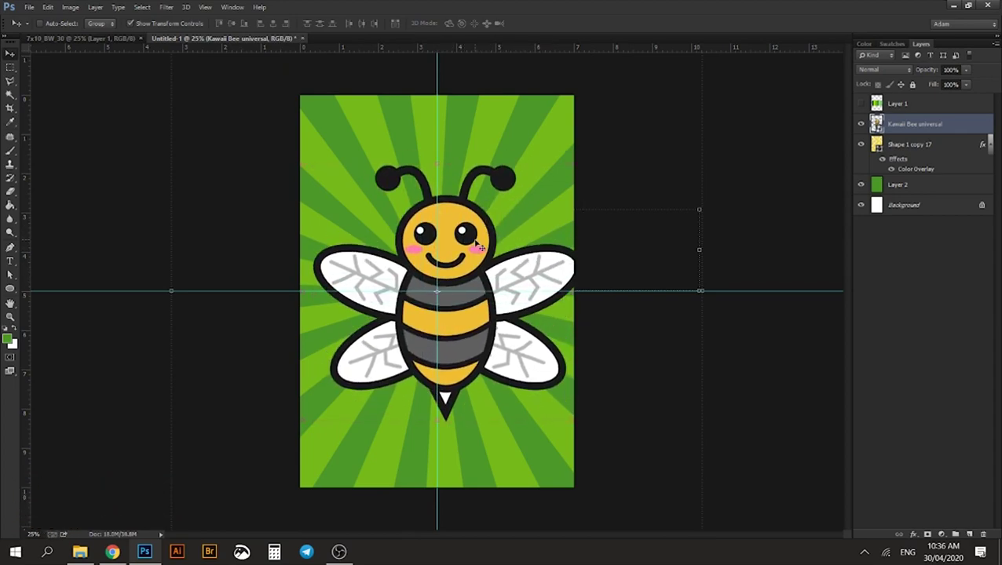
{"action": "key", "text": "ctrl+z"}
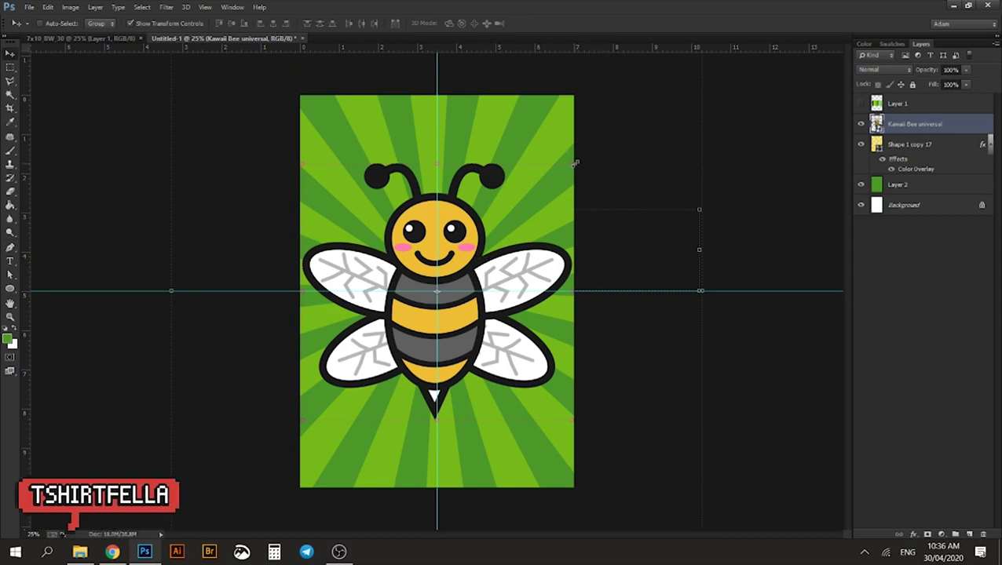
{"action": "key", "text": "ctrl+t"}
{"action": "left_click_drag", "start_coordinate": [576, 150], "coordinate": [467, 237]}
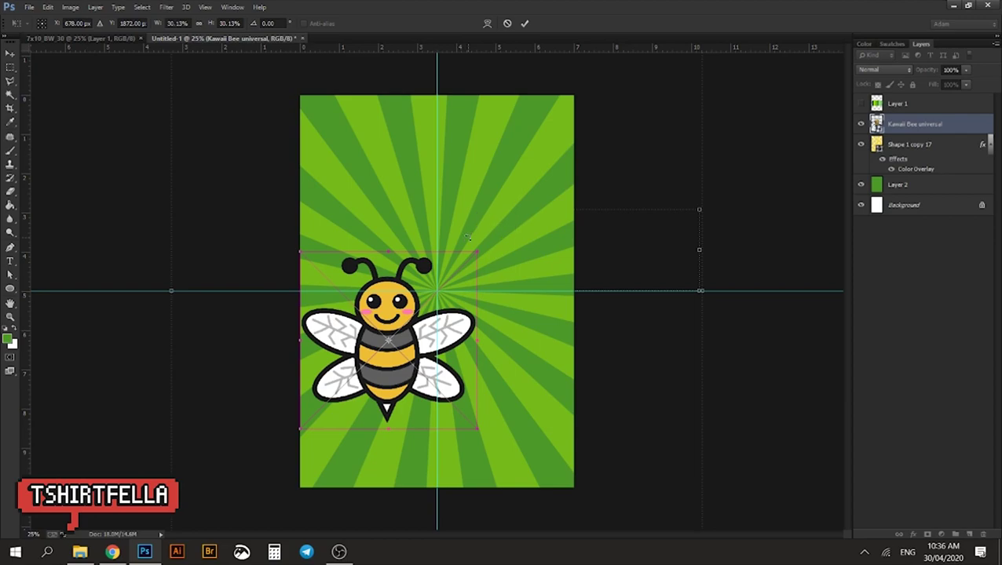
{"action": "key", "text": "Return"}
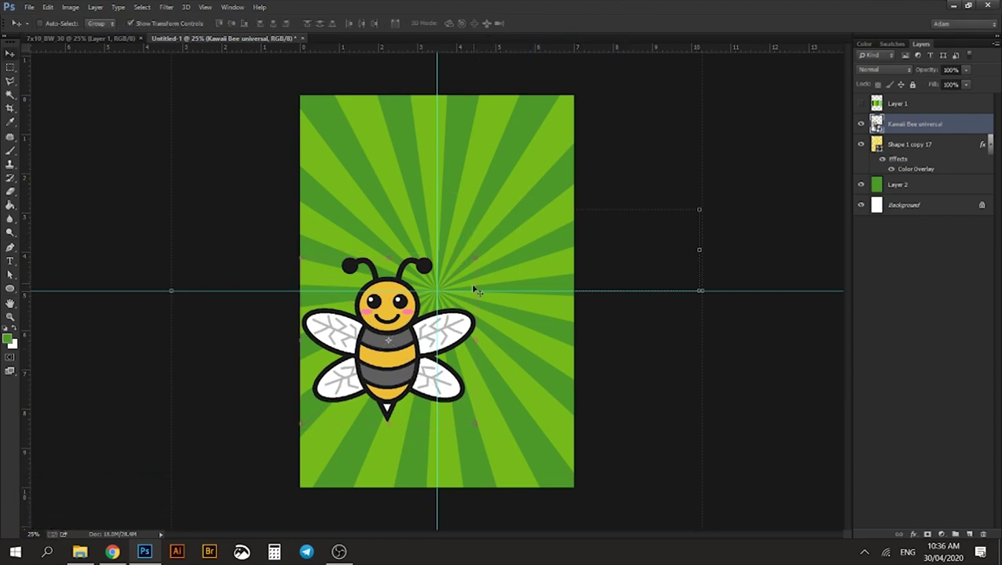
{"action": "key", "text": "ctrl+z"}
Scale the bee proportionally to about 32% and position it in the cover's lower half, centred on the vertical guide
{"action": "key", "text": "ctrl+t"}
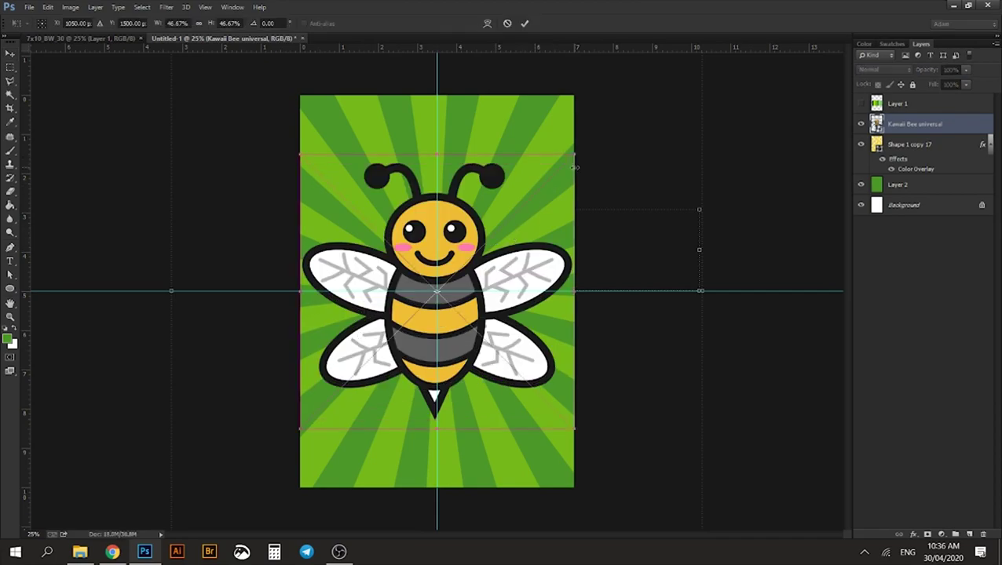
{"action": "left_click_drag", "start_coordinate": [570, 163], "coordinate": [495, 249]}
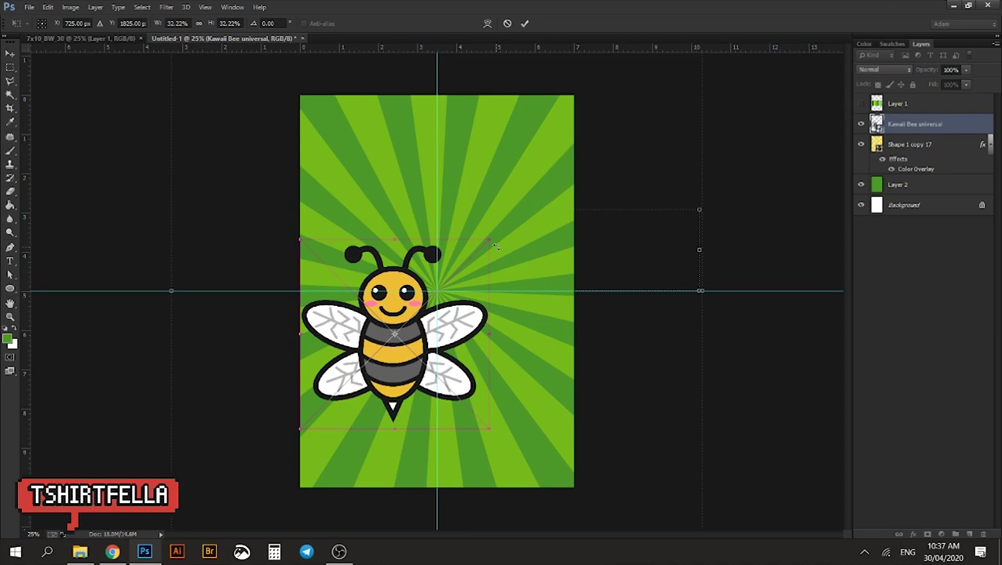
{"action": "left_click_drag", "start_coordinate": [413, 359], "coordinate": [465, 411]}
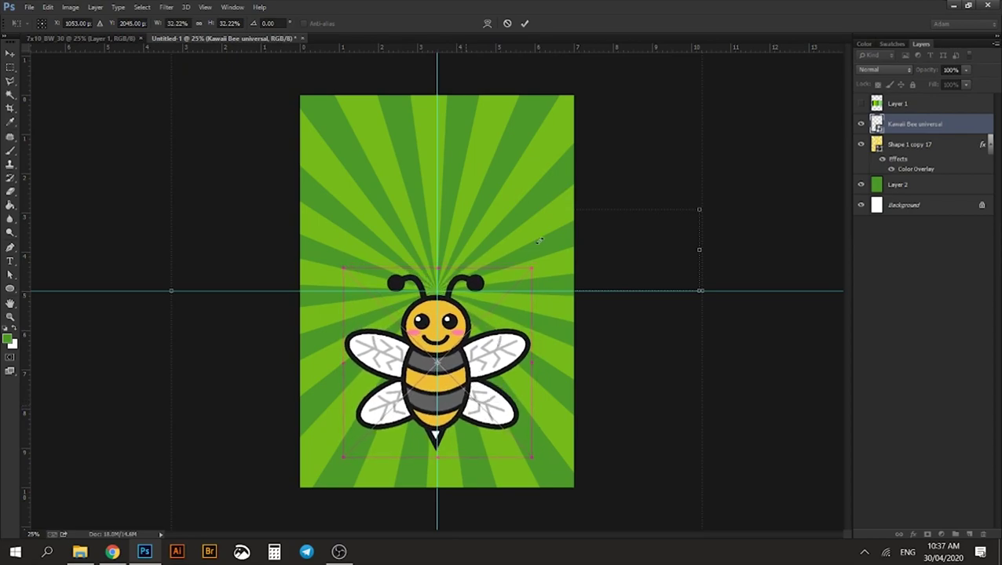
{"action": "left_click", "coordinate": [525, 23]}
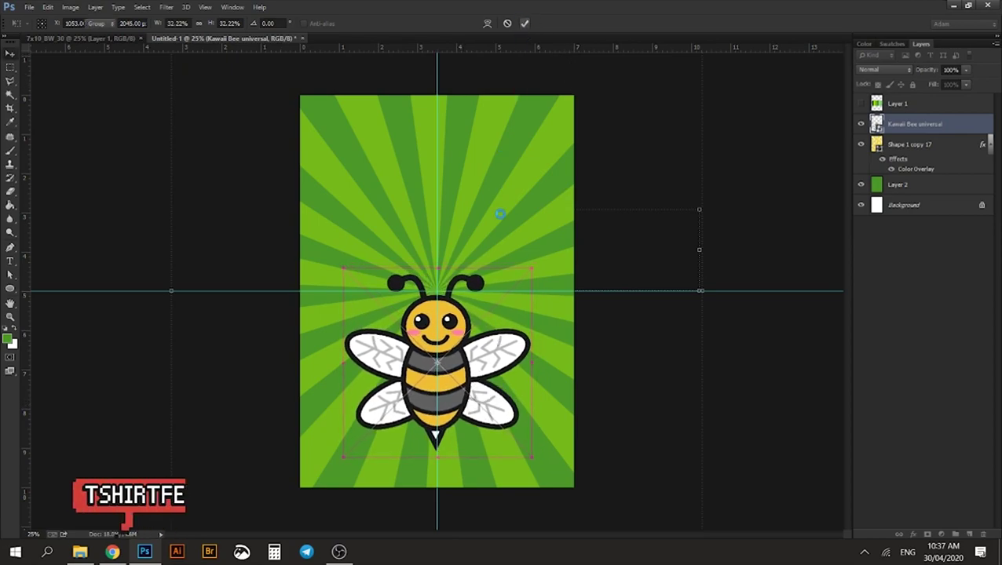
{"action": "left_click_drag", "start_coordinate": [476, 379], "coordinate": [477, 373]}
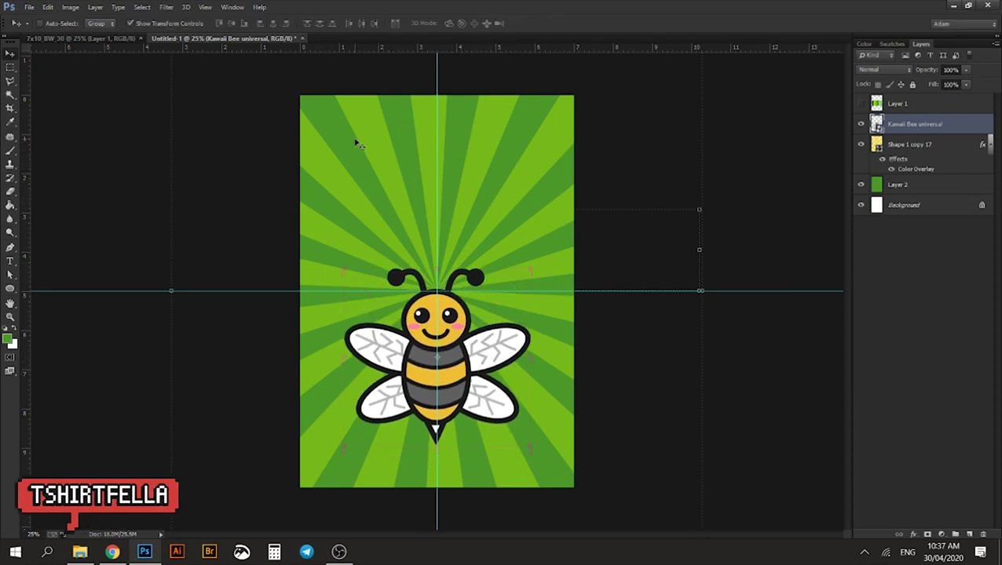
{"action": "left_click", "coordinate": [910, 104]}
{"action": "left_click", "coordinate": [914, 124]}
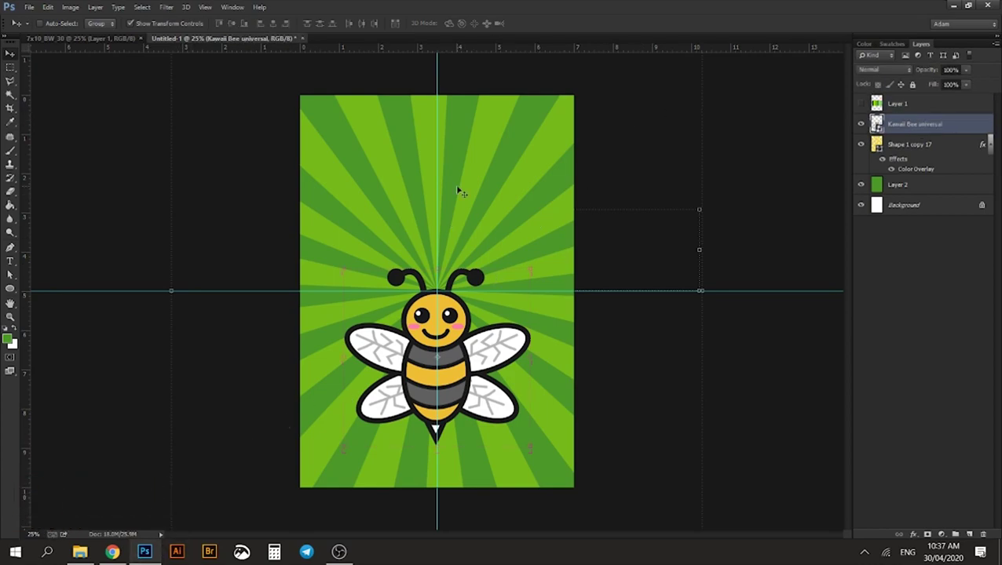
{"action": "left_click", "coordinate": [910, 145]}
{"action": "left_click", "coordinate": [915, 124]}
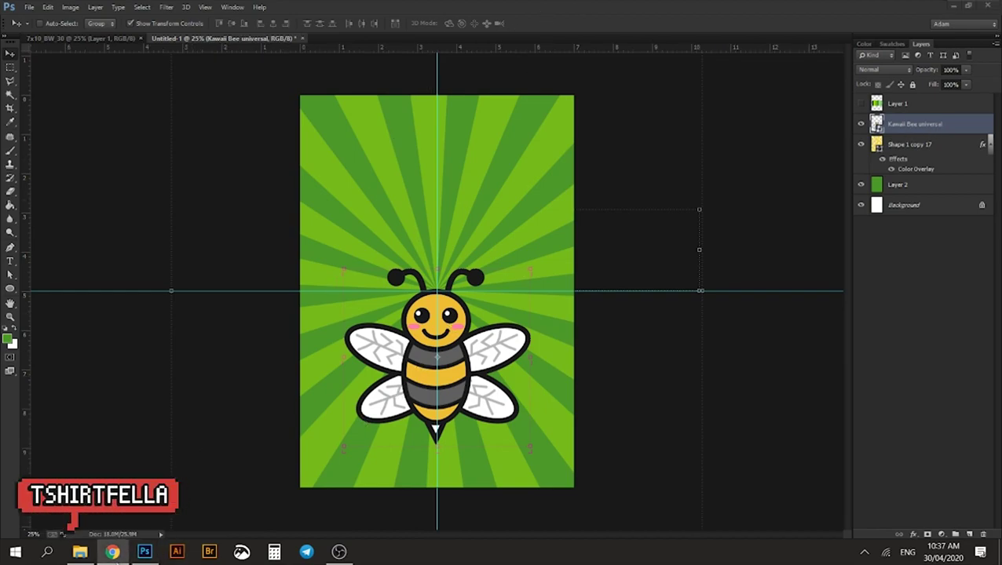
Switch to Chrome, search Google for 1001fonts in a new tab, and open the 1001 Fonts site
{"action": "left_click", "coordinate": [112, 553]}
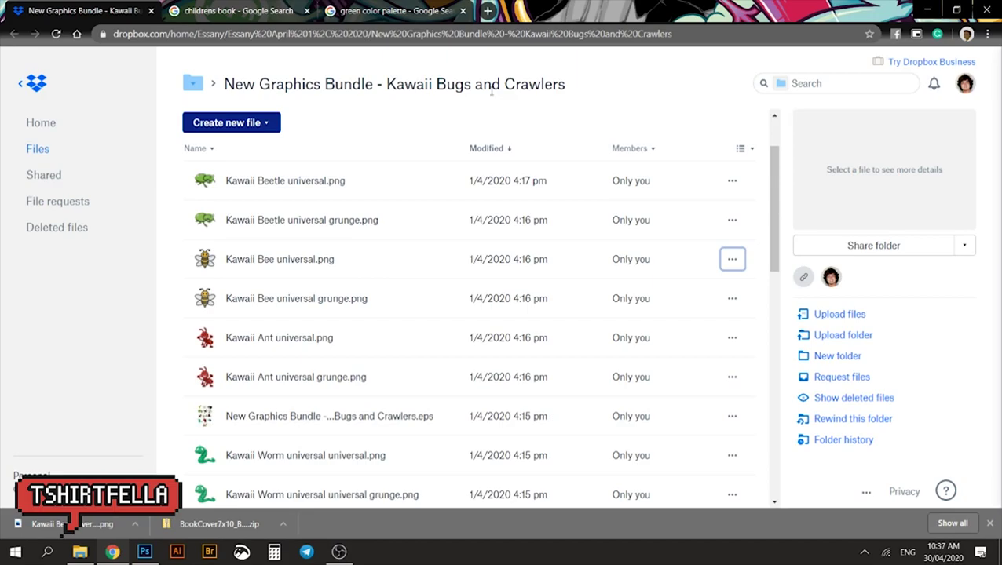
{"action": "left_click", "coordinate": [487, 11]}
{"action": "type", "text": "1001"}
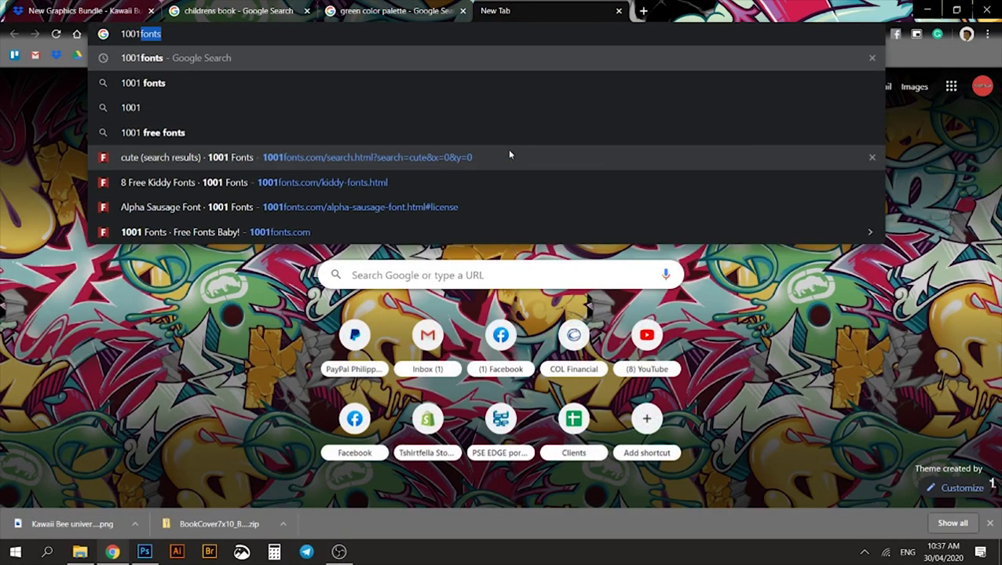
{"action": "key", "text": "Return"}
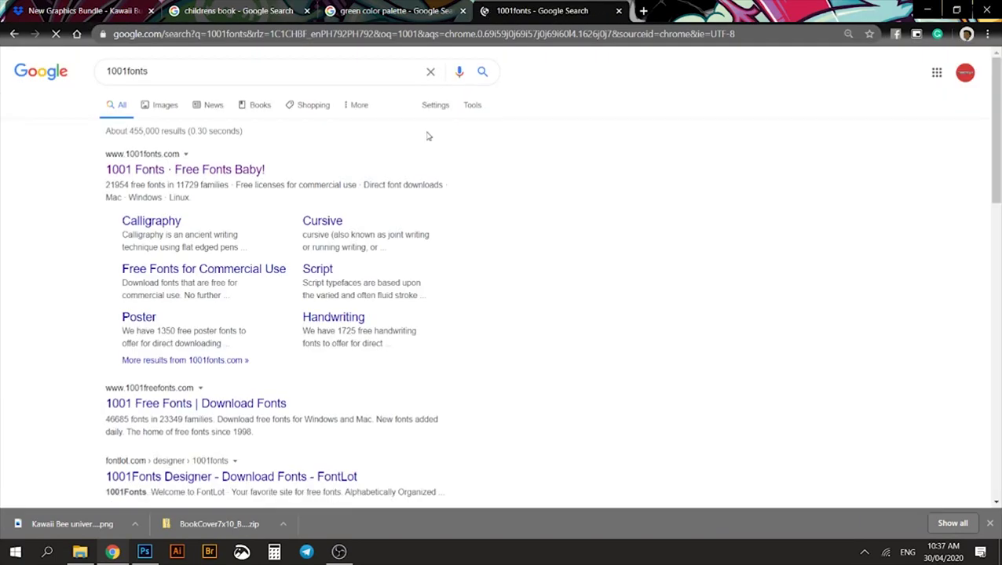
{"action": "left_click", "coordinate": [177, 172]}
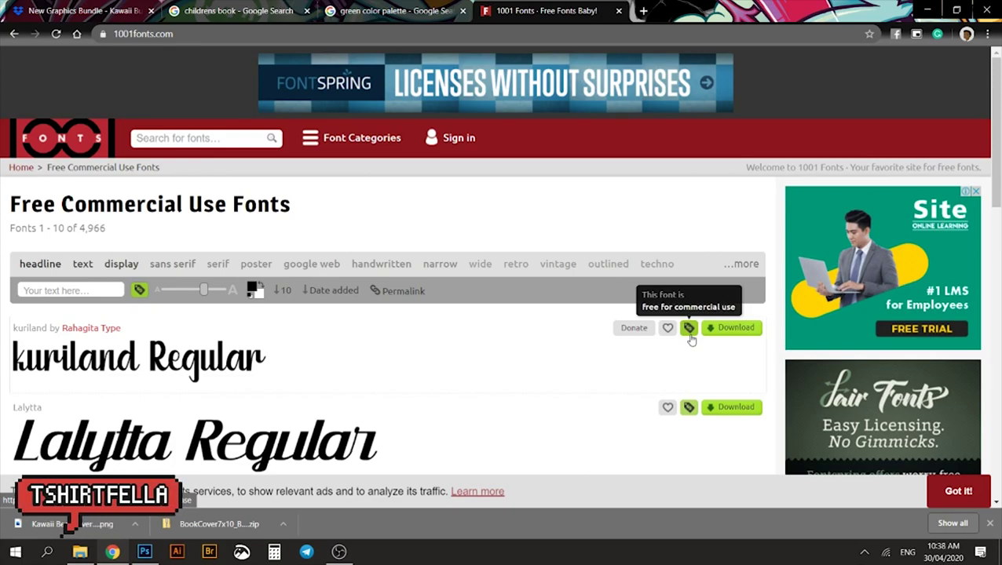
Look through the 1001 Fonts listing and compare it with and without the commercial-use filter
{"action": "scroll", "coordinate": [691, 339], "scroll_direction": "down", "scroll_amount": 10}
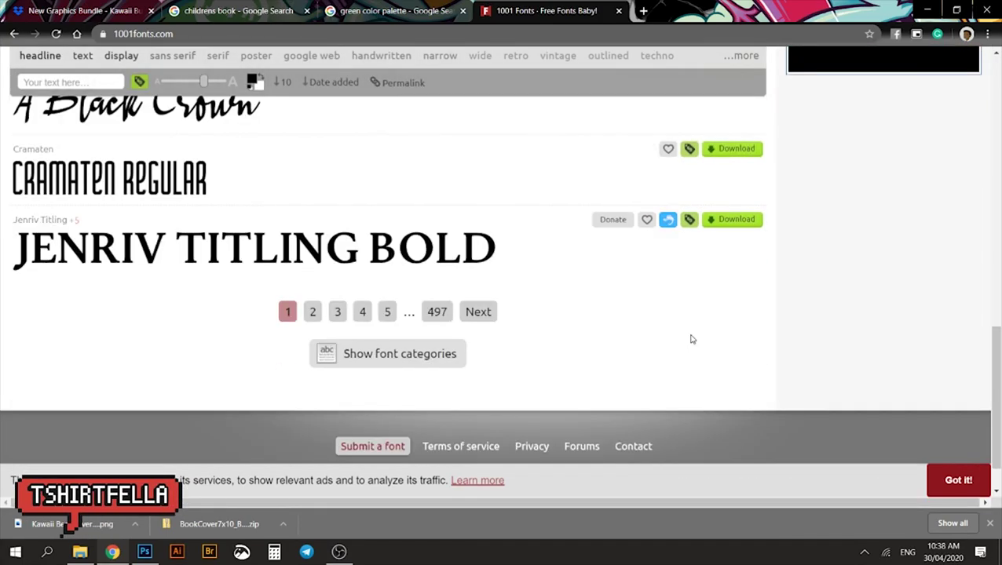
{"action": "scroll", "coordinate": [691, 339], "scroll_direction": "up", "scroll_amount": 12}
{"action": "left_click", "coordinate": [139, 293]}
{"action": "left_click", "coordinate": [140, 292]}
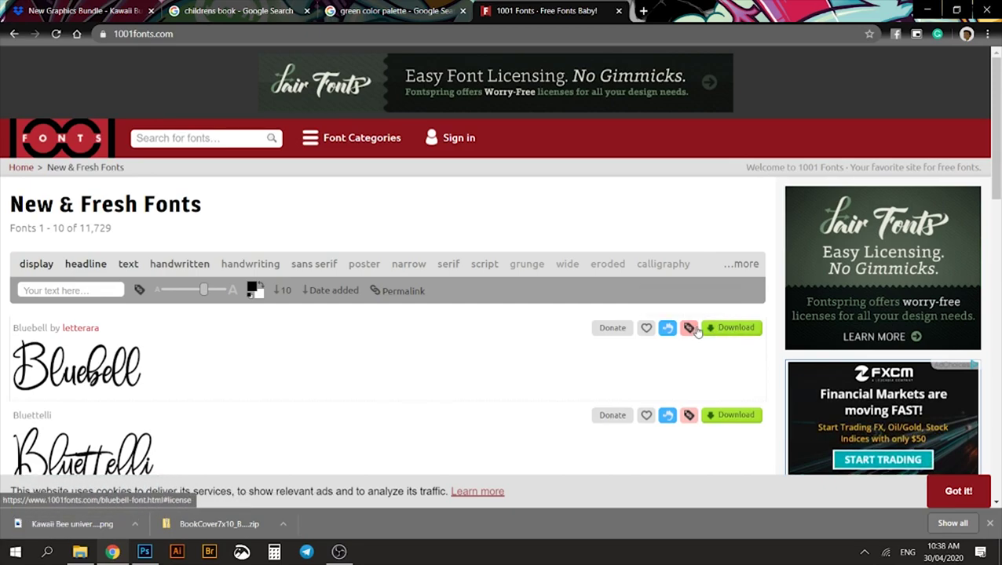
Reopen 1001 Fonts from the Google results and limit the list to fonts that are free for commercial use
{"action": "scroll", "coordinate": [572, 351], "scroll_direction": "down", "scroll_amount": 3}
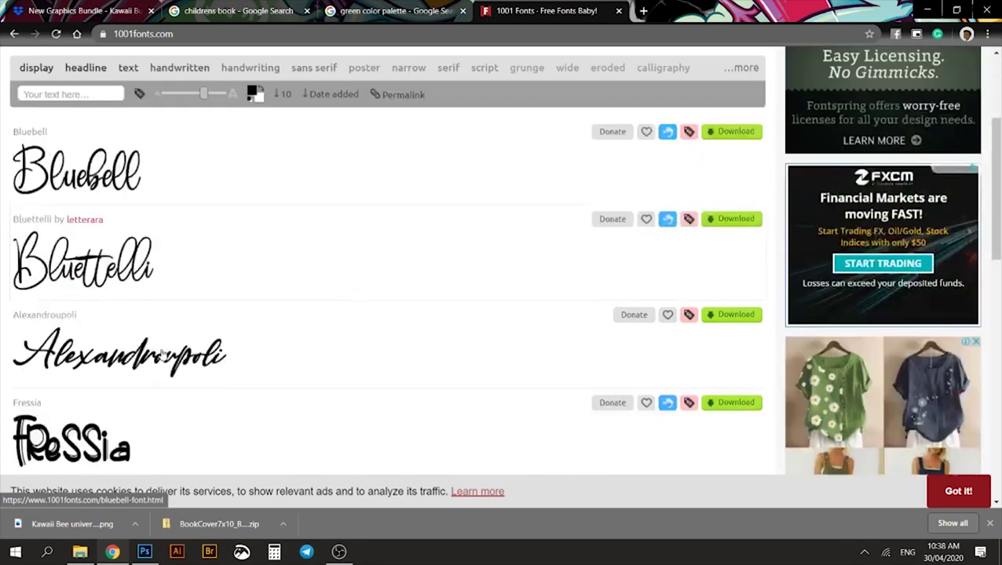
{"action": "scroll", "coordinate": [731, 306], "scroll_direction": "down", "scroll_amount": 5}
{"action": "scroll", "coordinate": [731, 306], "scroll_direction": "up", "scroll_amount": 9}
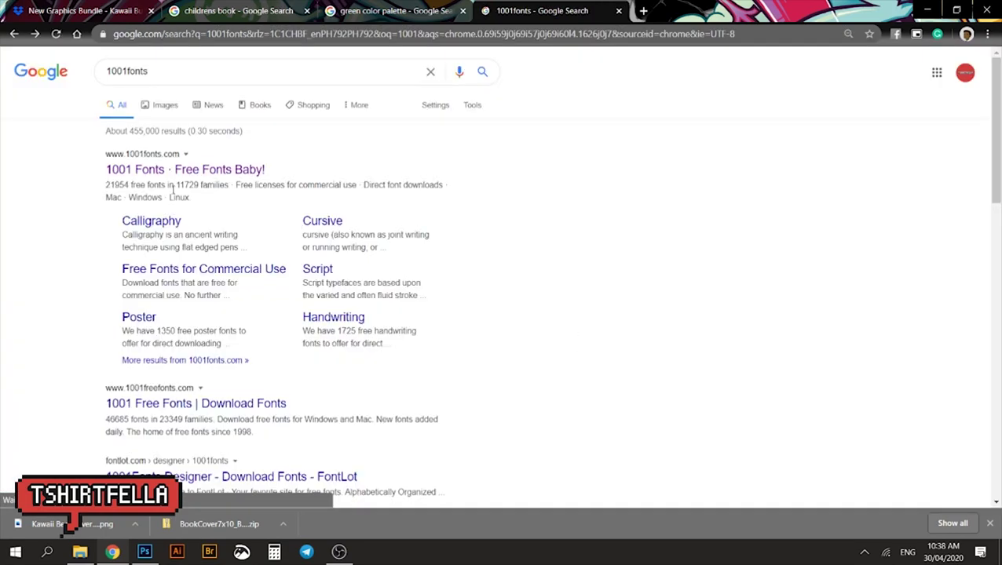
{"action": "left_click", "coordinate": [174, 171]}
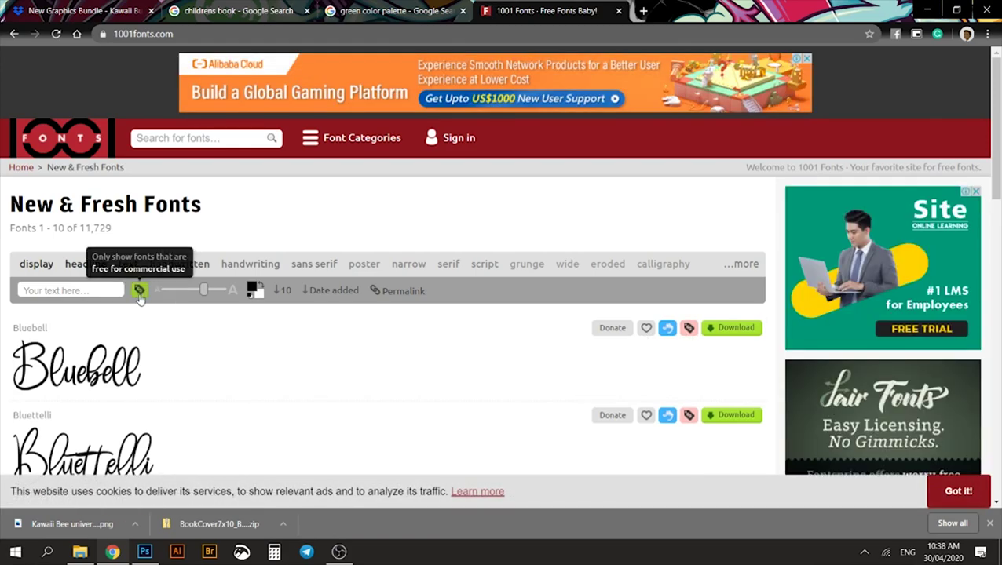
{"action": "left_click", "coordinate": [140, 291]}
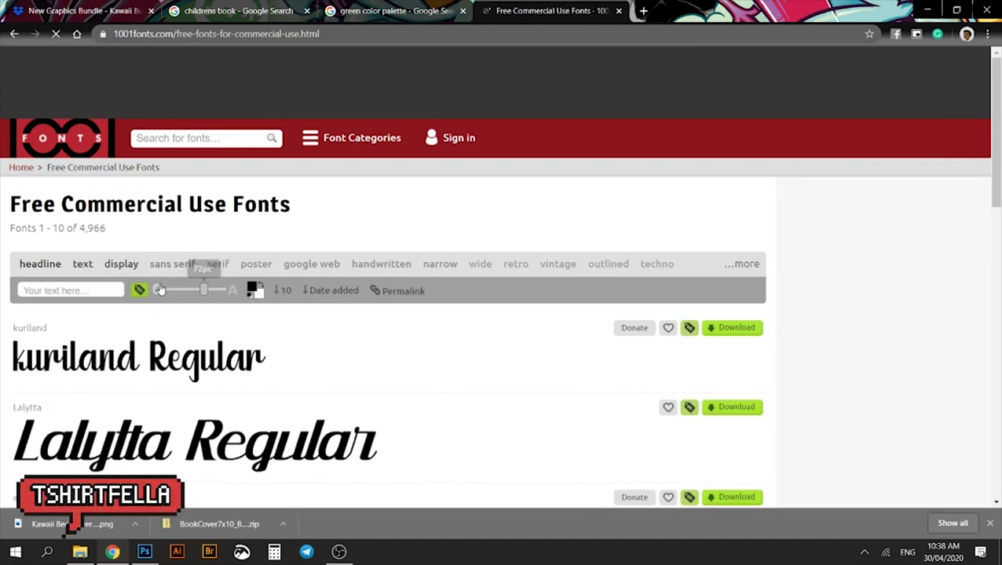
Preview the commercial-use fonts with the sample text "cute" and look through the first page
{"action": "left_click", "coordinate": [90, 288]}
{"action": "type", "text": "cu"}
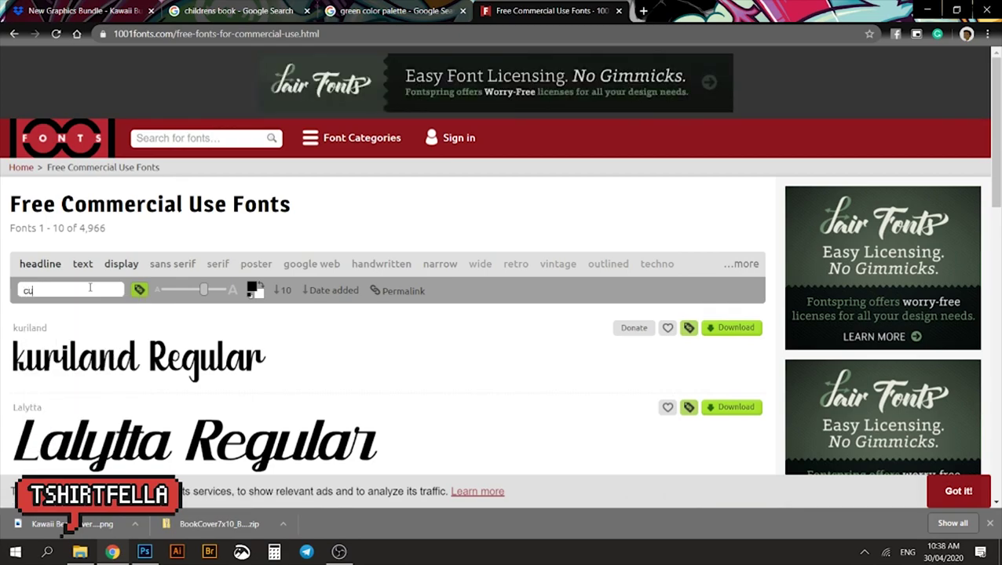
{"action": "type", "text": "te"}
{"action": "key", "text": "Return"}
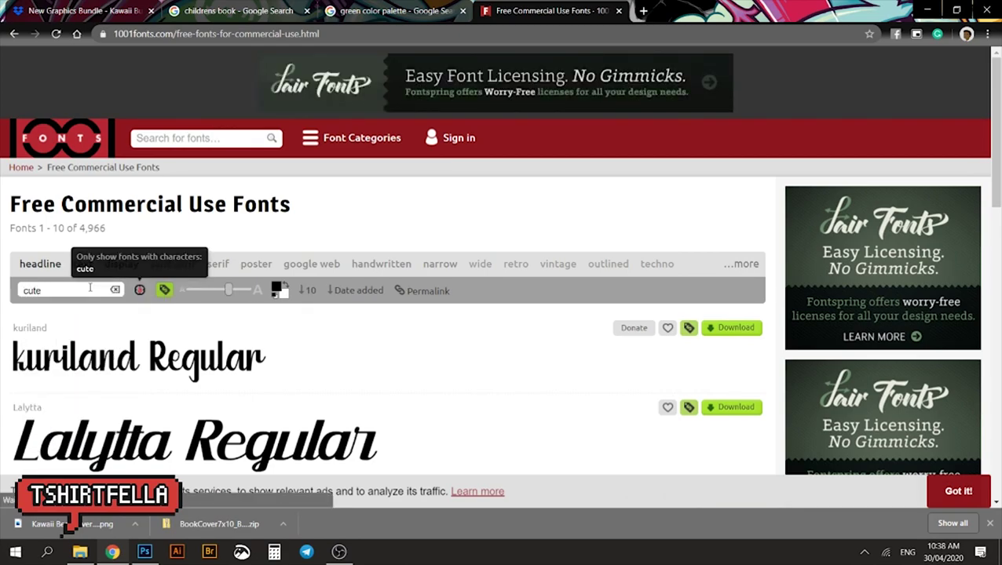
{"action": "scroll", "coordinate": [597, 318], "scroll_direction": "down", "scroll_amount": 4}
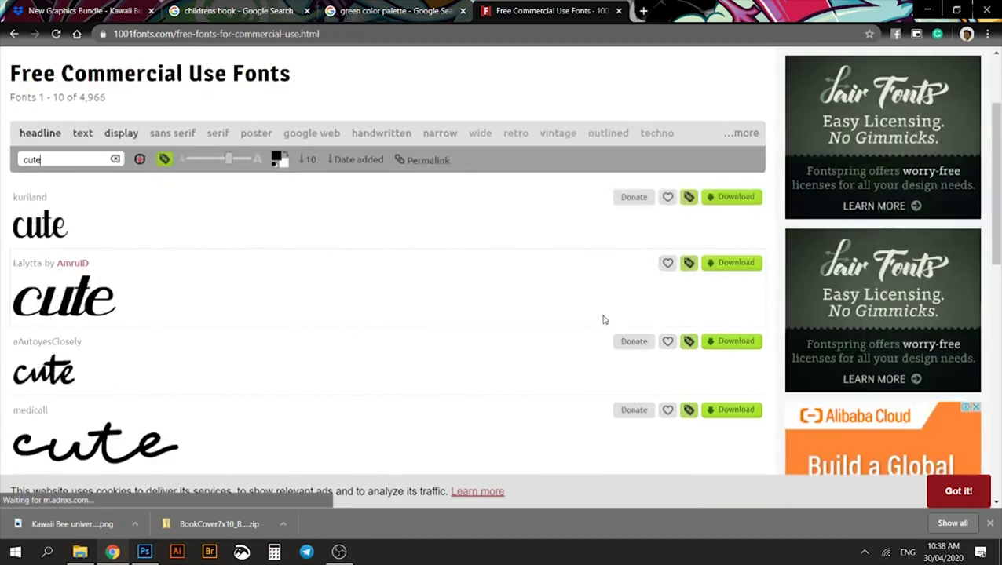
{"action": "scroll", "coordinate": [603, 302], "scroll_direction": "down", "scroll_amount": 5}
{"action": "scroll", "coordinate": [603, 303], "scroll_direction": "up", "scroll_amount": 8}
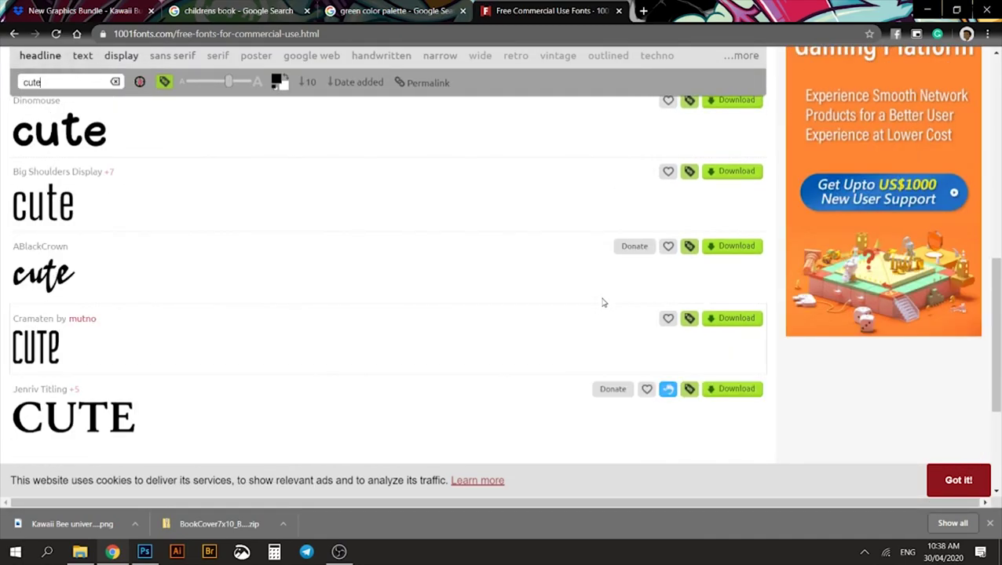
Toggle the commercial-use filter off and on, and look through the font previews on pages 1 and 2 before opening page 3
{"action": "left_click", "coordinate": [164, 290]}
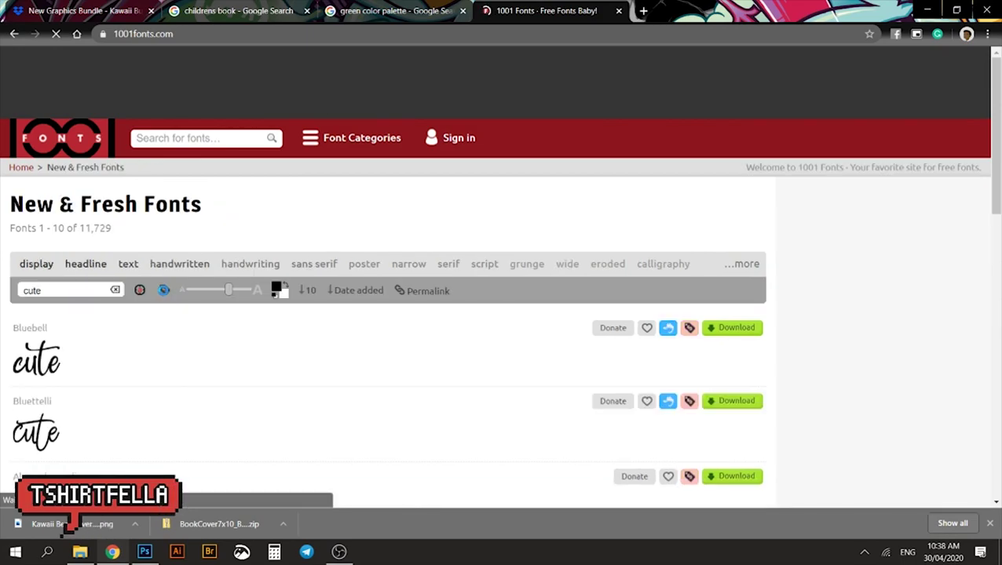
{"action": "left_click", "coordinate": [166, 290]}
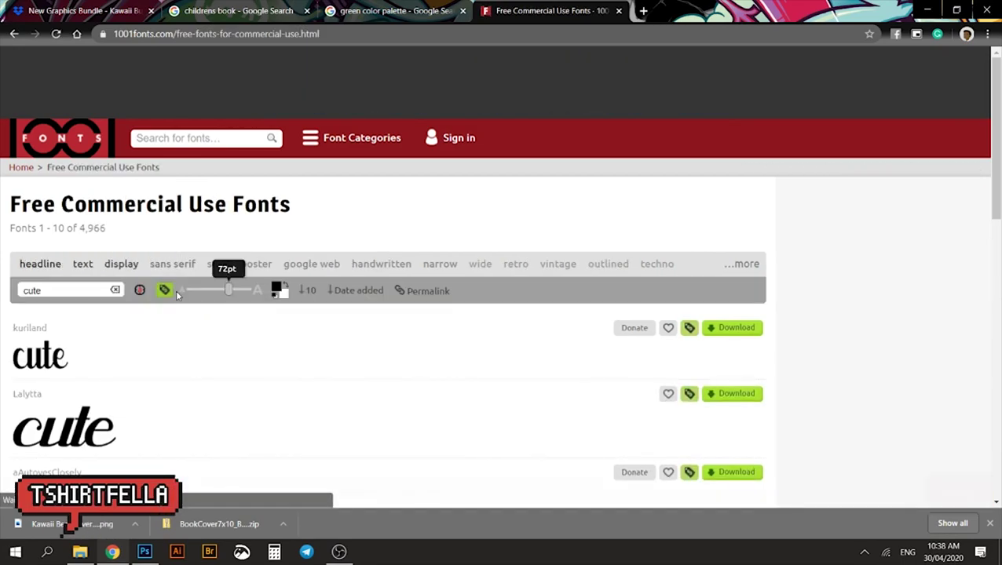
{"action": "scroll", "coordinate": [200, 310], "scroll_direction": "down", "scroll_amount": 7}
{"action": "scroll", "coordinate": [295, 365], "scroll_direction": "down", "scroll_amount": 2}
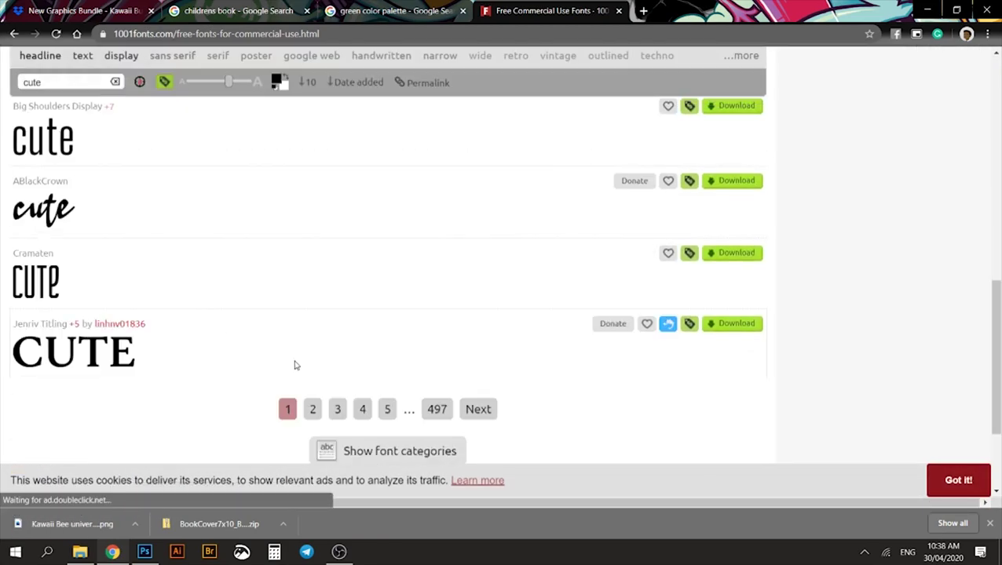
{"action": "left_click", "coordinate": [313, 410]}
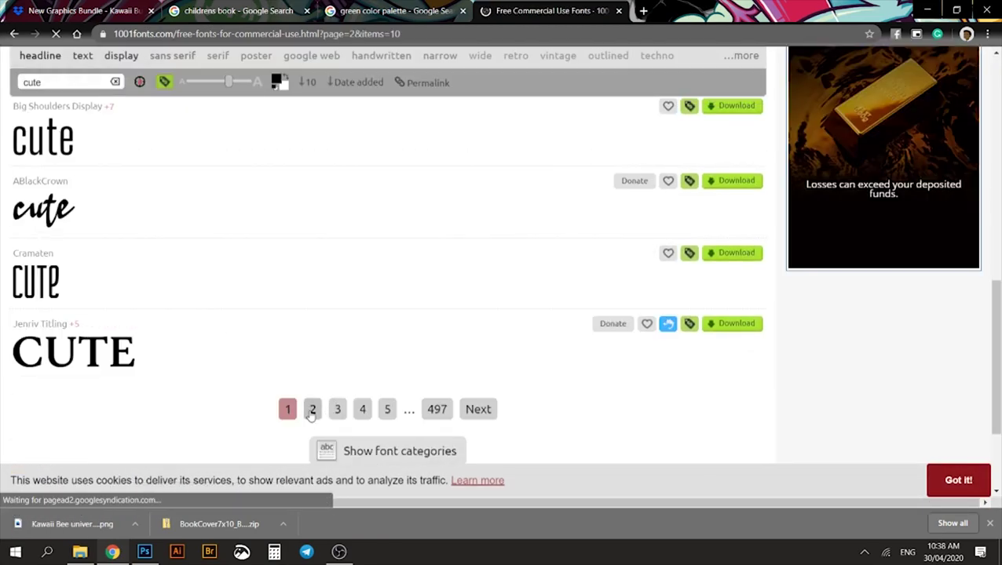
{"action": "scroll", "coordinate": [324, 384], "scroll_direction": "down", "scroll_amount": 10}
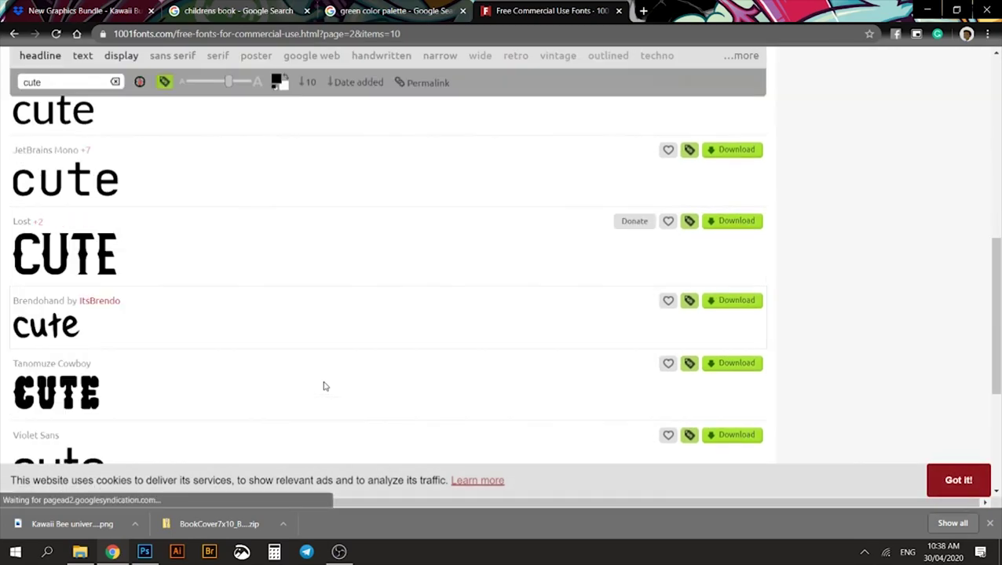
{"action": "scroll", "coordinate": [324, 386], "scroll_direction": "down", "scroll_amount": 2}
{"action": "left_click", "coordinate": [370, 395]}
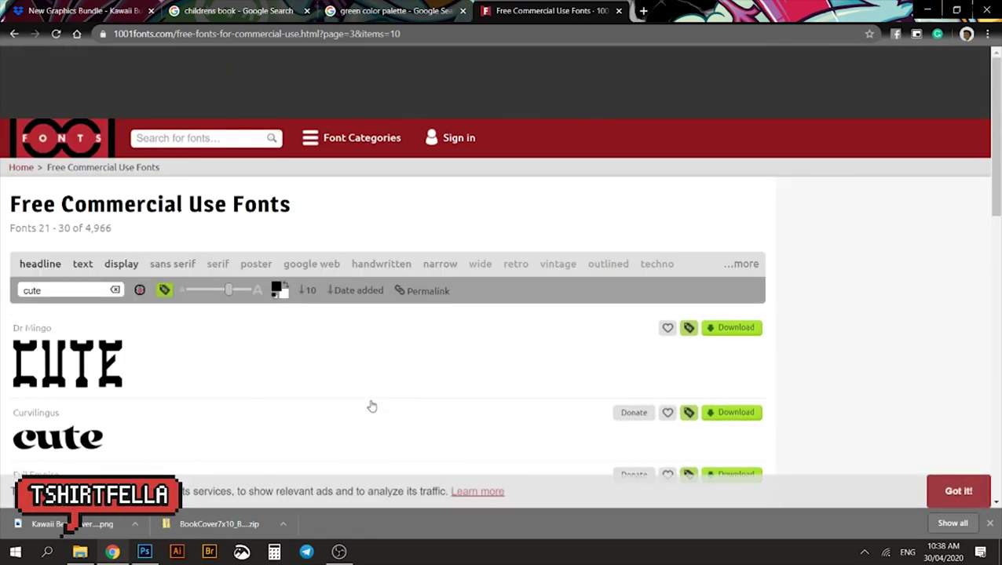
Clear the sample preview text and search the 1001 Fonts site for "cute" fonts
{"action": "double_click", "coordinate": [47, 290]}
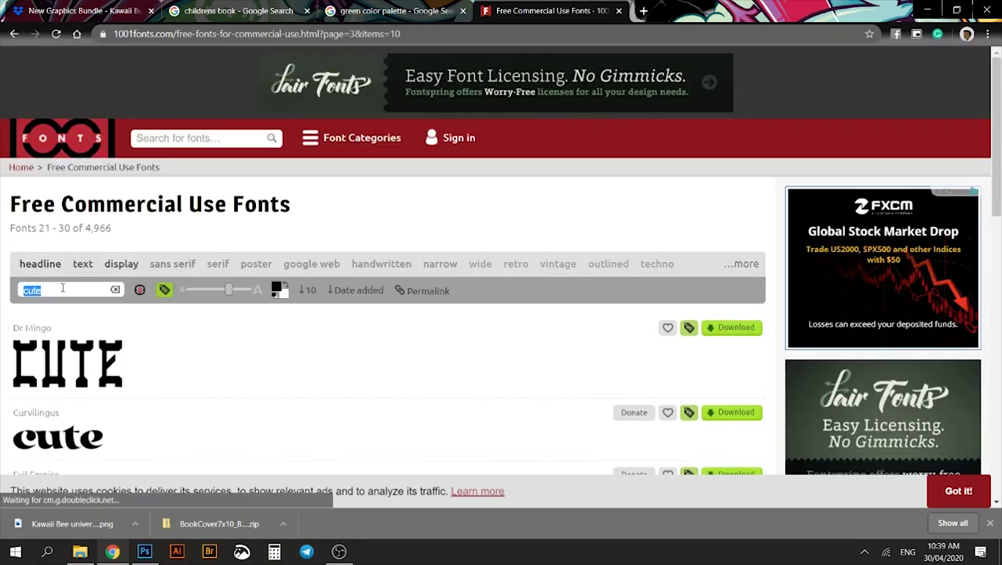
{"action": "key", "text": "BackSpace"}
{"action": "left_click", "coordinate": [188, 138]}
{"action": "type", "text": "cut"}
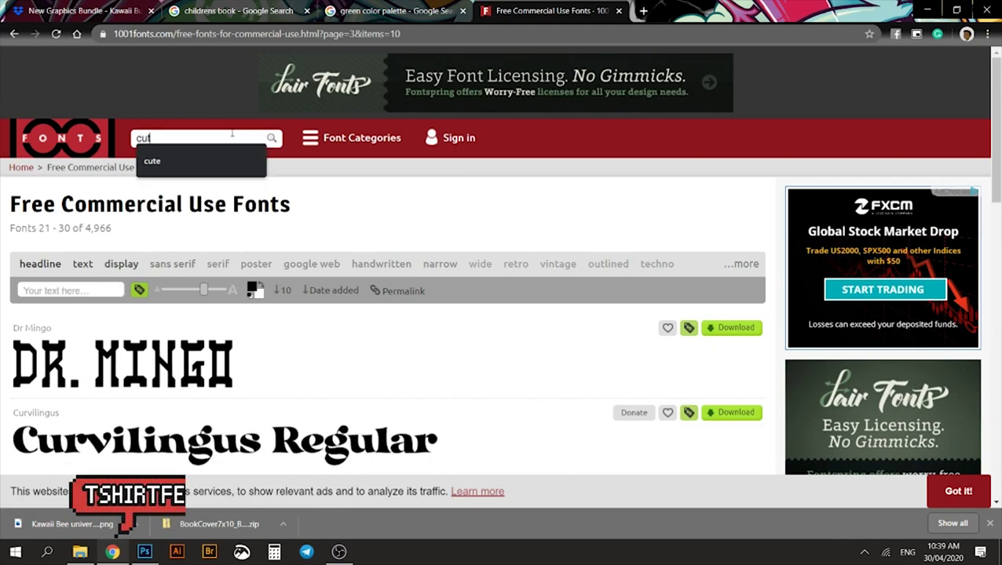
{"action": "type", "text": "e"}
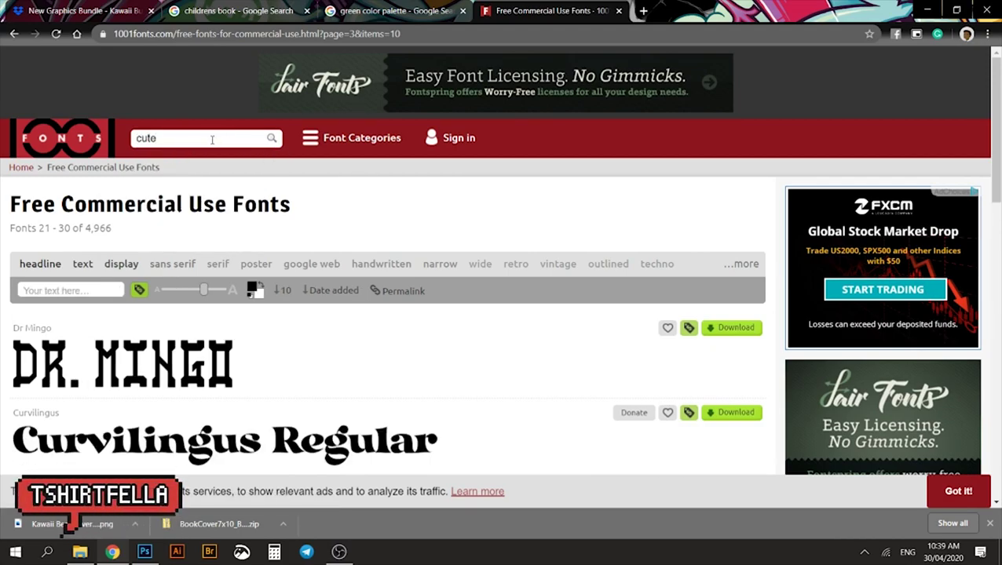
{"action": "left_click", "coordinate": [66, 292]}
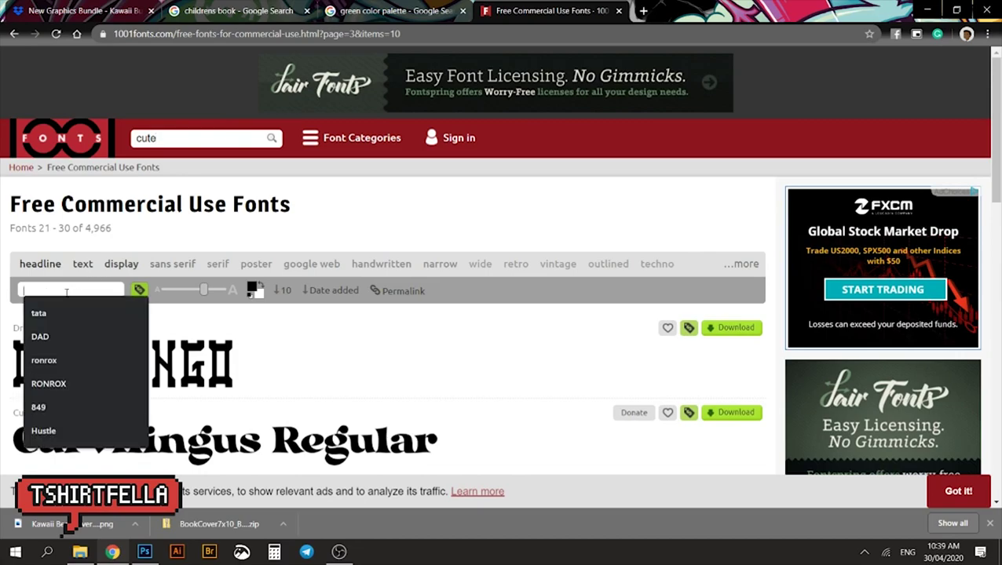
{"action": "left_click", "coordinate": [197, 139]}
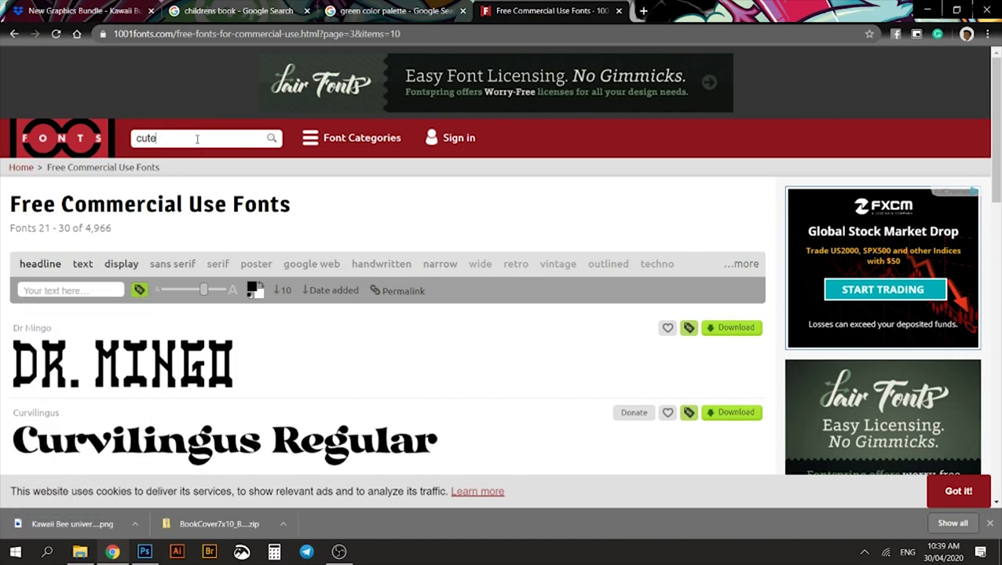
{"action": "key", "text": "Return"}
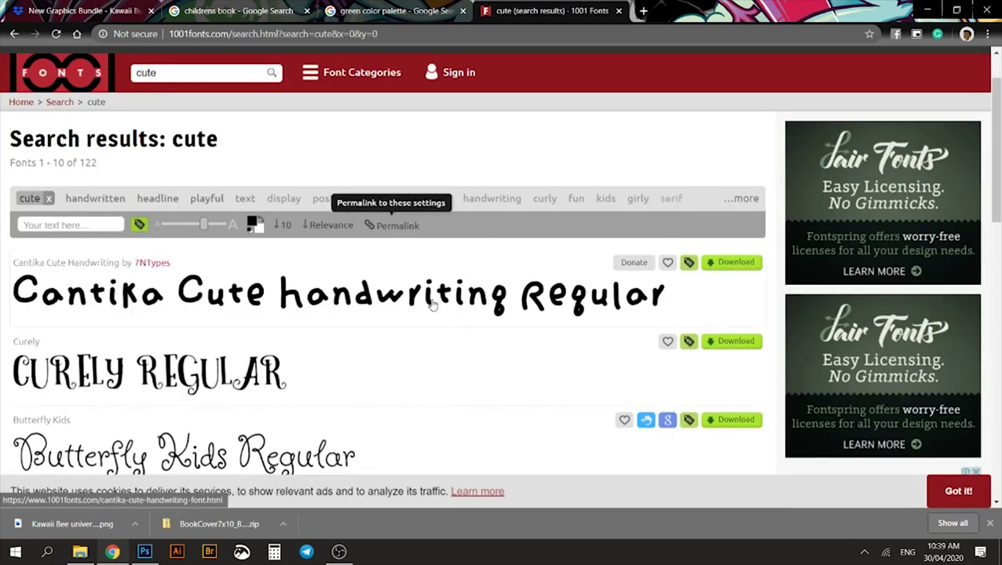
Set the sample preview text of the cute font results to "Book Title"
{"action": "scroll", "coordinate": [400, 290], "scroll_direction": "down", "scroll_amount": 2}
{"action": "scroll", "coordinate": [400, 286], "scroll_direction": "up", "scroll_amount": 2}
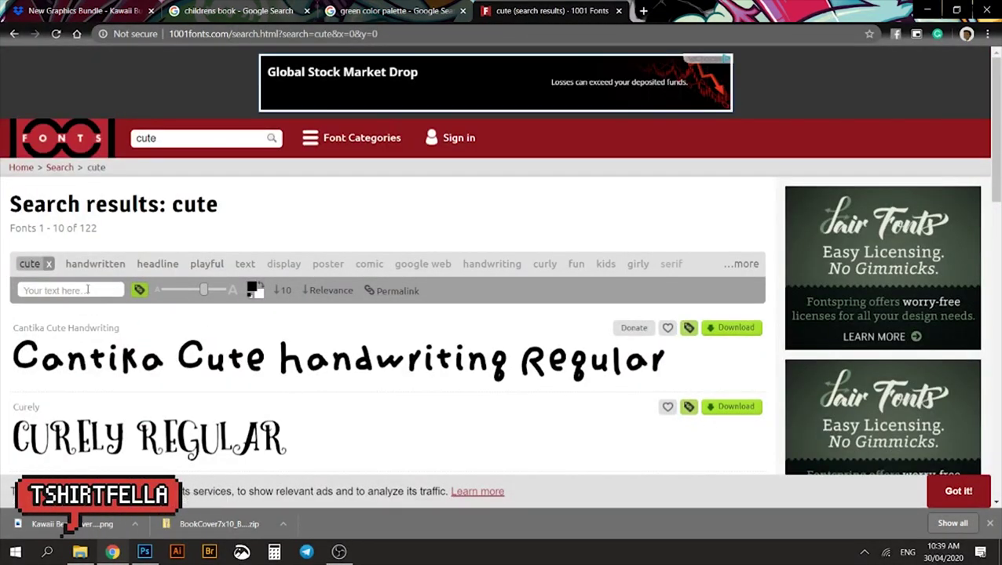
{"action": "left_click", "coordinate": [79, 292]}
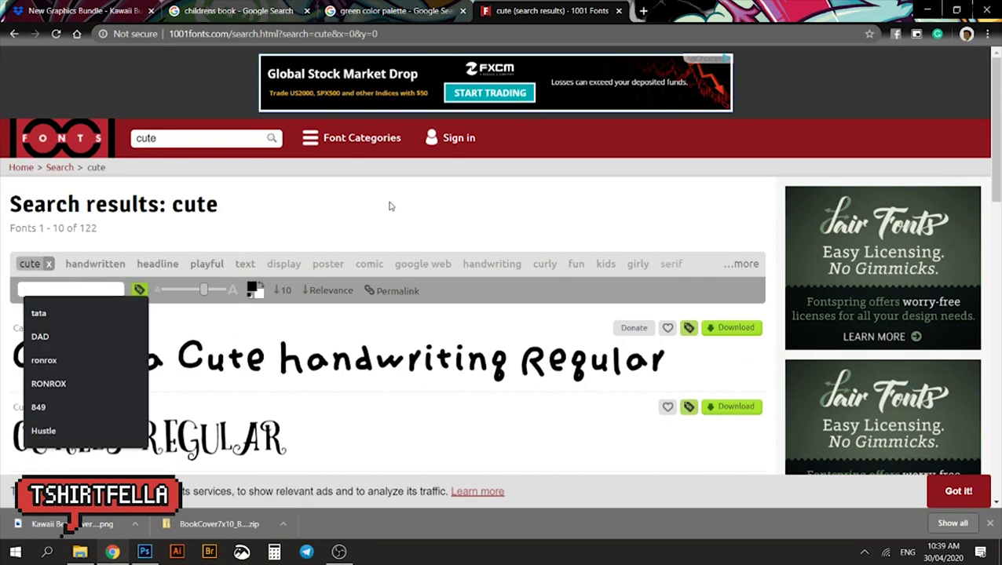
{"action": "type", "text": "Book Title"}
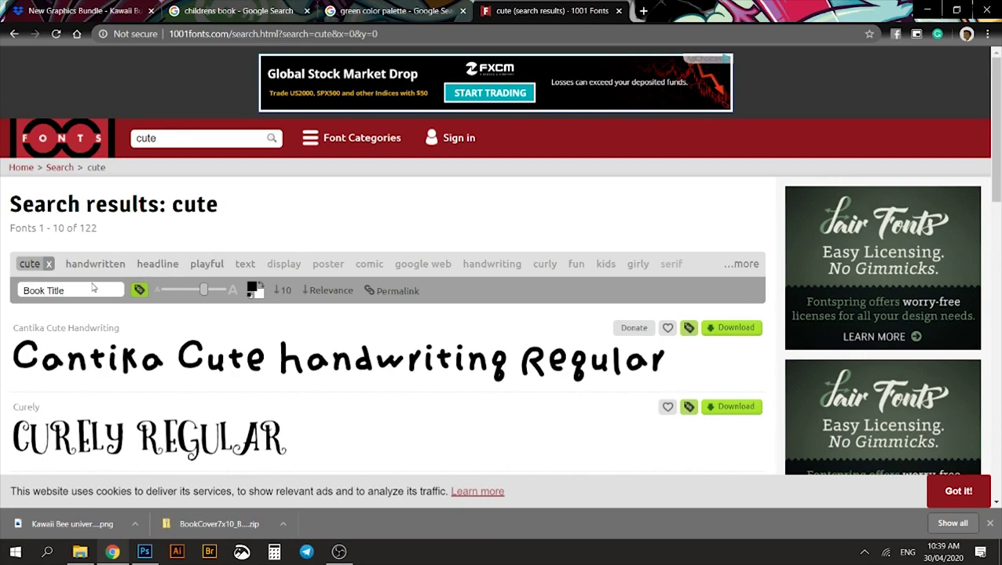
{"action": "key", "text": "Return"}
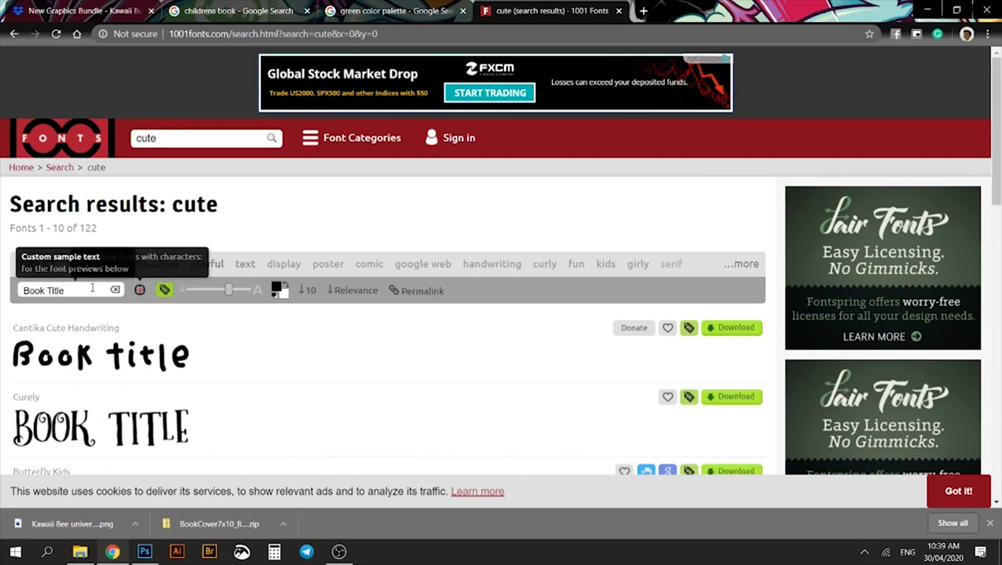
Look through the cute font results previewed with "Book Title" for a suitable children's title font
{"action": "scroll", "coordinate": [206, 348], "scroll_direction": "down", "scroll_amount": 3}
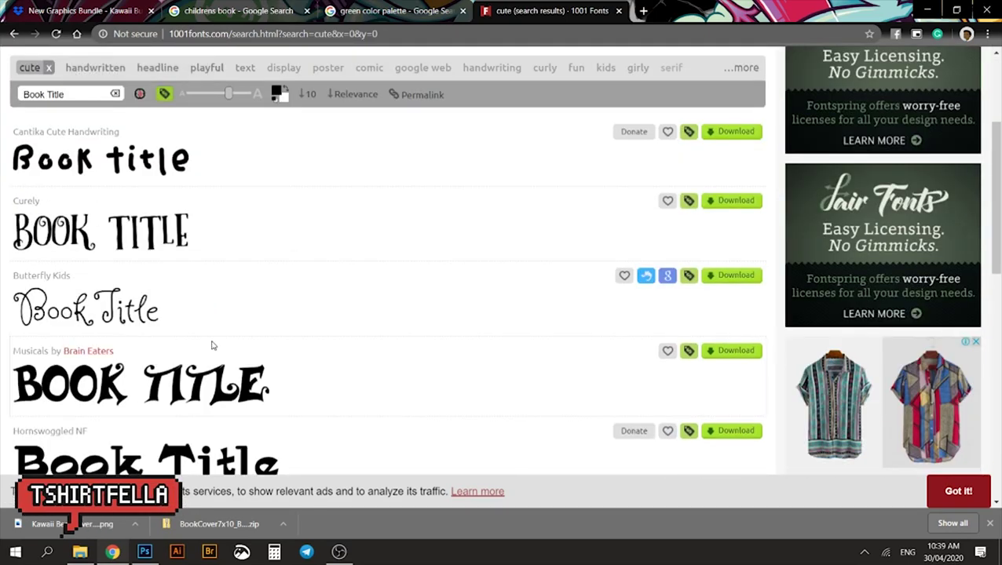
{"action": "scroll", "coordinate": [228, 332], "scroll_direction": "down", "scroll_amount": 2}
{"action": "scroll", "coordinate": [236, 314], "scroll_direction": "down", "scroll_amount": 2}
{"action": "scroll", "coordinate": [298, 311], "scroll_direction": "down", "scroll_amount": 2}
{"action": "scroll", "coordinate": [298, 311], "scroll_direction": "up", "scroll_amount": 2}
{"action": "scroll", "coordinate": [267, 278], "scroll_direction": "up", "scroll_amount": 10}
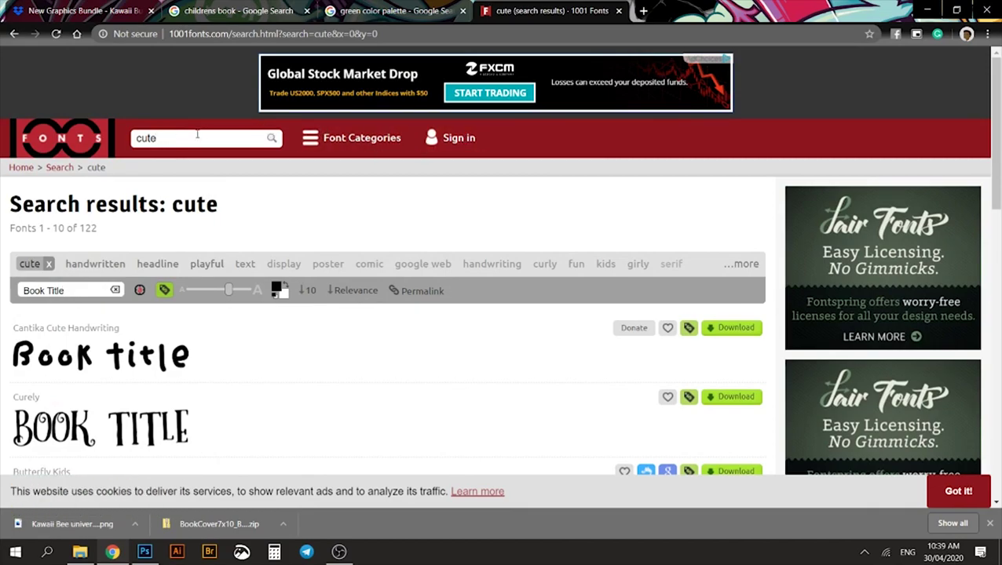
{"action": "scroll", "coordinate": [197, 135], "scroll_direction": "down", "scroll_amount": 6}
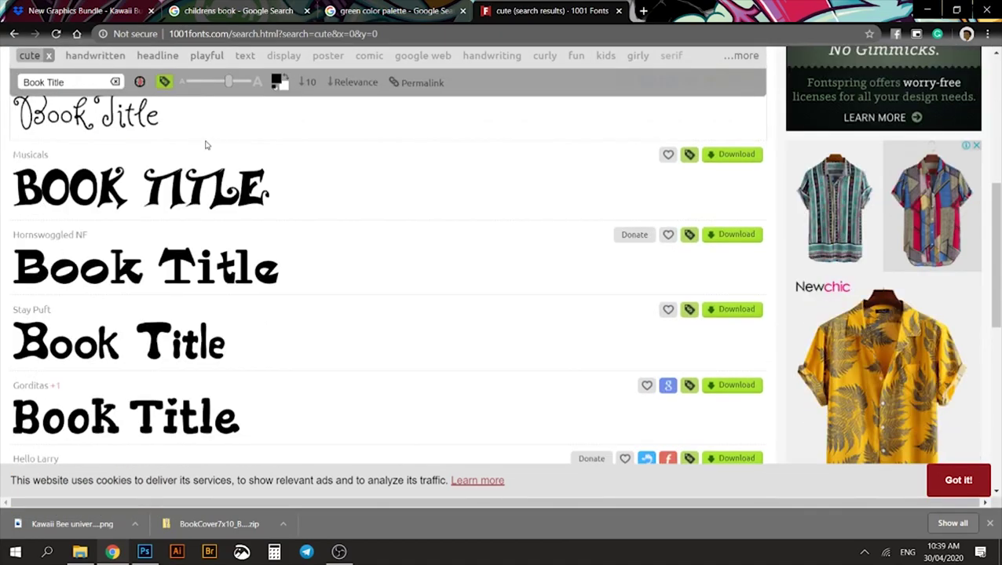
{"action": "scroll", "coordinate": [245, 337], "scroll_direction": "up", "scroll_amount": 1}
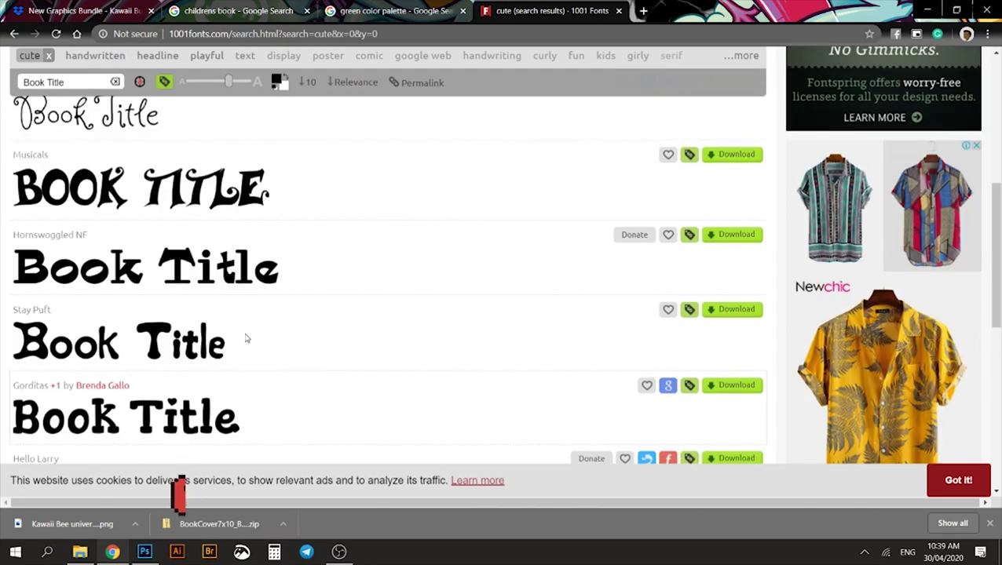
{"action": "scroll", "coordinate": [245, 339], "scroll_direction": "down", "scroll_amount": 2}
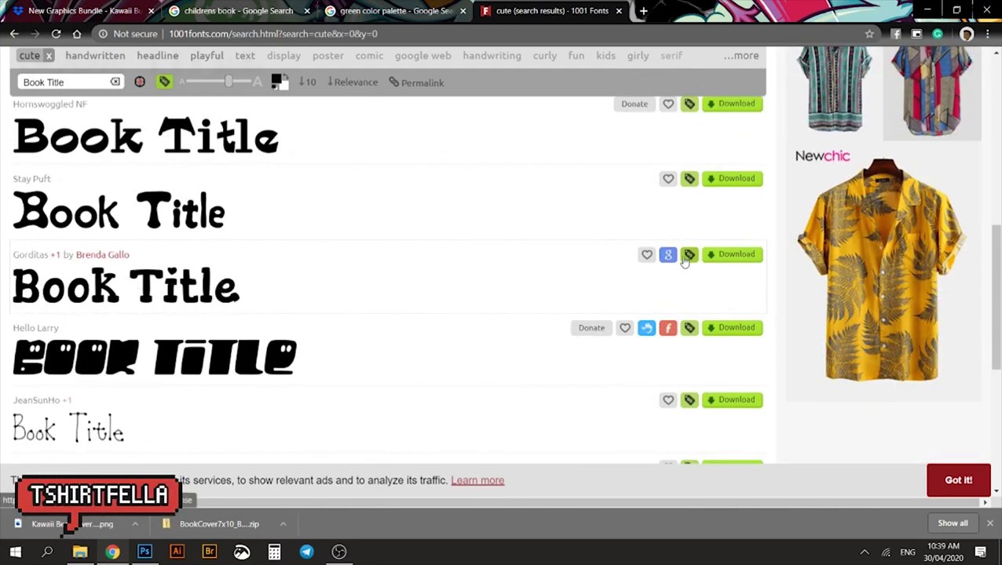
Download the commercial-use font Gorditas from the cute font results
{"action": "mouse_move", "coordinate": [684, 262]}
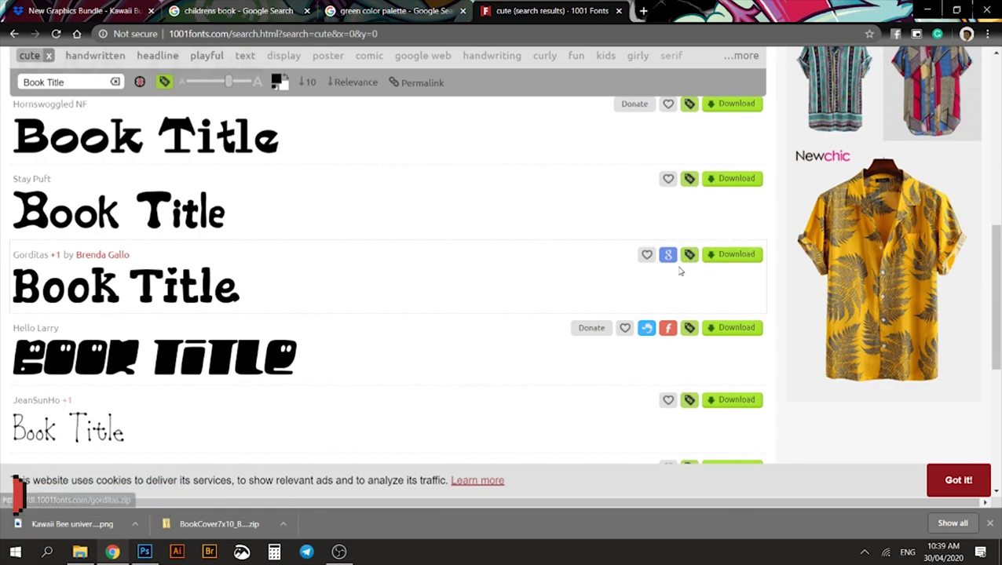
{"action": "left_click", "coordinate": [741, 262]}
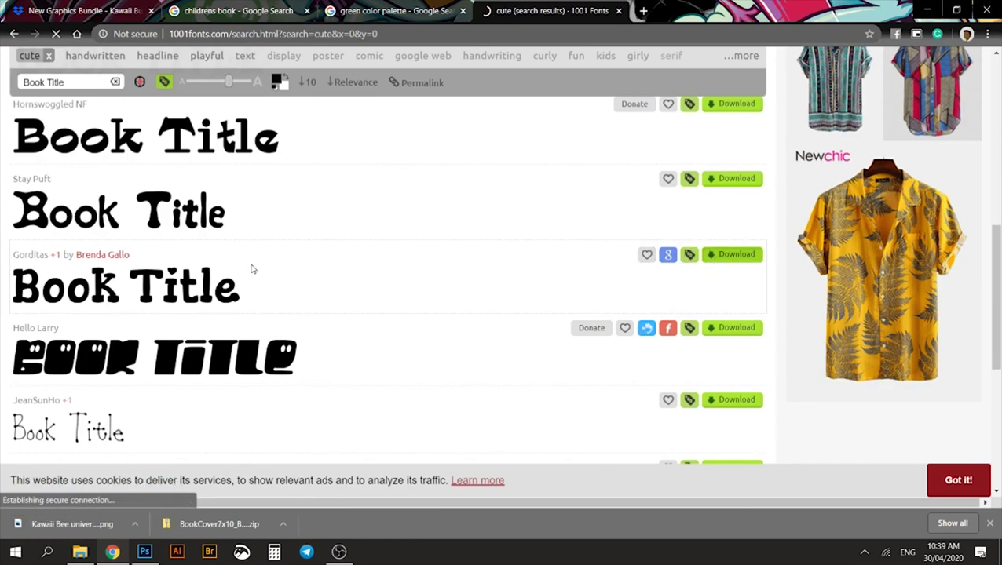
{"action": "scroll", "coordinate": [251, 269], "scroll_direction": "up", "scroll_amount": 5}
{"action": "scroll", "coordinate": [287, 280], "scroll_direction": "down", "scroll_amount": 4}
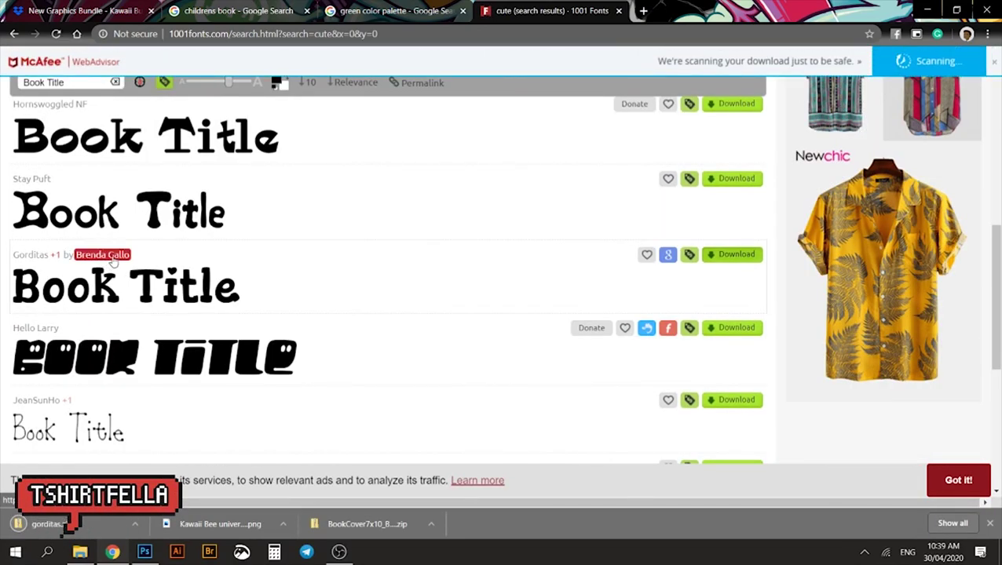
Open the downloaded gorditas.zip archive and install the Gorditas-Bold font
{"action": "left_click", "coordinate": [135, 525]}
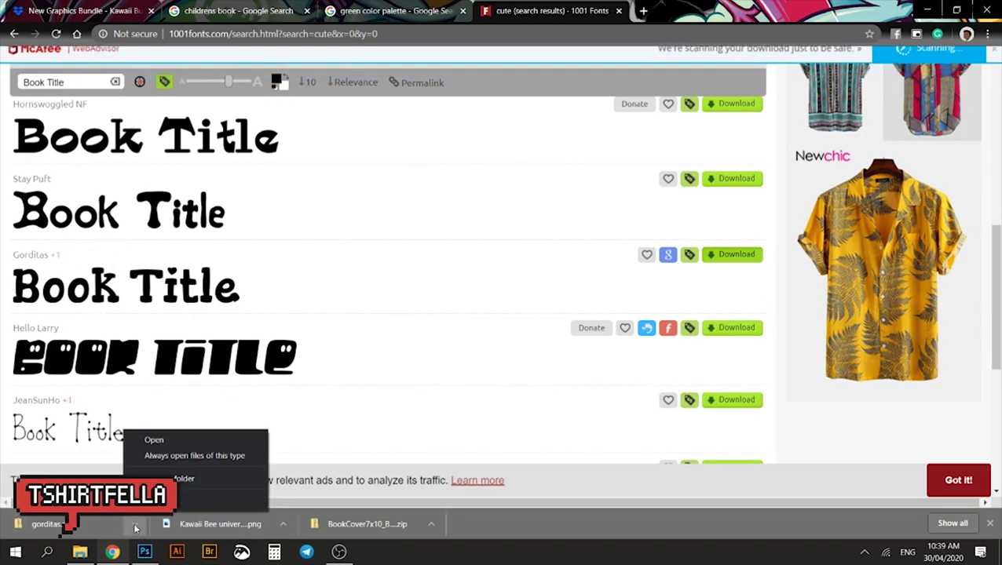
{"action": "left_click", "coordinate": [186, 445]}
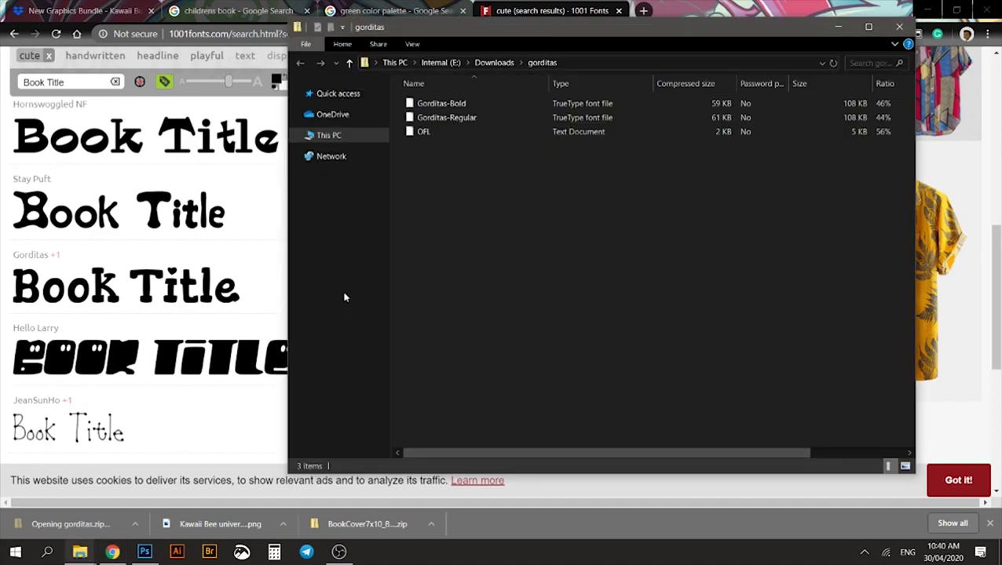
{"action": "double_click", "coordinate": [442, 105]}
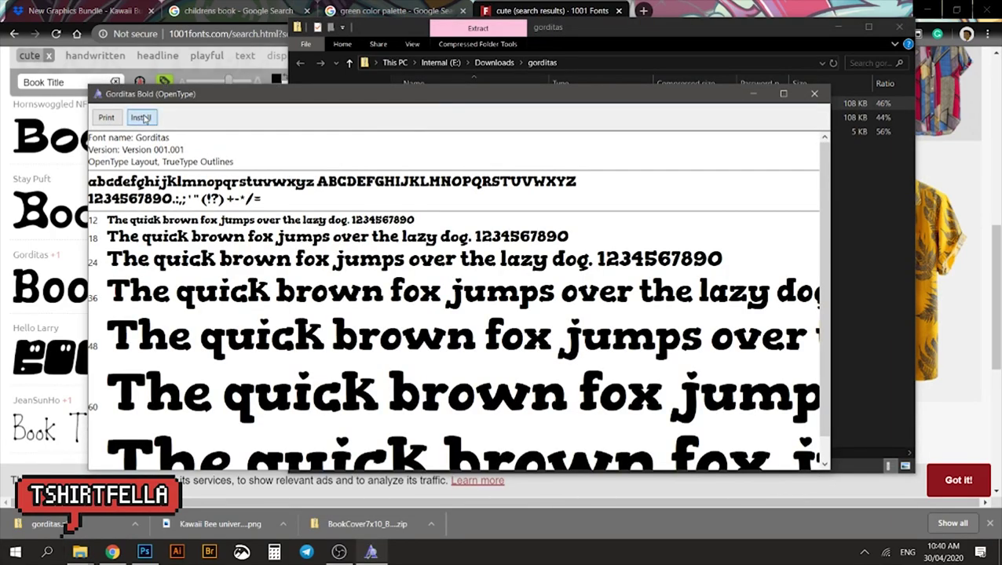
{"action": "left_click", "coordinate": [142, 118]}
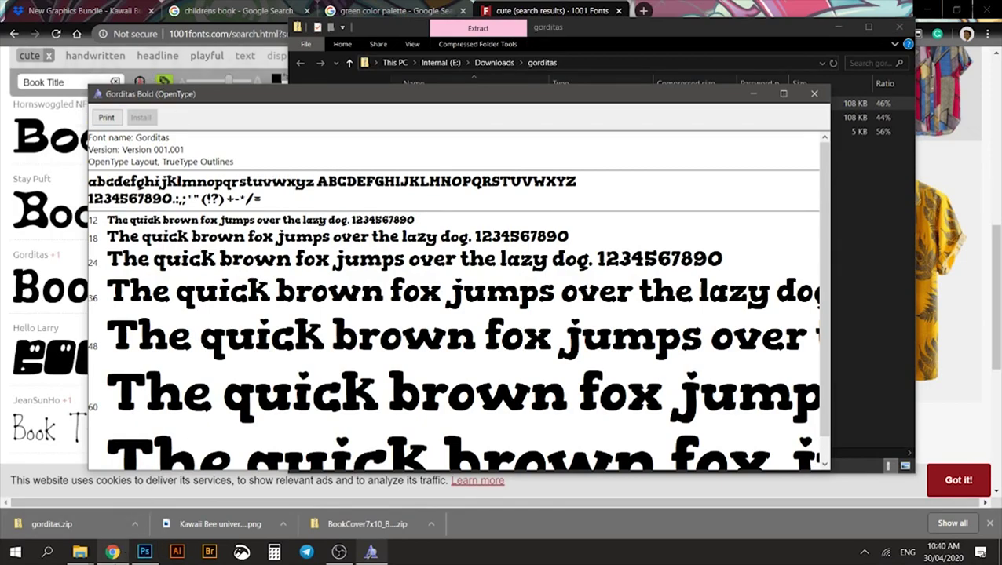
Switch to Photoshop and add the text "TITLE" above the bee in the Gorditas font
{"action": "left_click", "coordinate": [144, 552]}
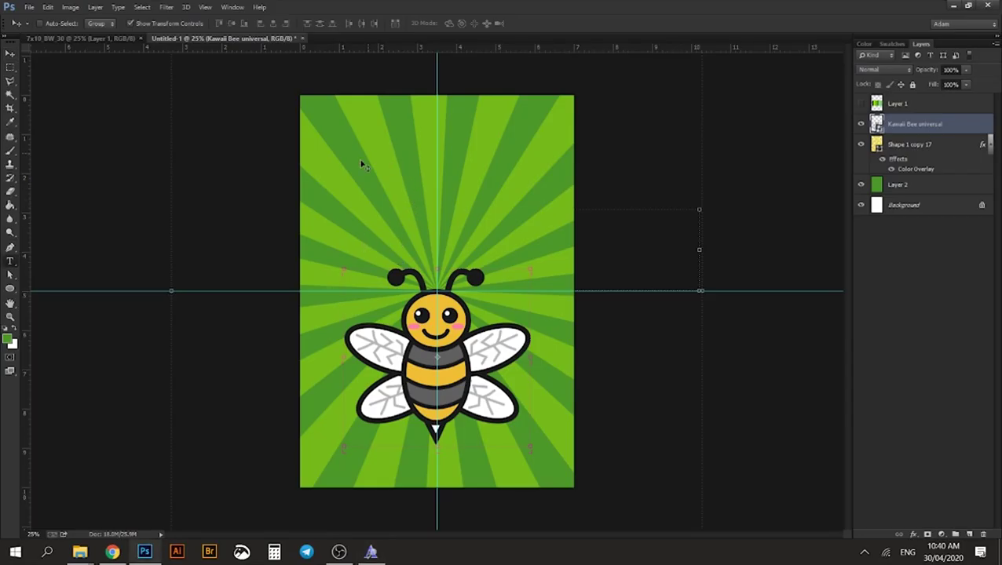
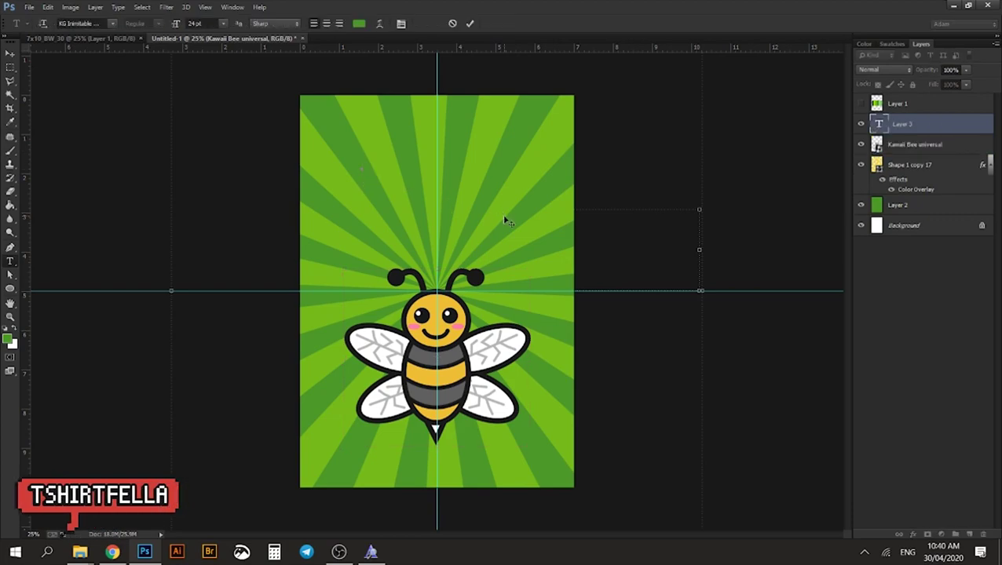
{"action": "type", "text": "BEE"}
{"action": "key", "text": "ctrl+a"}
{"action": "left_click", "coordinate": [78, 23]}
{"action": "type", "text": "Gor"}
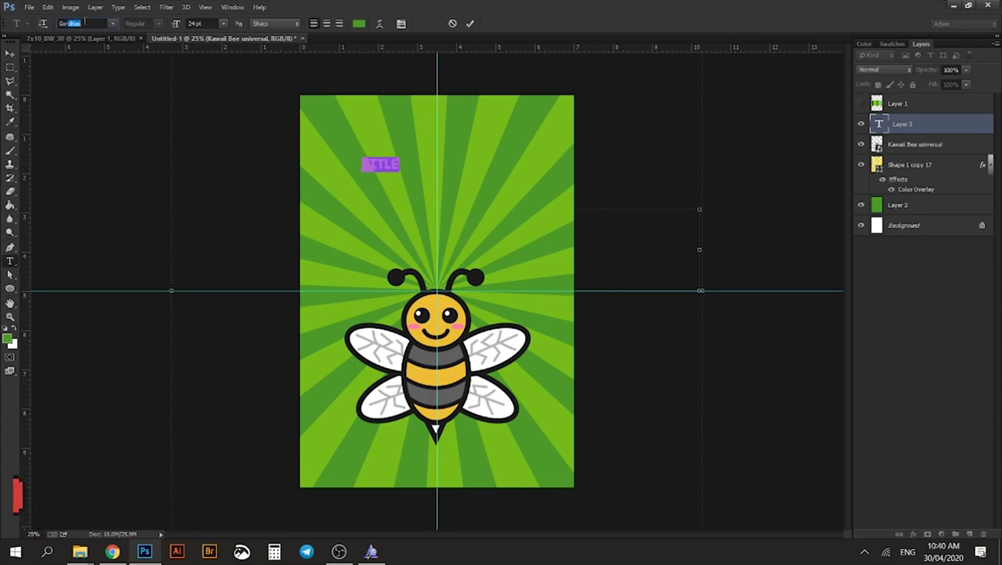
{"action": "key", "text": "Return"}
Set the colour of the "TITLE" text to white (ffffff) and commit the text
{"action": "left_click", "coordinate": [358, 23]}
{"action": "type", "text": "ffffff"}
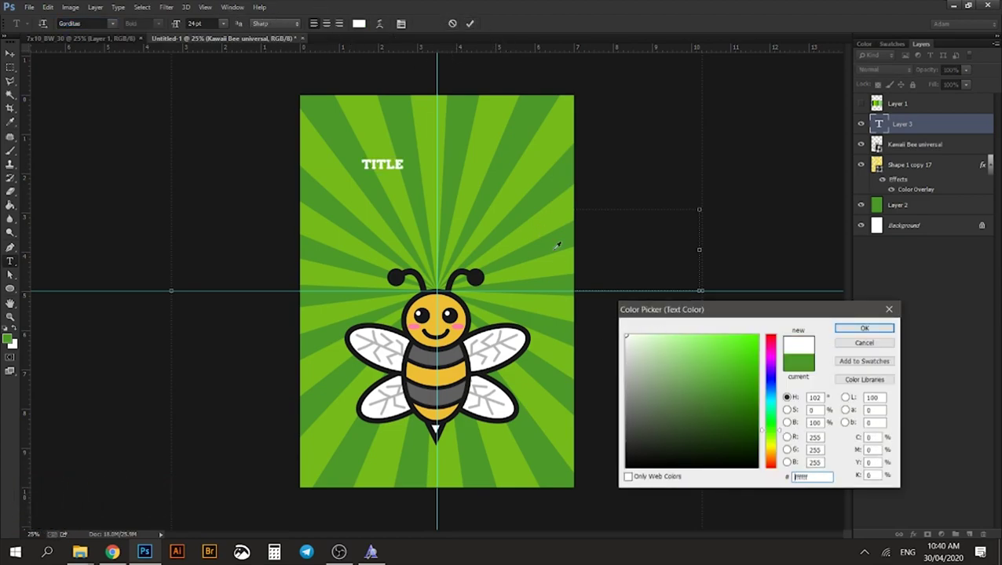
{"action": "left_click", "coordinate": [863, 328]}
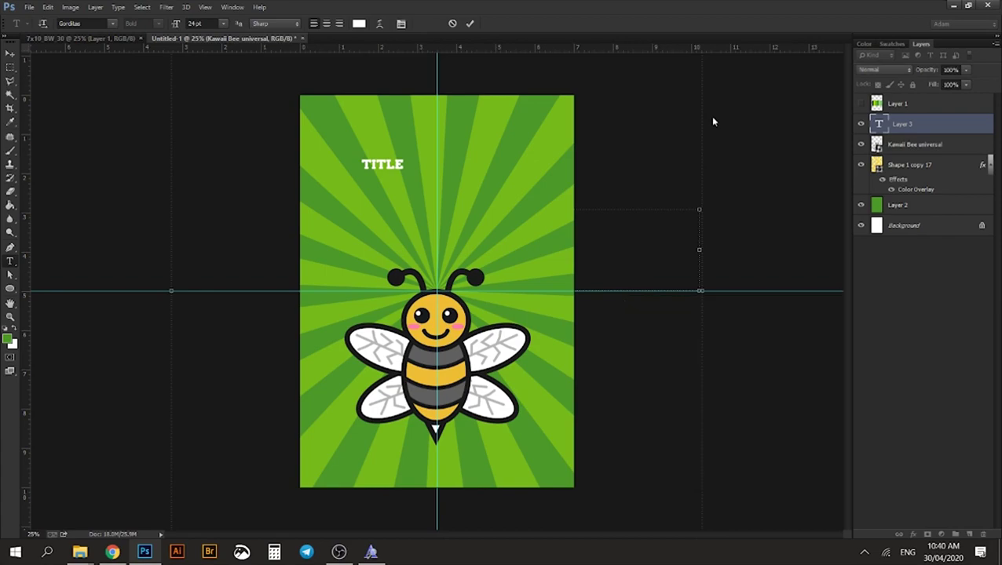
{"action": "left_click", "coordinate": [469, 23]}
Enlarge the "TITLE" text to span most of the cover's width and centre it at the cover's upper edge
{"action": "key", "text": "v"}
{"action": "key", "text": "ctrl+t"}
{"action": "left_click_drag", "start_coordinate": [406, 159], "coordinate": [570, 76]}
{"action": "key", "text": "Return"}
{"action": "left_click_drag", "start_coordinate": [566, 129], "coordinate": [519, 134]}
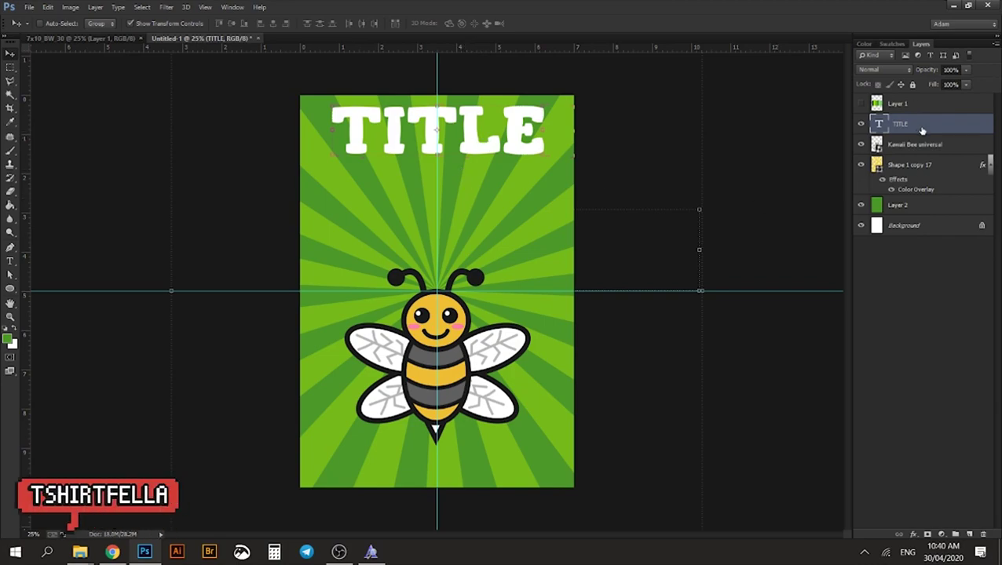
Duplicate the "TITLE" text layer below the original and change the copy's text to "OF THE"
{"action": "key", "text": "ctrl+j"}
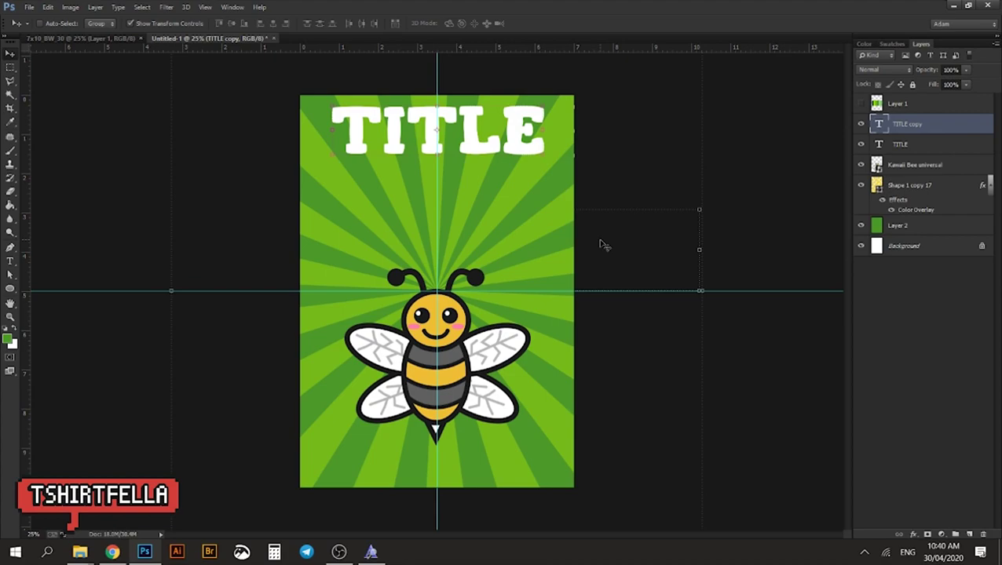
{"action": "left_click_drag", "start_coordinate": [495, 138], "coordinate": [493, 213]}
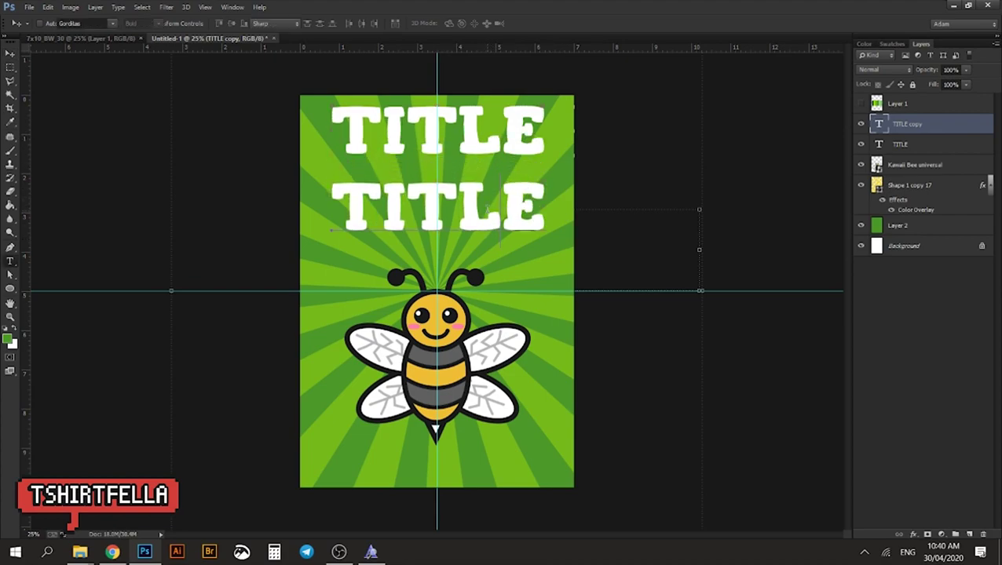
{"action": "double_click", "coordinate": [489, 209]}
{"action": "type", "text": "OF THE"}
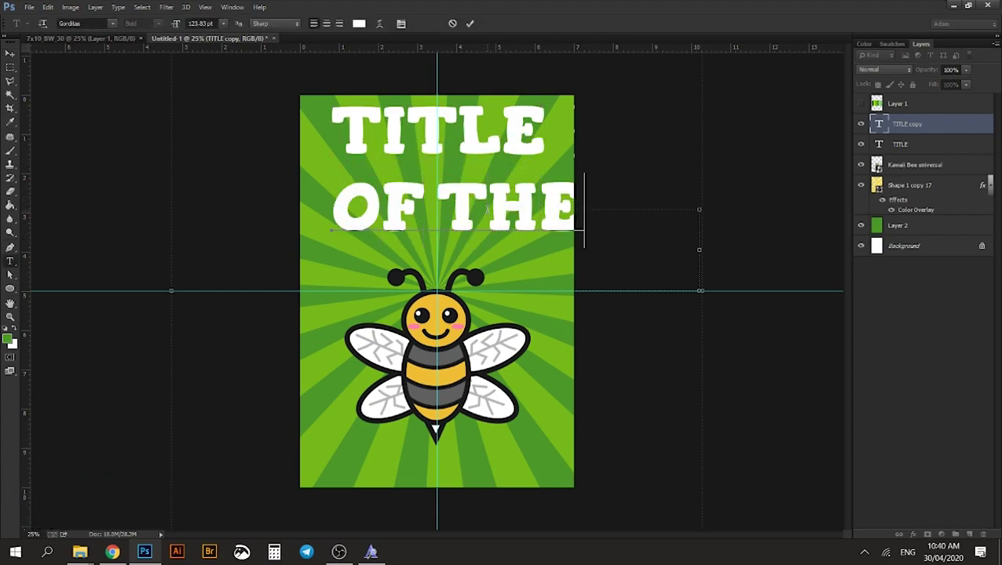
{"action": "left_click", "coordinate": [470, 24]}
Scale the "OF THE" text down to about half size and centre it directly beneath "TITLE"
{"action": "key", "text": "v"}
{"action": "key", "text": "ctrl+t"}
{"action": "left_click_drag", "start_coordinate": [582, 247], "coordinate": [475, 176]}
{"action": "key", "text": "Return"}
{"action": "key", "text": "shift+Right"}
{"action": "key", "text": "shift+Right"}
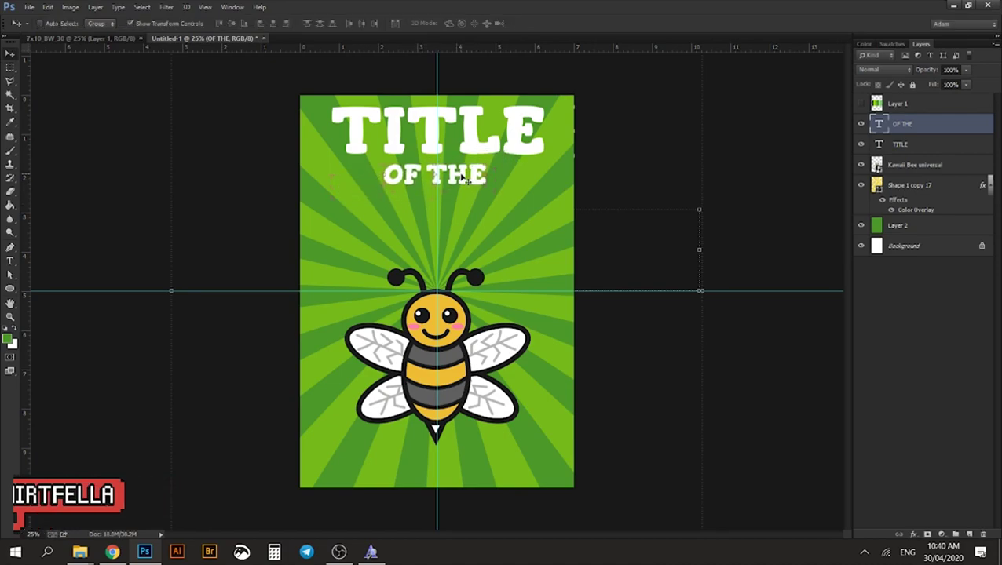
{"action": "key", "text": "shift+Up"}
{"action": "key", "text": "shift+Up"}
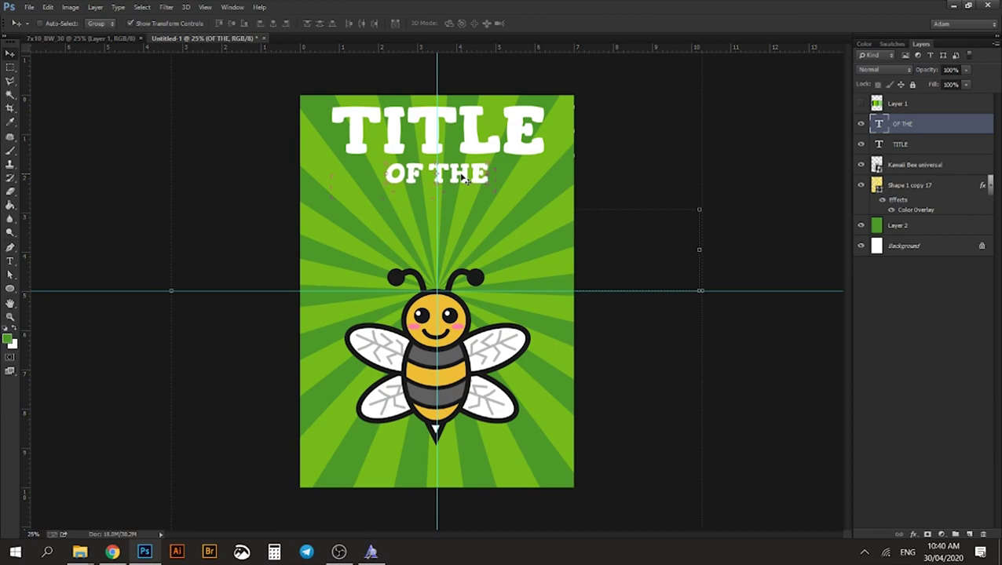
Duplicate the "OF THE" text layer below the original and change the copy's text to "BOOK"
{"action": "key", "text": "ctrl+j"}
{"action": "left_click_drag", "start_coordinate": [466, 179], "coordinate": [465, 217]}
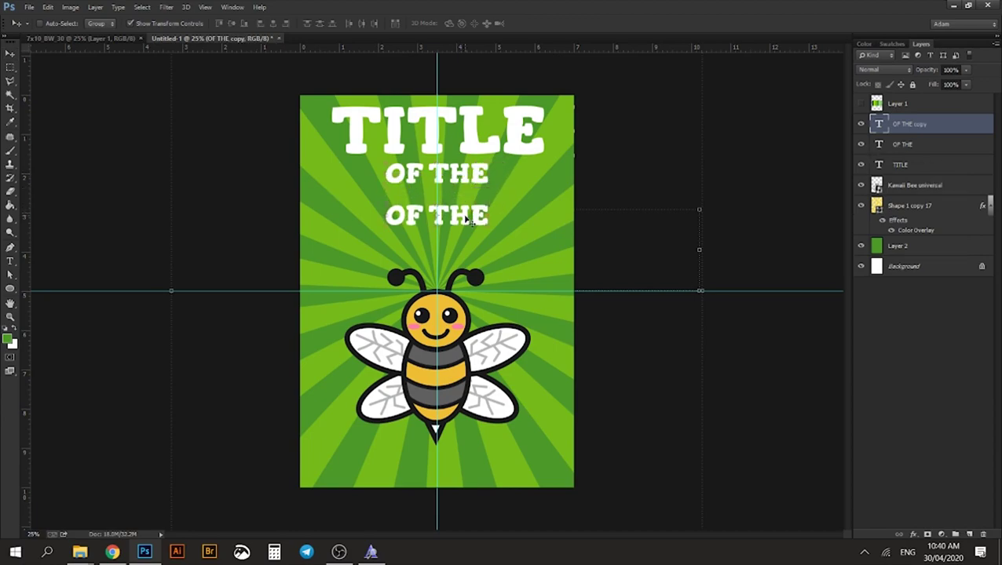
{"action": "key", "text": "t"}
{"action": "double_click", "coordinate": [465, 214]}
{"action": "triple_click", "coordinate": [466, 214]}
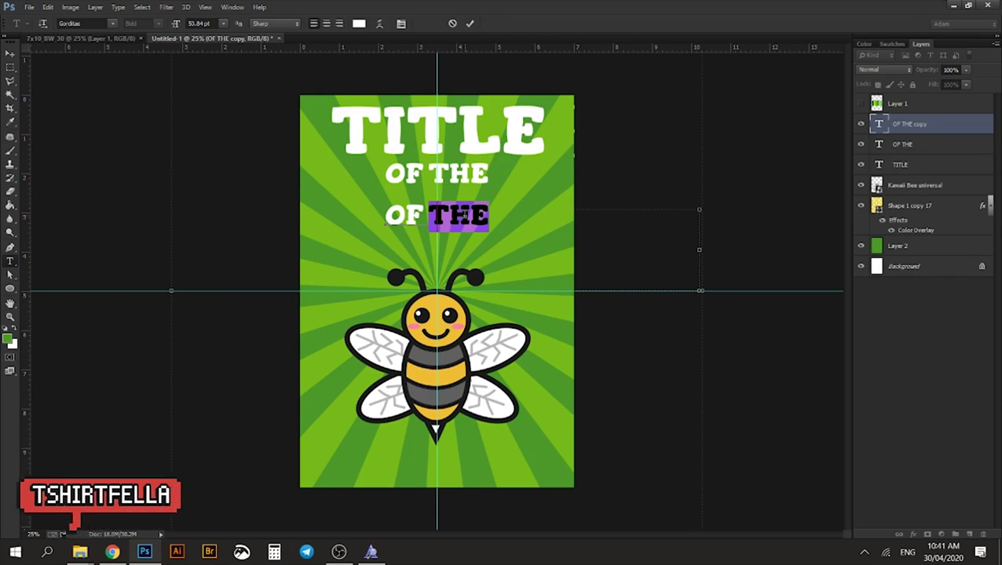
{"action": "type", "text": "BOOK"}
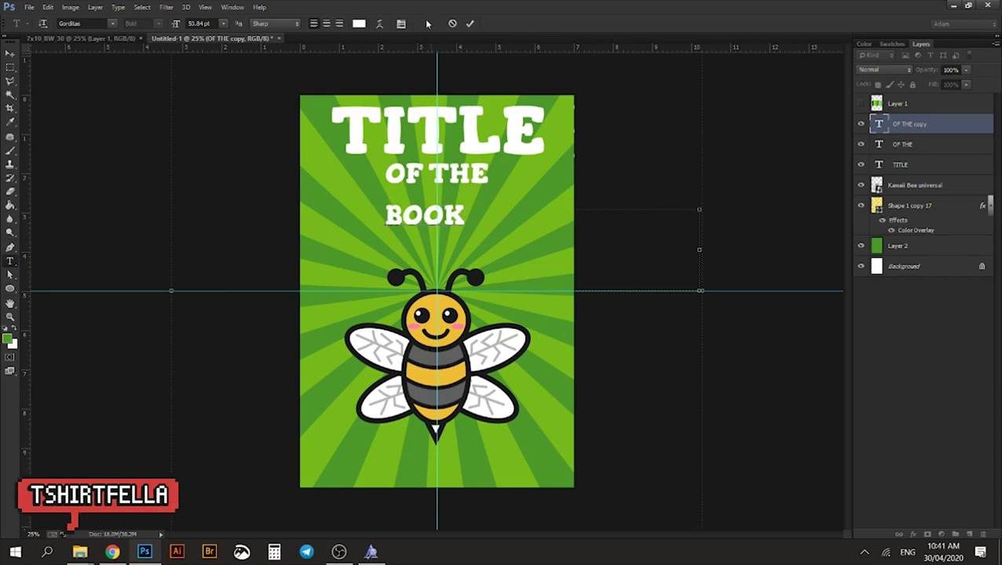
{"action": "left_click", "coordinate": [469, 23]}
Enlarge the "BOOK" text to match the width of "TITLE" and place it centred beneath "OF THE"
{"action": "key", "text": "v"}
{"action": "left_click_drag", "start_coordinate": [451, 216], "coordinate": [543, 203]}
{"action": "key", "text": "ctrl+t"}
{"action": "key", "text": "Return"}
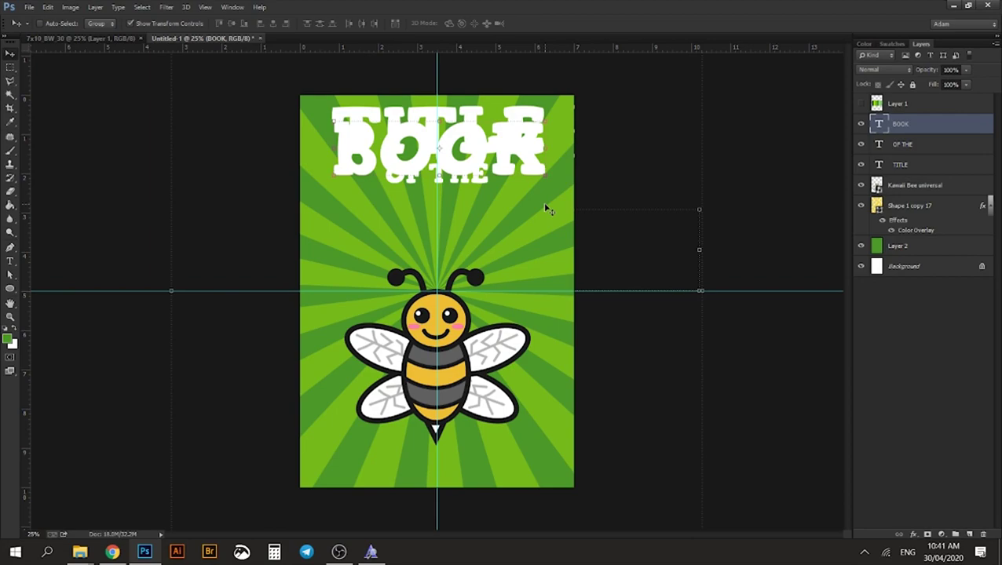
{"action": "left_click_drag", "start_coordinate": [511, 149], "coordinate": [511, 212]}
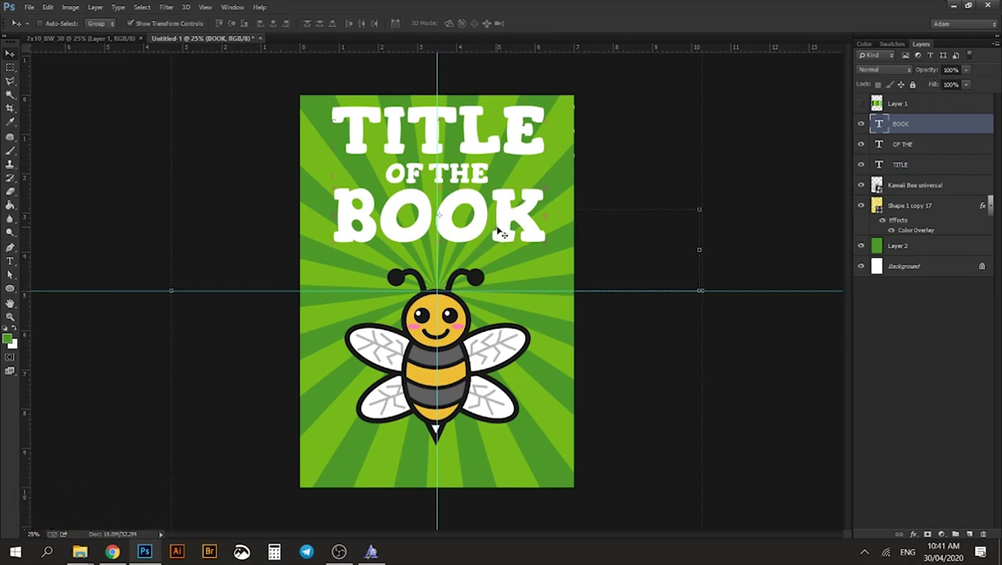
Add a black Stroke effect positioned outside the letters to the "BOOK" text layer
{"action": "key", "text": "z"}
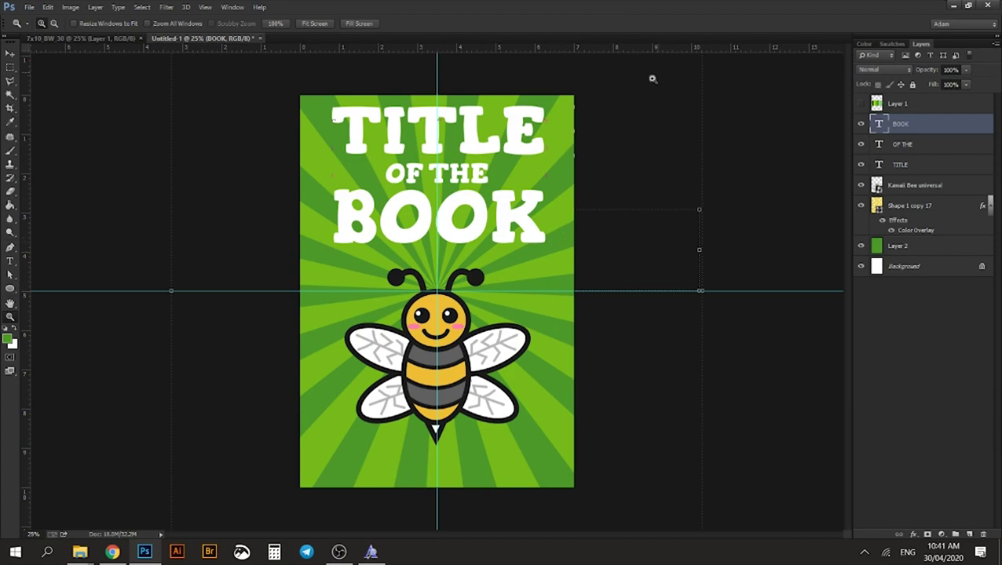
{"action": "key", "text": "v"}
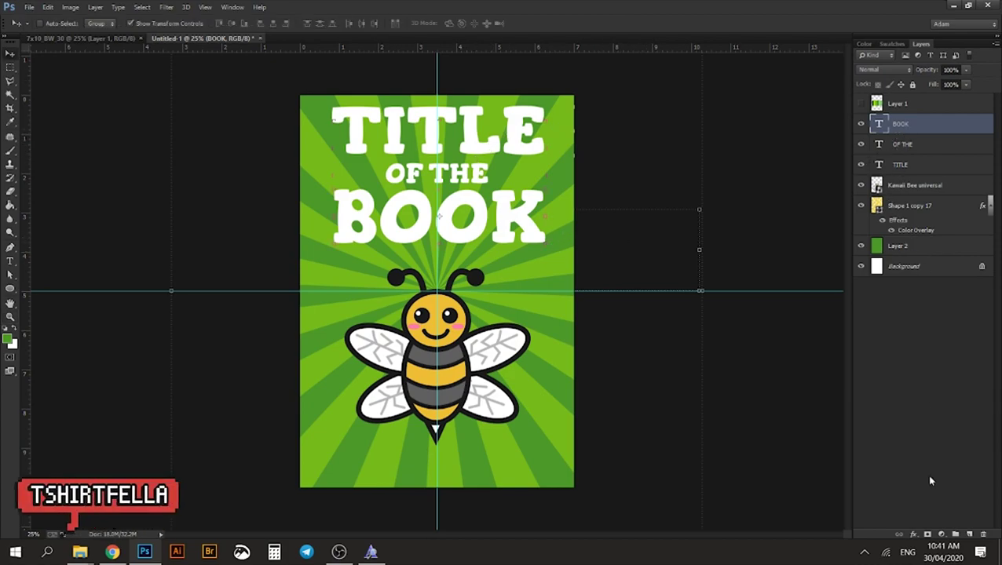
{"action": "left_click", "coordinate": [914, 534]}
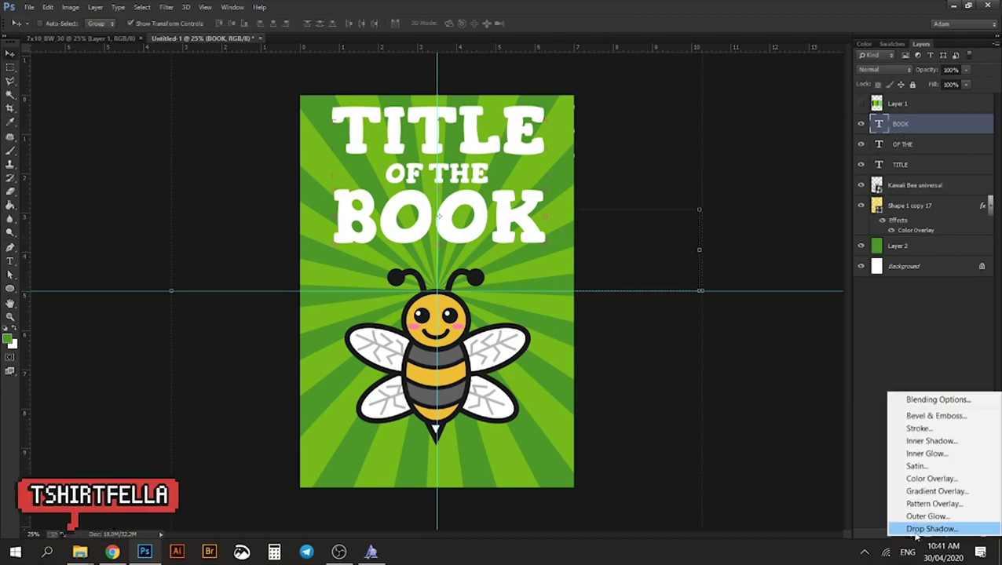
{"action": "left_click", "coordinate": [917, 428]}
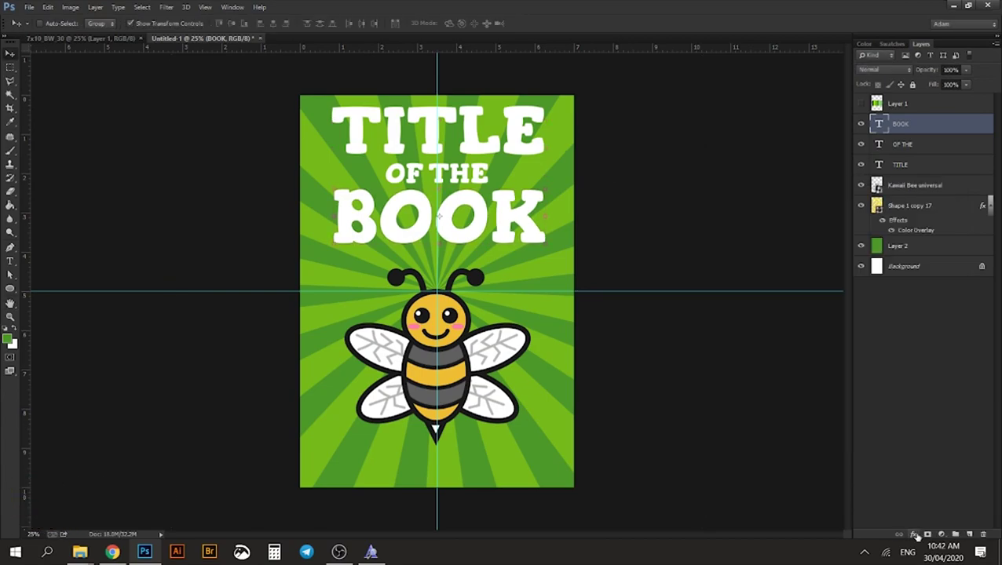
{"action": "left_click", "coordinate": [914, 534]}
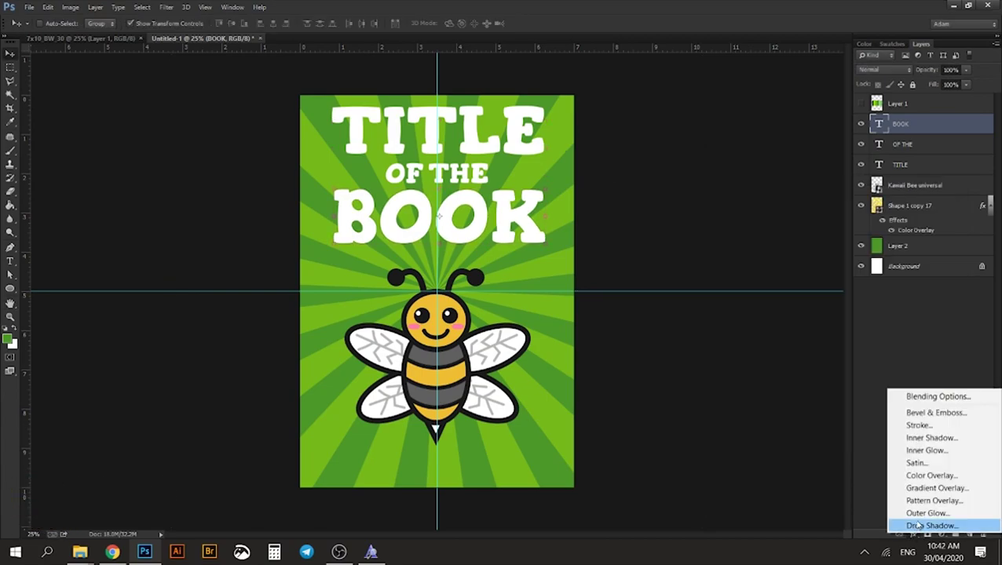
{"action": "left_click", "coordinate": [913, 528]}
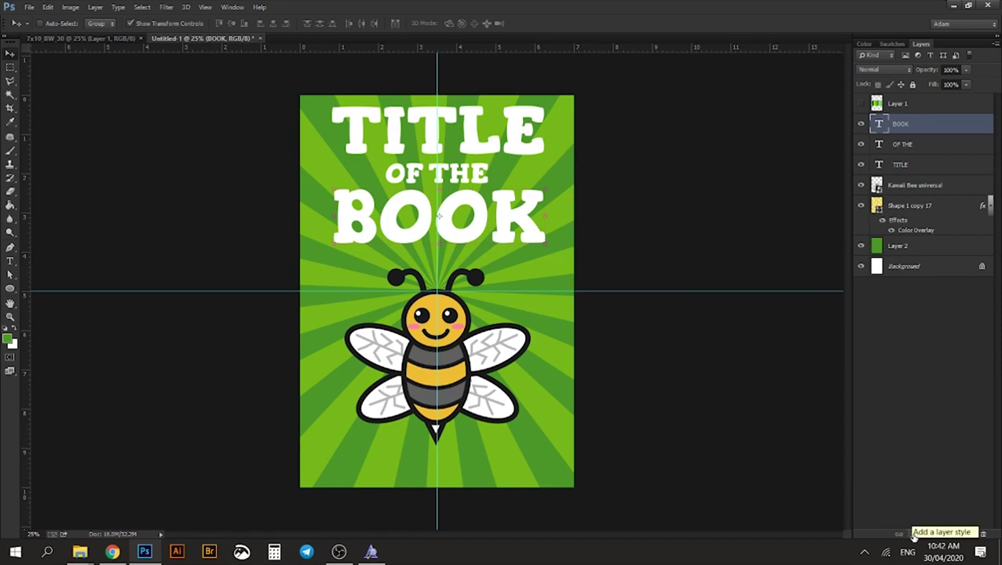
{"action": "left_click", "coordinate": [913, 534]}
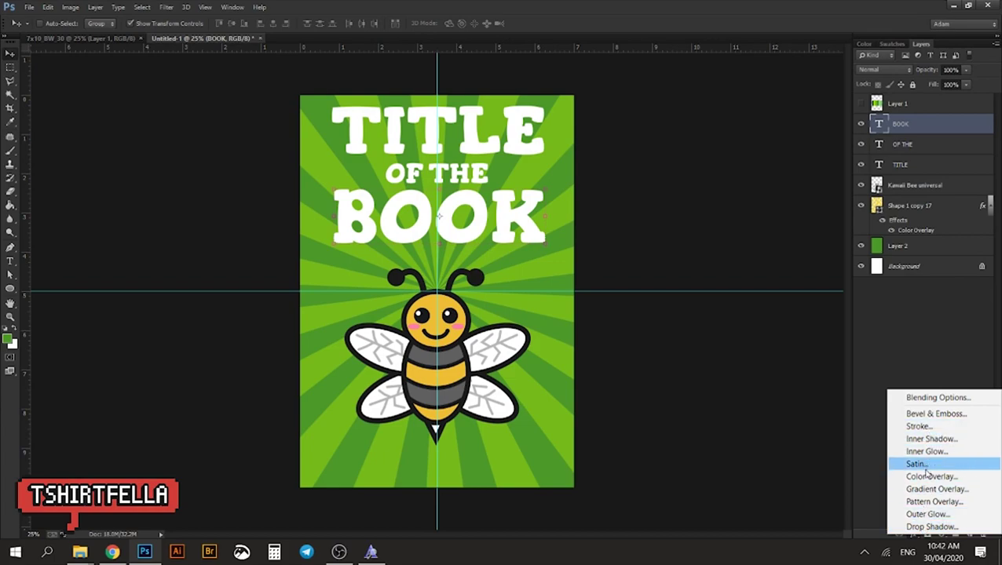
{"action": "left_click", "coordinate": [931, 425]}
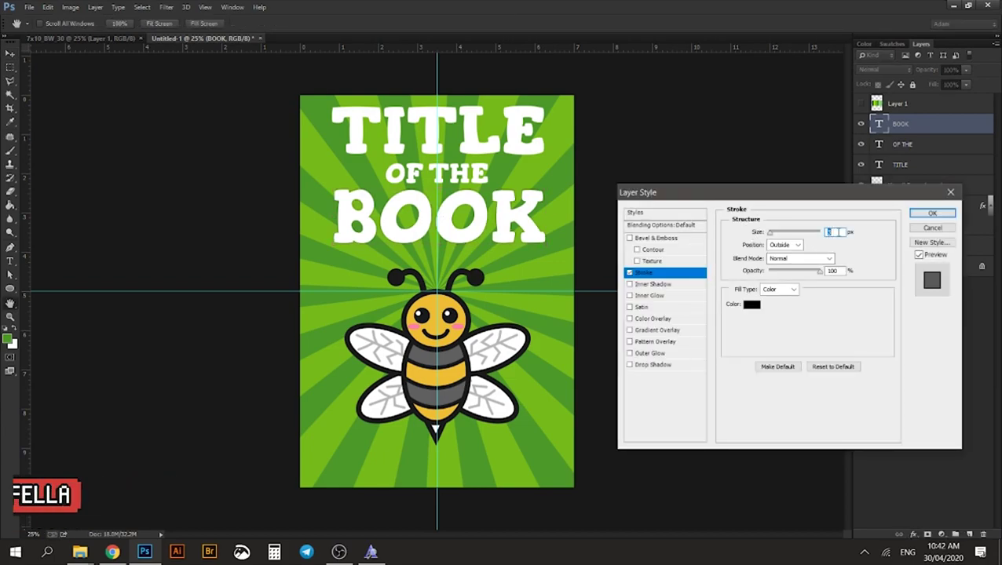
{"action": "left_click", "coordinate": [784, 245]}
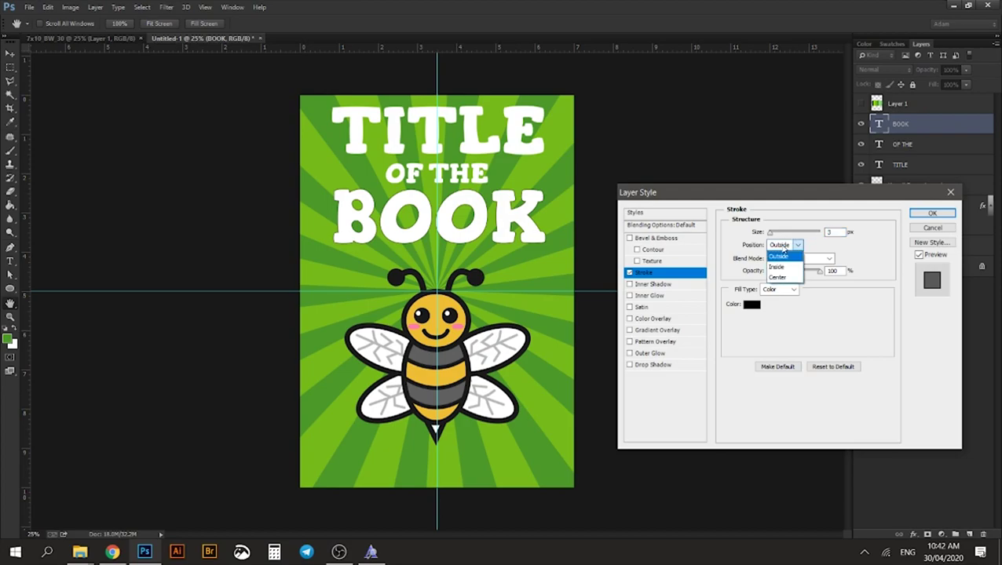
{"action": "left_click", "coordinate": [782, 256]}
Set the "BOOK" text's stroke size to about 15 px and apply the layer style
{"action": "double_click", "coordinate": [831, 233]}
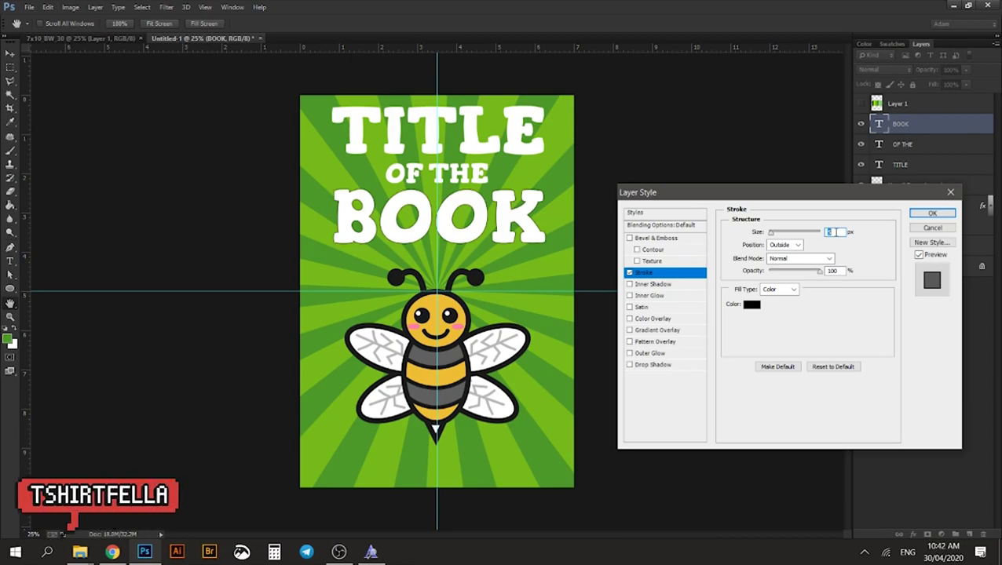
{"action": "type", "text": "10"}
{"action": "key", "text": "Up"}
{"action": "key", "text": "Up"}
{"action": "key", "text": "Up"}
{"action": "key", "text": "Up"}
{"action": "key", "text": "Up"}
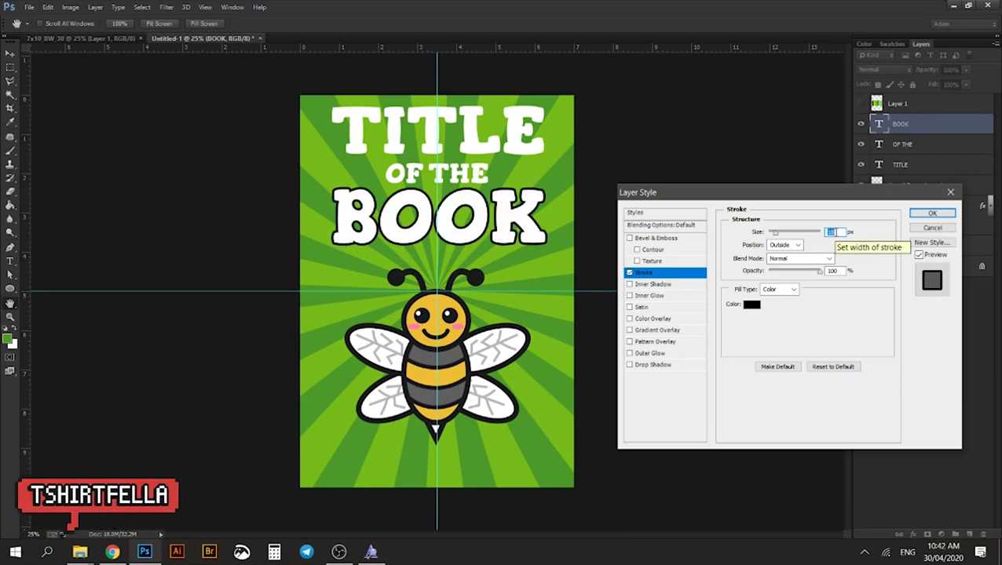
{"action": "left_click", "coordinate": [931, 214]}
{"action": "key", "text": "z"}
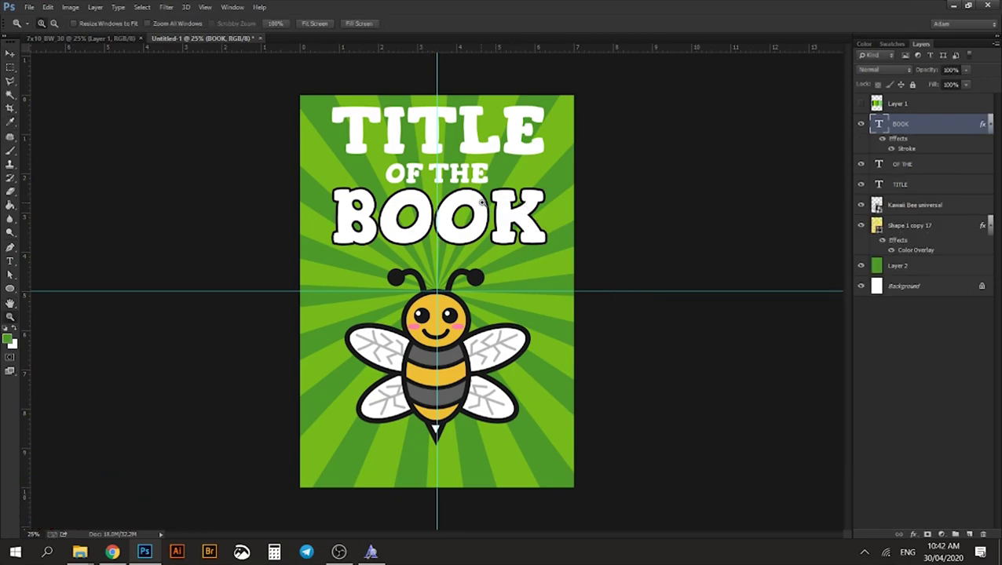
{"action": "left_click", "coordinate": [476, 248], "text": "alt"}
{"action": "left_click", "coordinate": [478, 239]}
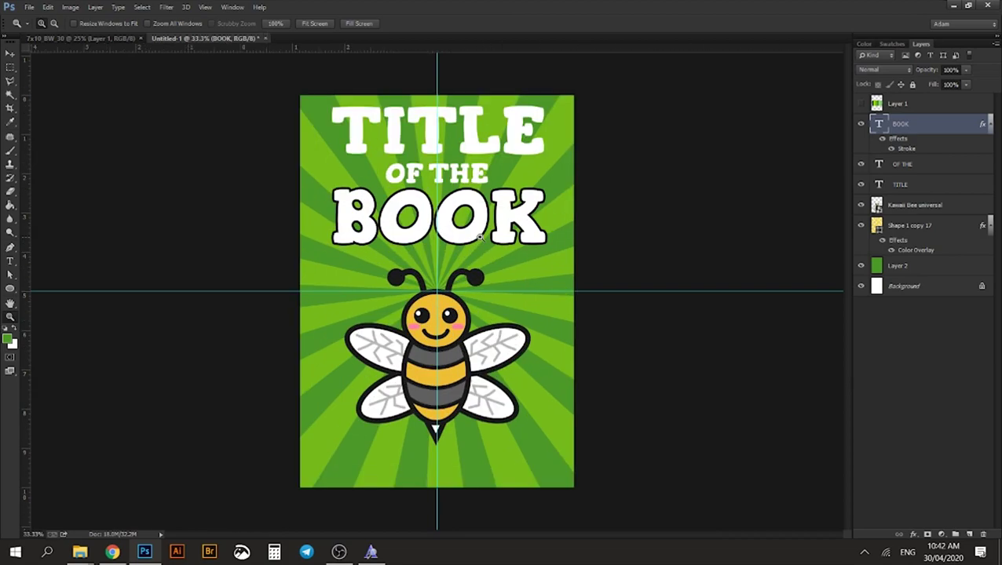
{"action": "left_click", "coordinate": [481, 231]}
{"action": "left_click", "coordinate": [483, 227], "text": "alt"}
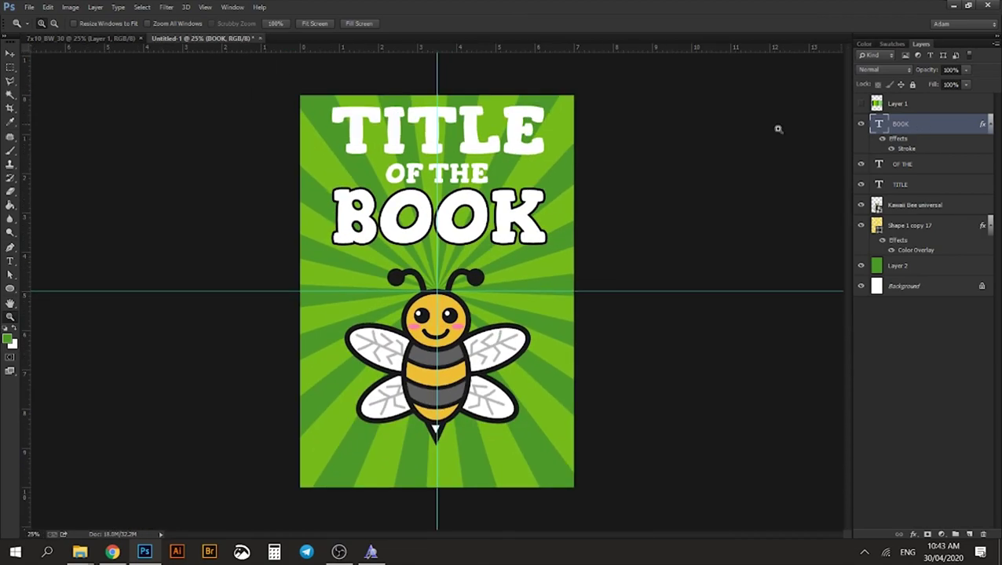
Try moving the stroke effect from the "BOOK" layer to the "TITLE" layer and undo it
{"action": "key", "text": "v"}
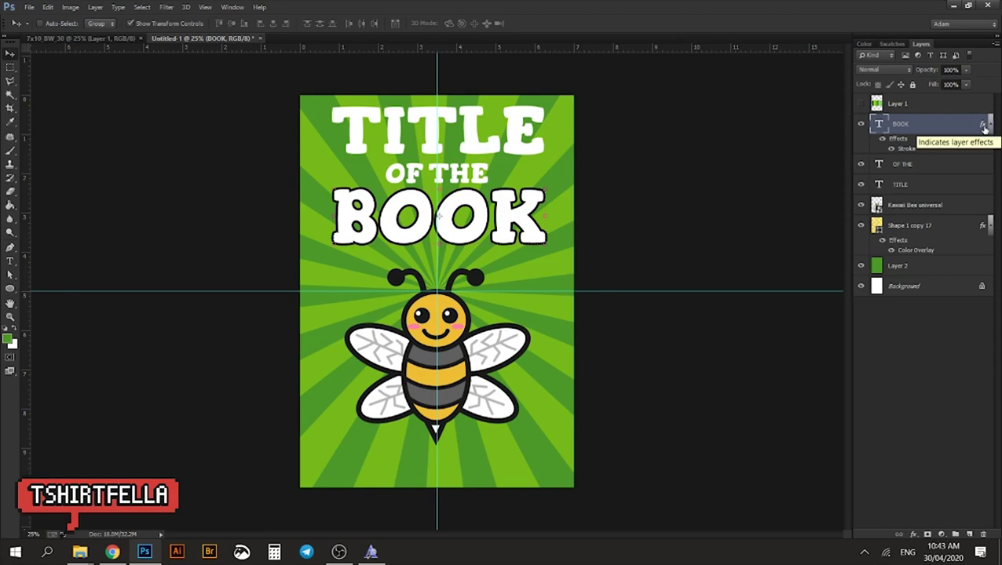
{"action": "left_click_drag", "start_coordinate": [984, 126], "coordinate": [978, 187]}
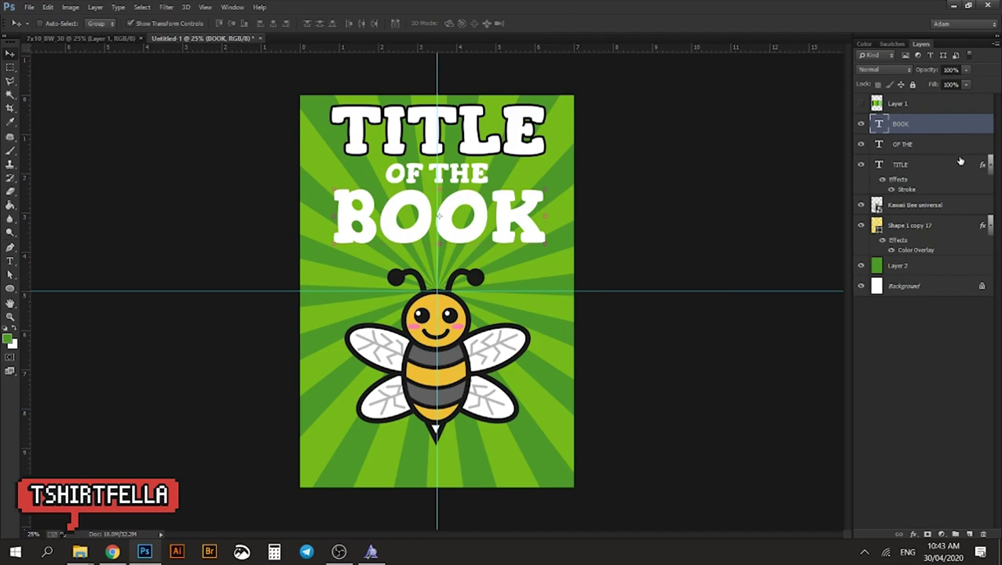
{"action": "key", "text": "ctrl+z"}
Copy the "BOOK" layer's style and paste it onto the "TITLE" and "OF THE" text layers
{"action": "right_click", "coordinate": [983, 128]}
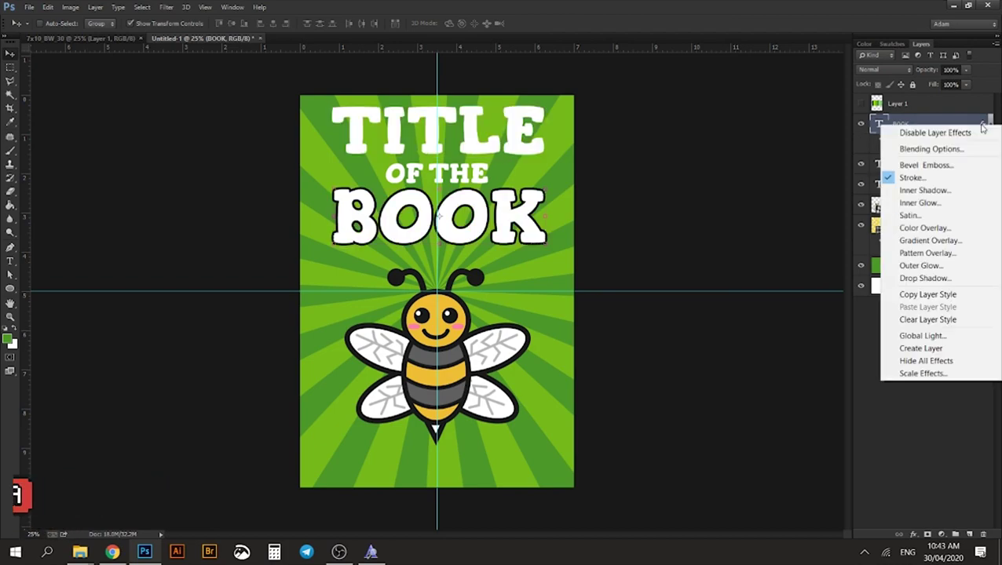
{"action": "left_click", "coordinate": [927, 295]}
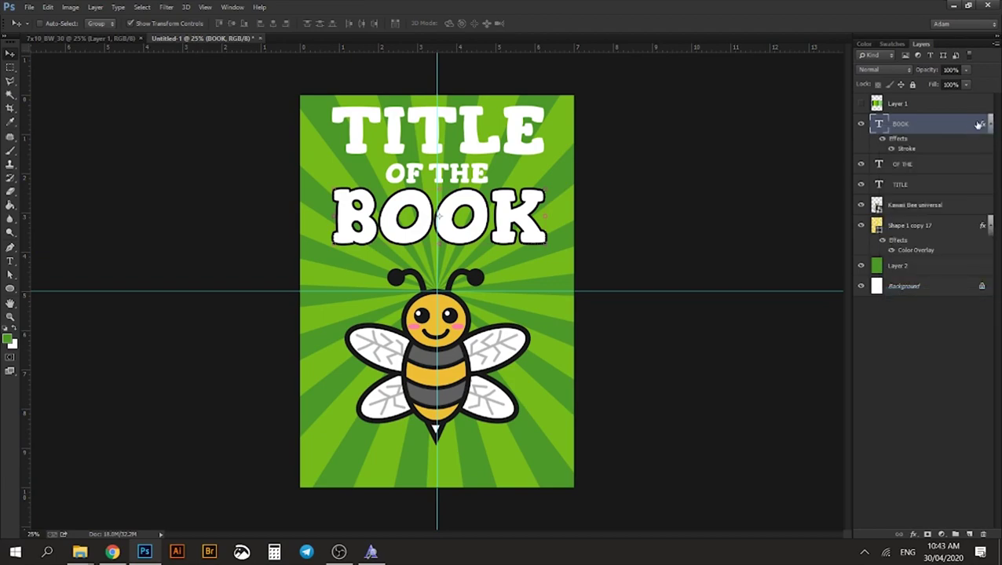
{"action": "left_click", "coordinate": [959, 166]}
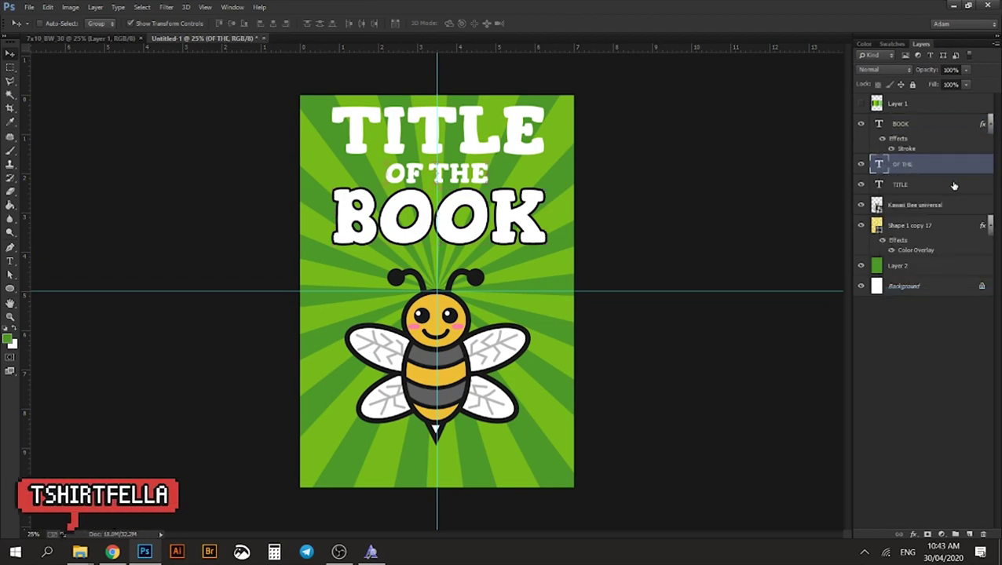
{"action": "right_click", "coordinate": [954, 185]}
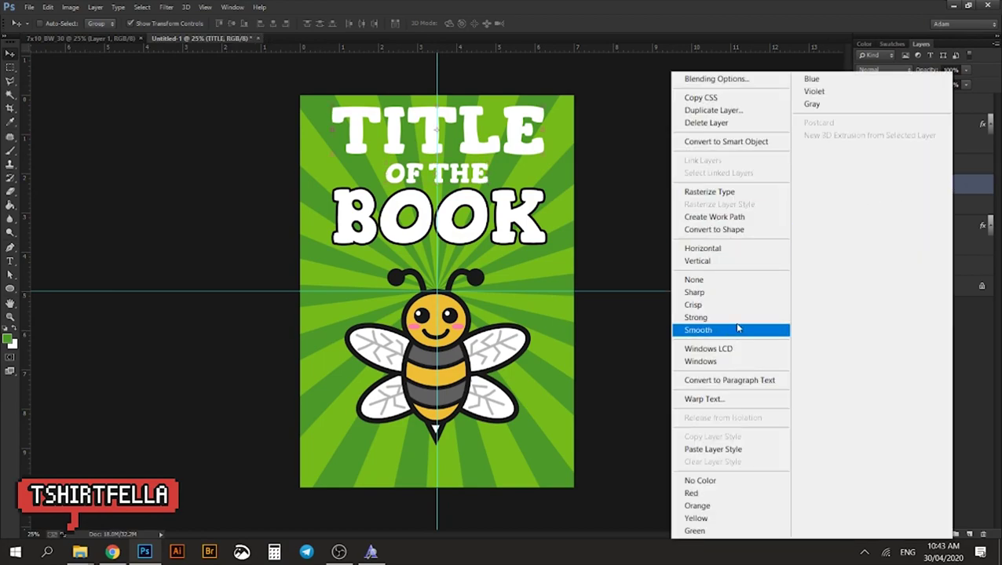
{"action": "left_click", "coordinate": [963, 170]}
{"action": "right_click", "coordinate": [974, 186]}
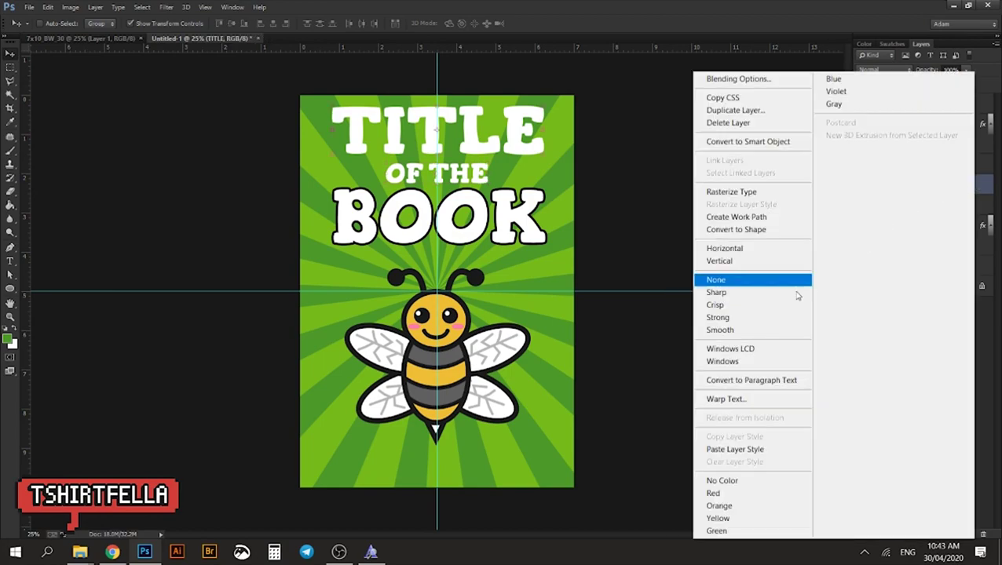
{"action": "left_click", "coordinate": [752, 449]}
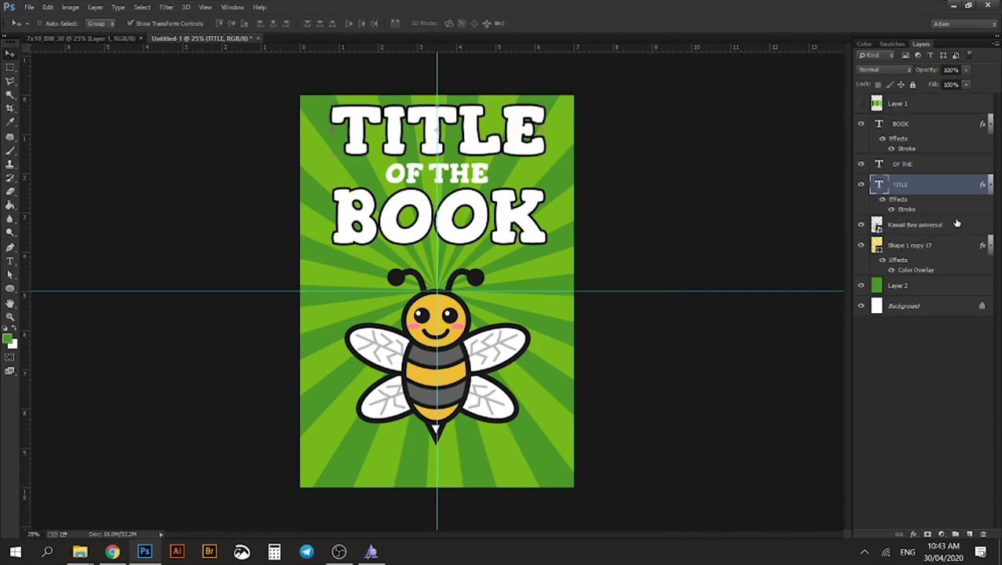
{"action": "left_click", "coordinate": [947, 164]}
{"action": "right_click", "coordinate": [943, 161]}
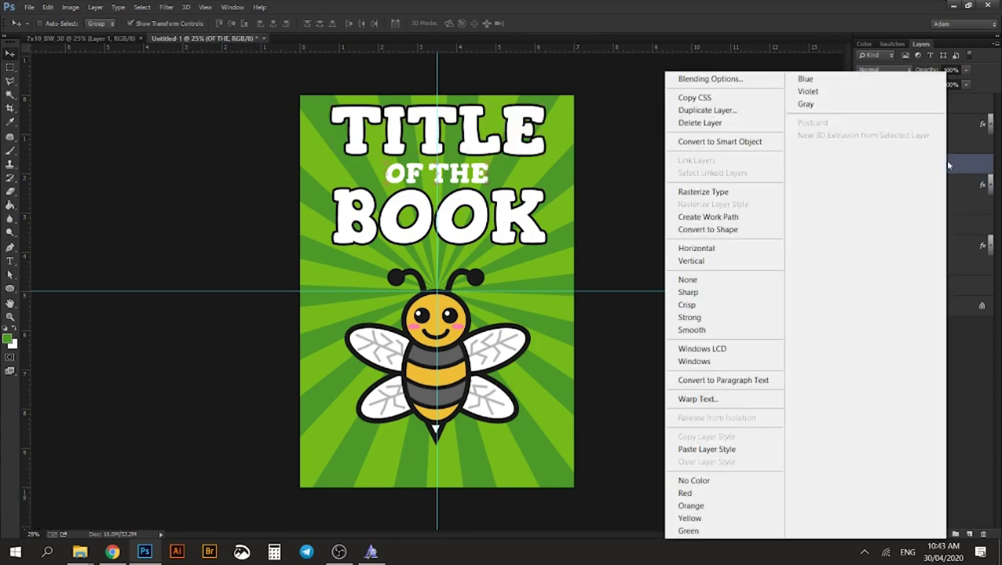
{"action": "left_click", "coordinate": [705, 449]}
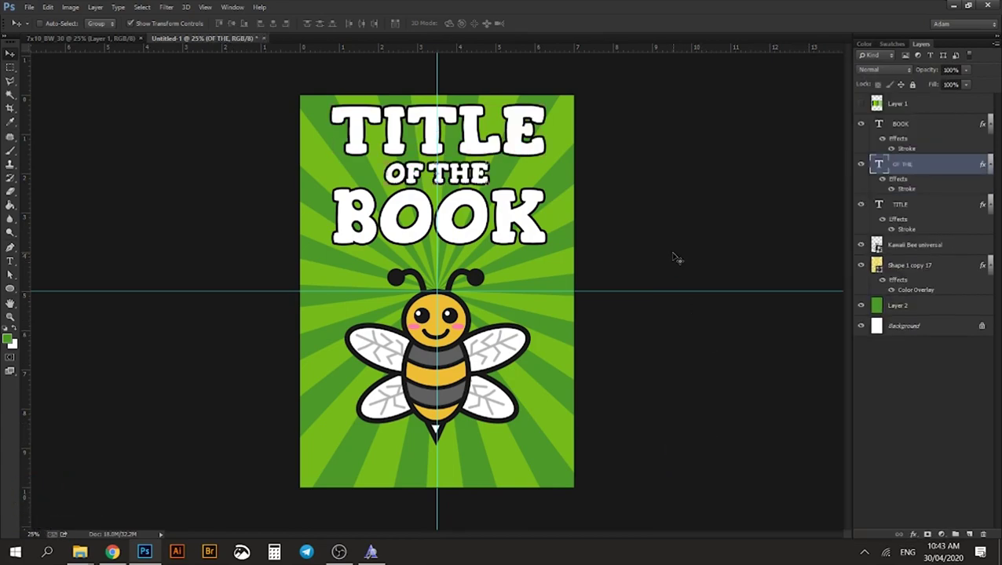
Add the author's full name as a new white 24 pt Gorditas text layer near the bottom of the cover
{"action": "key", "text": "z"}
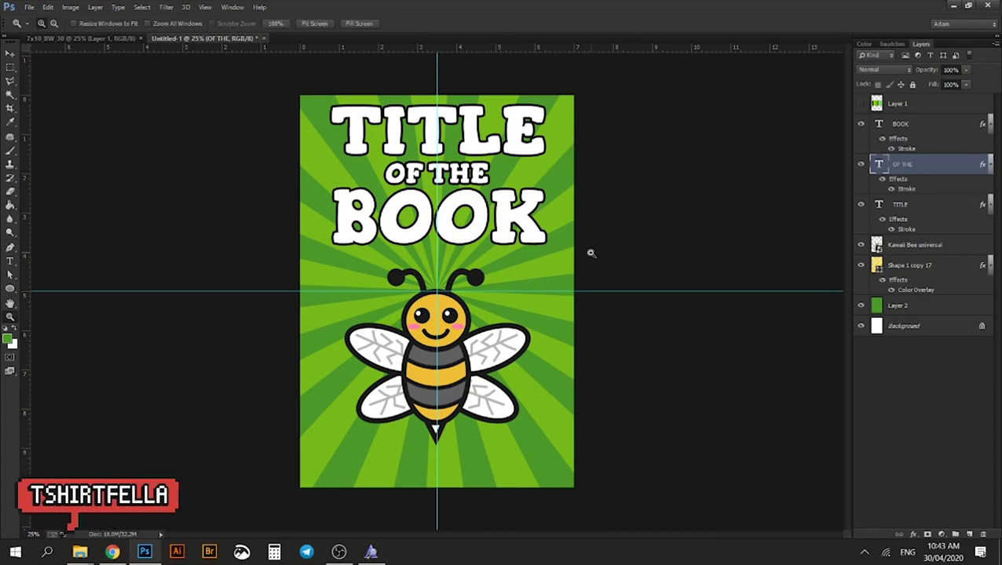
{"action": "left_click", "coordinate": [503, 238], "text": "alt"}
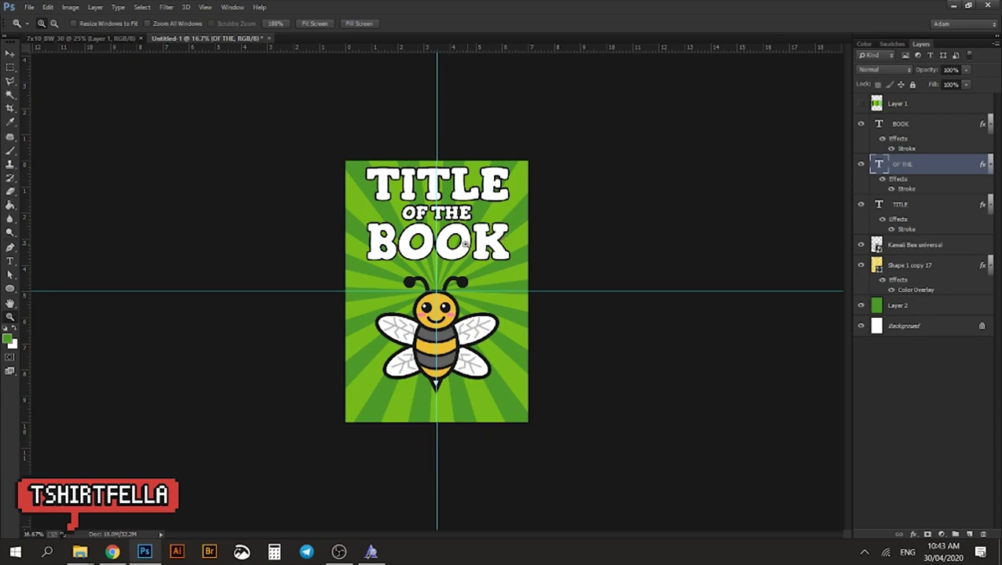
{"action": "left_click", "coordinate": [452, 226]}
{"action": "left_click", "coordinate": [507, 187], "text": "alt"}
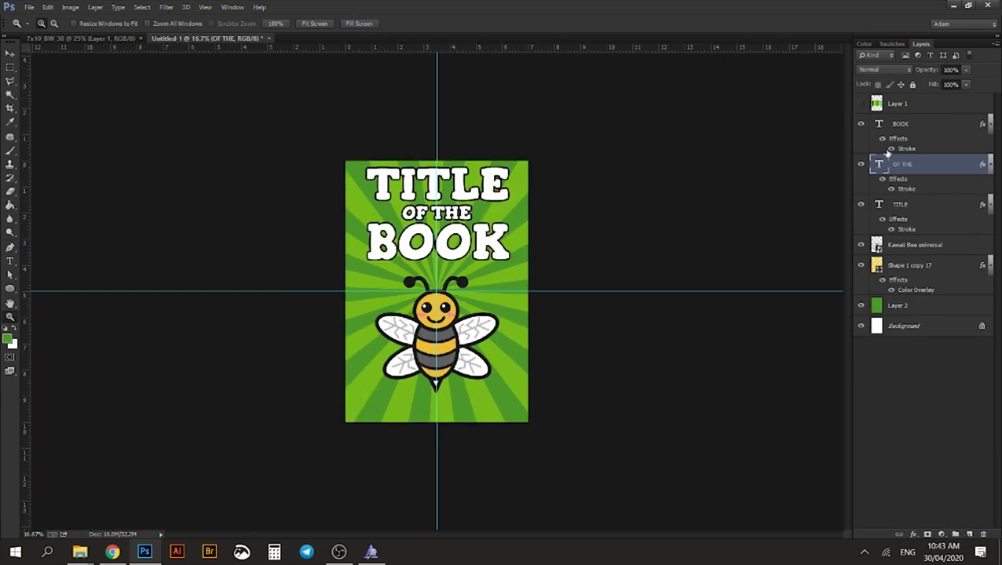
{"action": "key", "text": "v"}
{"action": "left_click", "coordinate": [905, 126]}
{"action": "key", "text": "t"}
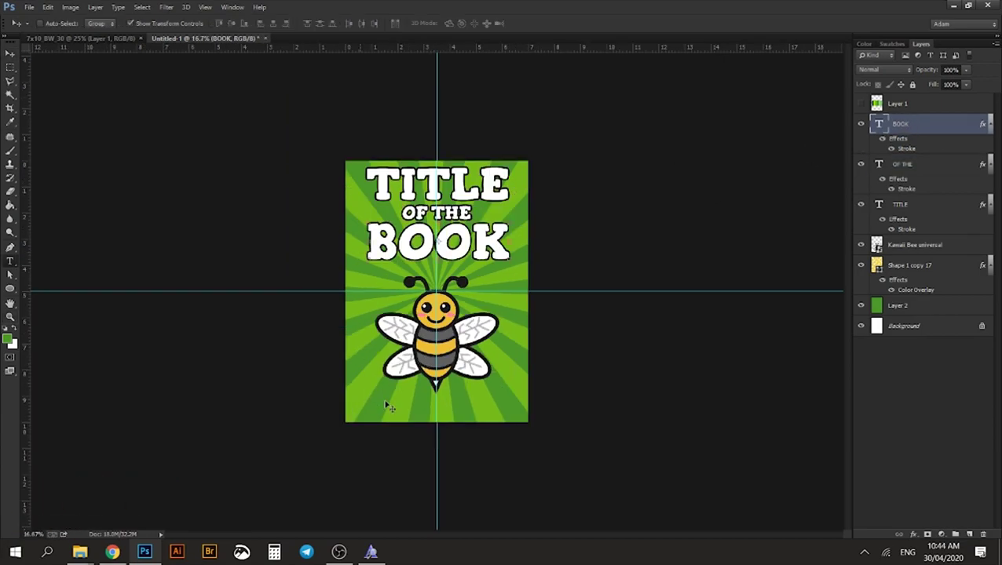
{"action": "left_click", "coordinate": [375, 410]}
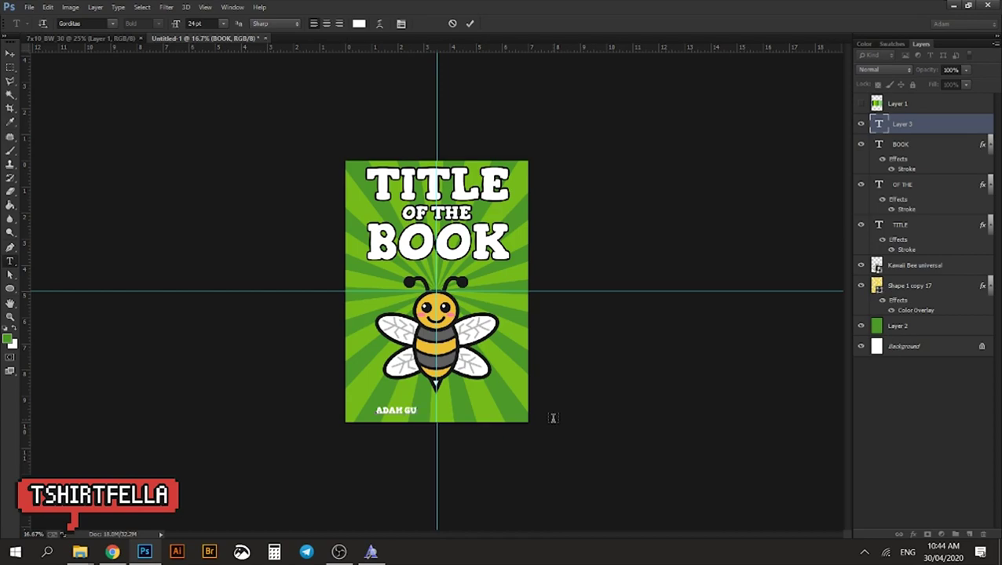
{"action": "left_click", "coordinate": [470, 23]}
Enlarge the author name to about two-thirds of the cover width and centre it below the bee
{"action": "key", "text": "v"}
{"action": "key", "text": "ctrl+t"}
{"action": "left_click_drag", "start_coordinate": [457, 401], "coordinate": [502, 372]}
{"action": "key", "text": "Return"}
{"action": "key", "text": "z"}
{"action": "left_click", "coordinate": [485, 392]}
{"action": "key", "text": "v"}
{"action": "left_click_drag", "start_coordinate": [496, 469], "coordinate": [496, 473]}
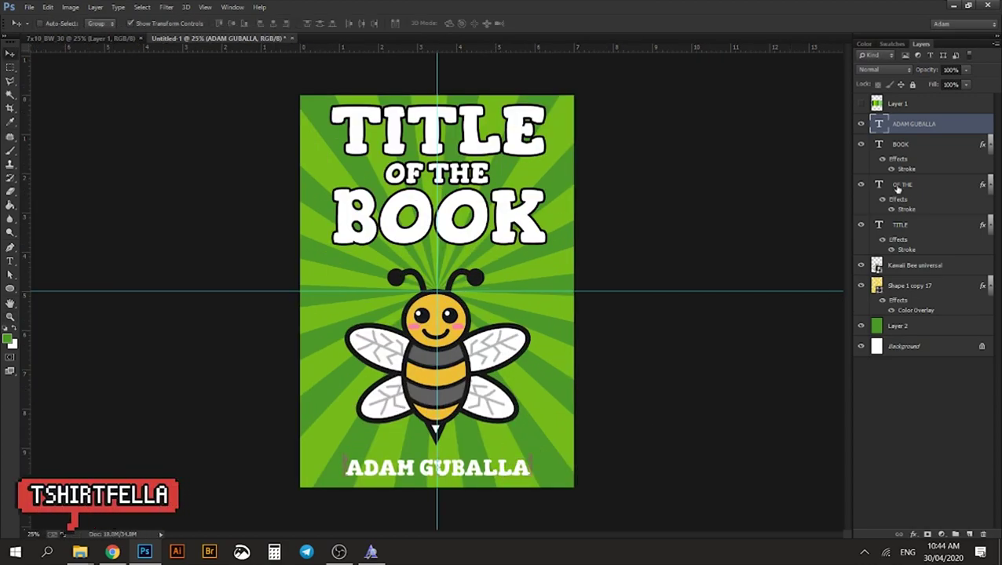
Paste the copied stroke style onto the author name layer and hide the guides
{"action": "right_click", "coordinate": [926, 127]}
{"action": "left_click", "coordinate": [691, 449]}
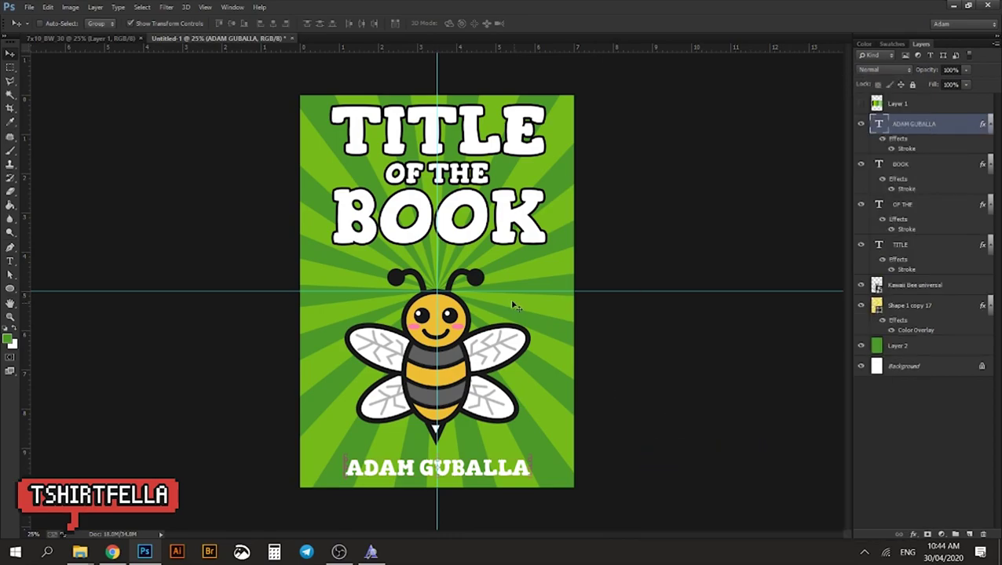
{"action": "key", "text": "z"}
{"action": "key", "text": "ctrl+semicolon"}
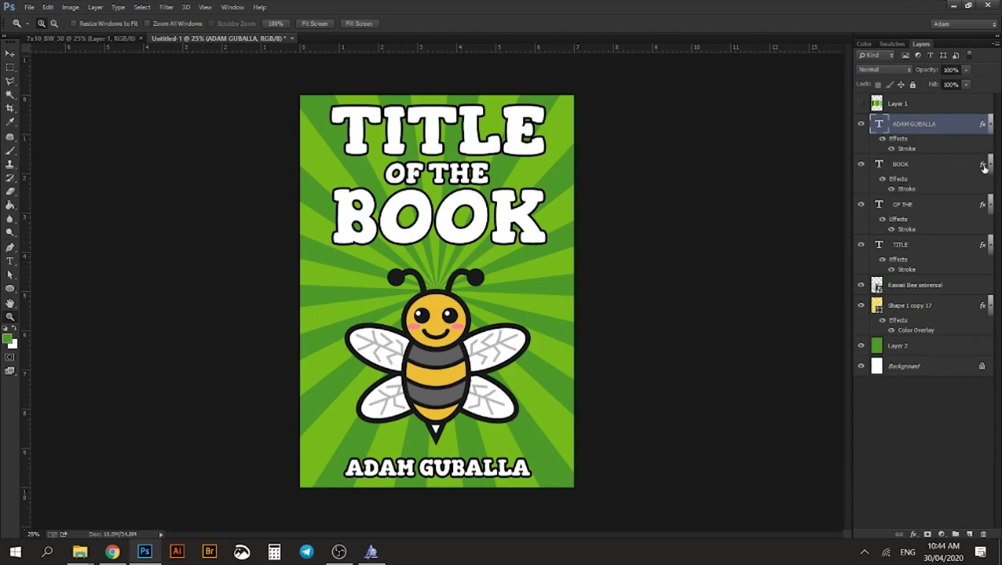
Hide the layer effects of the "BOOK", "OF THE", "TITLE" and author name text layers
{"action": "left_click", "coordinate": [882, 179]}
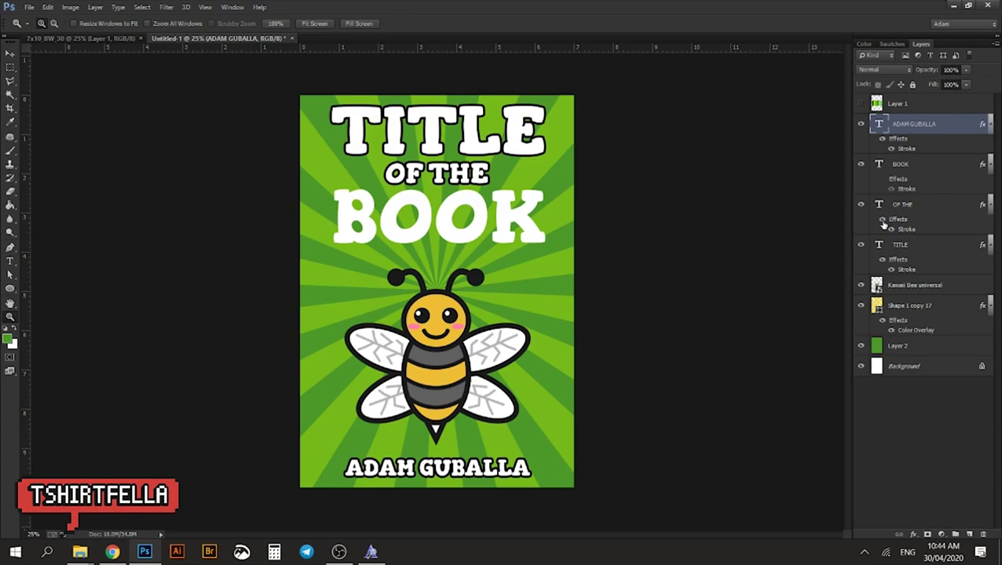
{"action": "left_click", "coordinate": [881, 220]}
{"action": "left_click", "coordinate": [882, 260]}
{"action": "left_click", "coordinate": [881, 138]}
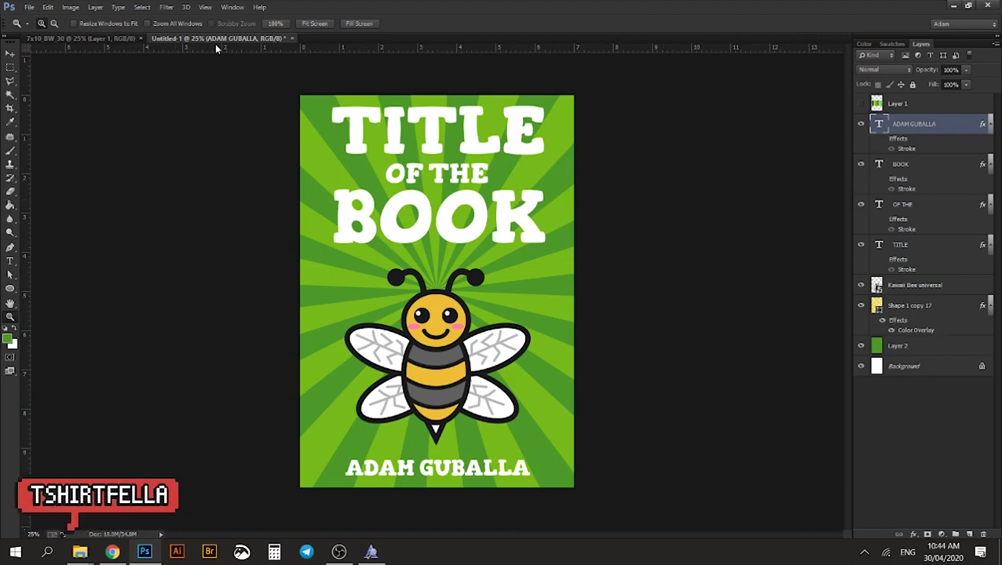
Create a new blank document 7 inches wide and 10 inches high at 300 pixels/inch
{"action": "left_click", "coordinate": [922, 347], "text": "shift"}
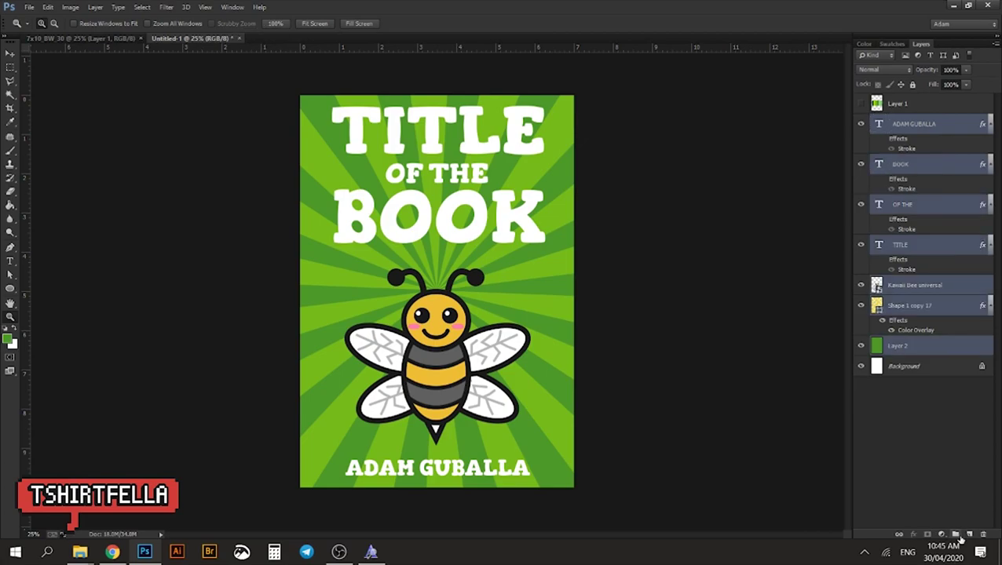
{"action": "left_click", "coordinate": [28, 8]}
{"action": "left_click", "coordinate": [38, 18]}
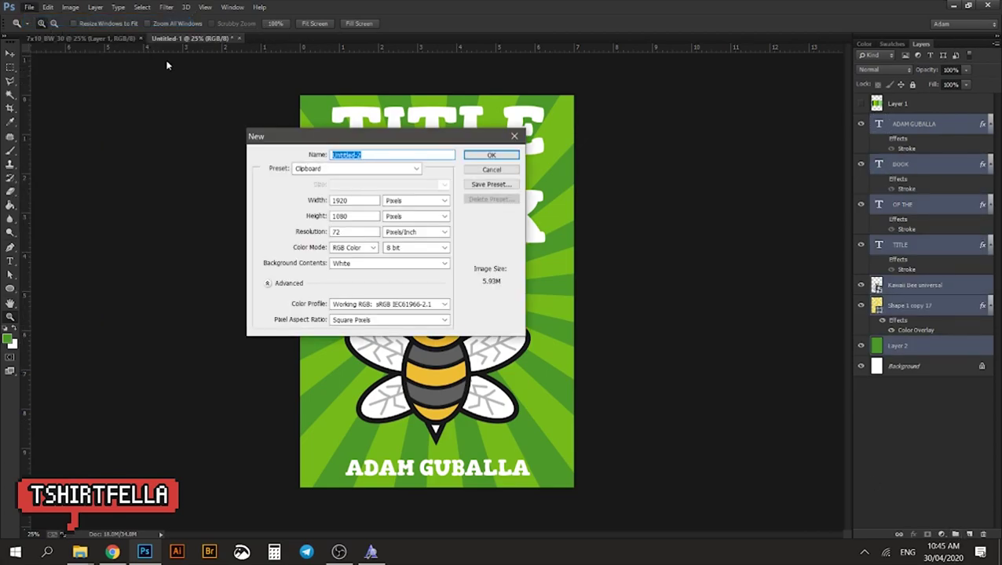
{"action": "left_click", "coordinate": [420, 201]}
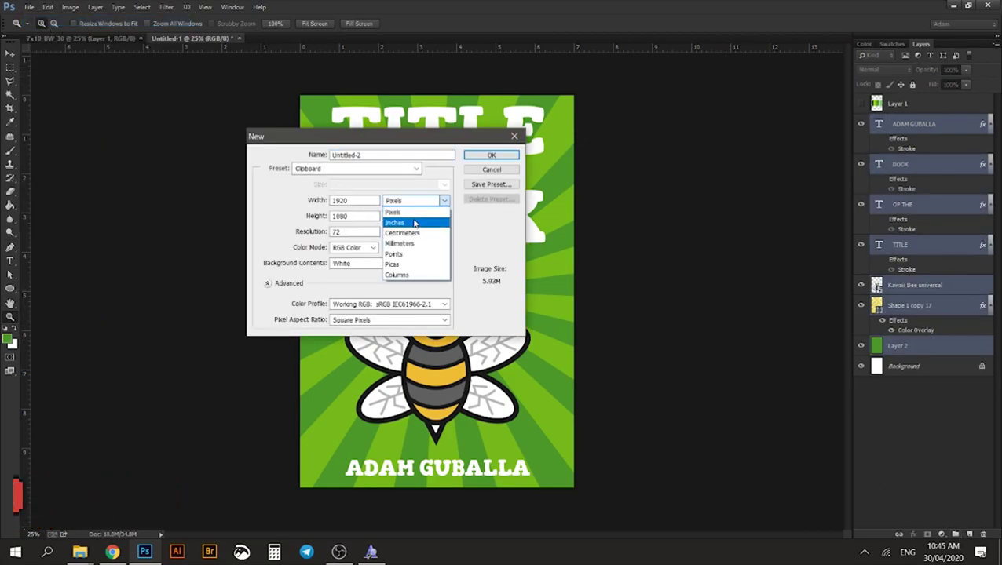
{"action": "left_click", "coordinate": [414, 221]}
{"action": "left_click", "coordinate": [369, 200]}
{"action": "type", "text": "7"}
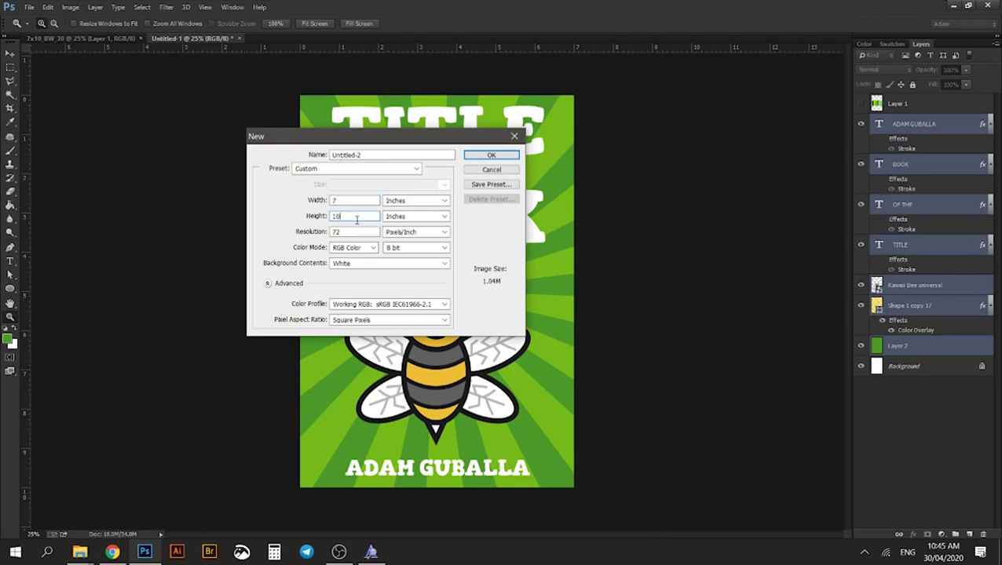
{"action": "left_click", "coordinate": [354, 232]}
{"action": "double_click", "coordinate": [353, 232]}
{"action": "type", "text": "300"}
{"action": "left_click", "coordinate": [490, 155]}
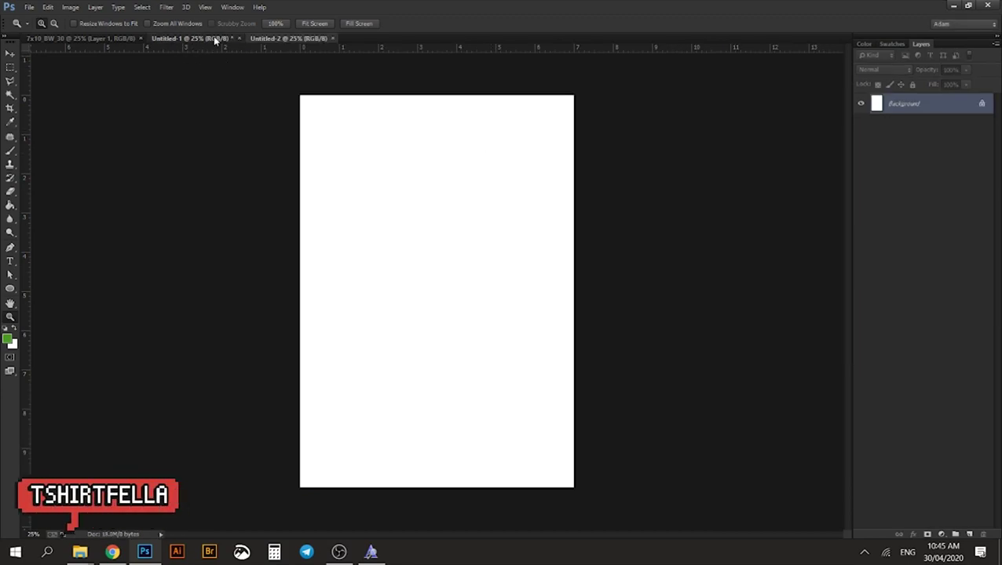
Show the green palette layer in the finished cover document and copy it into the new document
{"action": "left_click", "coordinate": [212, 38]}
{"action": "left_click", "coordinate": [859, 103]}
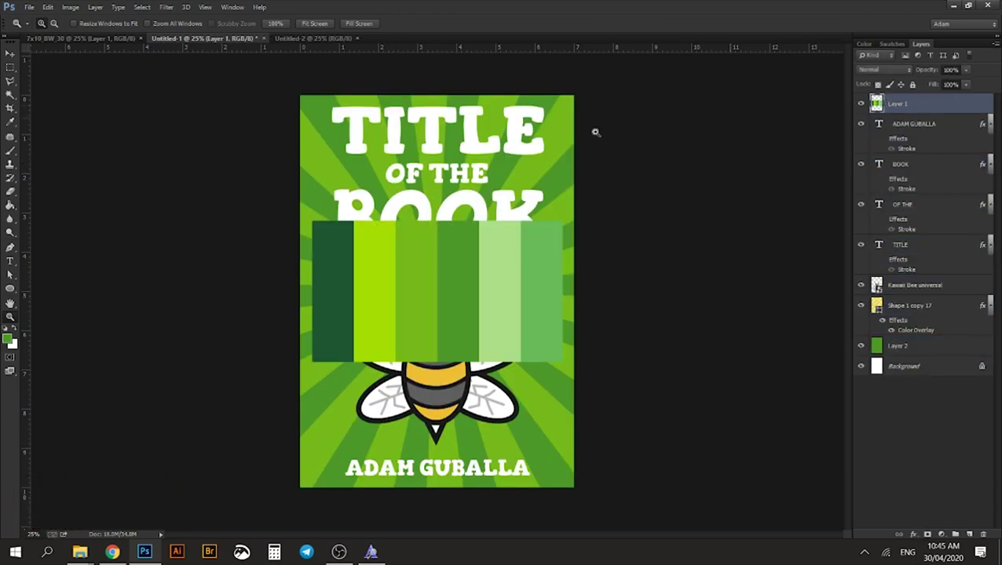
{"action": "key", "text": "v"}
{"action": "left_click_drag", "start_coordinate": [336, 257], "coordinate": [369, 295]}
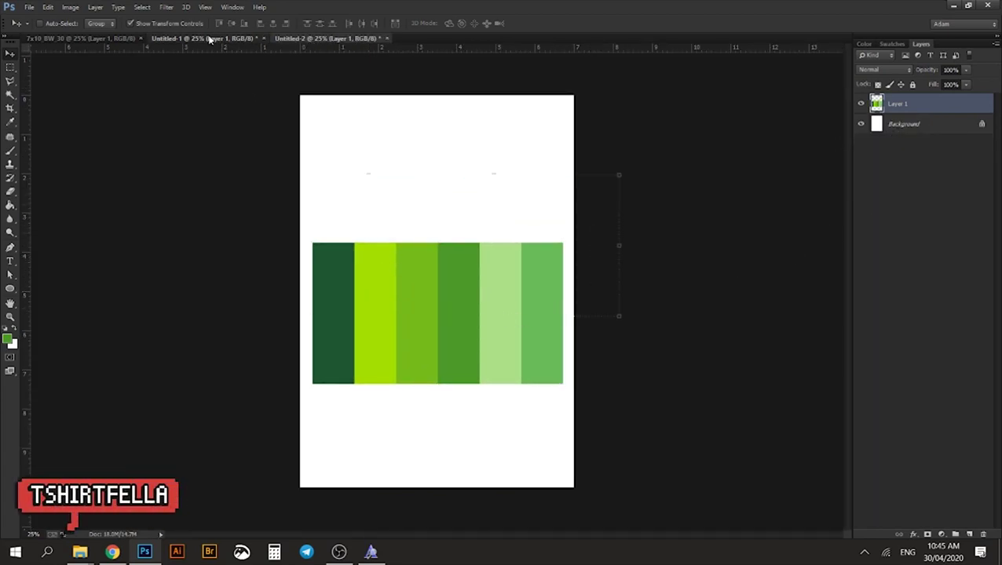
{"action": "left_click_drag", "start_coordinate": [211, 39], "coordinate": [344, 29]}
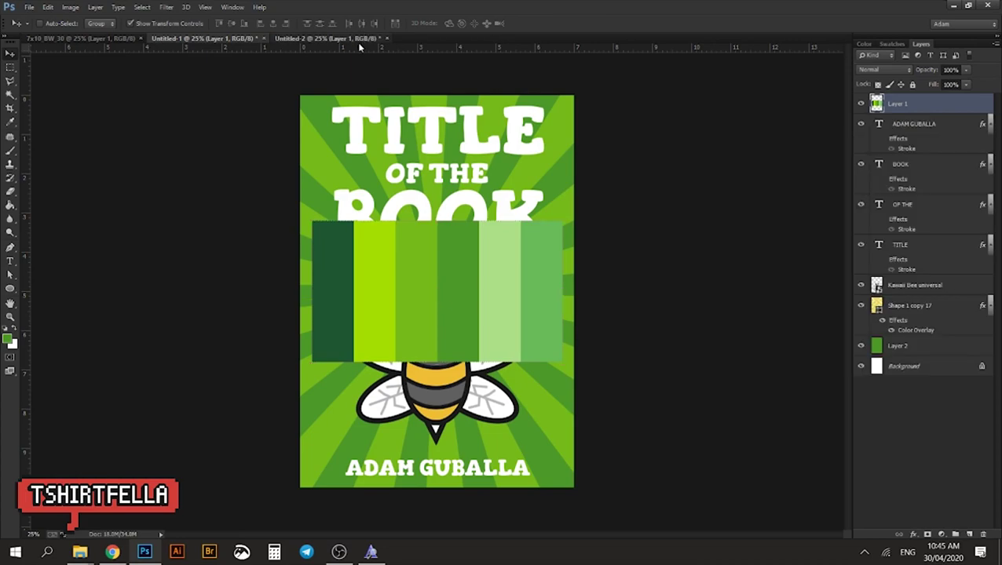
{"action": "left_click", "coordinate": [358, 40]}
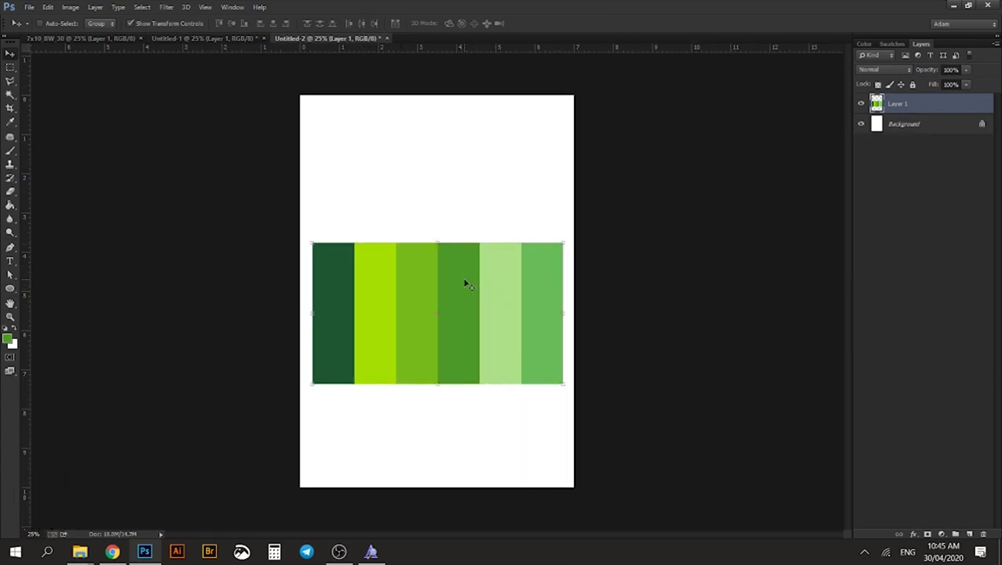
Add a new layer directly above the background and fill it with the fourth green of the palette
{"action": "key", "text": "i"}
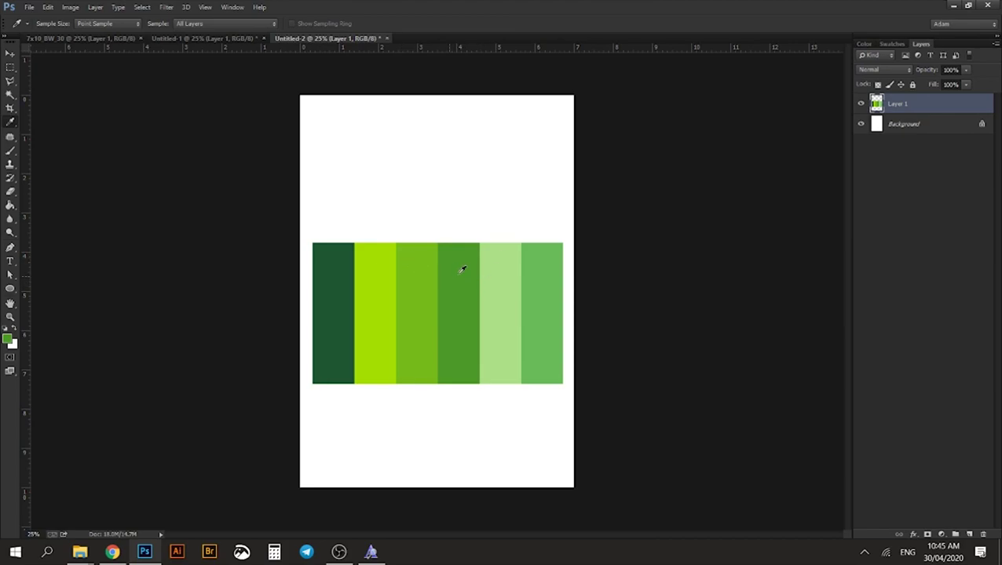
{"action": "left_click", "coordinate": [919, 123]}
{"action": "left_click", "coordinate": [969, 534]}
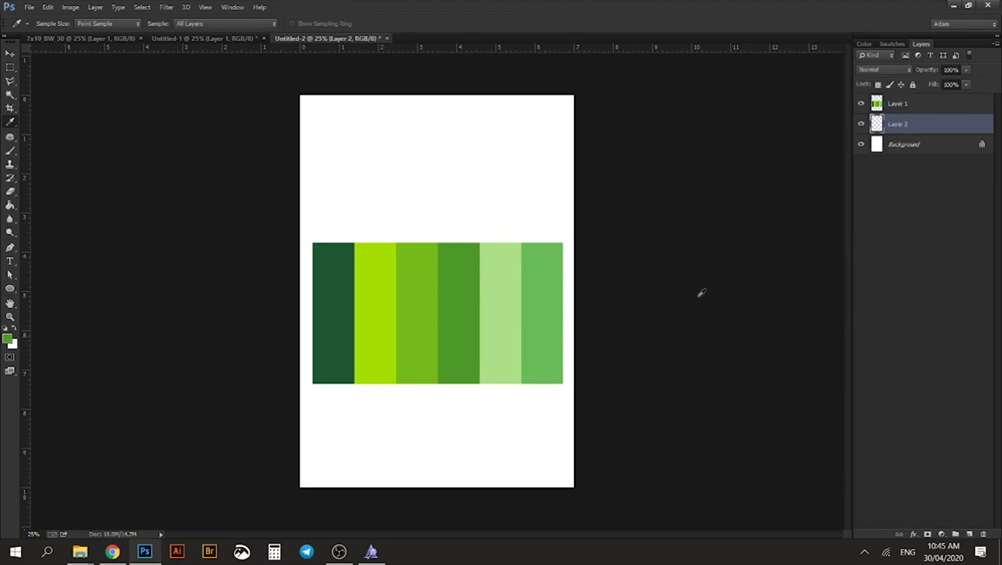
{"action": "key", "text": "g"}
{"action": "left_click", "coordinate": [395, 182]}
{"action": "key", "text": "v"}
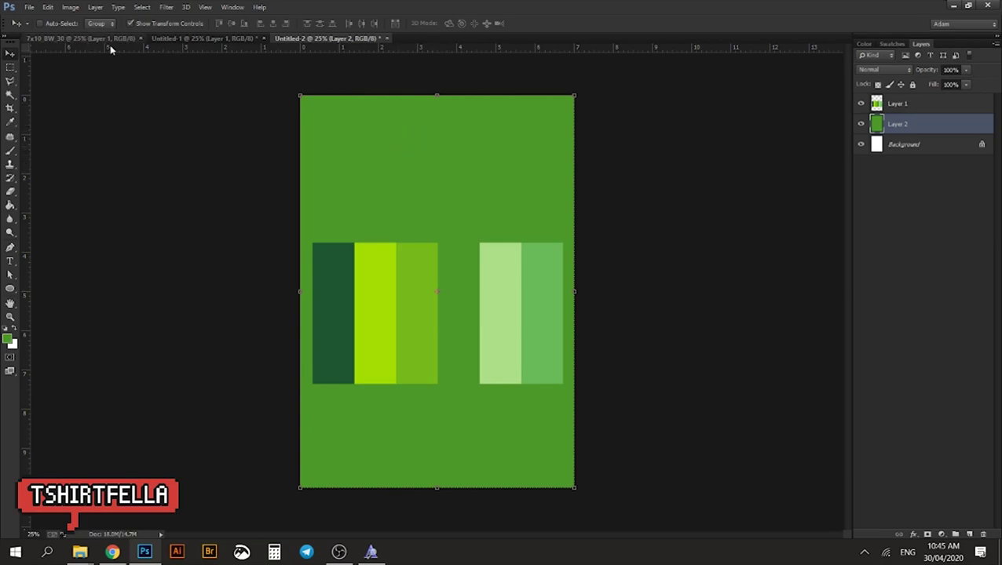
{"action": "left_click", "coordinate": [372, 319], "text": "ctrl"}
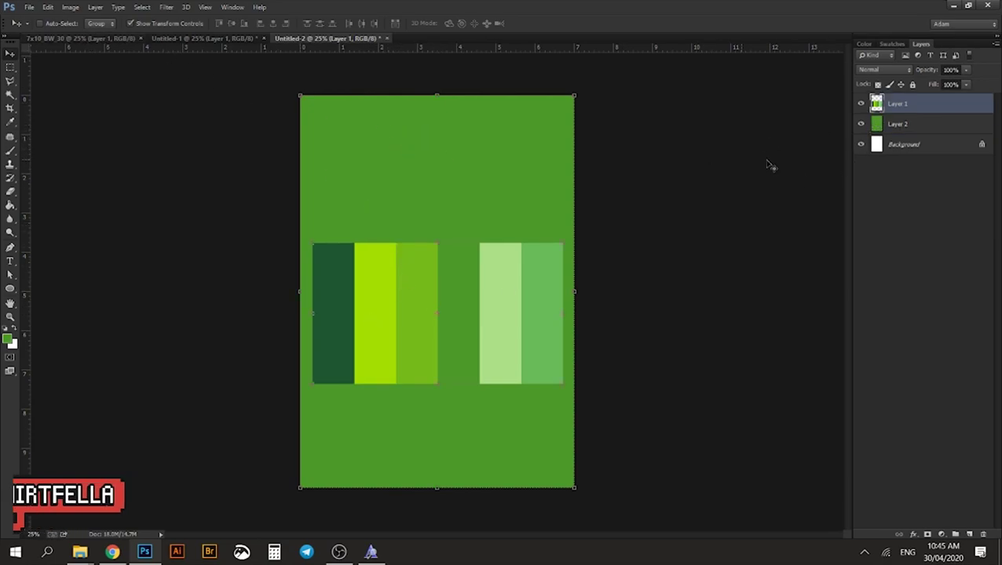
Switch to Chrome and examine the covers in the "childrens book" image results for layout and style ideas
{"action": "left_click", "coordinate": [112, 552]}
{"action": "left_click", "coordinate": [236, 10]}
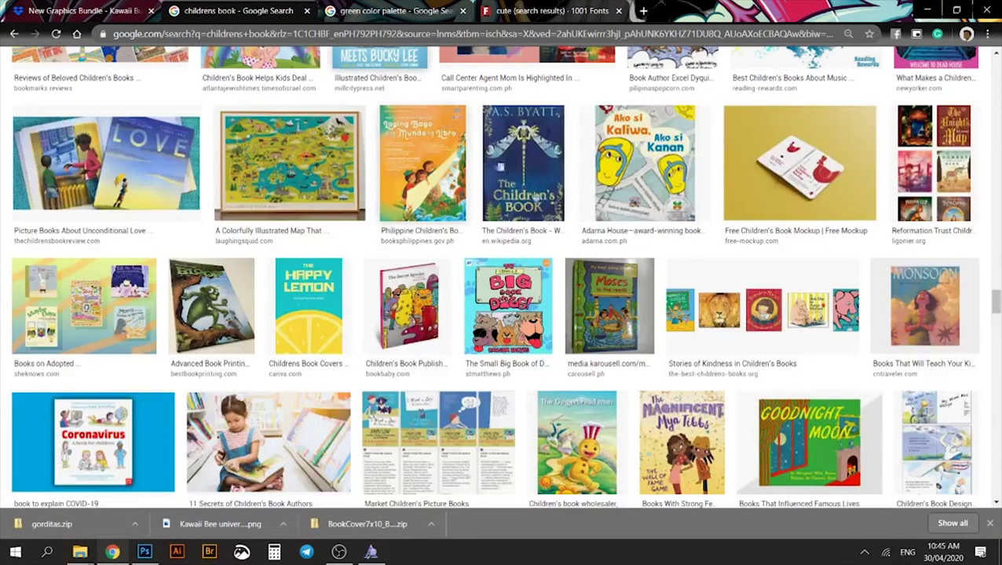
{"action": "scroll", "coordinate": [590, 250], "scroll_direction": "up", "scroll_amount": 8}
{"action": "scroll", "coordinate": [590, 249], "scroll_direction": "up", "scroll_amount": 5}
{"action": "scroll", "coordinate": [590, 250], "scroll_direction": "down", "scroll_amount": 15}
{"action": "scroll", "coordinate": [591, 250], "scroll_direction": "up", "scroll_amount": 5}
{"action": "scroll", "coordinate": [590, 250], "scroll_direction": "up", "scroll_amount": 10}
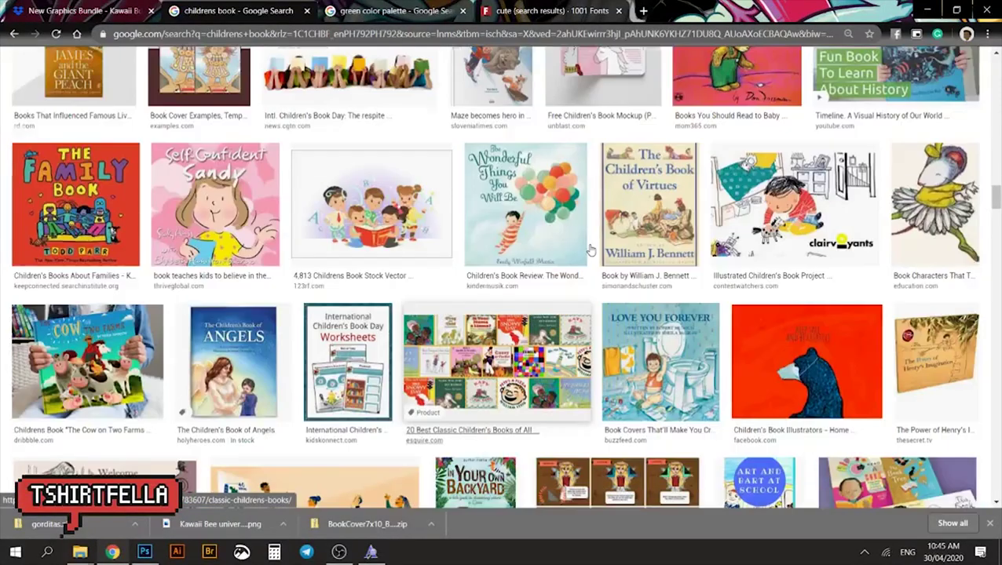
{"action": "scroll", "coordinate": [590, 249], "scroll_direction": "up", "scroll_amount": 5}
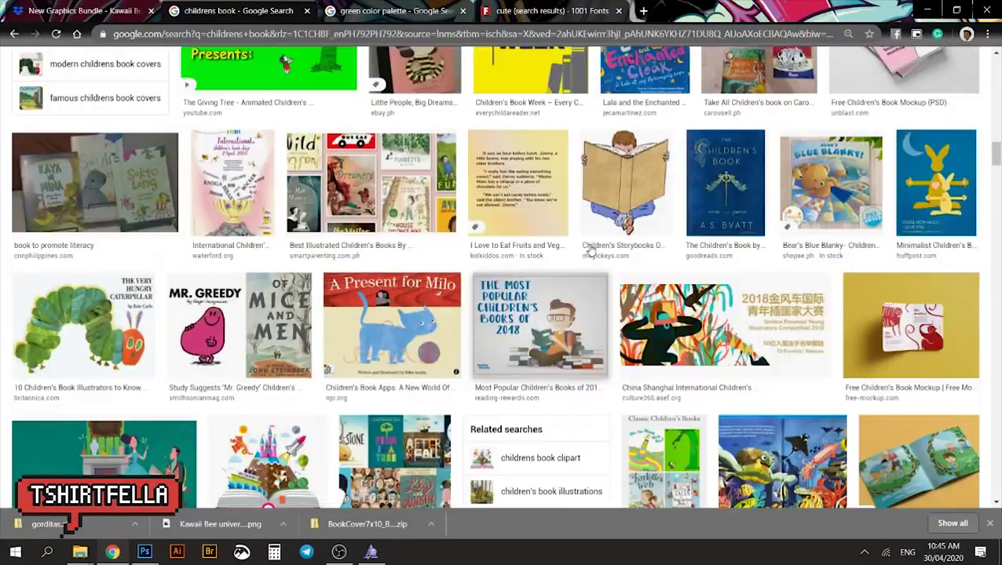
{"action": "scroll", "coordinate": [616, 229], "scroll_direction": "up", "scroll_amount": 3}
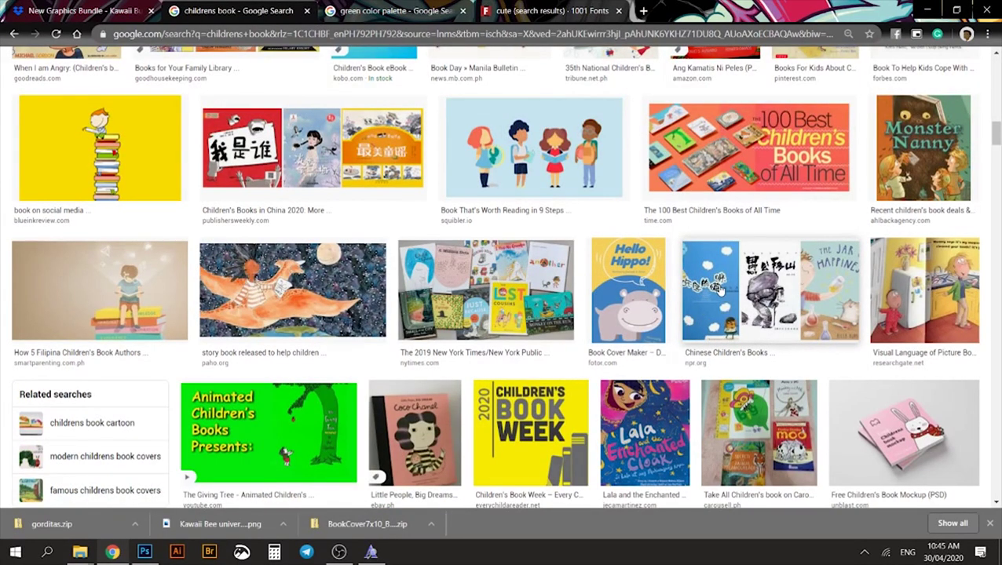
{"action": "scroll", "coordinate": [719, 289], "scroll_direction": "up", "scroll_amount": 10}
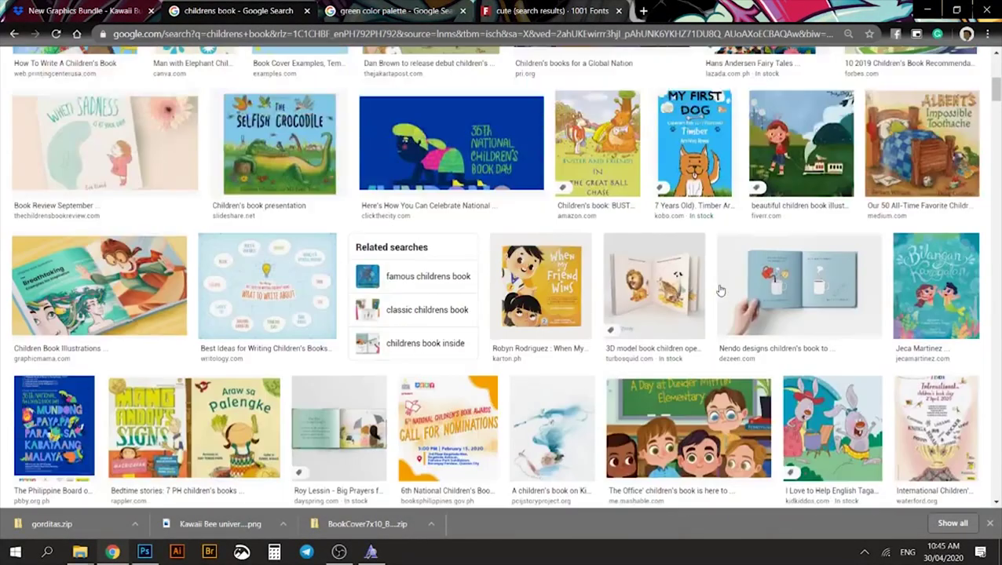
{"action": "scroll", "coordinate": [719, 291], "scroll_direction": "up", "scroll_amount": 4}
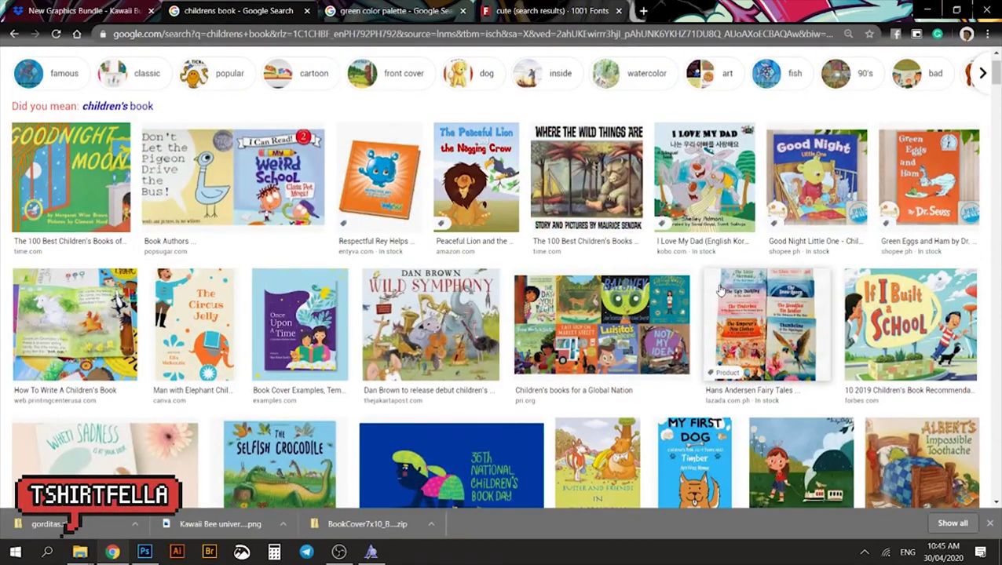
{"action": "left_click", "coordinate": [523, 6]}
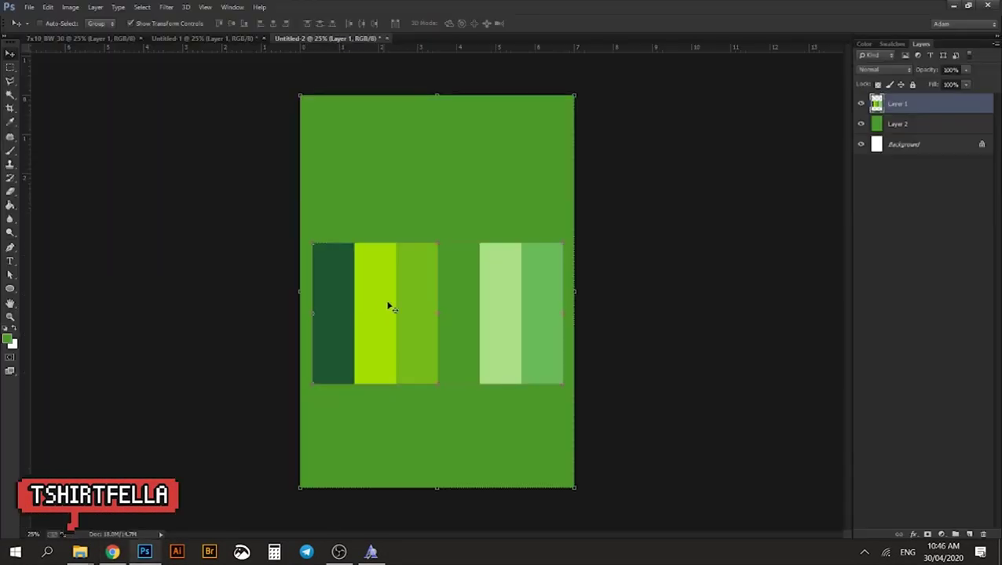
Hide the palette layer and place the downloaded Kawaii Bee universal image from Chrome into the new Photoshop document
{"action": "left_click", "coordinate": [861, 104]}
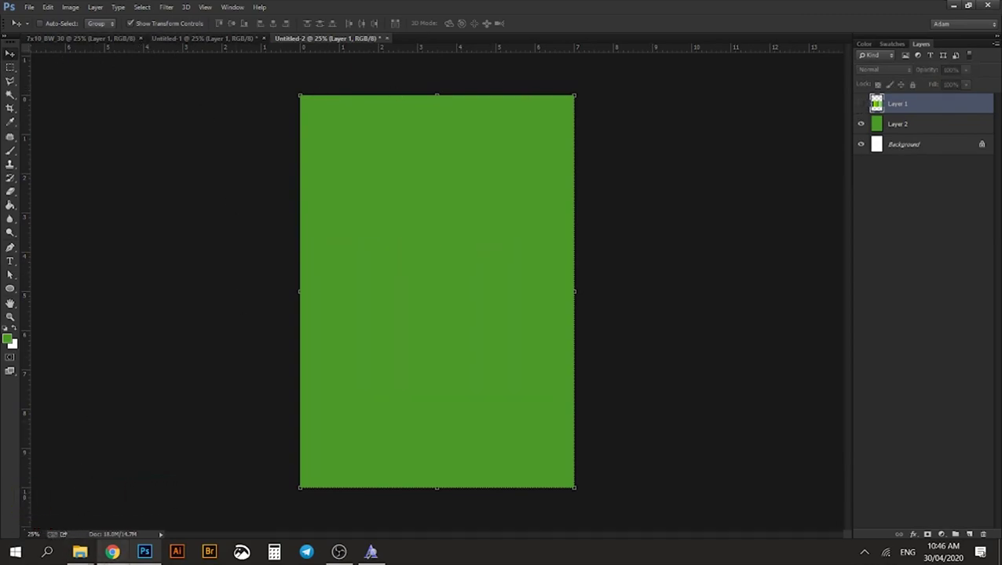
{"action": "left_click", "coordinate": [112, 551]}
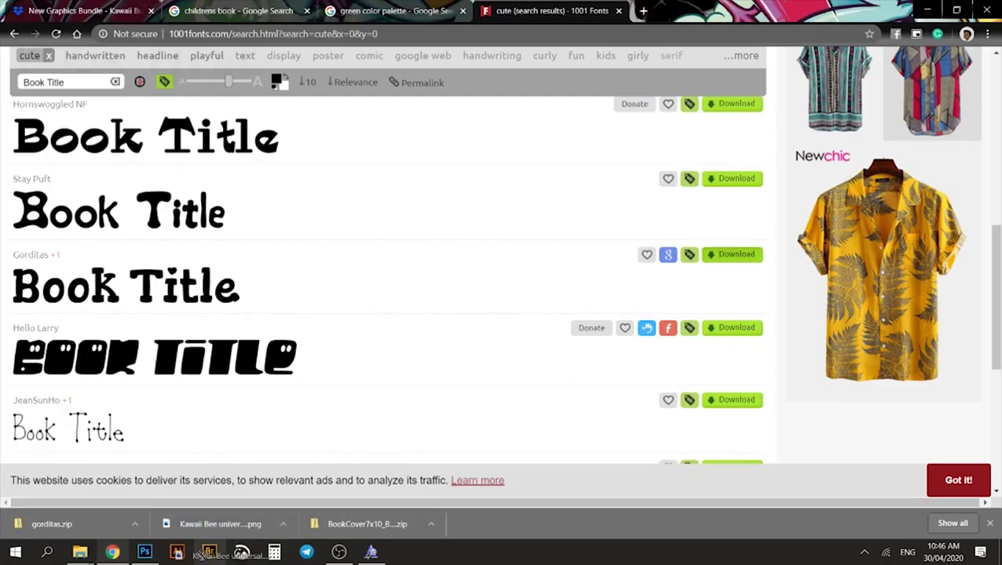
{"action": "left_click", "coordinate": [144, 551]}
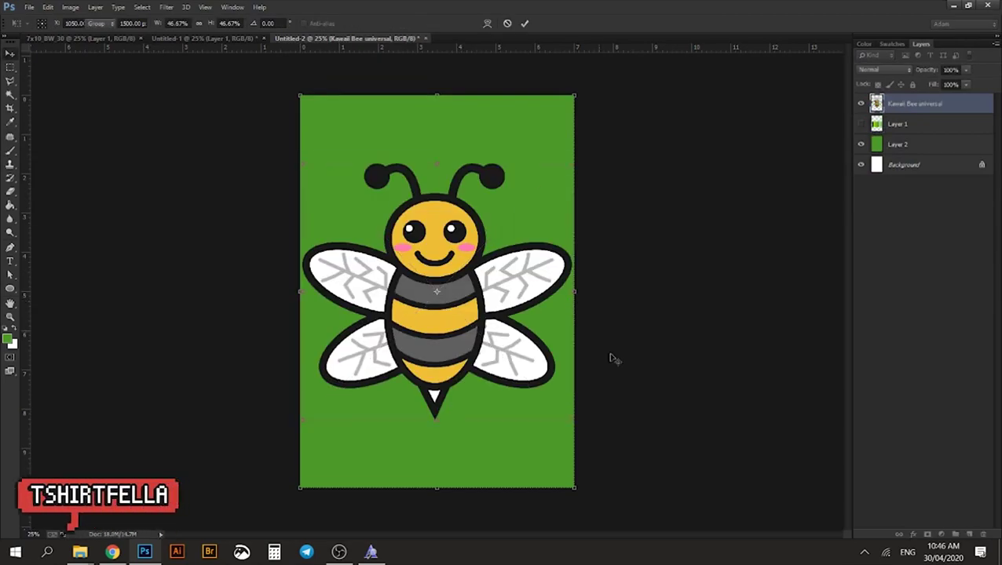
Return to the children's book image results in Chrome and examine how the covers combine illustrations, backgrounds and titles
{"action": "left_click", "coordinate": [112, 552]}
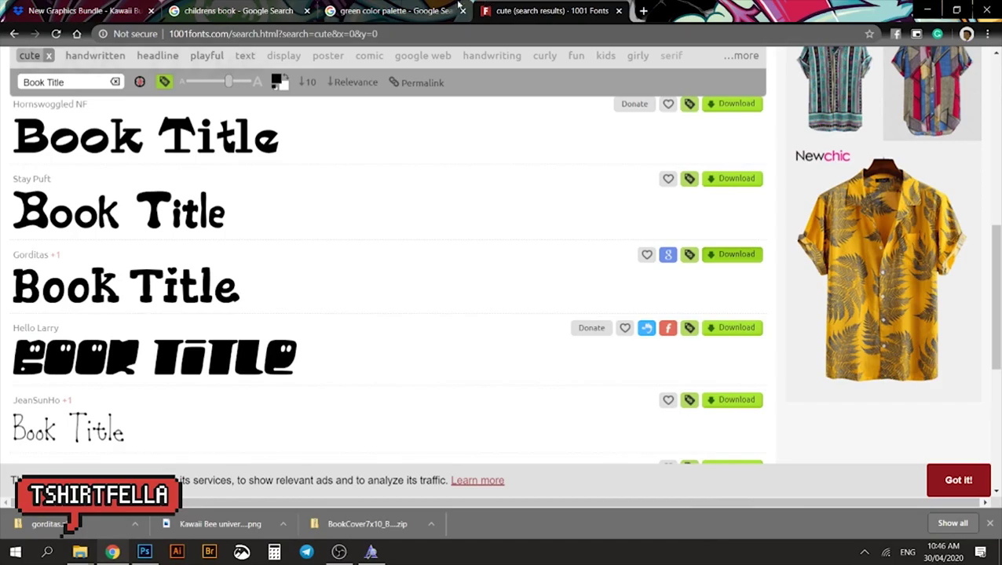
{"action": "left_click", "coordinate": [458, 7]}
{"action": "left_click", "coordinate": [256, 8]}
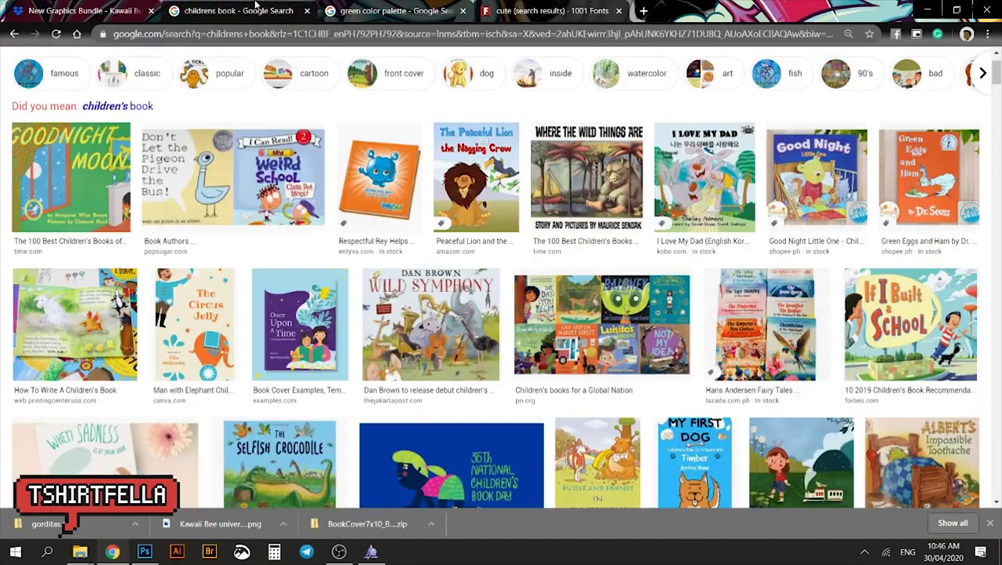
{"action": "scroll", "coordinate": [544, 237], "scroll_direction": "down", "scroll_amount": 5}
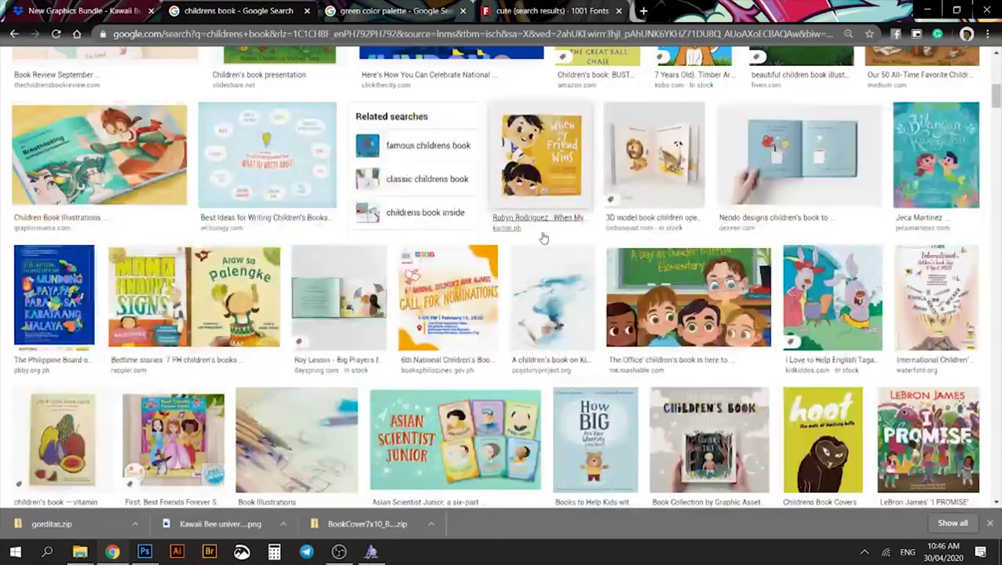
{"action": "scroll", "coordinate": [544, 237], "scroll_direction": "down", "scroll_amount": 15}
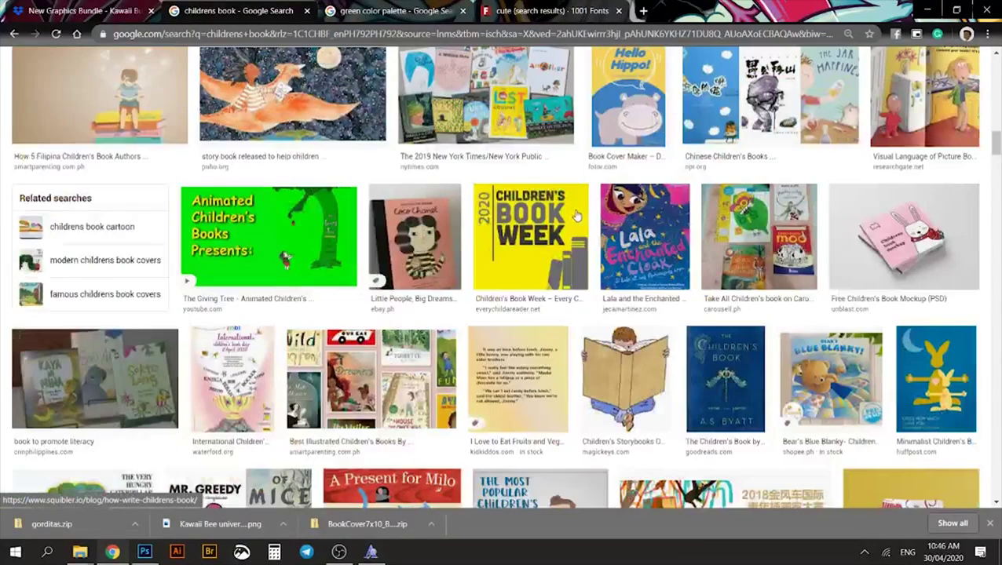
{"action": "scroll", "coordinate": [577, 216], "scroll_direction": "down", "scroll_amount": 10}
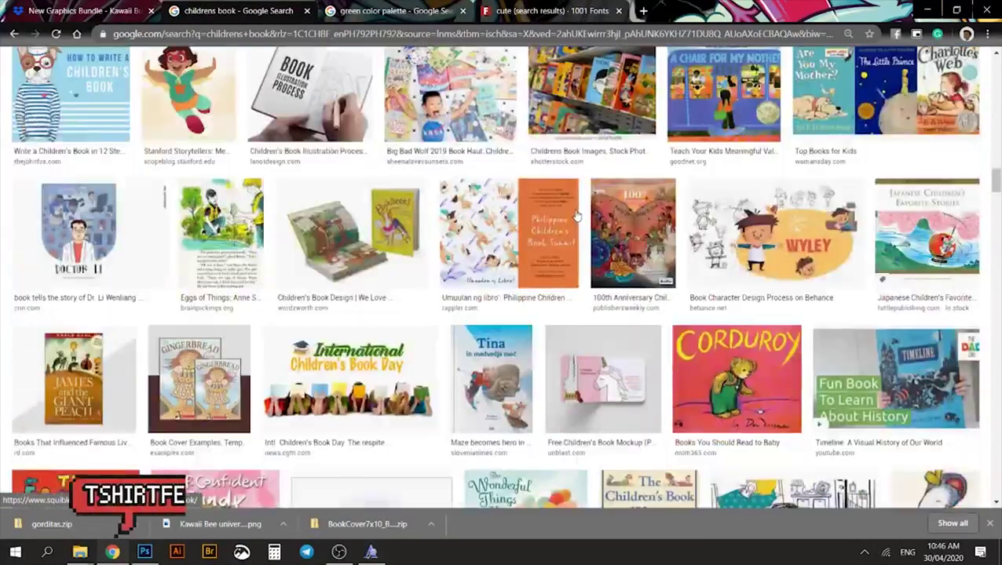
{"action": "scroll", "coordinate": [577, 216], "scroll_direction": "down", "scroll_amount": 8}
{"action": "scroll", "coordinate": [573, 229], "scroll_direction": "down", "scroll_amount": 2}
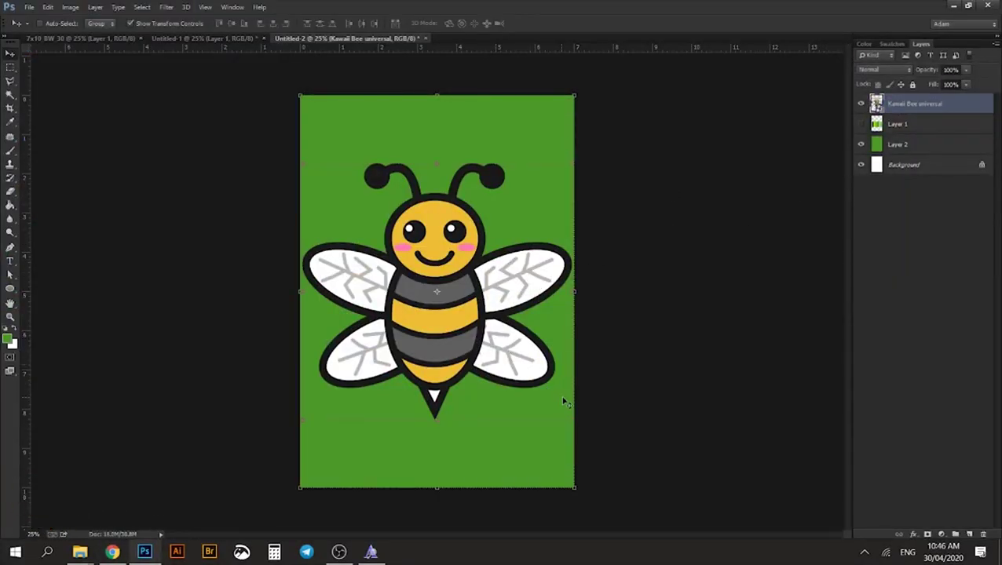
Shrink the bee to about four-fifths of the cover width and centre it in the cover's lower half
{"action": "key", "text": "ctrl+t"}
{"action": "left_click_drag", "start_coordinate": [573, 429], "coordinate": [517, 379]}
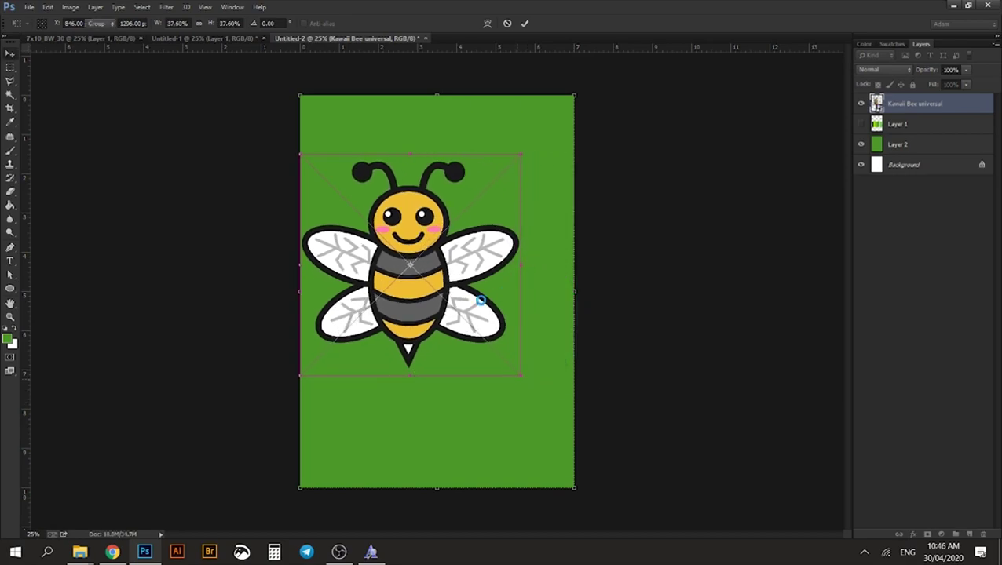
{"action": "key", "text": "Return"}
{"action": "left_click_drag", "start_coordinate": [480, 300], "coordinate": [495, 416]}
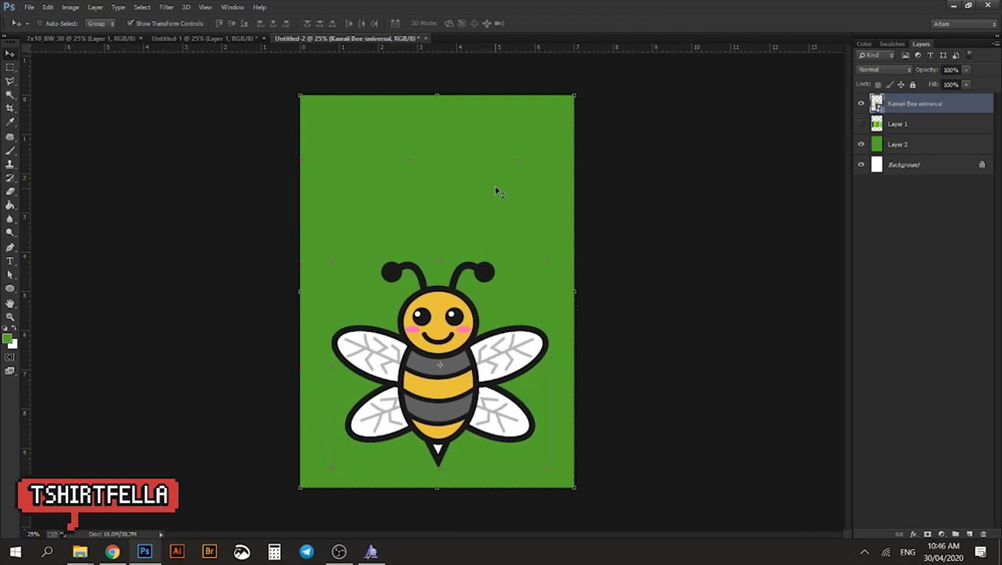
Add the title "TITLE OF THE BOOK" in white (ffffff) 24 pt Gorditas text near the top of the cover
{"action": "key", "text": "t"}
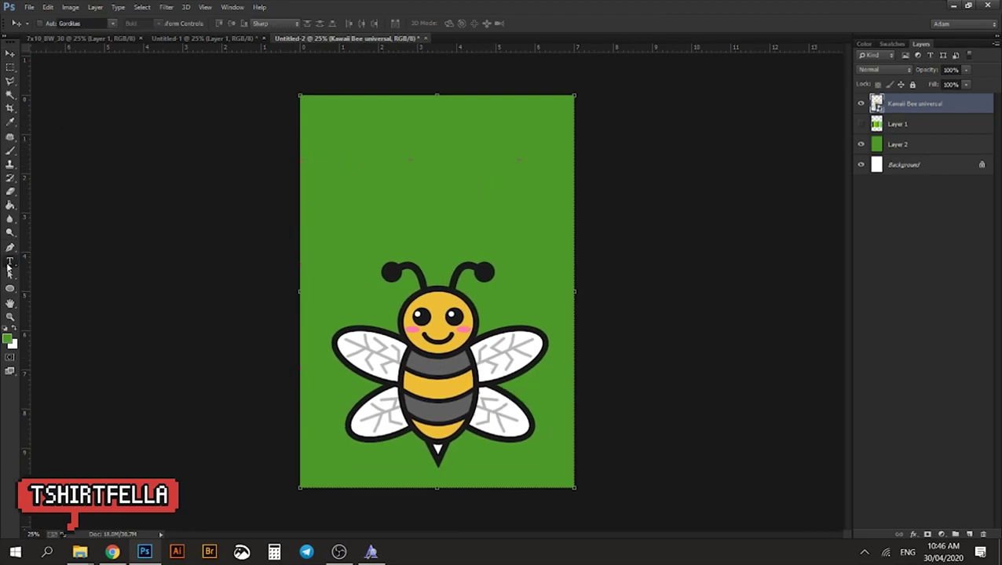
{"action": "left_click", "coordinate": [356, 135]}
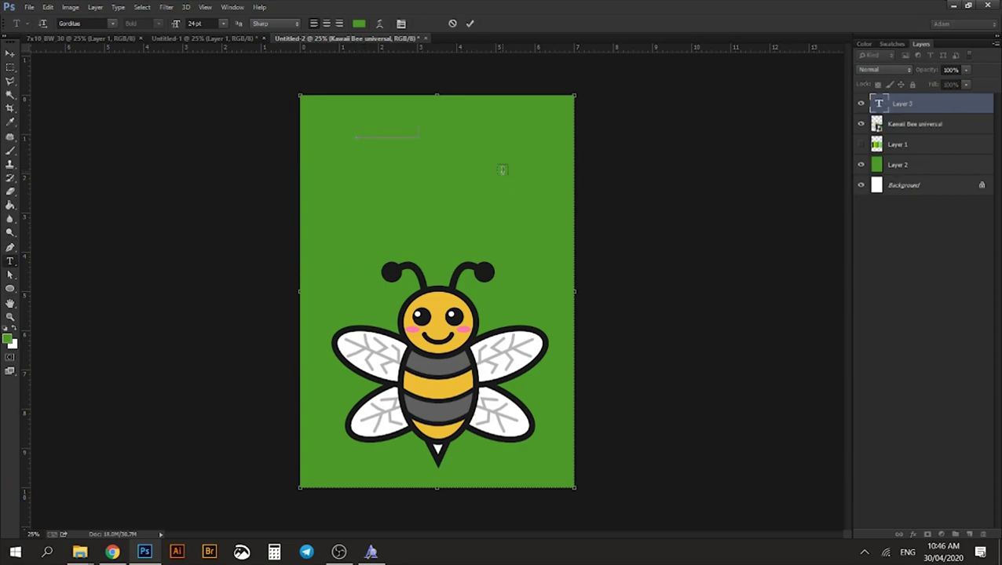
{"action": "key", "text": "ctrl+a"}
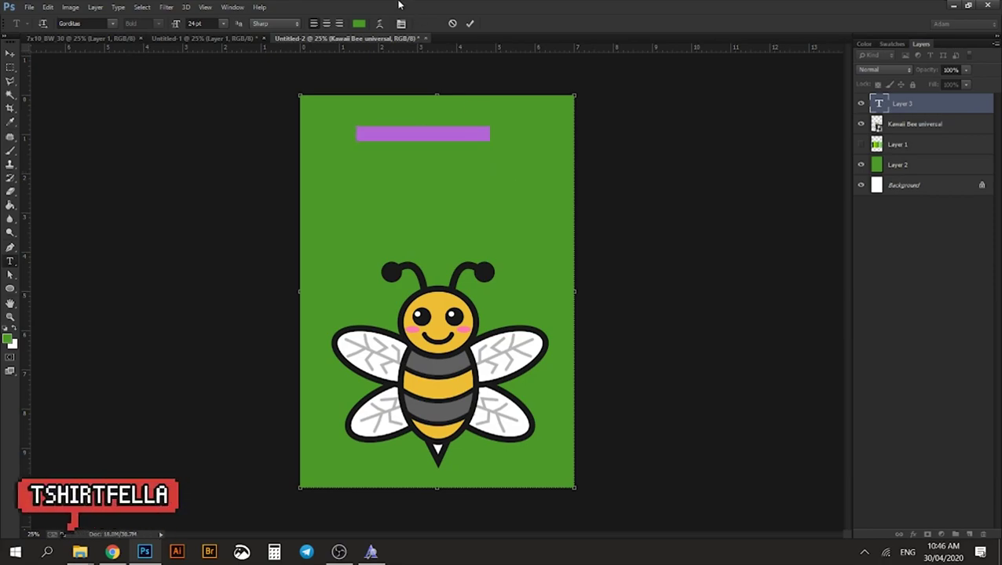
{"action": "left_click", "coordinate": [359, 24]}
{"action": "type", "text": "ffffff"}
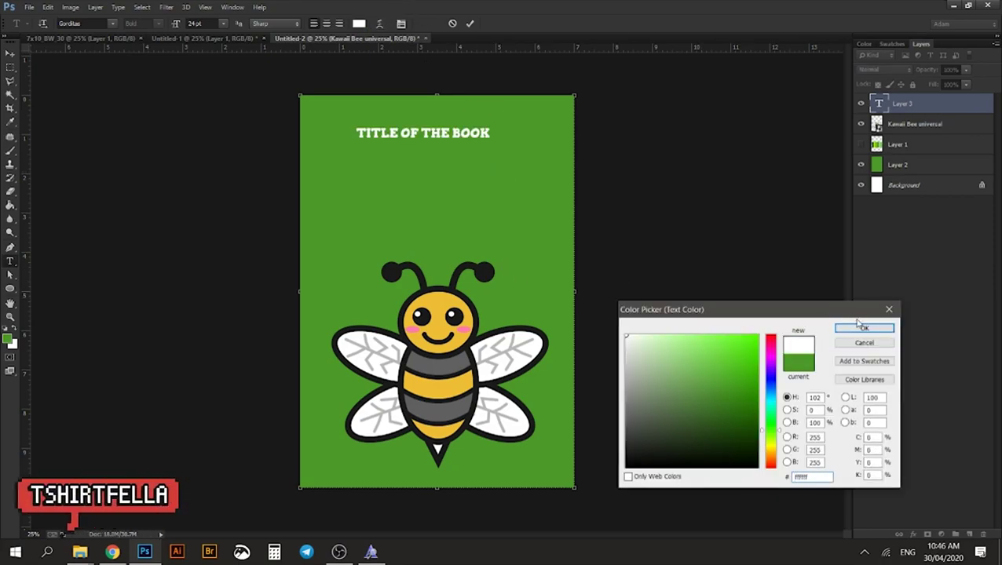
{"action": "left_click", "coordinate": [863, 327]}
{"action": "left_click", "coordinate": [469, 25]}
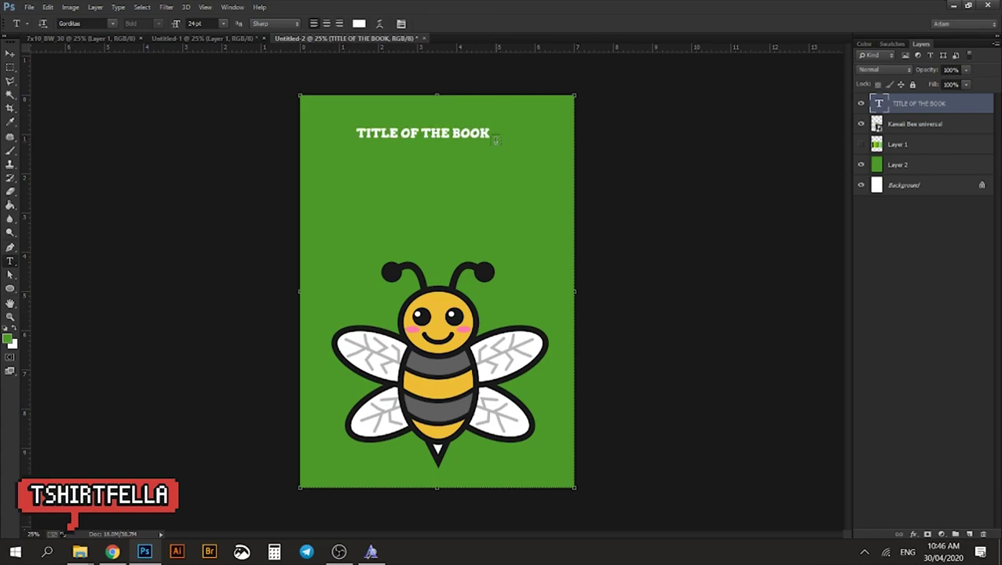
Enlarge the title to about four-fifths of the cover width and centre it horizontally on the canvas
{"action": "key", "text": "v"}
{"action": "key", "text": "ctrl+t"}
{"action": "left_click_drag", "start_coordinate": [492, 141], "coordinate": [520, 139]}
{"action": "key", "text": "Return"}
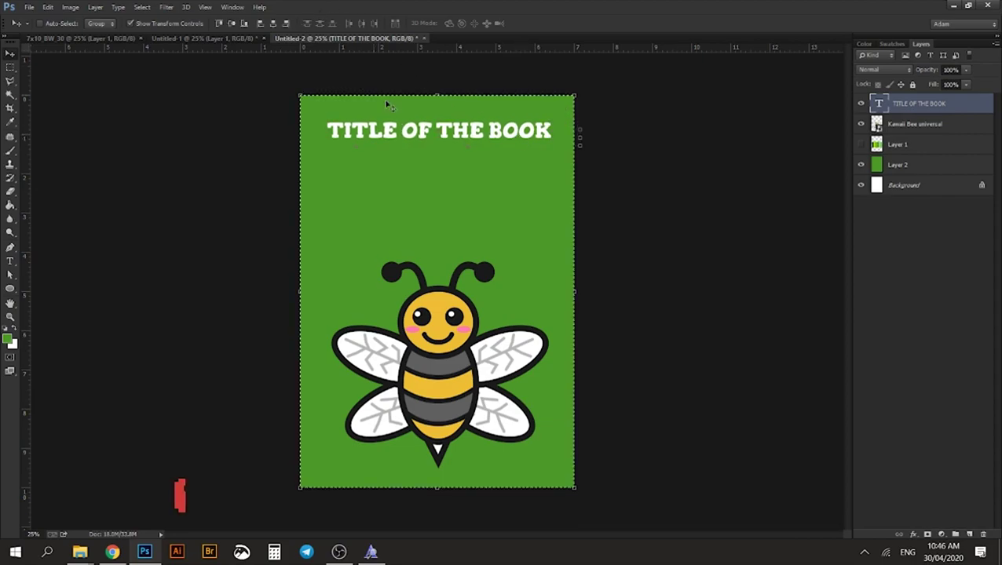
{"action": "key", "text": "ctrl+a"}
{"action": "left_click", "coordinate": [273, 24]}
{"action": "key", "text": "ctrl+d"}
Place a vertical and a horizontal guide through the centre of the cover, using the green background layer for snapping
{"action": "left_click", "coordinate": [924, 164]}
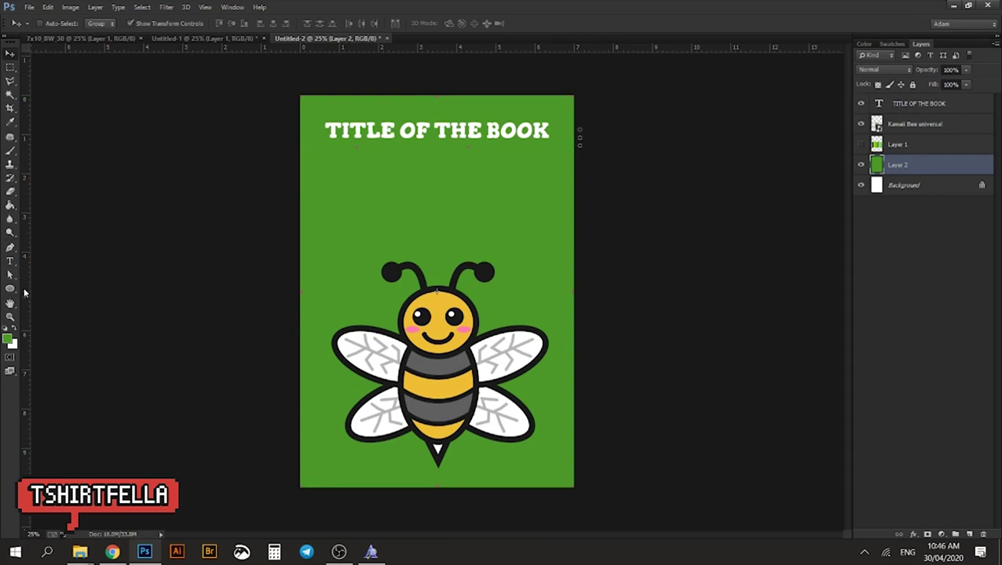
{"action": "left_click_drag", "start_coordinate": [88, 284], "coordinate": [437, 330]}
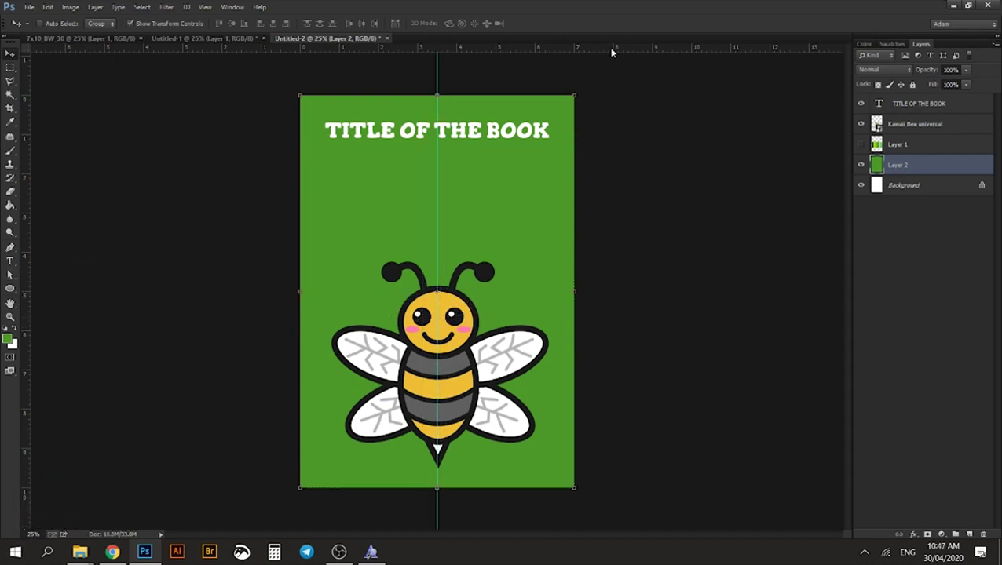
{"action": "left_click_drag", "start_coordinate": [616, 49], "coordinate": [637, 291]}
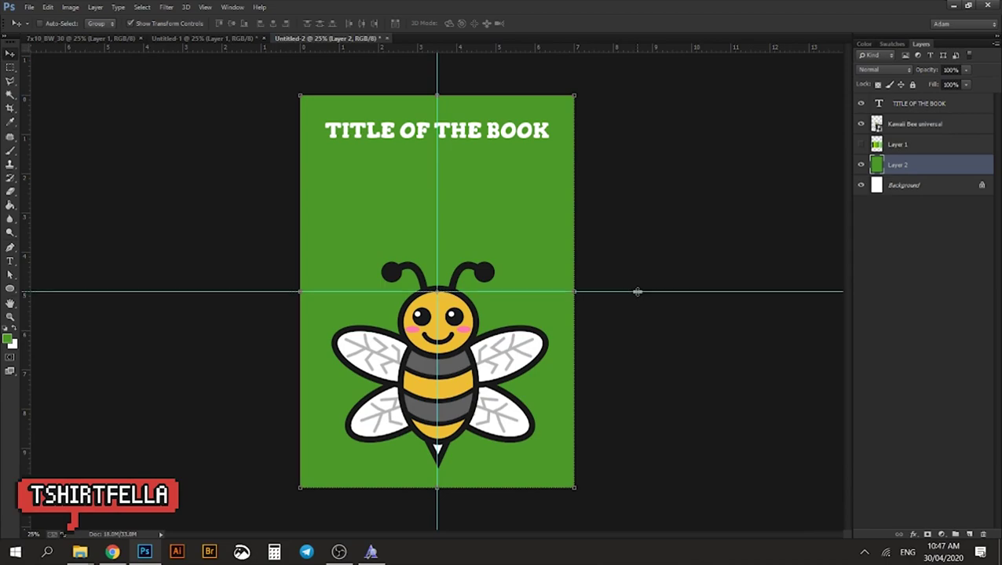
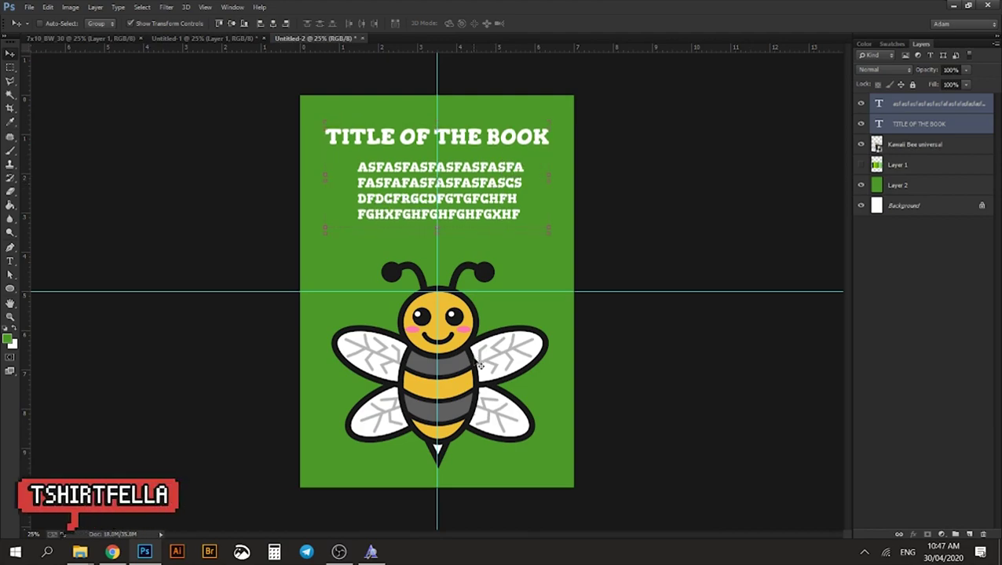
Align the large bee to the vertical centre guide and duplicate it onto a layer directly beneath the original
{"action": "left_click", "coordinate": [920, 148]}
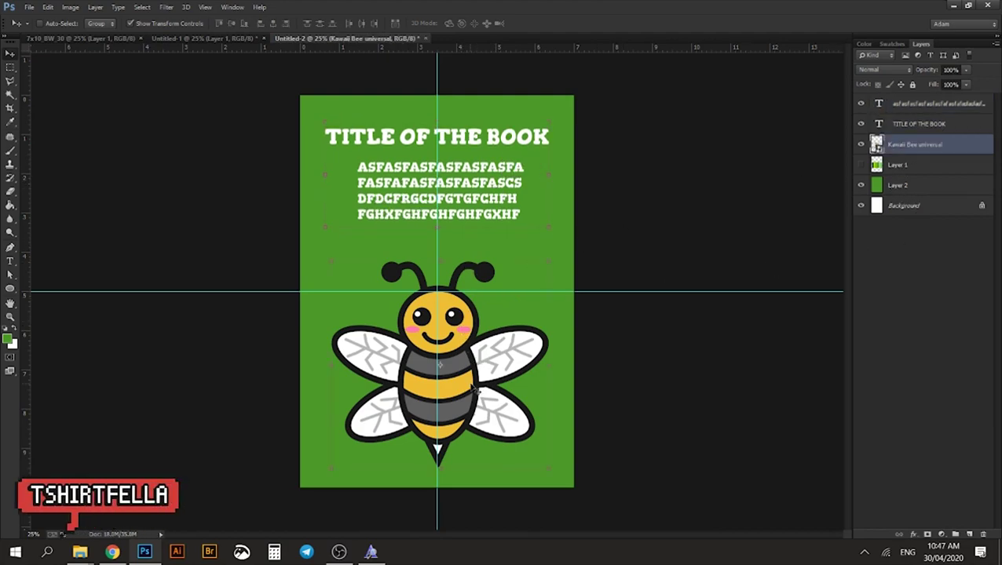
{"action": "left_click_drag", "start_coordinate": [479, 390], "coordinate": [474, 387]}
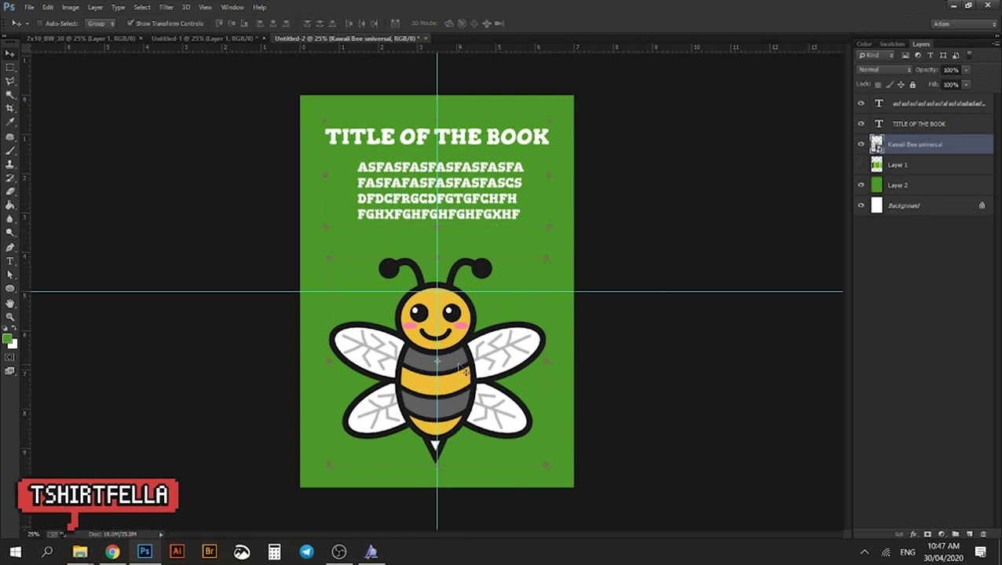
{"action": "key", "text": "ctrl+j"}
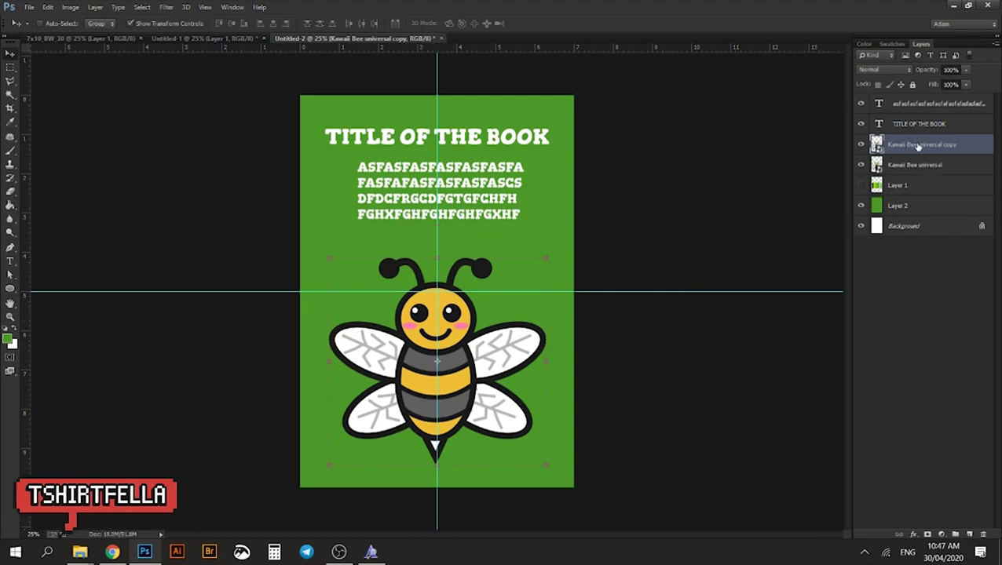
{"action": "key", "text": "ctrl+bracketleft"}
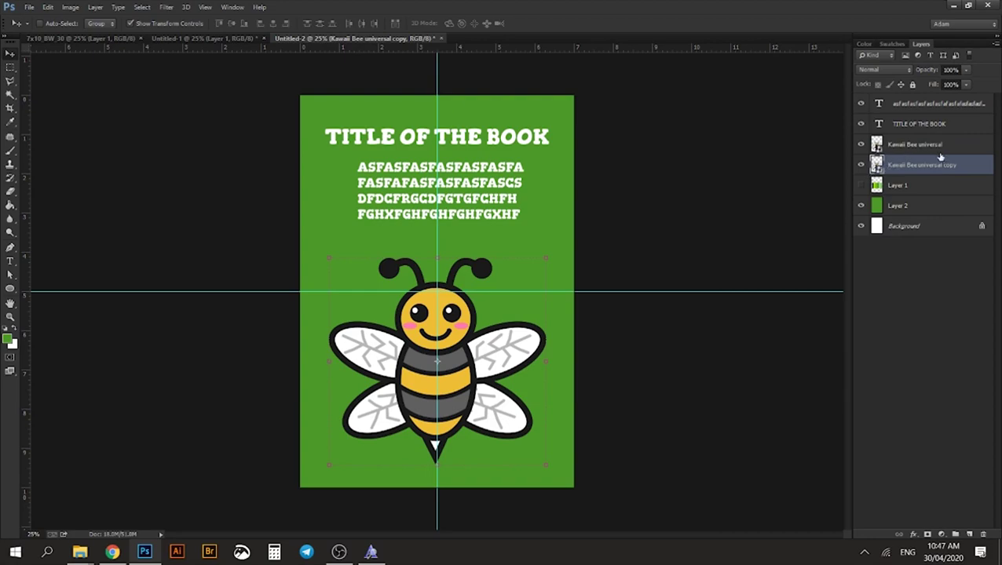
{"action": "key", "text": "ctrl+bracketright"}
{"action": "key", "text": "ctrl+bracketleft"}
{"action": "key", "text": "ctrl+bracketright"}
{"action": "key", "text": "ctrl+bracketleft"}
Shrink the bee copy to about a quarter of the cover width and place it in the cover's upper-left corner
{"action": "left_click_drag", "start_coordinate": [492, 381], "coordinate": [510, 280]}
{"action": "key", "text": "ctrl+t"}
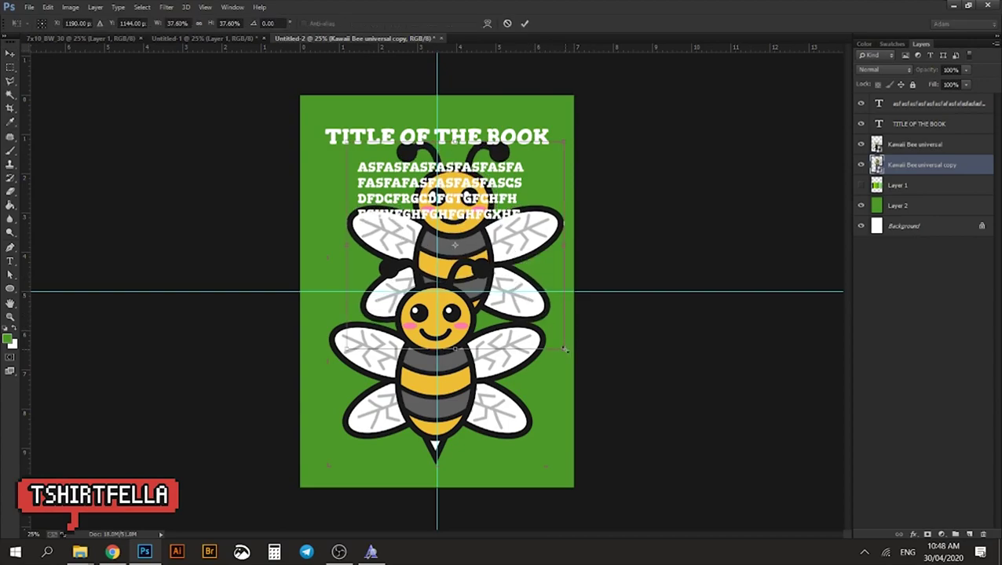
{"action": "left_click_drag", "start_coordinate": [564, 353], "coordinate": [362, 154]}
{"action": "key", "text": "Return"}
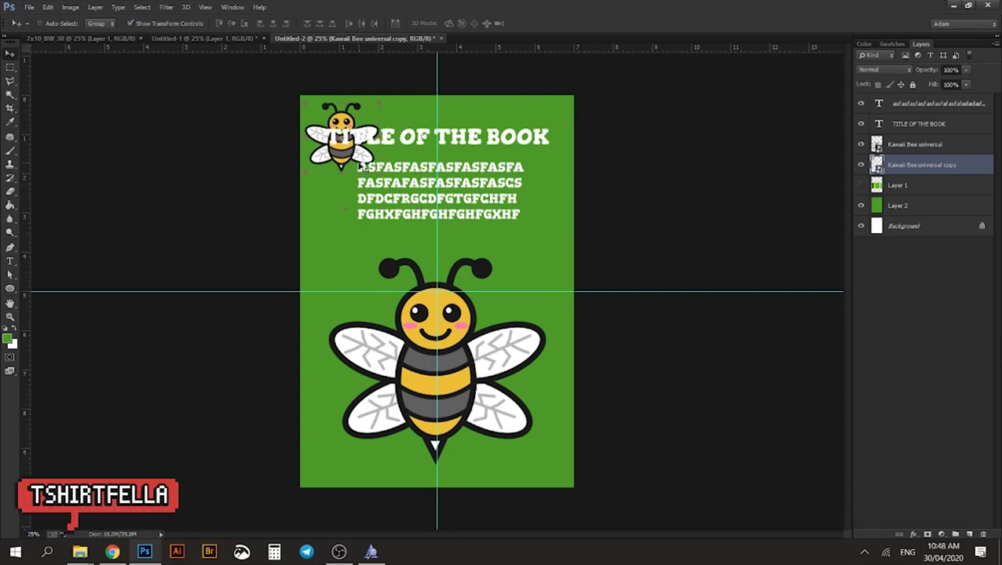
{"action": "mouse_move", "coordinate": [369, 139]}
{"action": "left_mouse_down"}
{"action": "mouse_move", "coordinate": [401, 110]}
{"action": "mouse_move", "coordinate": [375, 134]}
{"action": "left_mouse_up"}
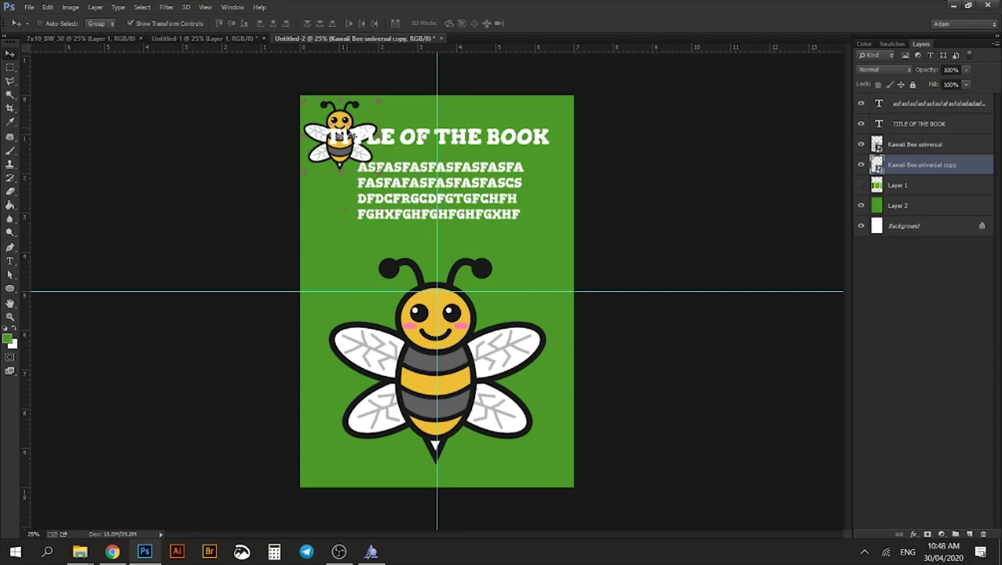
Duplicate the small bee twice to form an evenly spaced row of three across the top of the cover
{"action": "key", "text": "ctrl+j"}
{"action": "left_click_drag", "start_coordinate": [362, 126], "coordinate": [569, 138]}
{"action": "key", "text": "ctrl+j"}
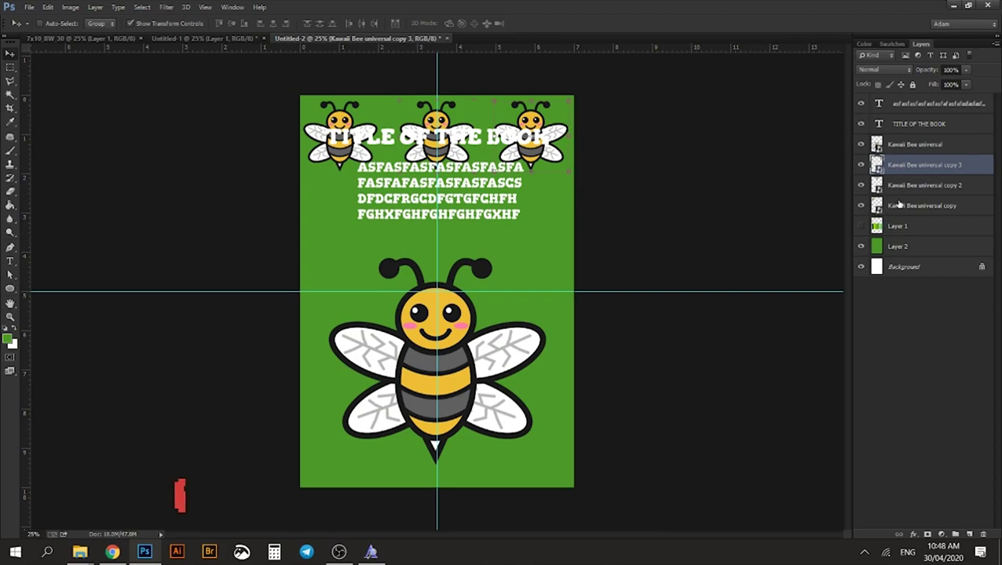
{"action": "key", "text": "z"}
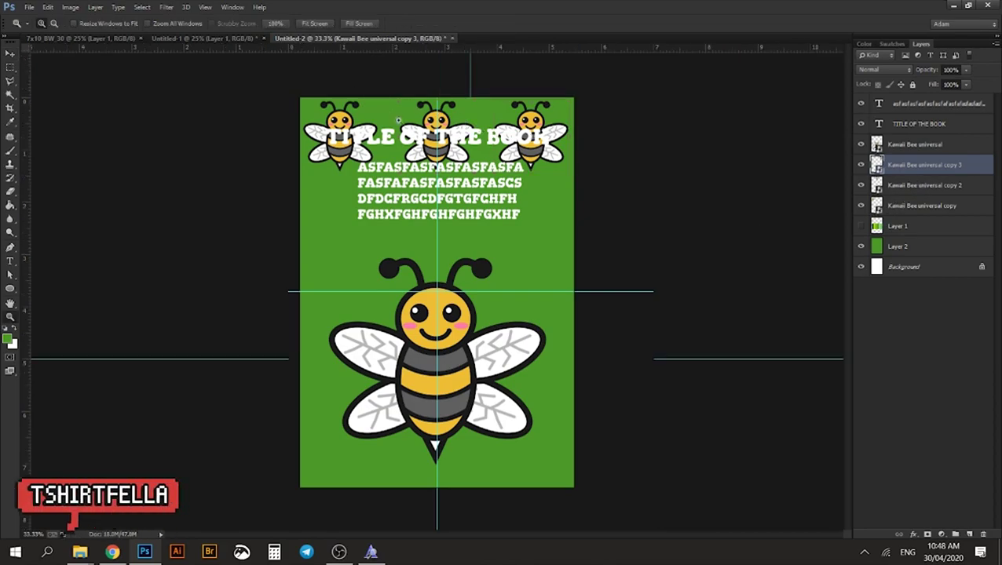
{"action": "left_click", "coordinate": [648, 132]}
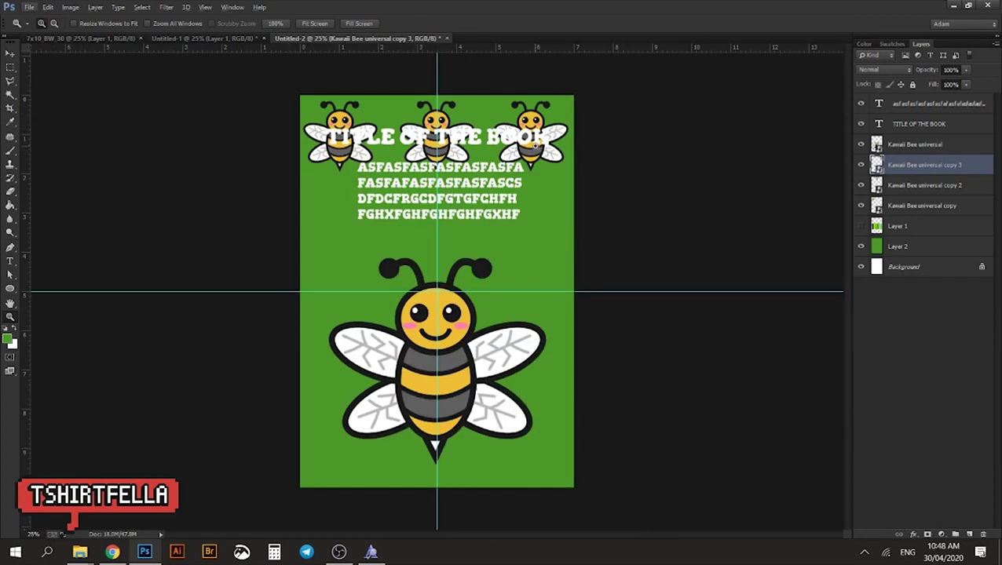
{"action": "key", "text": "alt+v"}
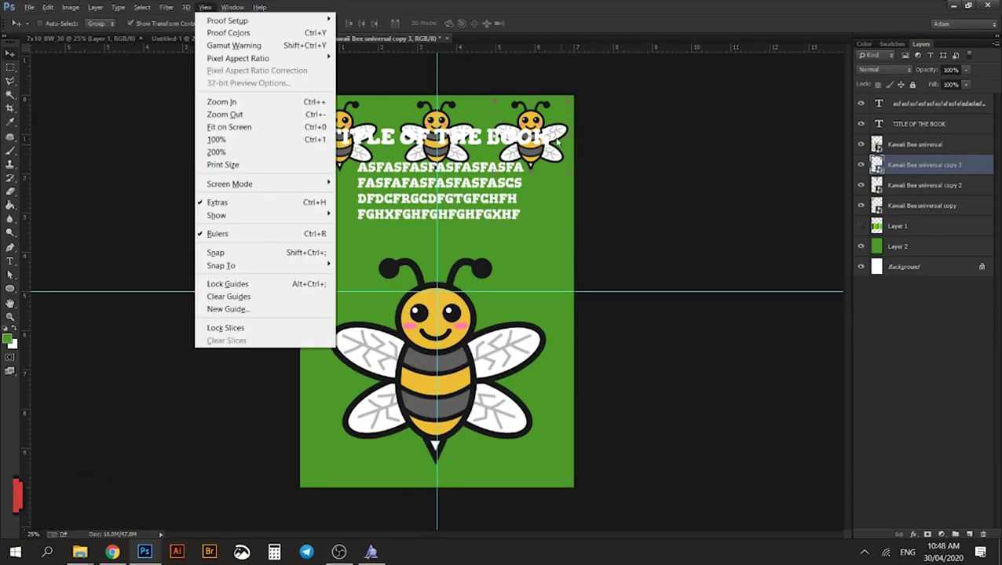
{"action": "key", "text": "Escape"}
{"action": "key", "text": "v"}
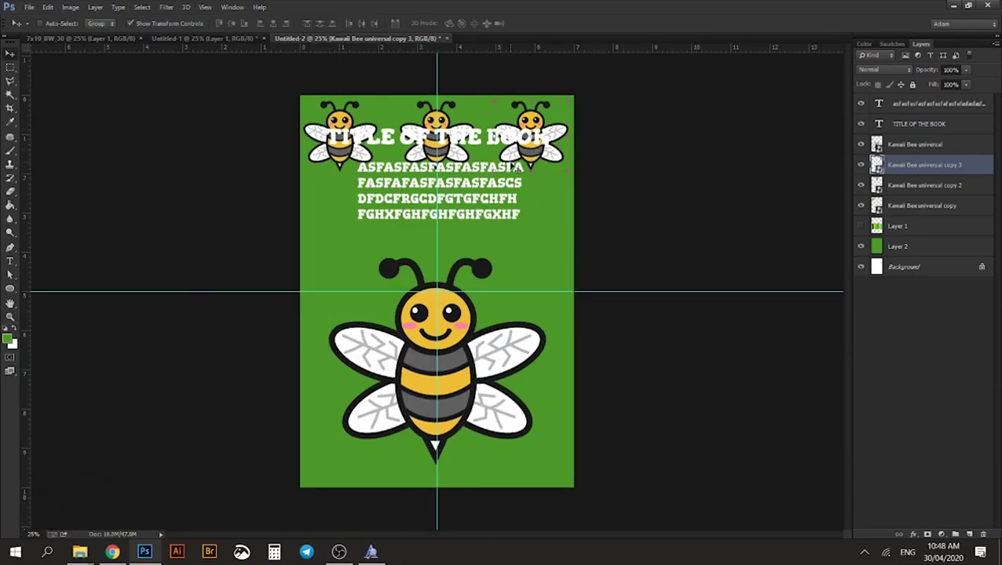
Centre the row of three small bees on the cover and merge their layers into one
{"action": "left_click", "coordinate": [922, 205], "text": "shift"}
{"action": "key", "text": "z"}
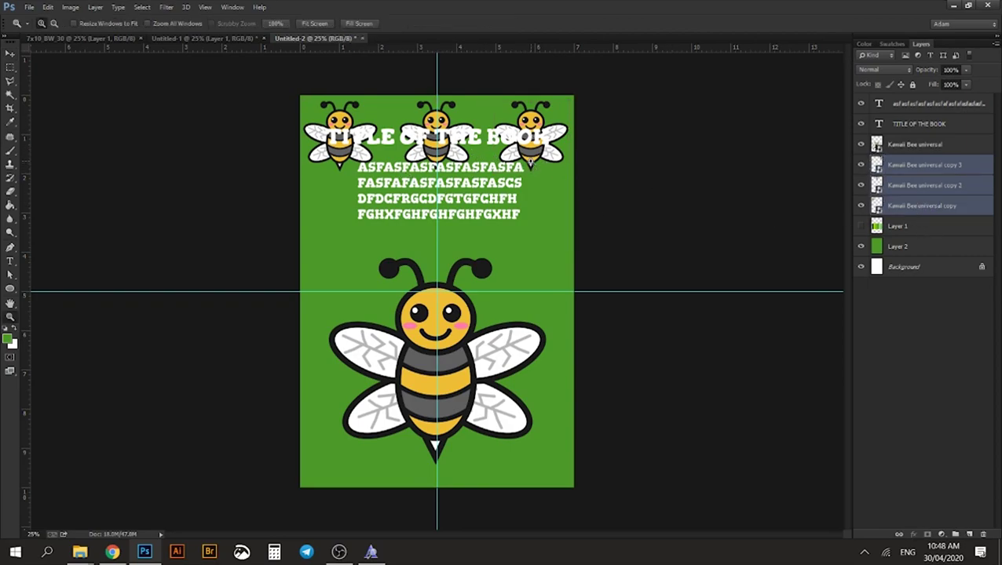
{"action": "key", "text": "v"}
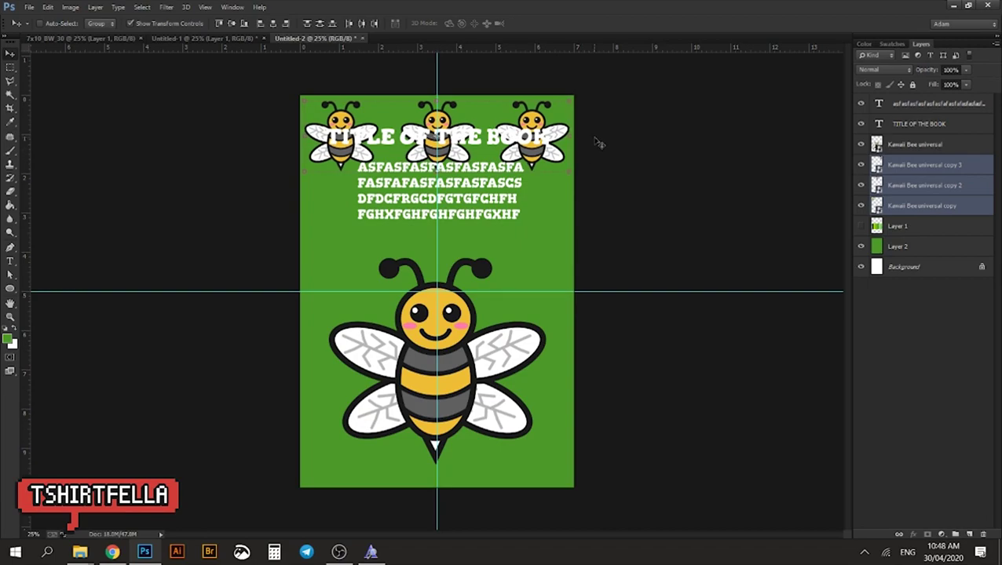
{"action": "left_click", "coordinate": [925, 164]}
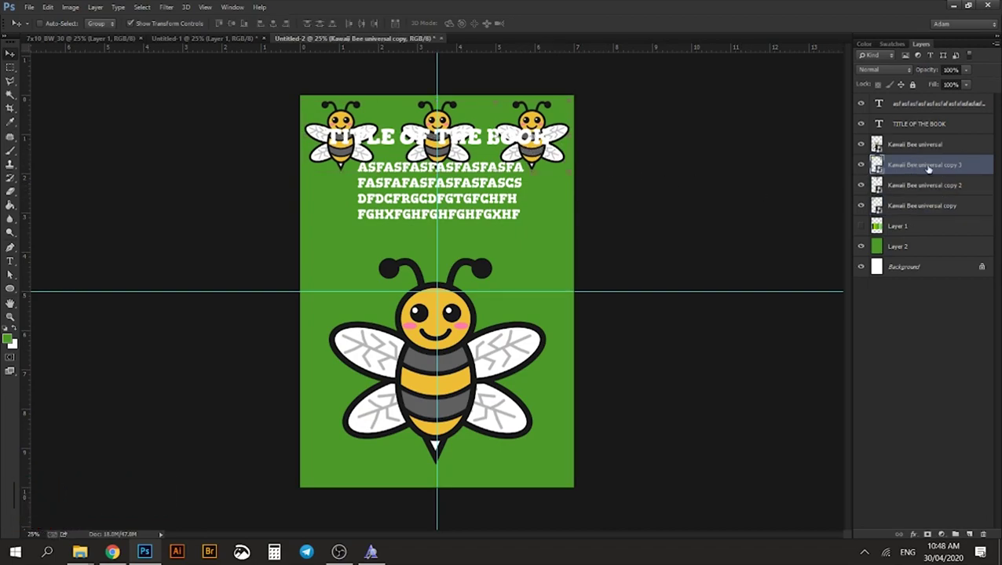
{"action": "left_click", "coordinate": [934, 206], "text": "shift"}
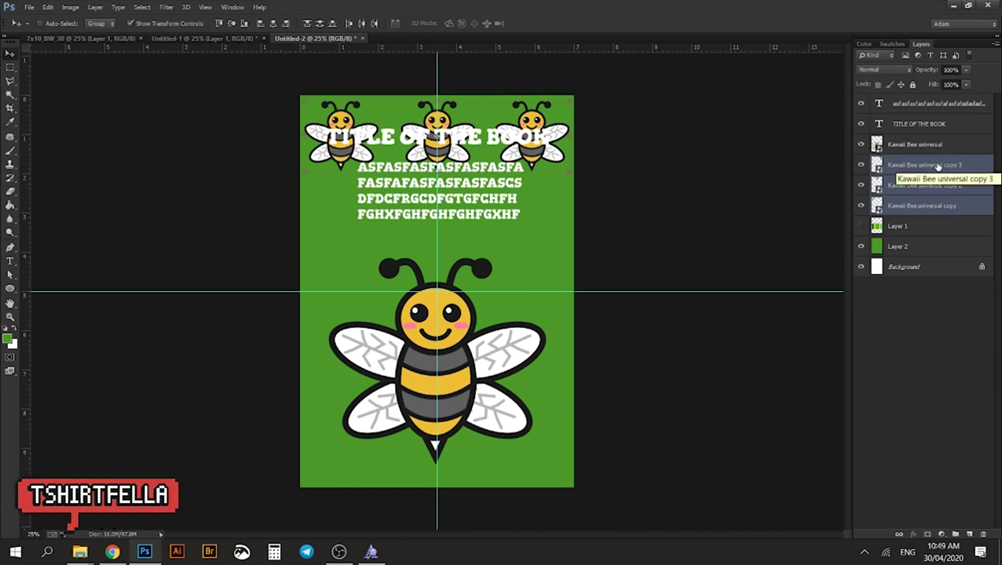
{"action": "key", "text": "ctrl+e"}
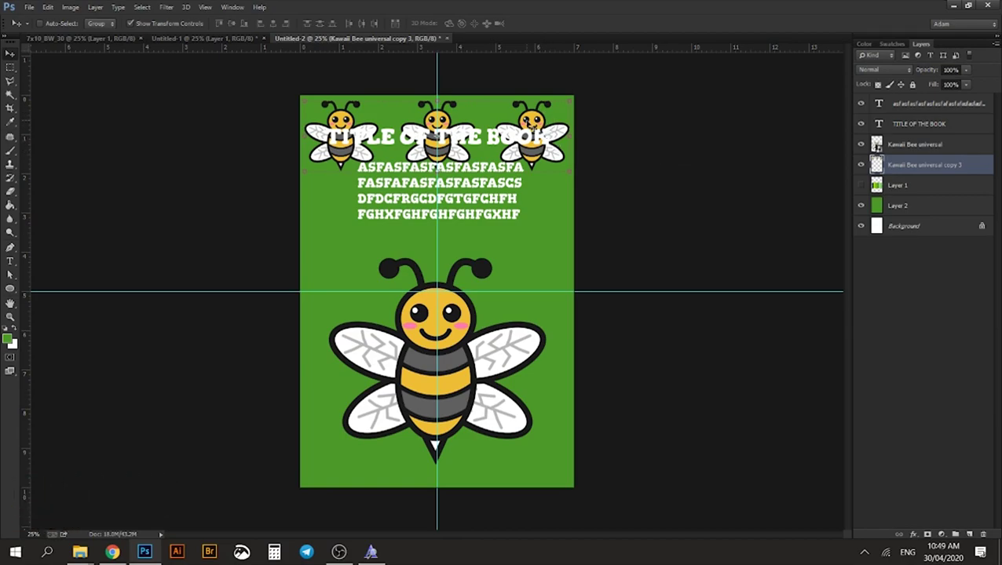
Duplicate the merged bee row down the cover until five evenly spaced rows fill the background
{"action": "left_click_drag", "start_coordinate": [532, 124], "coordinate": [550, 383]}
{"action": "key", "text": "ctrl+j"}
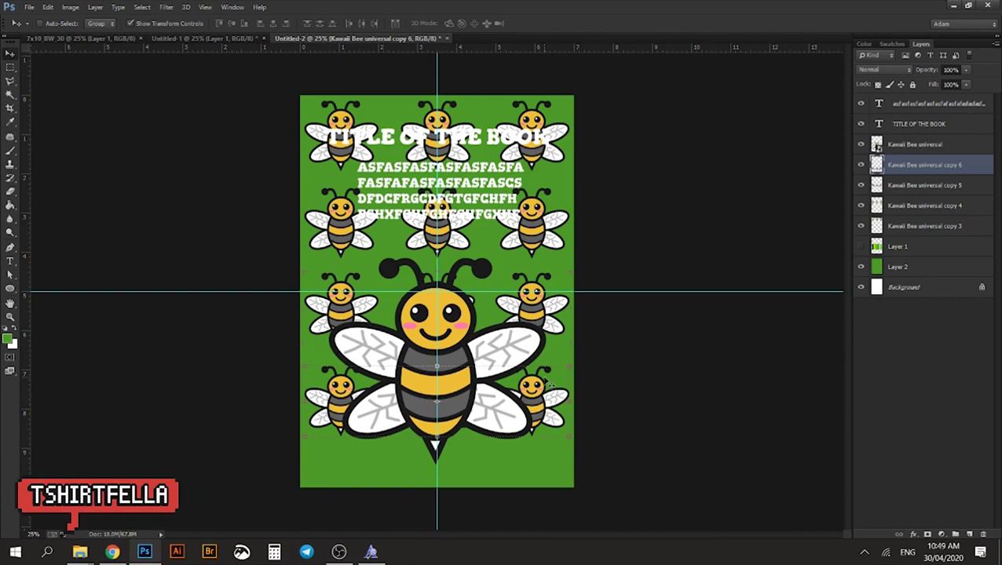
{"action": "key", "text": "ctrl+j"}
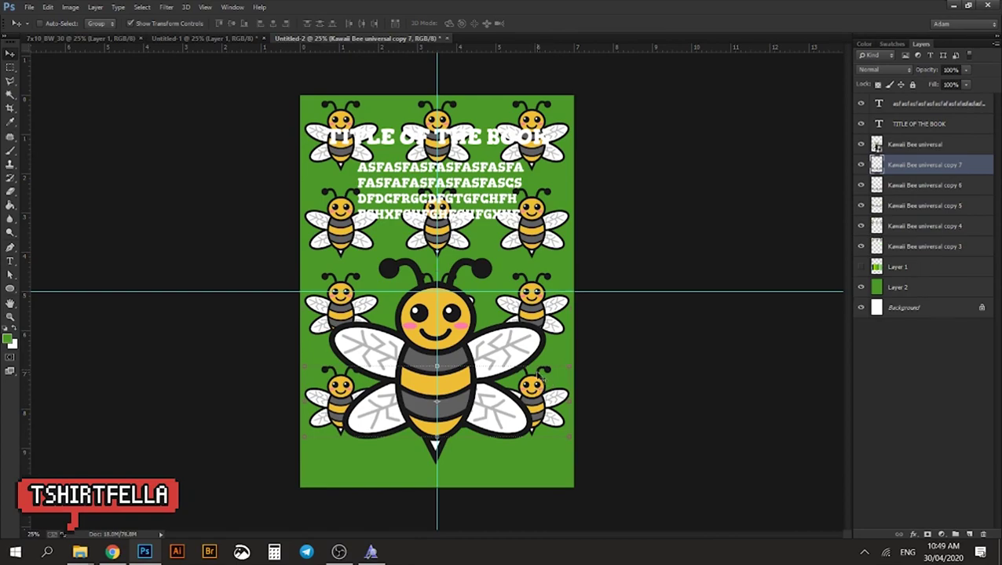
{"action": "left_click_drag", "start_coordinate": [541, 357], "coordinate": [541, 441]}
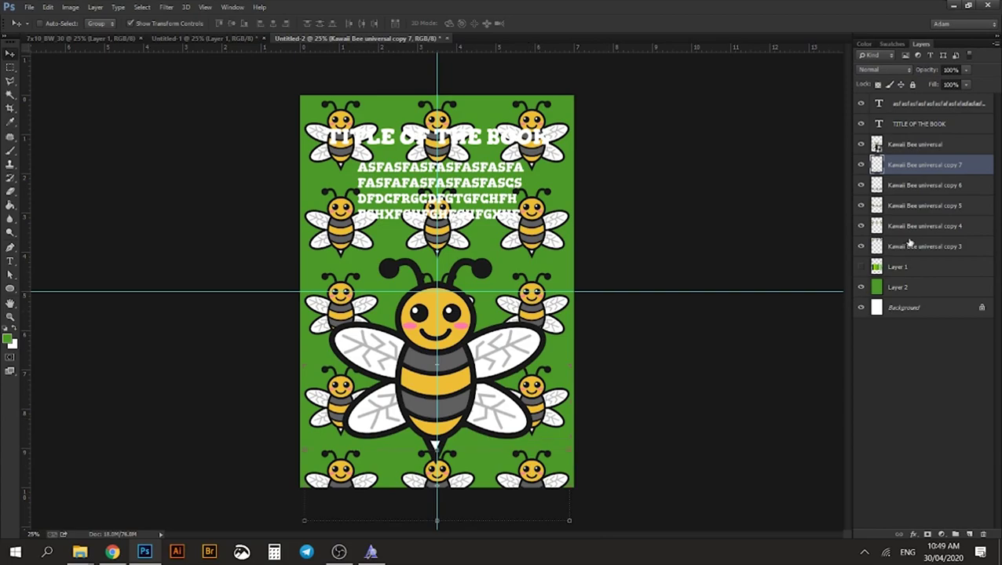
Select all five bee row layers and shift them slightly upward together, leaving the large bee in place
{"action": "left_click", "coordinate": [920, 145]}
{"action": "left_click", "coordinate": [924, 165]}
{"action": "left_click", "coordinate": [925, 246], "text": "shift"}
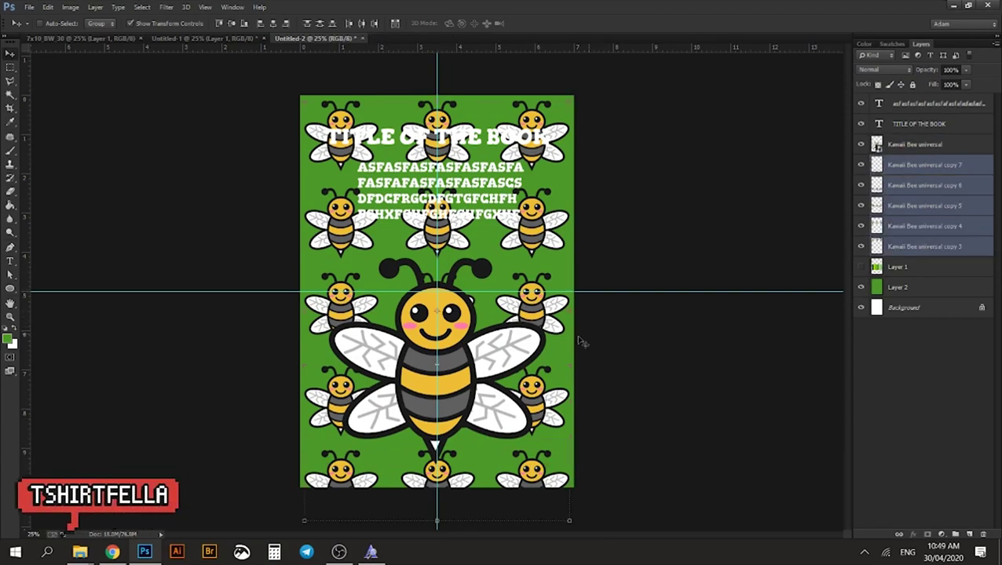
{"action": "left_click_drag", "start_coordinate": [532, 401], "coordinate": [543, 367]}
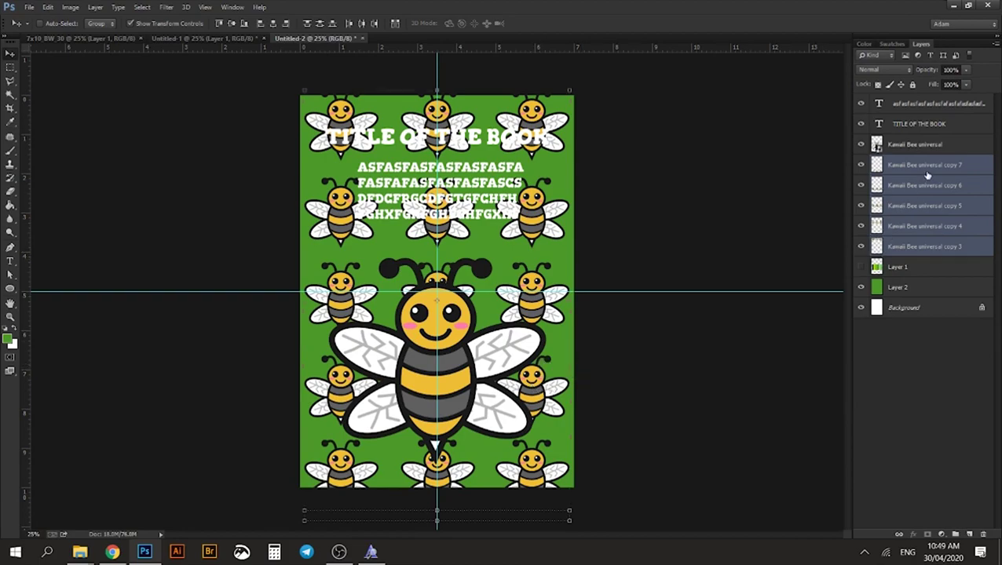
Merge the five bee rows into one pattern layer and set its opacity to 17%
{"action": "key", "text": "ctrl+e"}
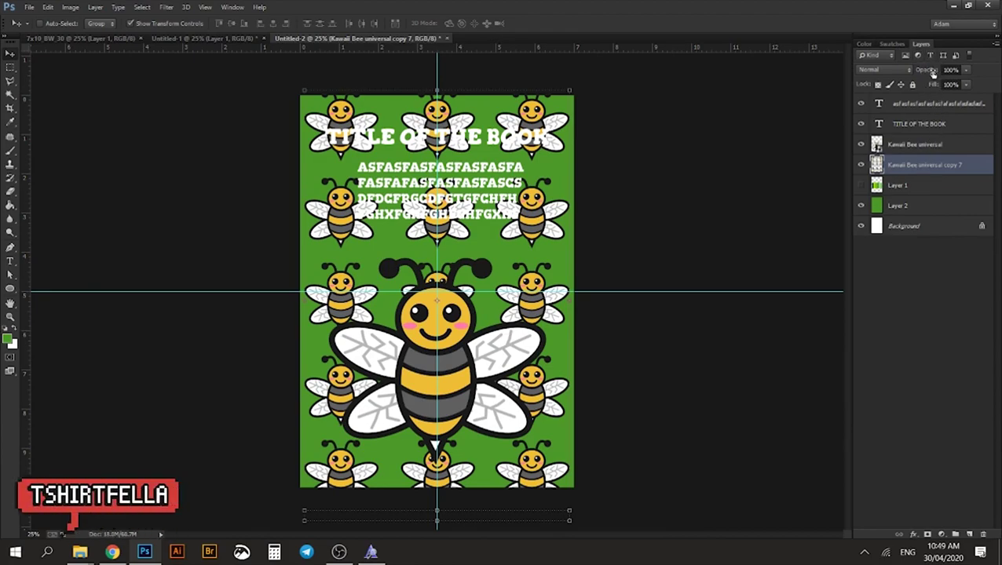
{"action": "left_click_drag", "start_coordinate": [932, 73], "coordinate": [890, 72]}
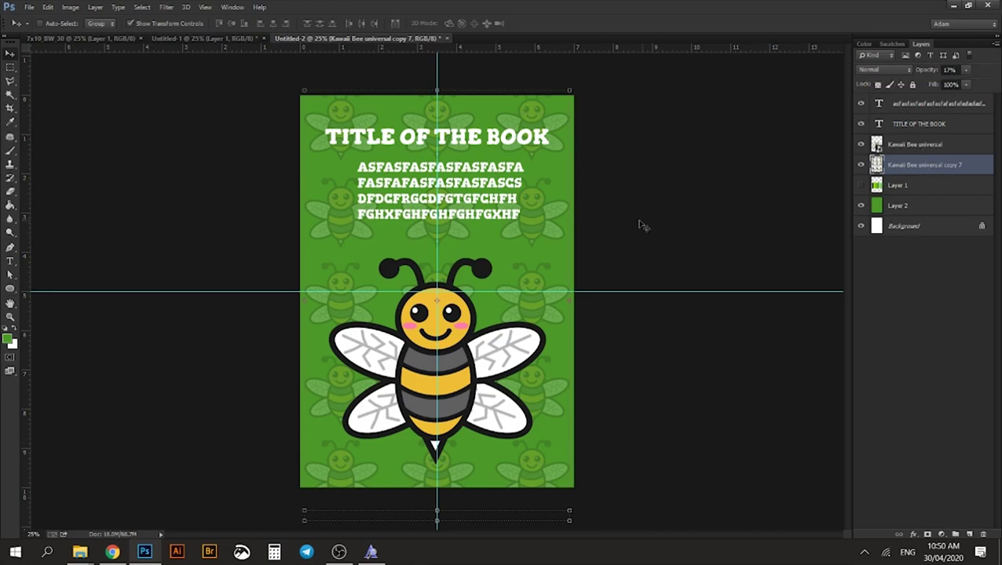
{"action": "key", "text": "z"}
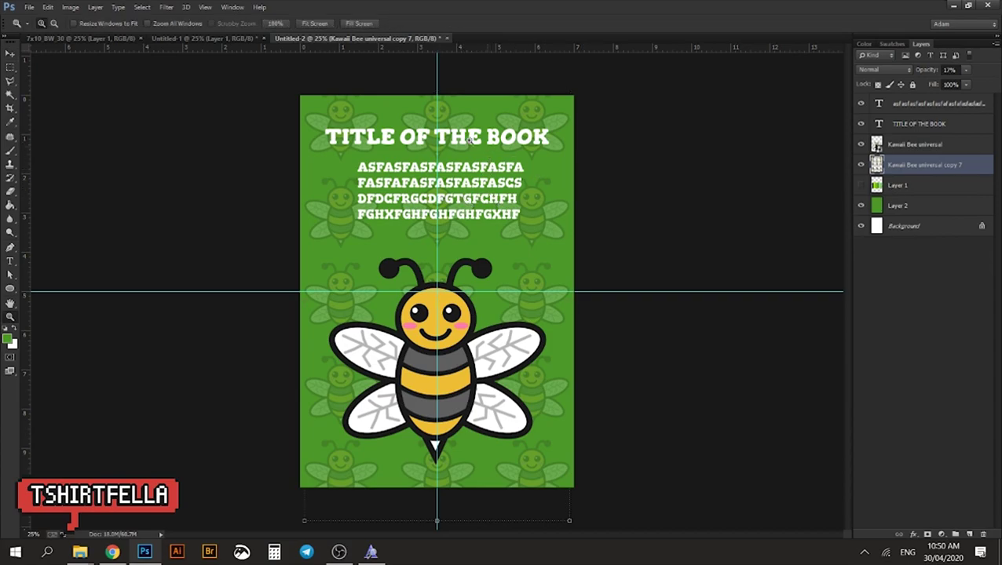
Select the title and subtitle text layers and shift them slightly down together, keeping them centred
{"action": "left_click", "coordinate": [918, 124]}
{"action": "key", "text": "v"}
{"action": "left_click", "coordinate": [918, 105], "text": "shift"}
{"action": "left_click_drag", "start_coordinate": [474, 199], "coordinate": [473, 206]}
{"action": "key", "text": "z"}
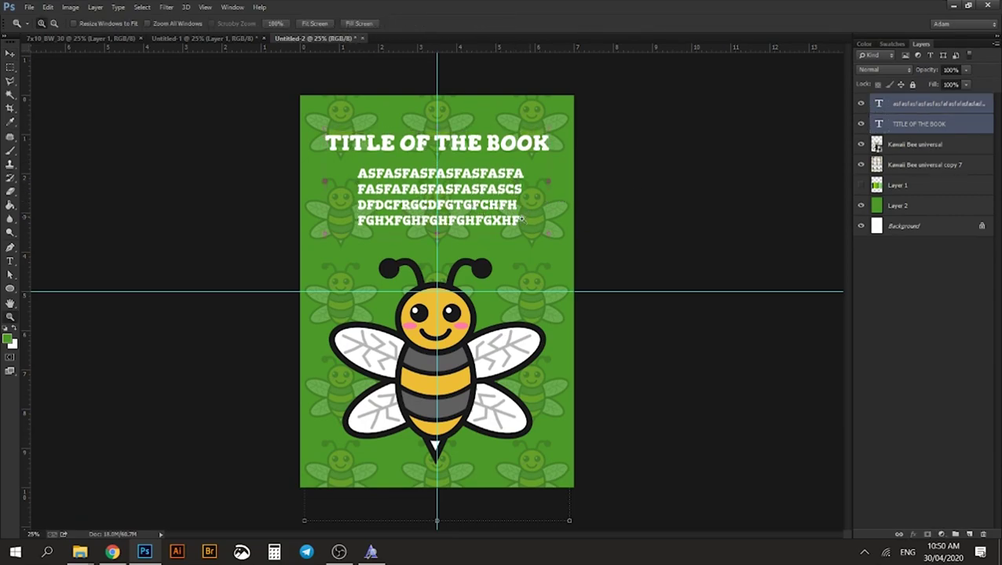
On the merged bee pattern layer, erase the small faint bee behind the middle of the subtitle text using the Eraser
{"action": "key", "text": "v"}
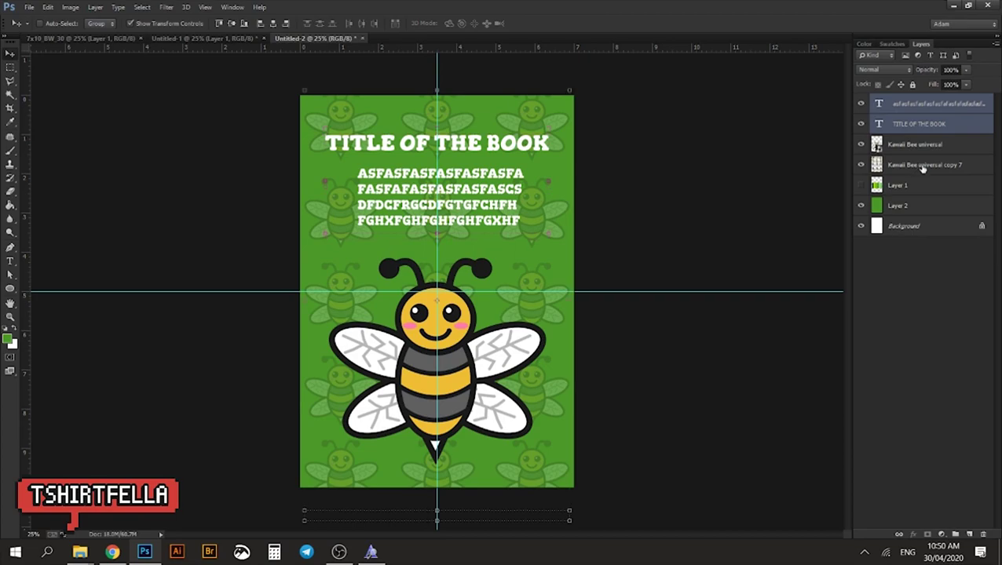
{"action": "left_click", "coordinate": [922, 166]}
{"action": "key", "text": "z"}
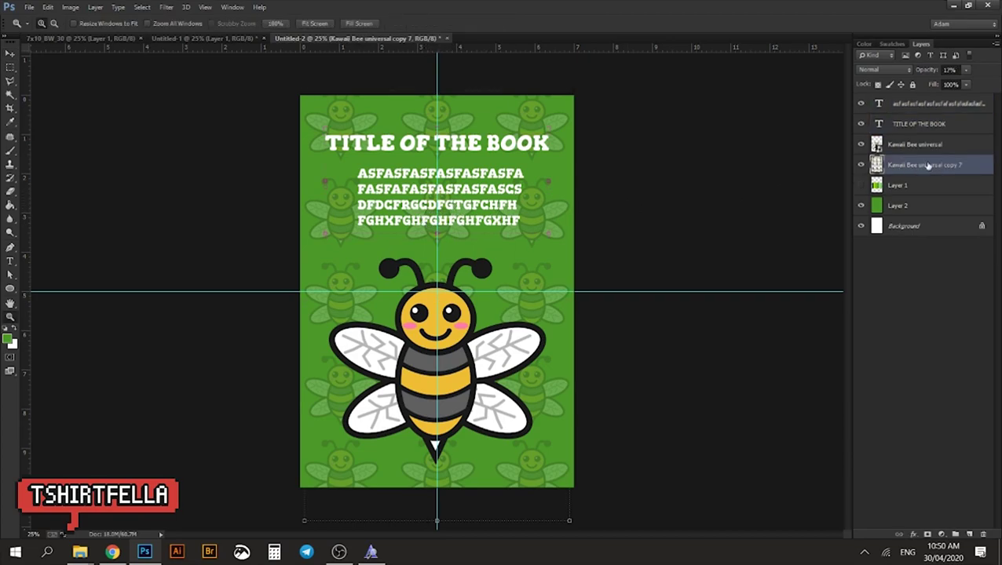
{"action": "key", "text": "e"}
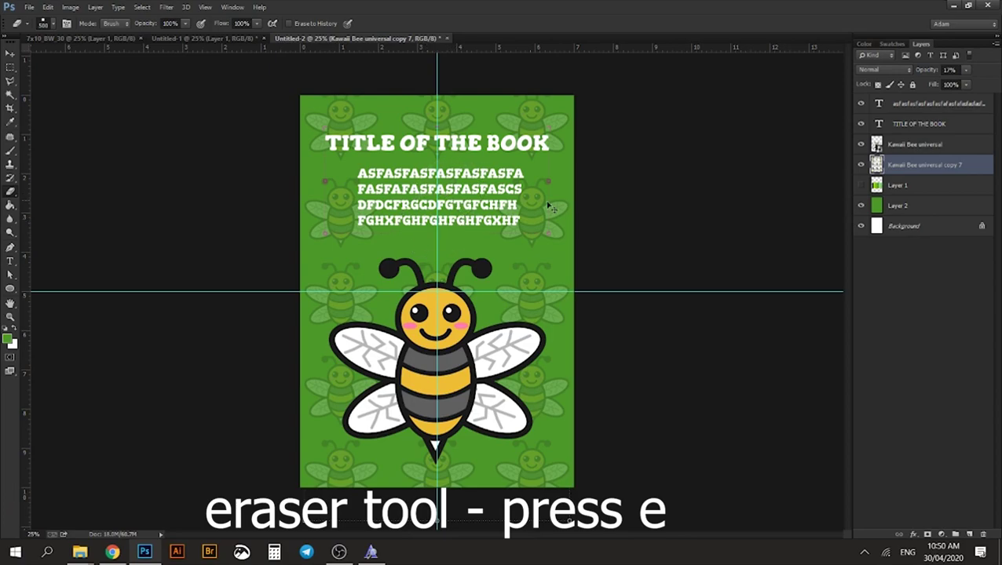
{"action": "key", "text": "z"}
{"action": "left_click", "coordinate": [626, 191]}
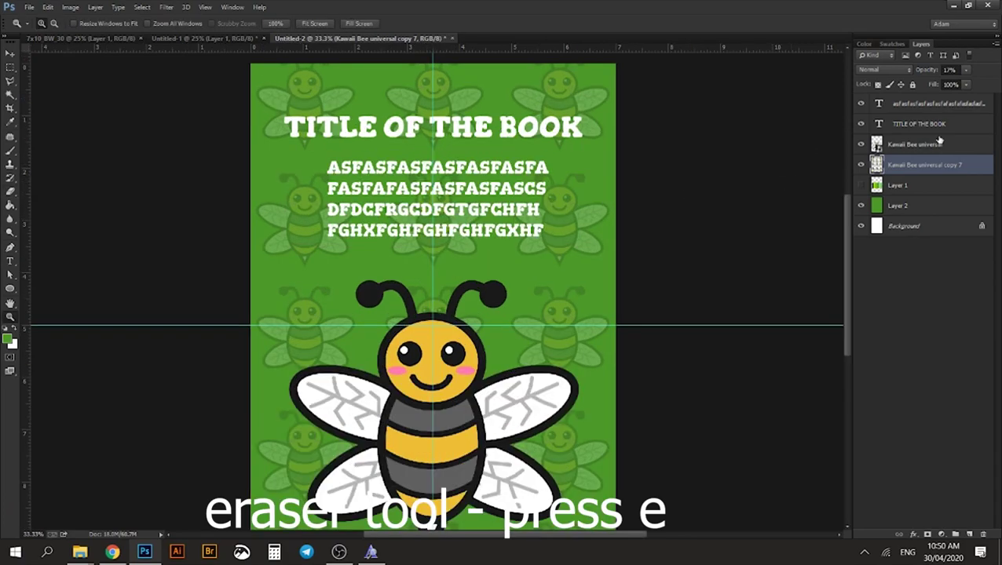
{"action": "left_click_drag", "start_coordinate": [548, 141], "coordinate": [585, 178]}
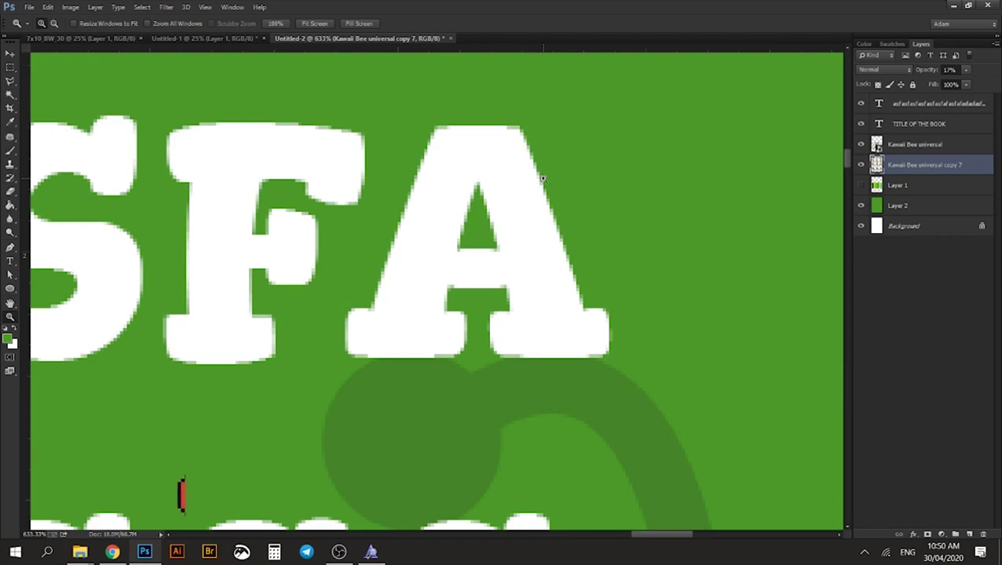
{"action": "left_click", "coordinate": [587, 182], "text": "alt"}
{"action": "left_click", "coordinate": [588, 182], "text": "alt"}
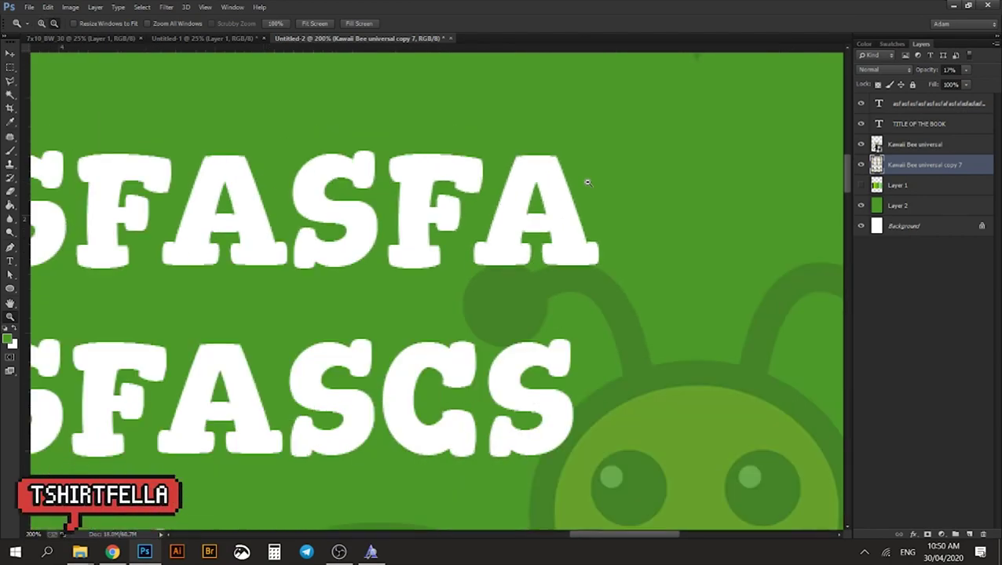
{"action": "left_click", "coordinate": [587, 182], "text": "alt"}
{"action": "left_click", "coordinate": [587, 182], "text": "alt"}
{"action": "left_click", "coordinate": [587, 182], "text": "alt"}
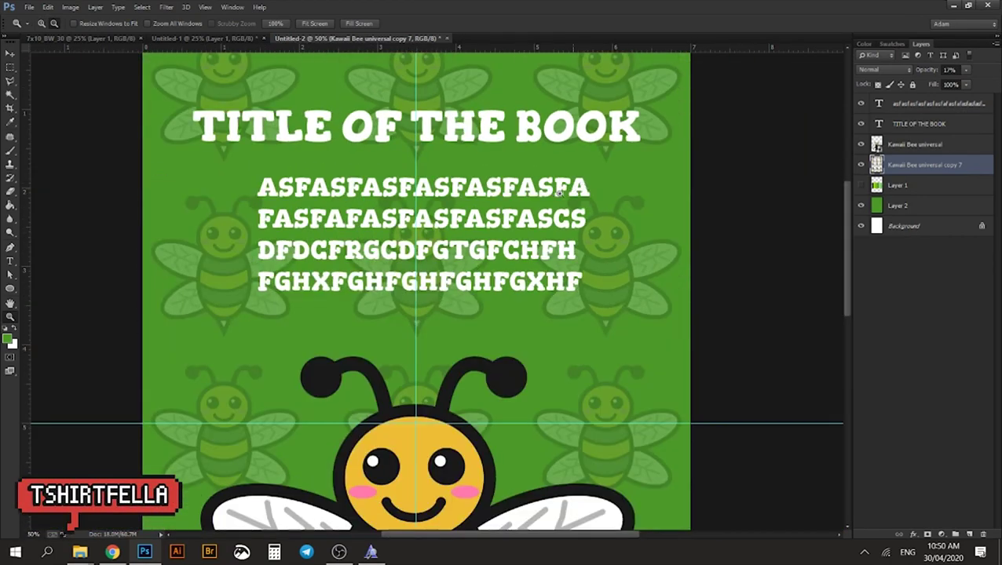
{"action": "scroll", "coordinate": [687, 172], "scroll_direction": "left", "scroll_amount": 2}
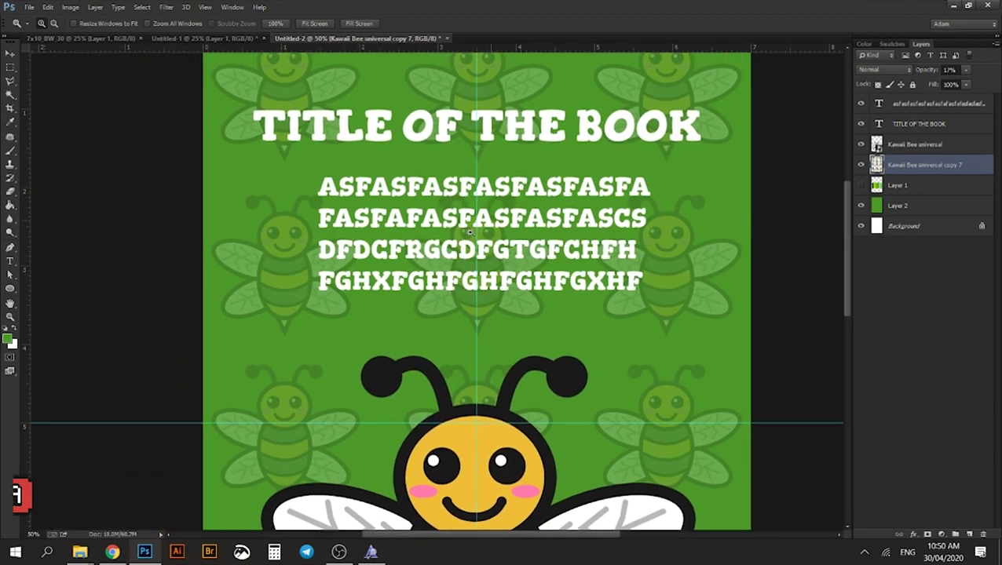
{"action": "key", "text": "e"}
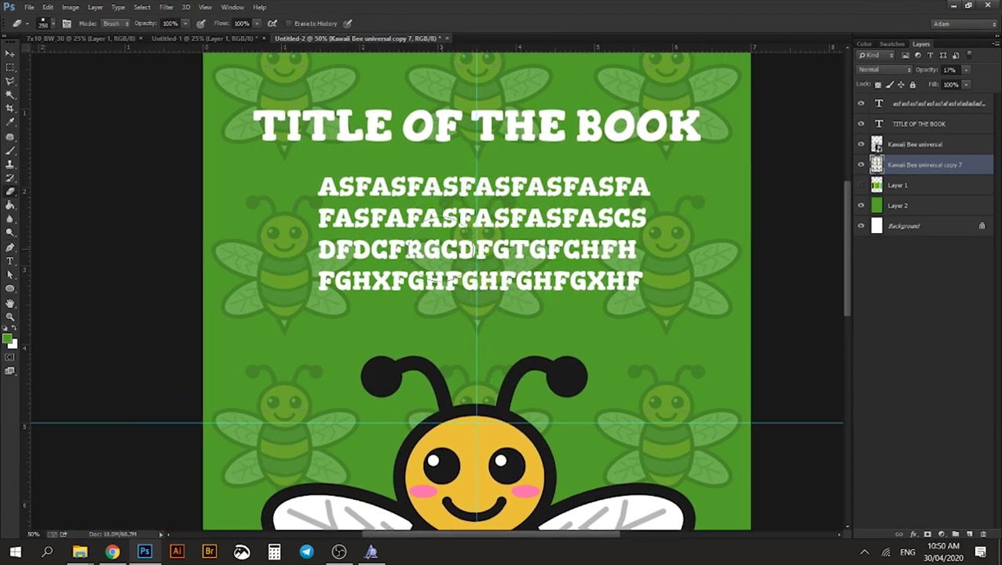
{"action": "key", "text": "bracketleft"}
{"action": "key", "text": "bracketleft"}
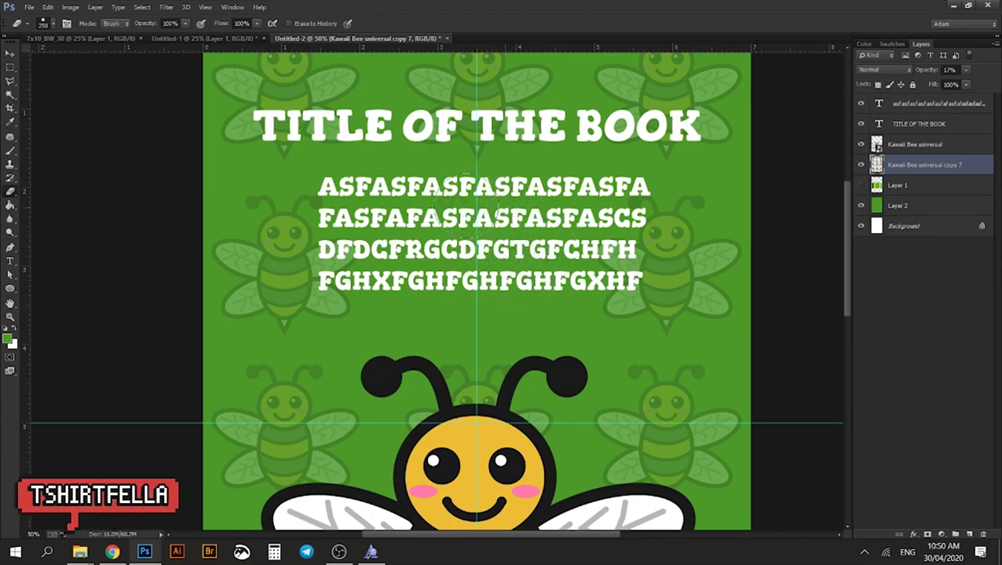
{"action": "key", "text": "v"}
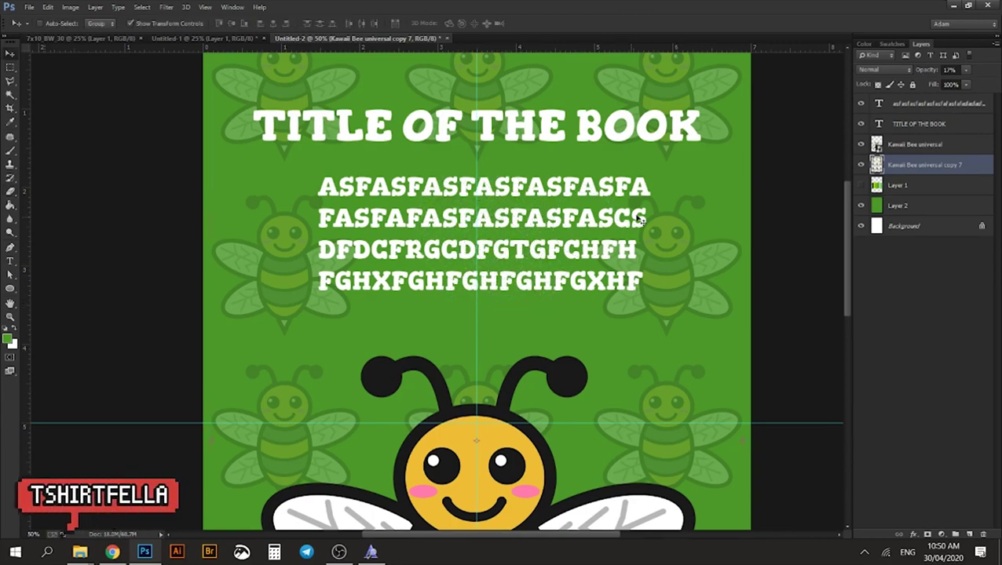
{"action": "key", "text": "z"}
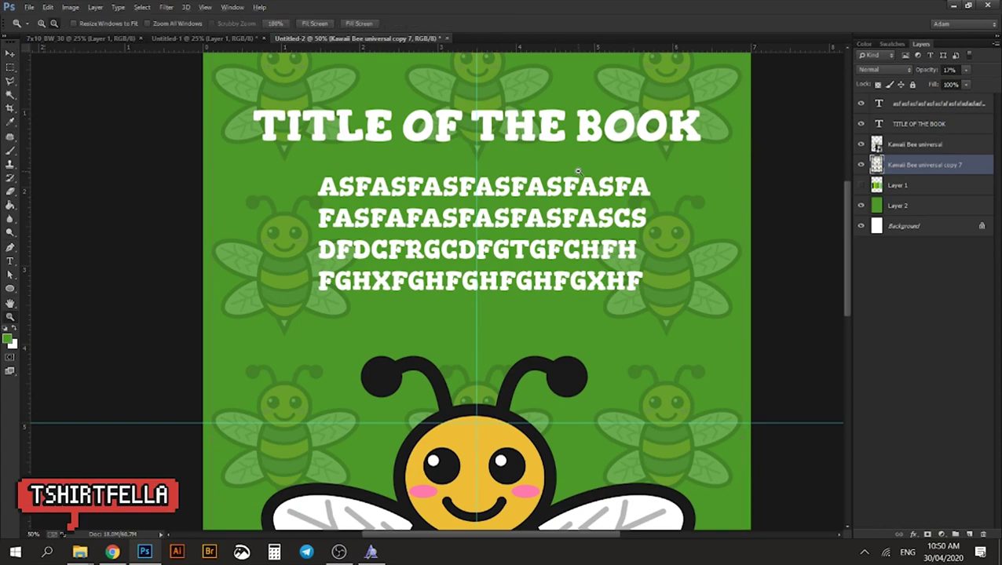
{"action": "left_click", "coordinate": [578, 171], "text": "alt"}
{"action": "key", "text": "ctrl"}
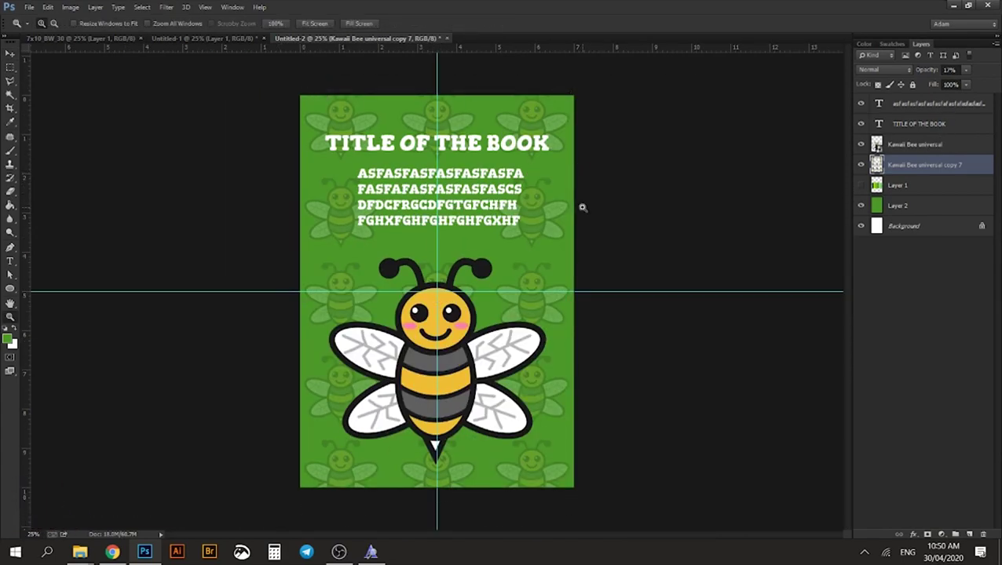
Move the title and subtitle text layers together a little further down towards the large bee
{"action": "left_click", "coordinate": [484, 155]}
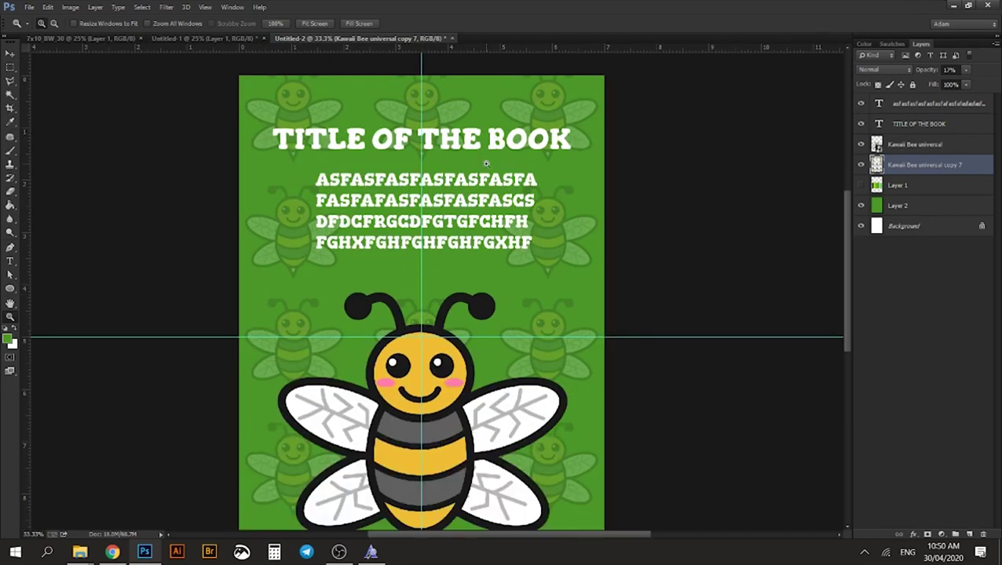
{"action": "key", "text": "v"}
{"action": "left_click", "coordinate": [924, 122]}
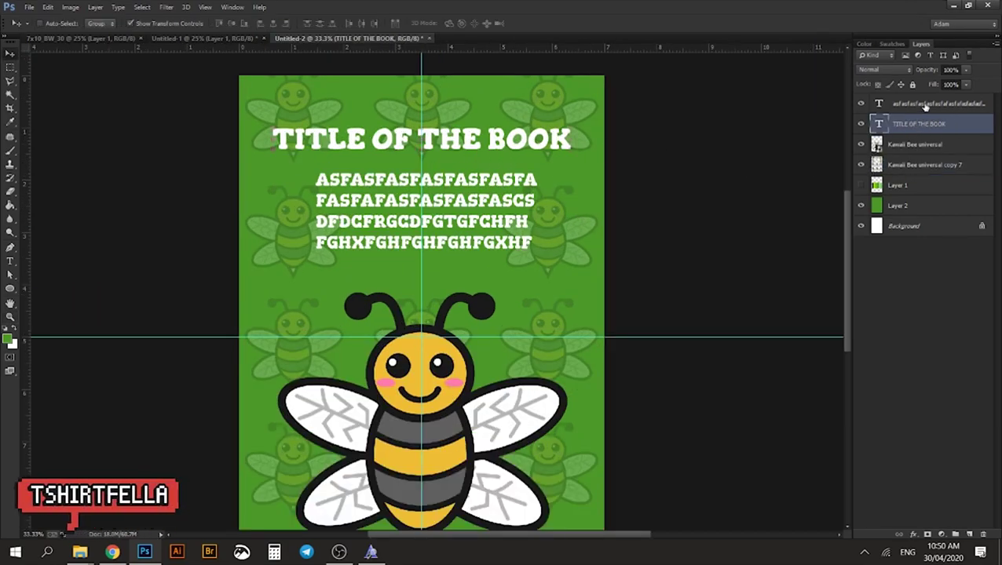
{"action": "left_click", "coordinate": [924, 105], "text": "shift"}
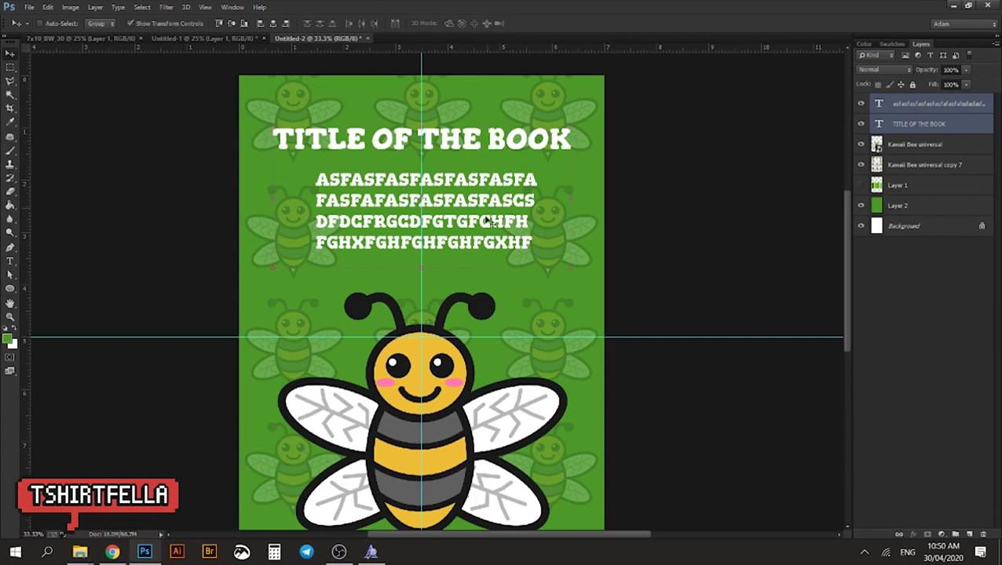
{"action": "left_click_drag", "start_coordinate": [480, 233], "coordinate": [479, 240]}
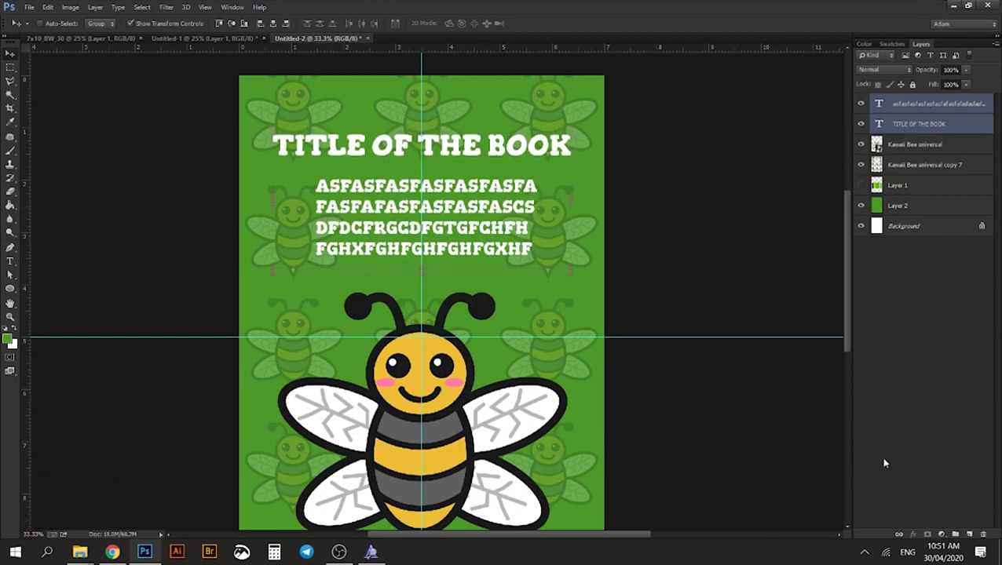
Put the title and subtitle text layers together into one new layer group
{"action": "left_click", "coordinate": [919, 131]}
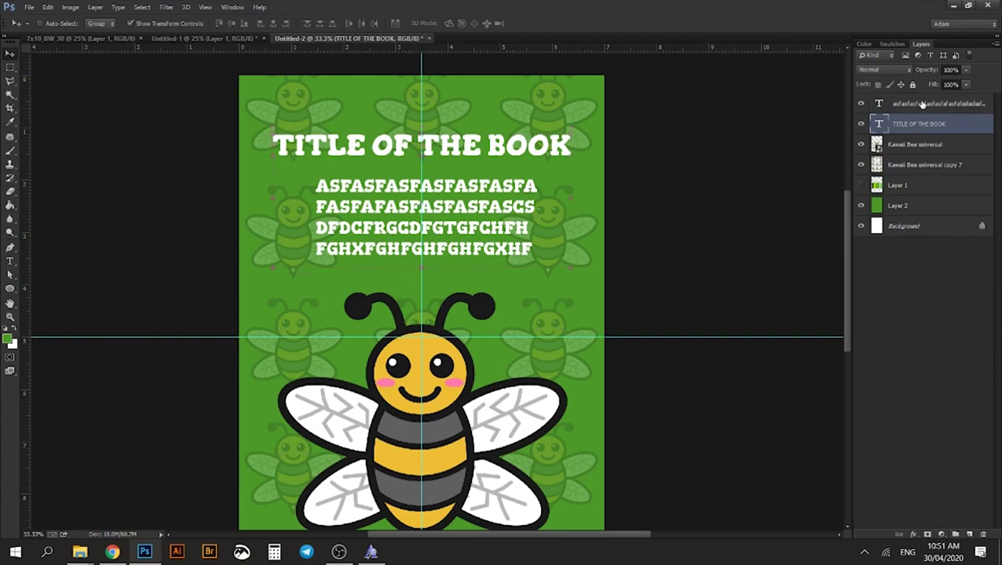
{"action": "left_click", "coordinate": [916, 105]}
{"action": "left_click", "coordinate": [911, 125], "text": "shift"}
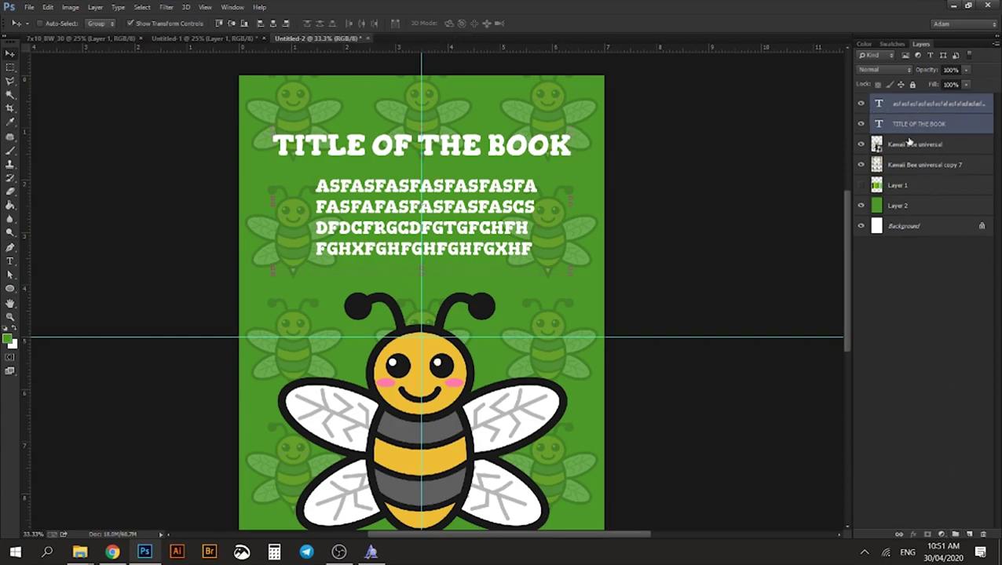
{"action": "left_click", "coordinate": [954, 535]}
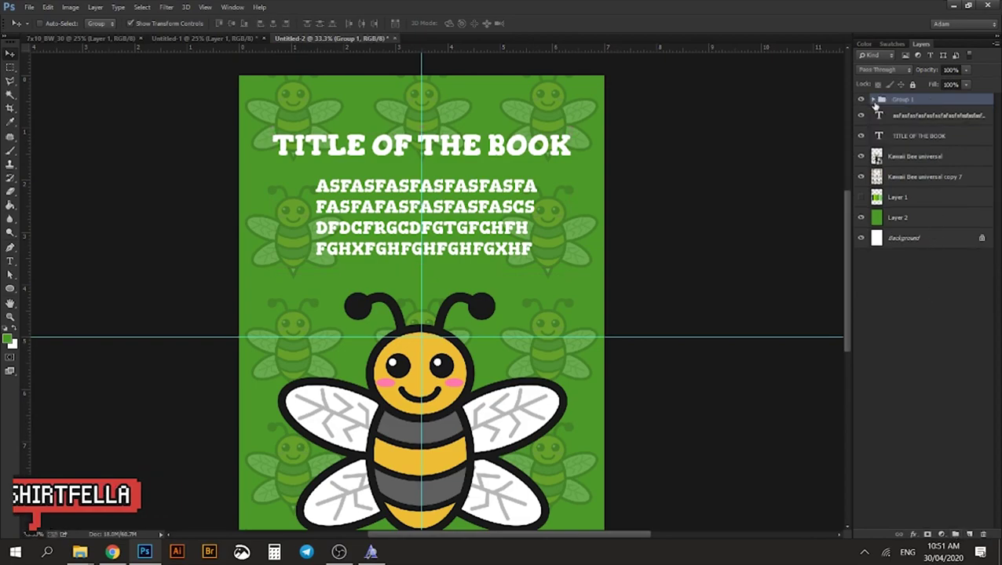
{"action": "key", "text": "ctrl+z"}
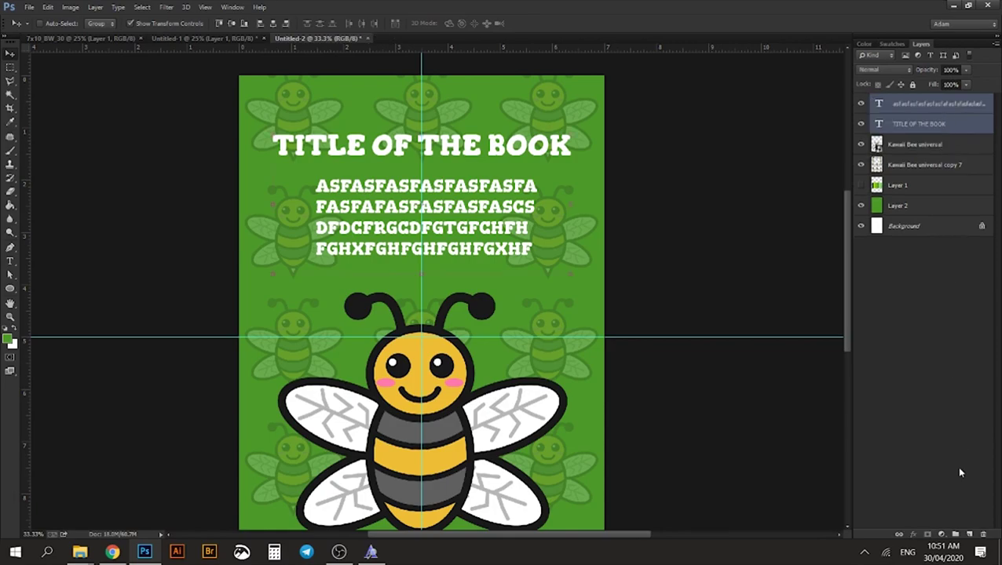
{"action": "left_click", "coordinate": [954, 534]}
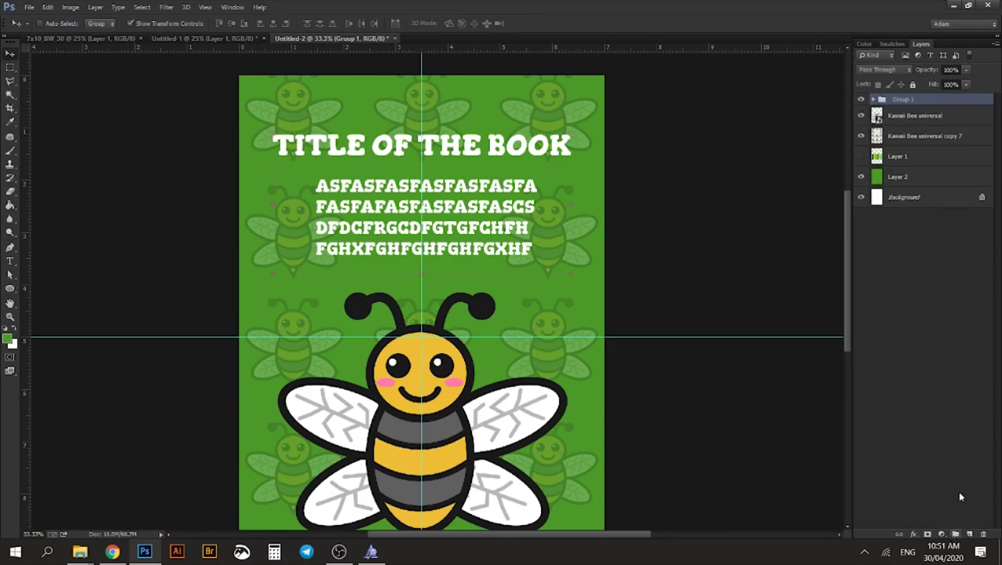
{"action": "left_click", "coordinate": [860, 100]}
{"action": "left_click", "coordinate": [861, 99]}
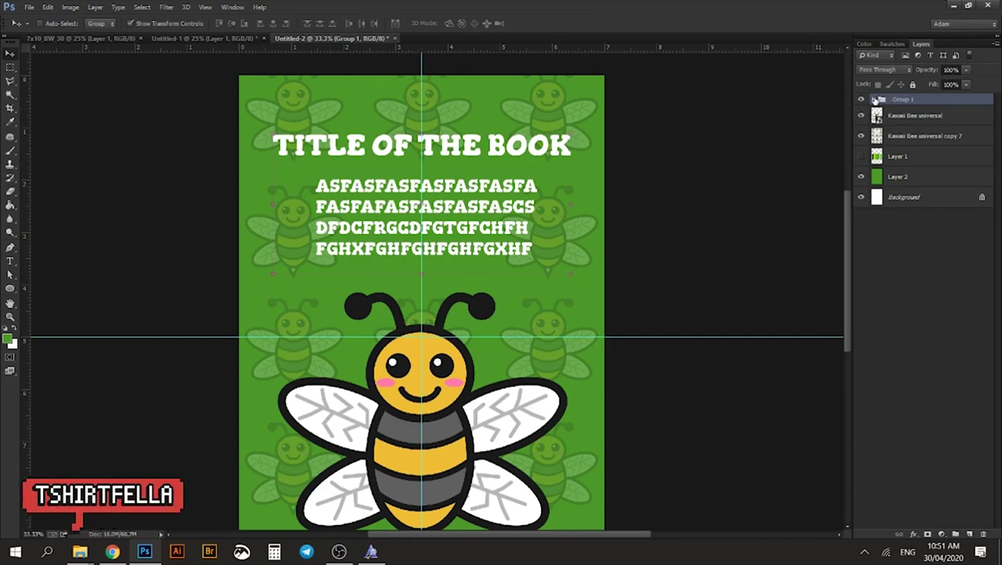
{"action": "left_click", "coordinate": [874, 100]}
{"action": "left_click", "coordinate": [873, 100]}
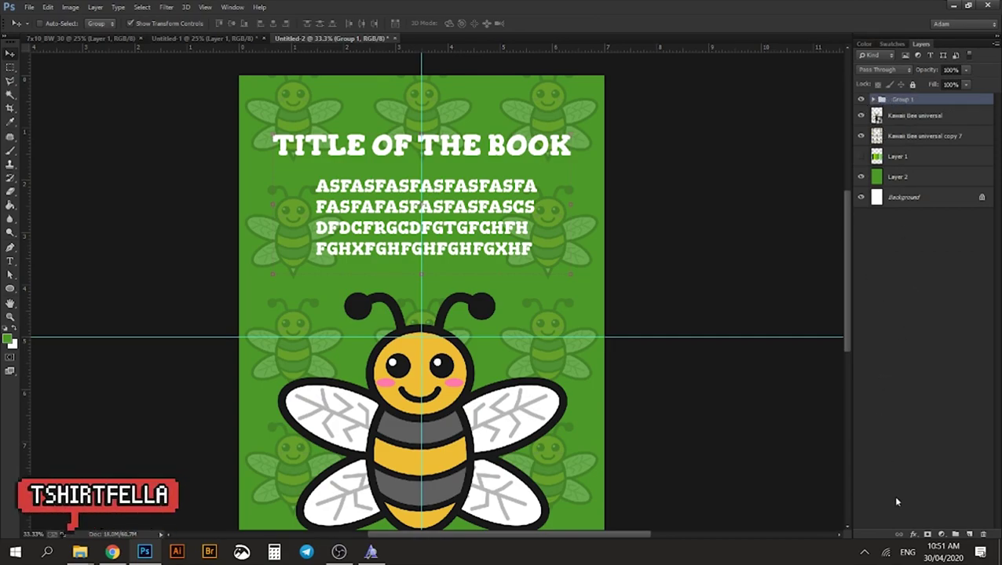
Add an outside Stroke effect to the text group and sample the background green (4c9a2a) as its colour
{"action": "left_click", "coordinate": [914, 534]}
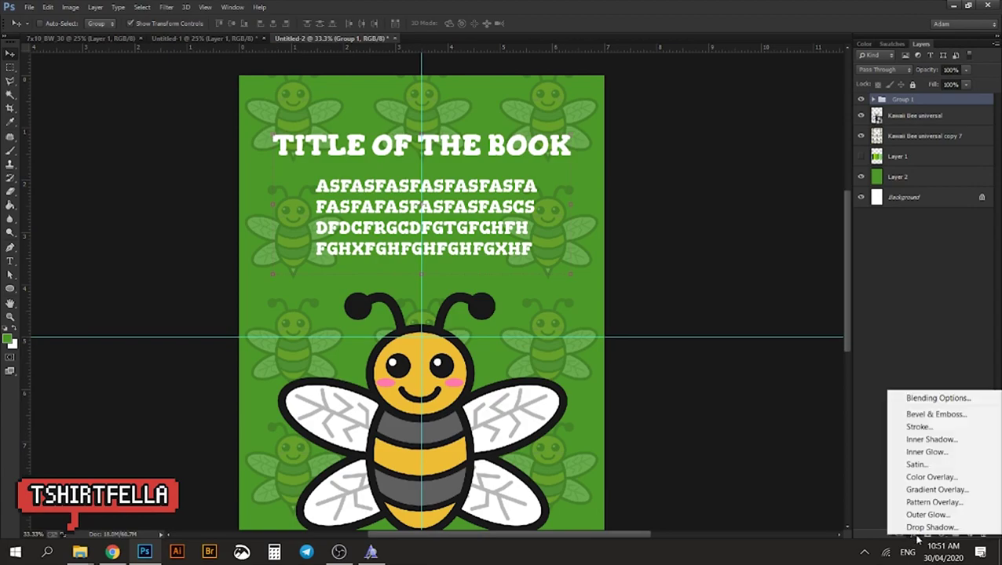
{"action": "left_click", "coordinate": [945, 416]}
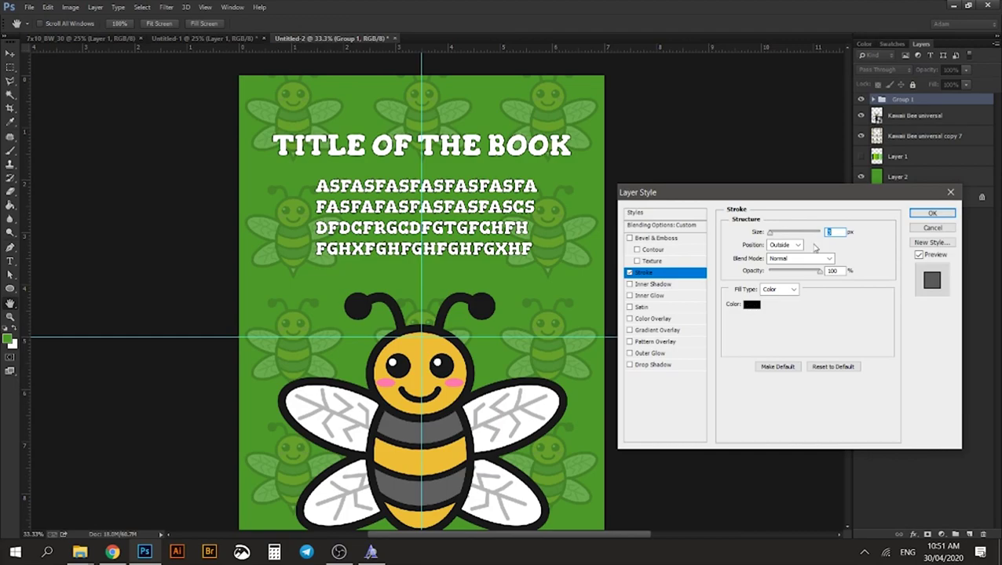
{"action": "left_click", "coordinate": [752, 304]}
{"action": "left_click", "coordinate": [495, 276]}
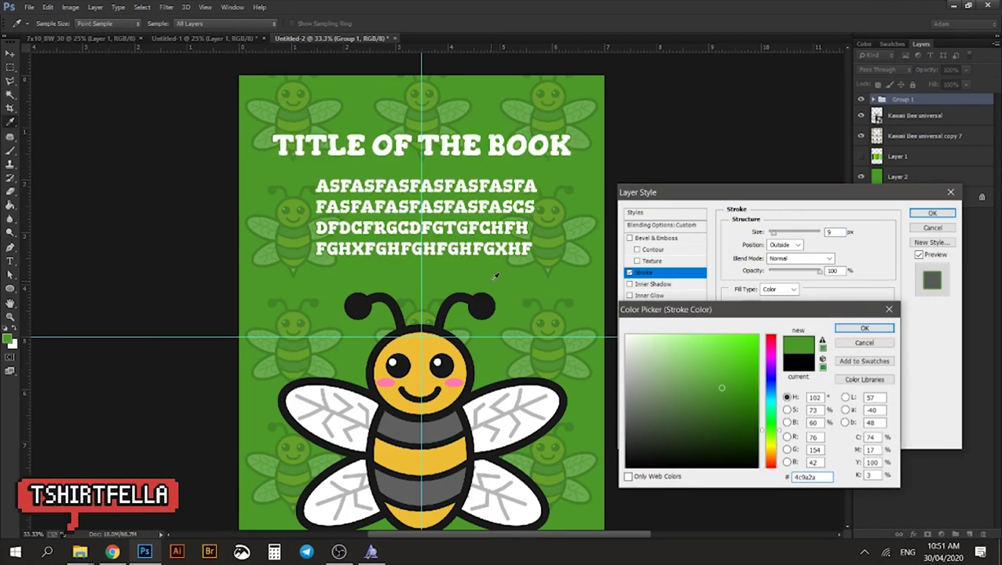
{"action": "left_click", "coordinate": [864, 329]}
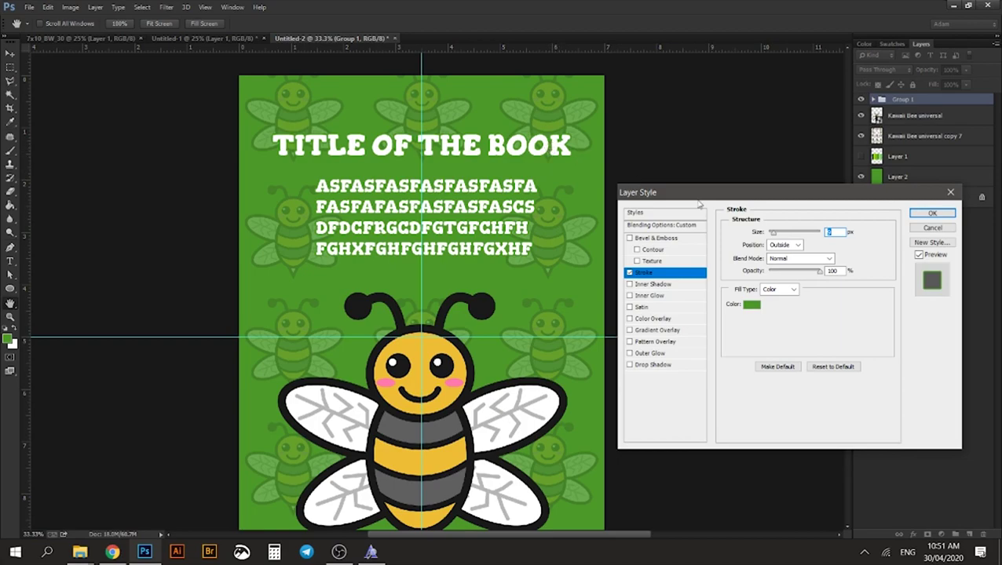
Increase the text group's stroke size to 22 px and apply the layer style
{"action": "scroll", "coordinate": [837, 234], "scroll_direction": "up", "scroll_amount": 5}
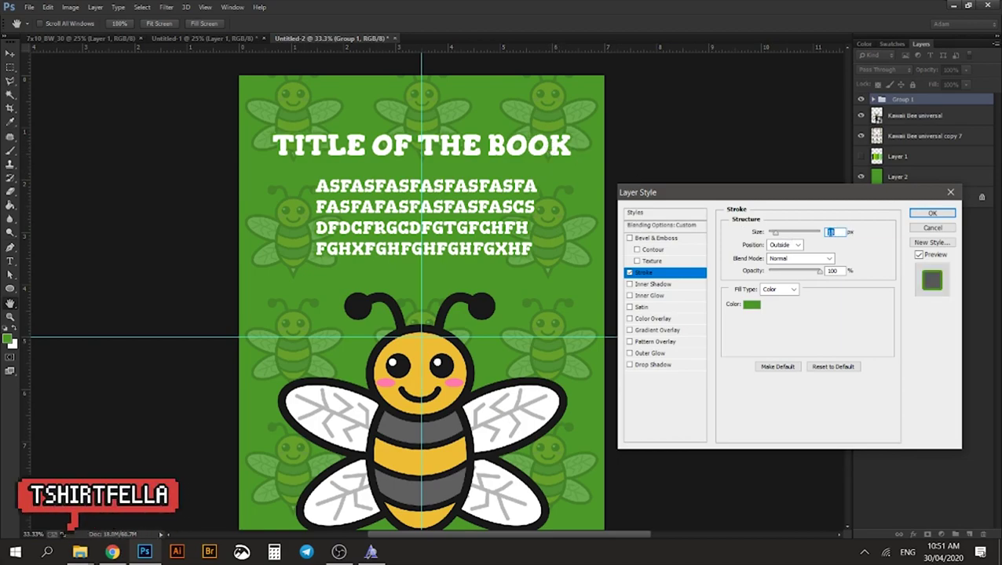
{"action": "scroll", "coordinate": [833, 233], "scroll_direction": "up", "scroll_amount": 3}
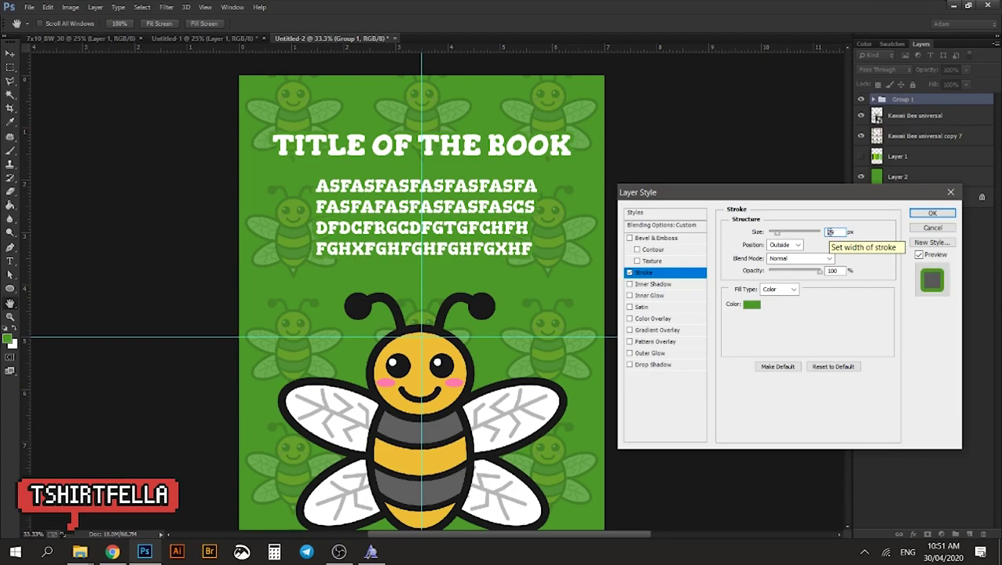
{"action": "left_click", "coordinate": [932, 213]}
{"action": "key", "text": "z"}
{"action": "left_click", "coordinate": [554, 179], "text": "alt"}
{"action": "left_click", "coordinate": [554, 179], "text": "alt"}
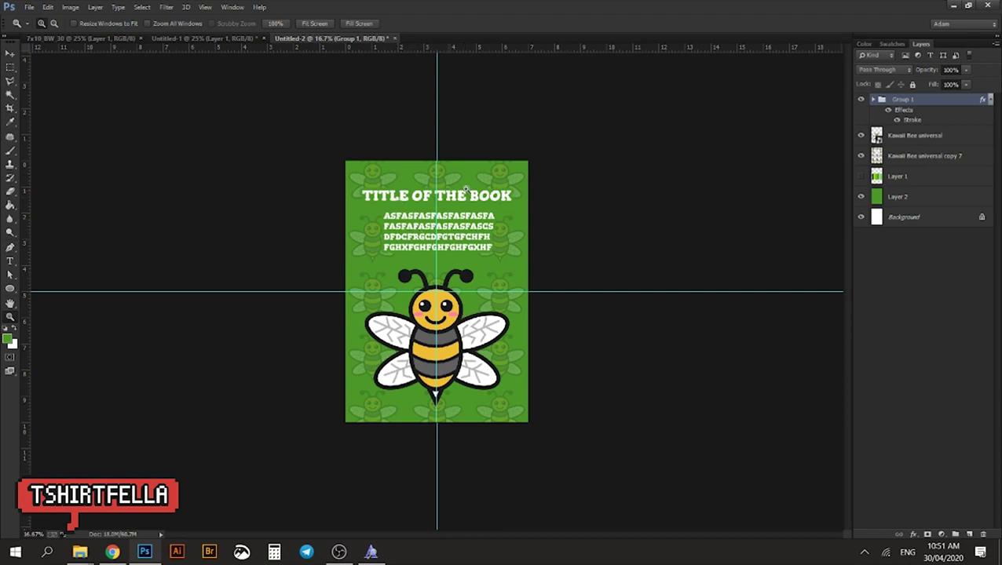
Slightly adjust the text group's outside stroke size and apply the layer style
{"action": "left_click", "coordinate": [910, 156]}
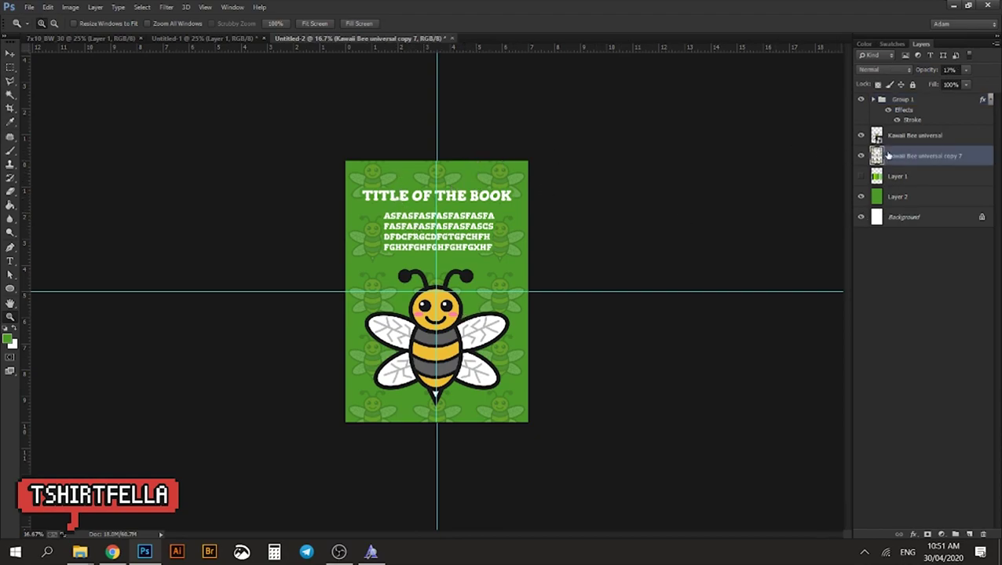
{"action": "left_click", "coordinate": [908, 102]}
{"action": "double_click", "coordinate": [912, 120]}
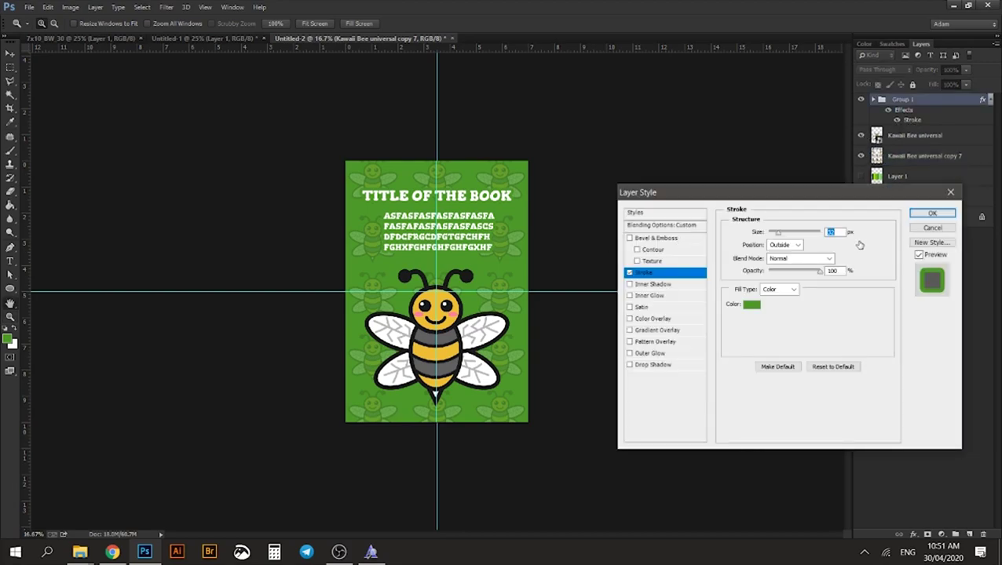
{"action": "key", "text": "Up"}
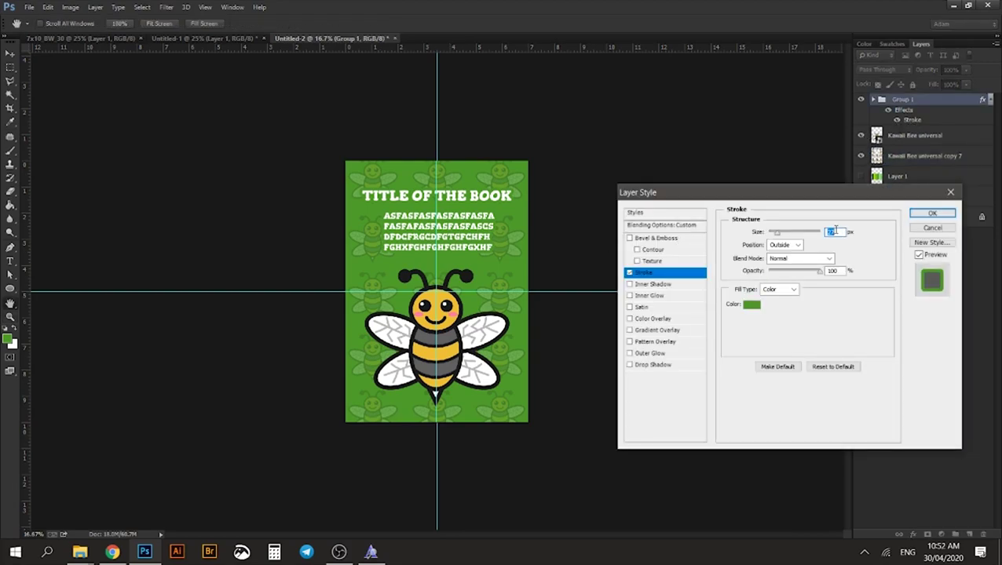
{"action": "left_click", "coordinate": [932, 213]}
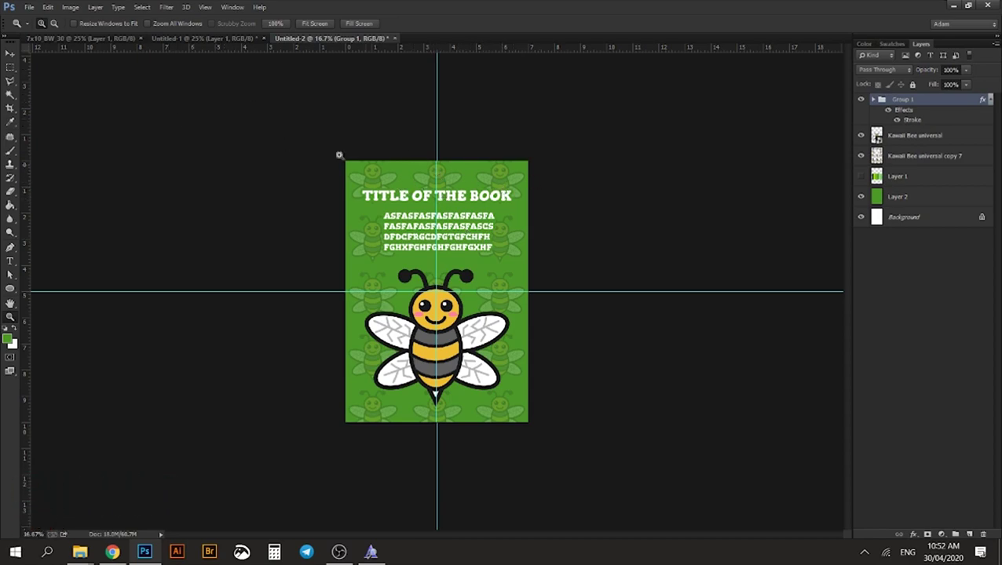
In the sunburst cover document Untitled-1, delete the green colour palette layer covering the artwork
{"action": "left_click", "coordinate": [81, 38]}
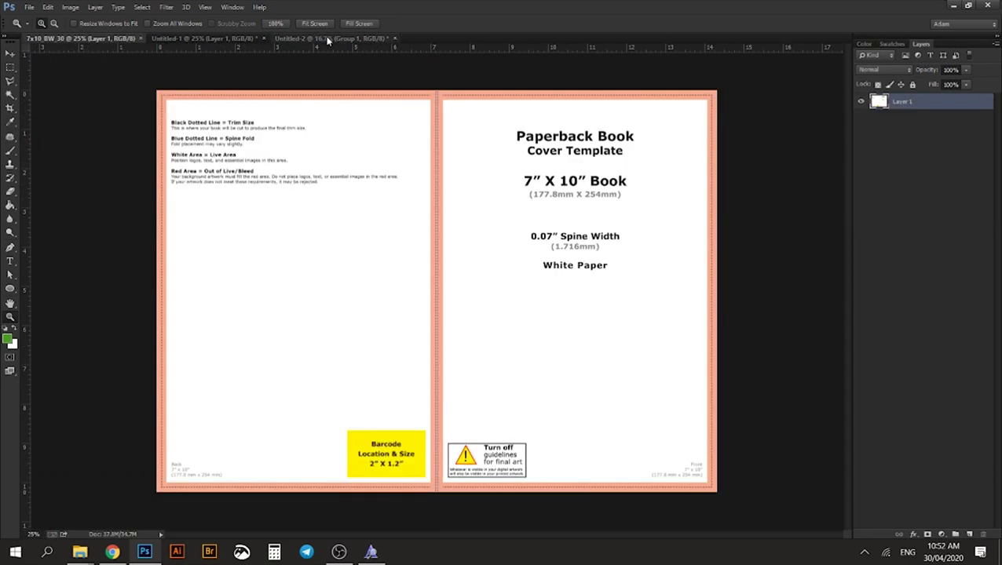
{"action": "left_click", "coordinate": [328, 39]}
{"action": "left_click", "coordinate": [206, 38]}
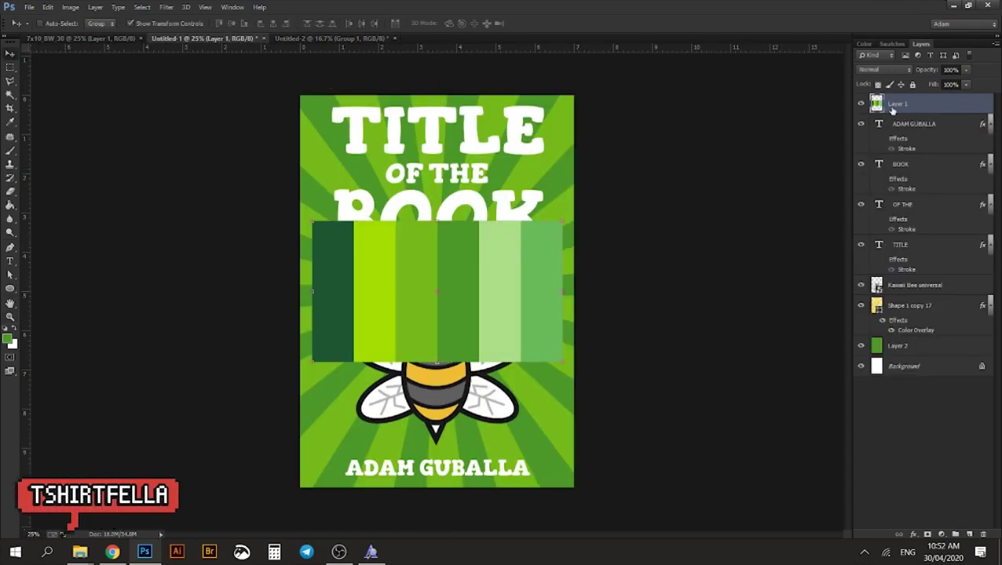
{"action": "key", "text": "Delete"}
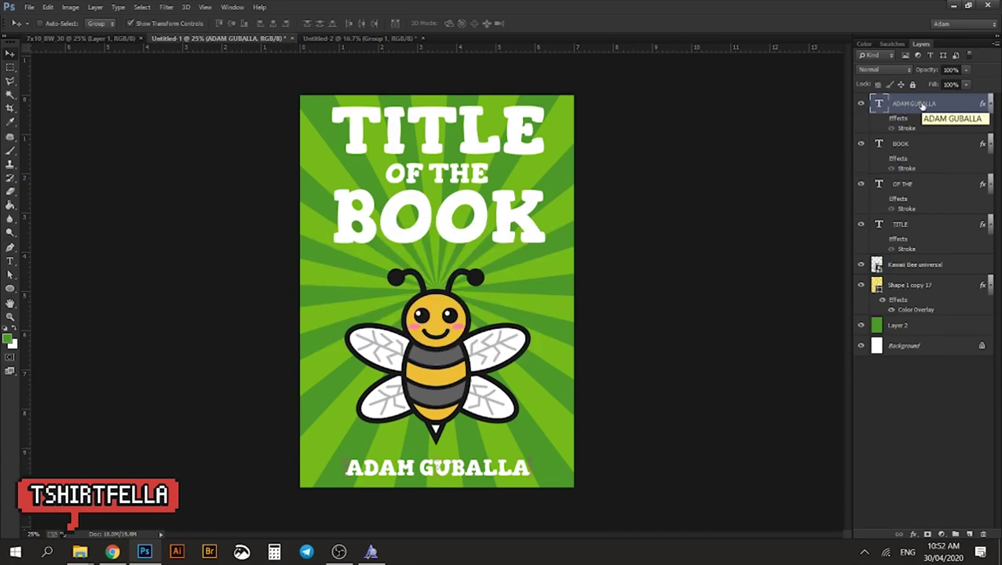
Merge all sunburst cover layers from the author name text through green Layer 2 into one, leaving Background separate
{"action": "left_click", "coordinate": [934, 330], "text": "shift"}
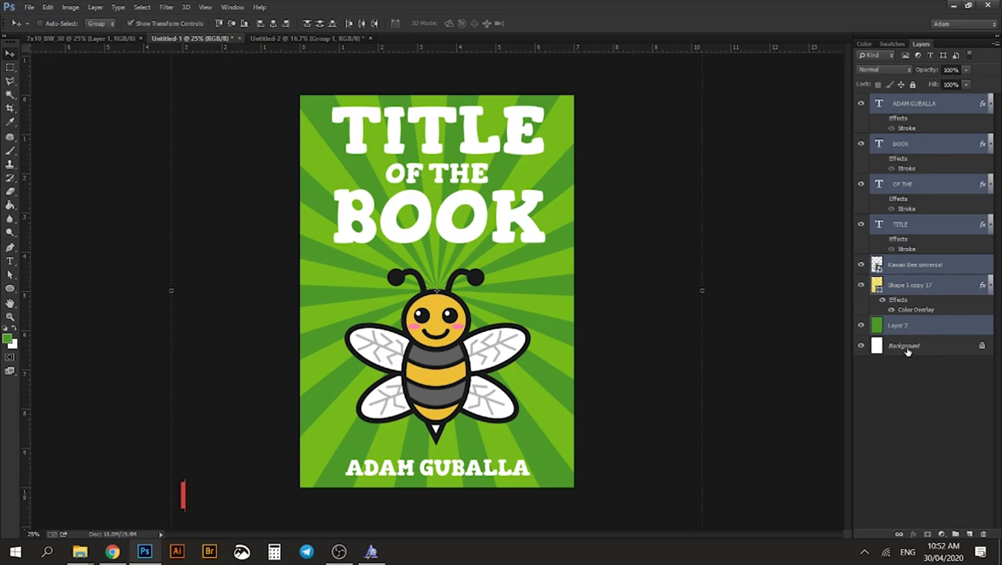
{"action": "left_click", "coordinate": [959, 351]}
{"action": "left_click", "coordinate": [934, 329]}
{"action": "left_click", "coordinate": [923, 351]}
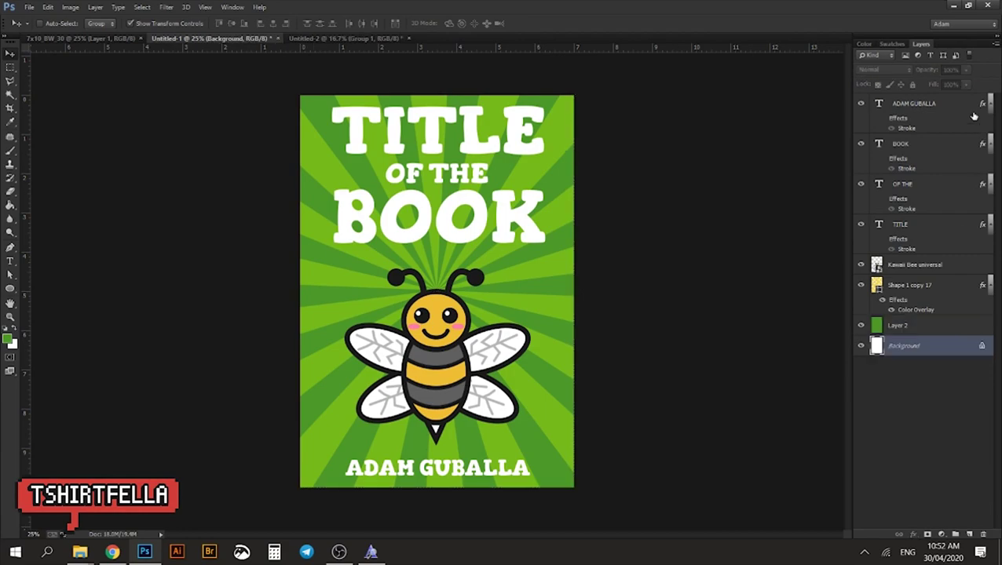
{"action": "left_click", "coordinate": [919, 326]}
{"action": "left_click", "coordinate": [920, 106], "text": "shift"}
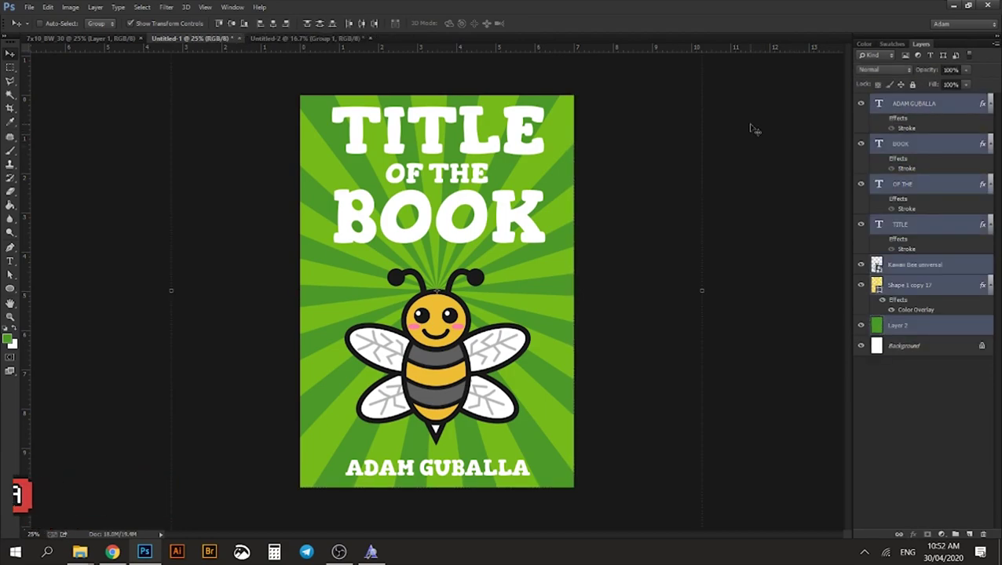
{"action": "left_click", "coordinate": [917, 105]}
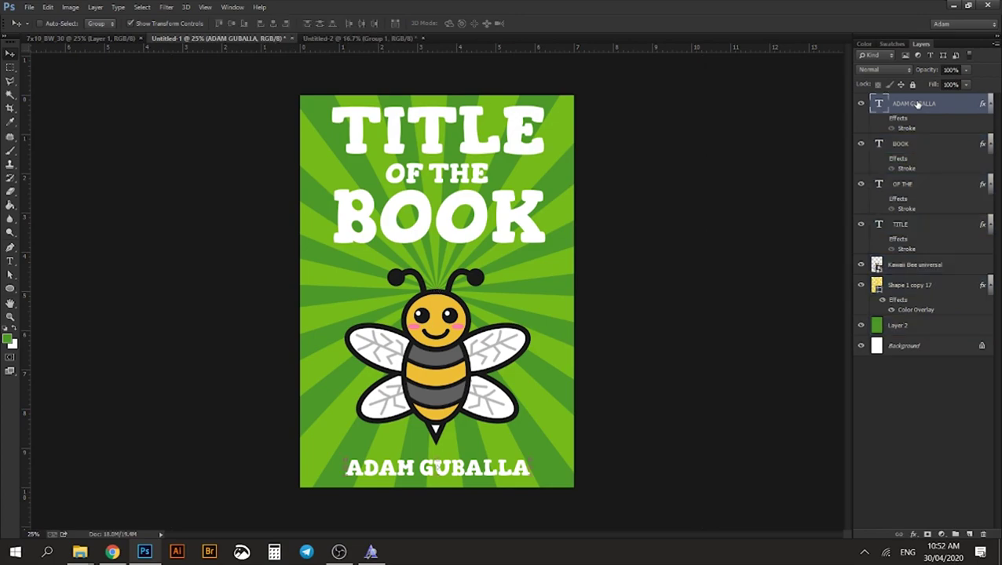
{"action": "left_click", "coordinate": [915, 328], "text": "shift"}
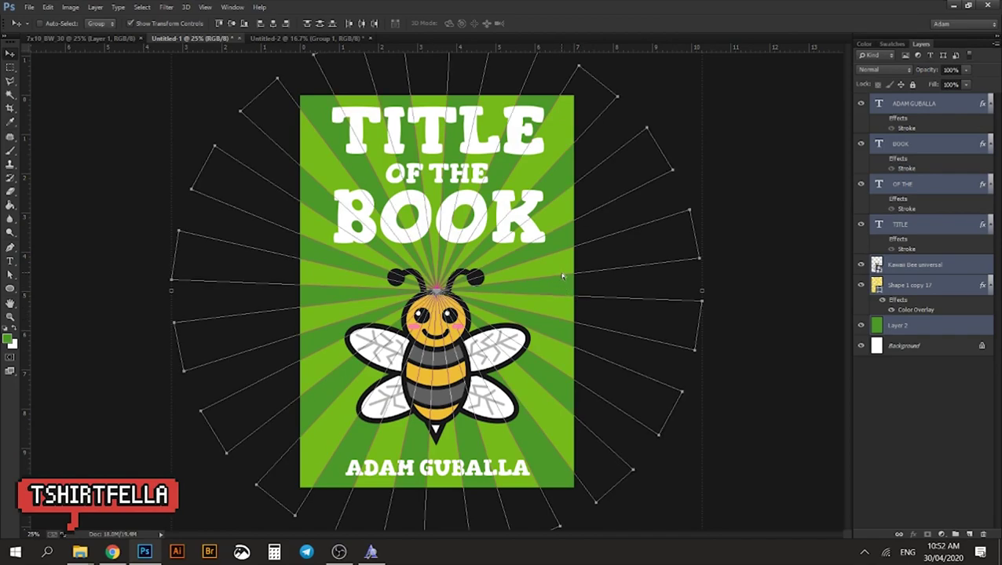
{"action": "key", "text": "ctrl+e"}
Try to move the merged artwork and to merge it with the Background layer, and undo both attempts
{"action": "left_click_drag", "start_coordinate": [471, 193], "coordinate": [649, 208]}
{"action": "key", "text": "ctrl+z"}
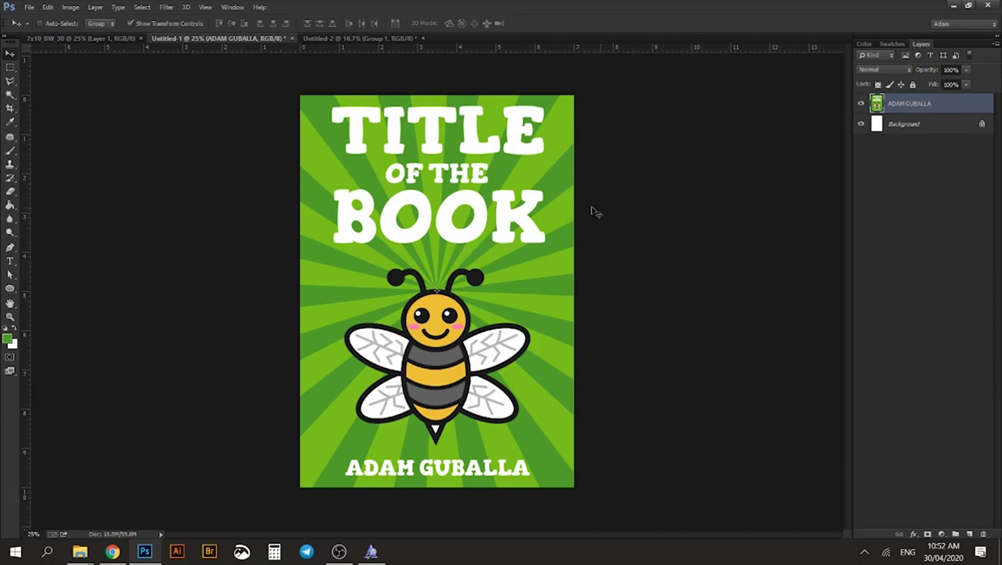
{"action": "left_click", "coordinate": [910, 125], "text": "shift"}
{"action": "key", "text": "ctrl+e"}
{"action": "left_click_drag", "start_coordinate": [550, 188], "coordinate": [574, 203]}
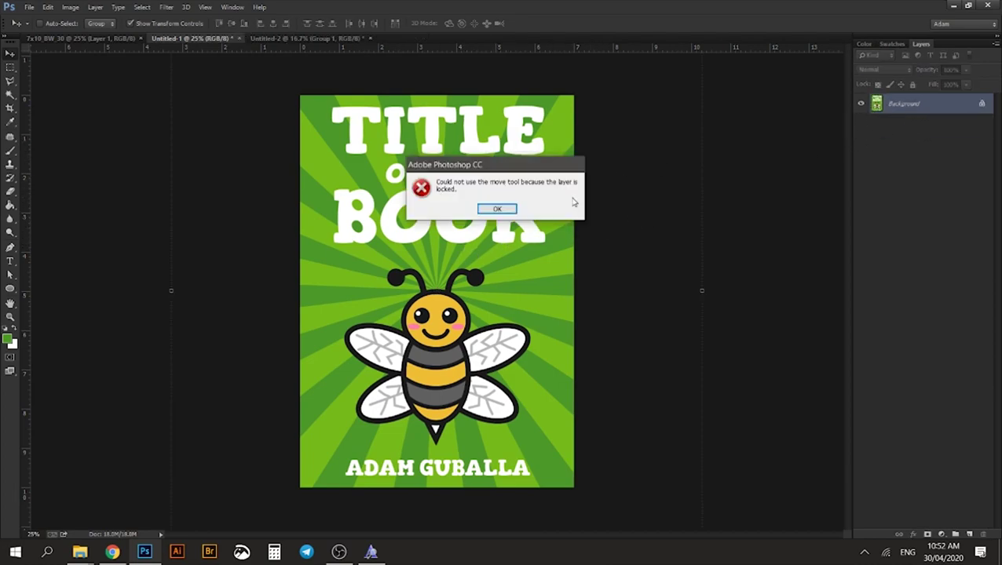
{"action": "left_click", "coordinate": [511, 207]}
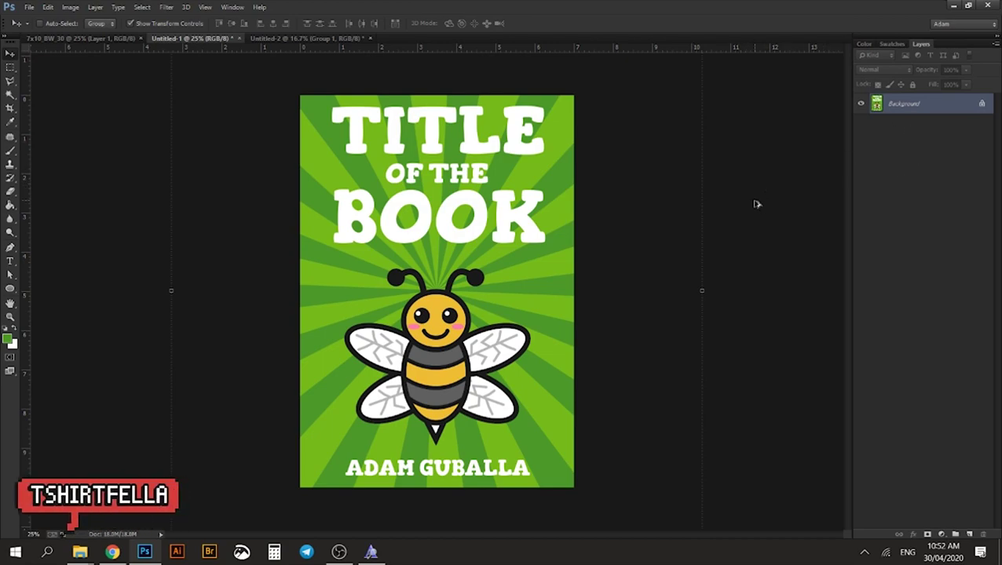
{"action": "key", "text": "ctrl+z"}
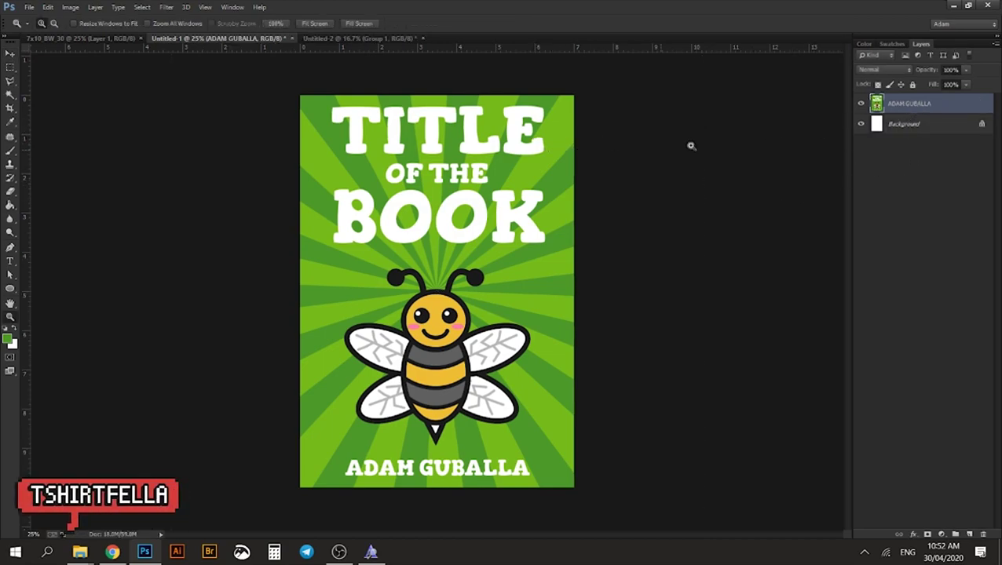
Shift the merged artwork to check the sunburst rays extending beyond the canvas, and undo each move
{"action": "left_click_drag", "start_coordinate": [540, 144], "coordinate": [510, 256]}
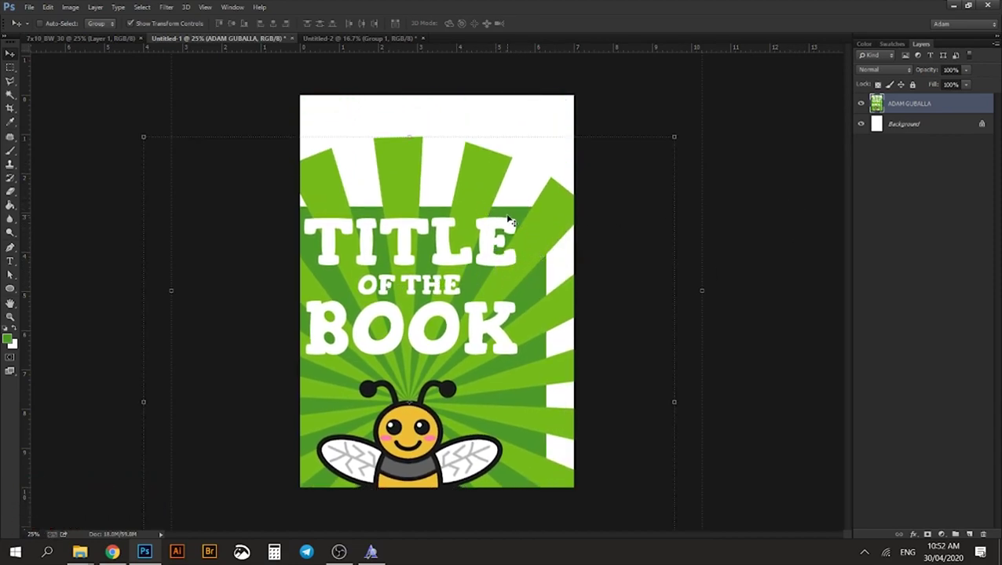
{"action": "key", "text": "ctrl+z"}
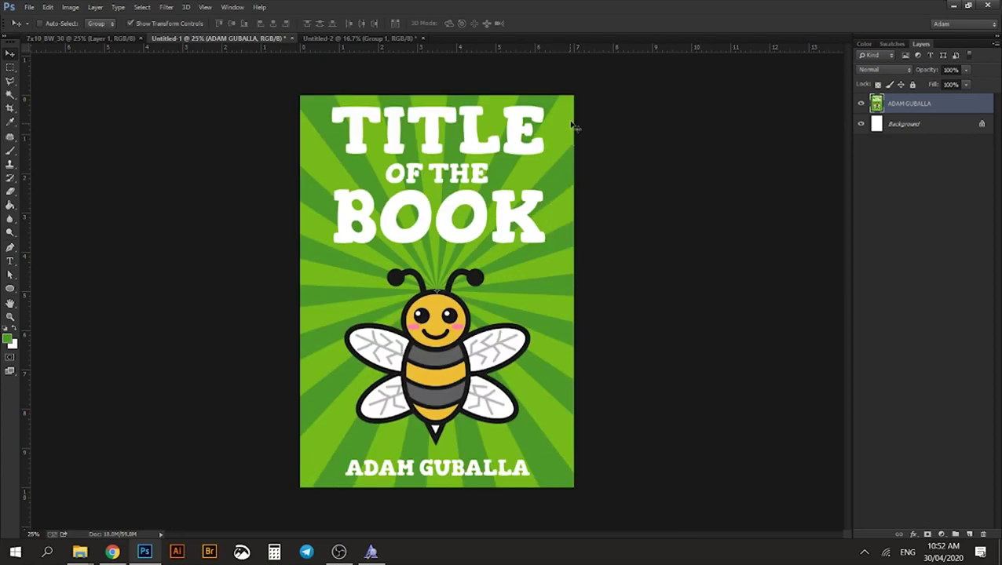
{"action": "key", "text": "z"}
{"action": "left_click_drag", "start_coordinate": [581, 137], "coordinate": [504, 160]}
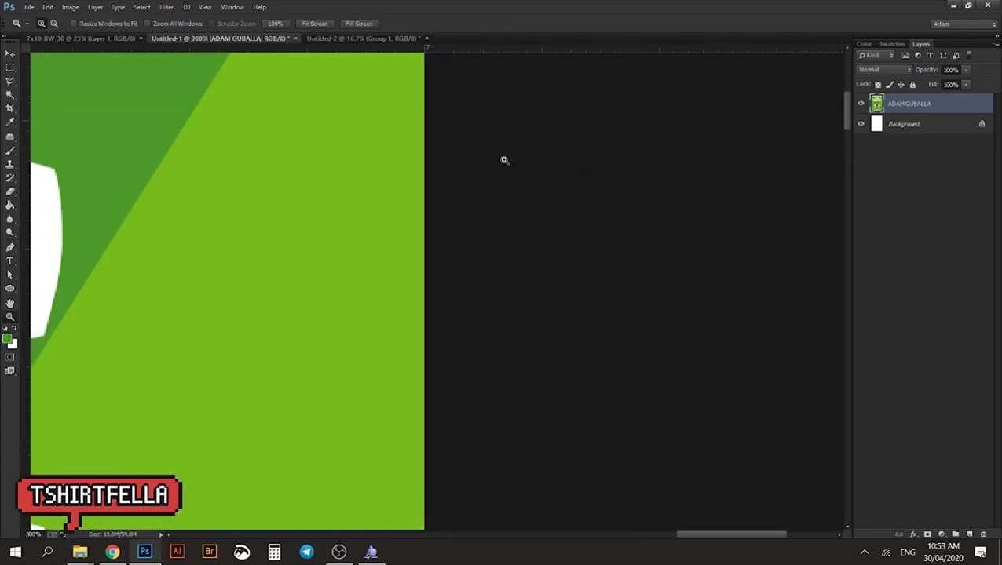
{"action": "left_click", "coordinate": [504, 161], "text": "alt"}
{"action": "left_click", "coordinate": [504, 160], "text": "alt"}
{"action": "left_click", "coordinate": [504, 160], "text": "alt"}
{"action": "left_click", "coordinate": [504, 161], "text": "alt"}
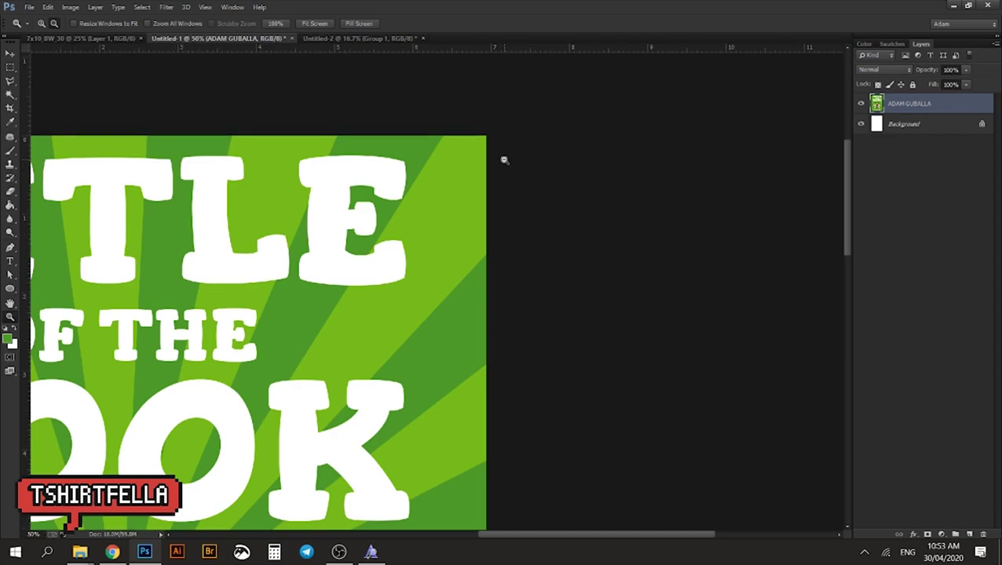
{"action": "left_click", "coordinate": [504, 160], "text": "alt"}
{"action": "left_click", "coordinate": [504, 160], "text": "alt"}
{"action": "left_click", "coordinate": [503, 160], "text": "alt"}
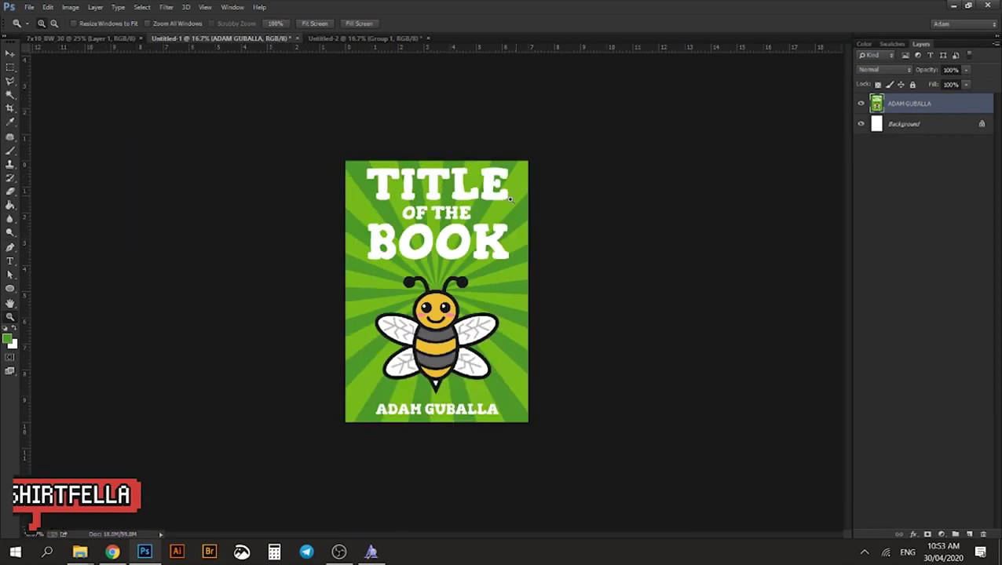
{"action": "key", "text": "v"}
{"action": "left_click_drag", "start_coordinate": [503, 195], "coordinate": [428, 236]}
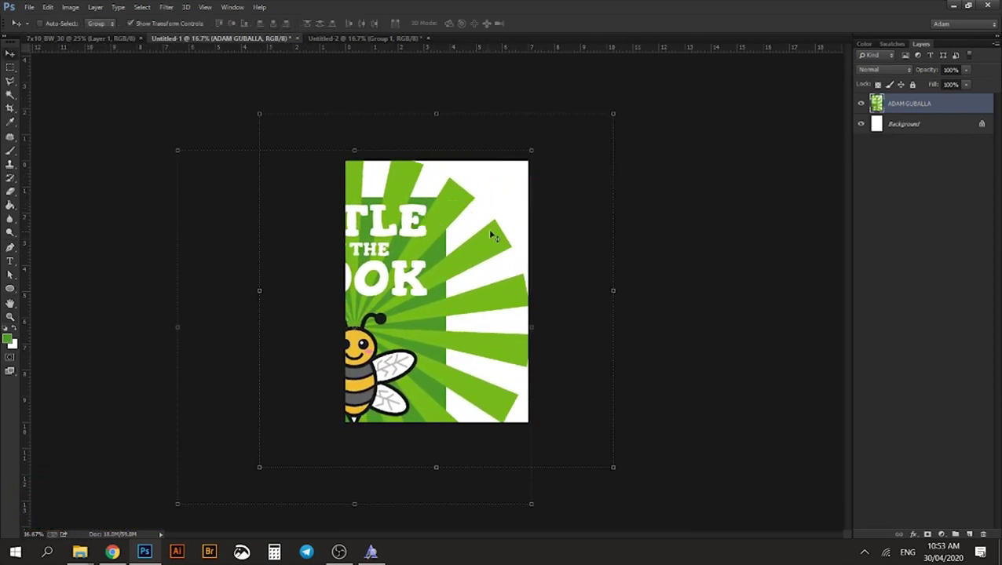
{"action": "key", "text": "ctrl+alt+z"}
{"action": "key", "text": "ctrl+alt+z"}
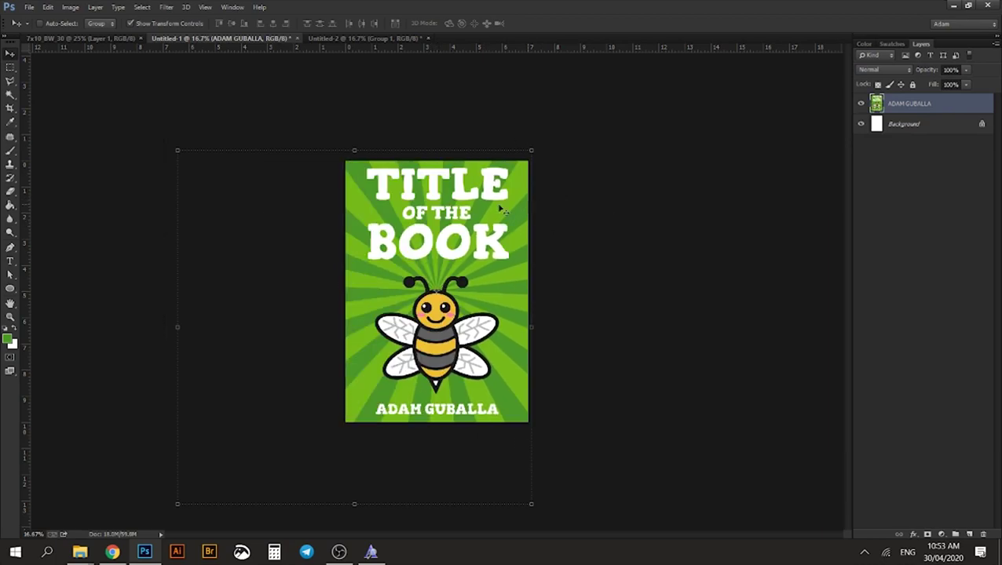
{"action": "key", "text": "z"}
{"action": "left_click", "coordinate": [464, 202]}
{"action": "key", "text": "v"}
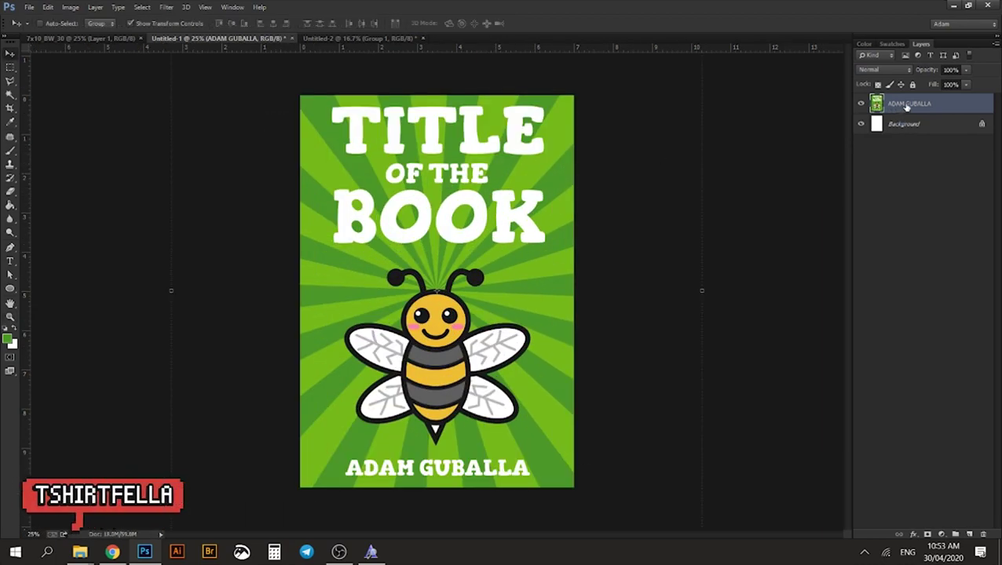
Copy the full canvas area of the merged artwork to a new layer and hide the oversized original
{"action": "left_click", "coordinate": [14, 71]}
{"action": "left_click_drag", "start_coordinate": [302, 94], "coordinate": [710, 540]}
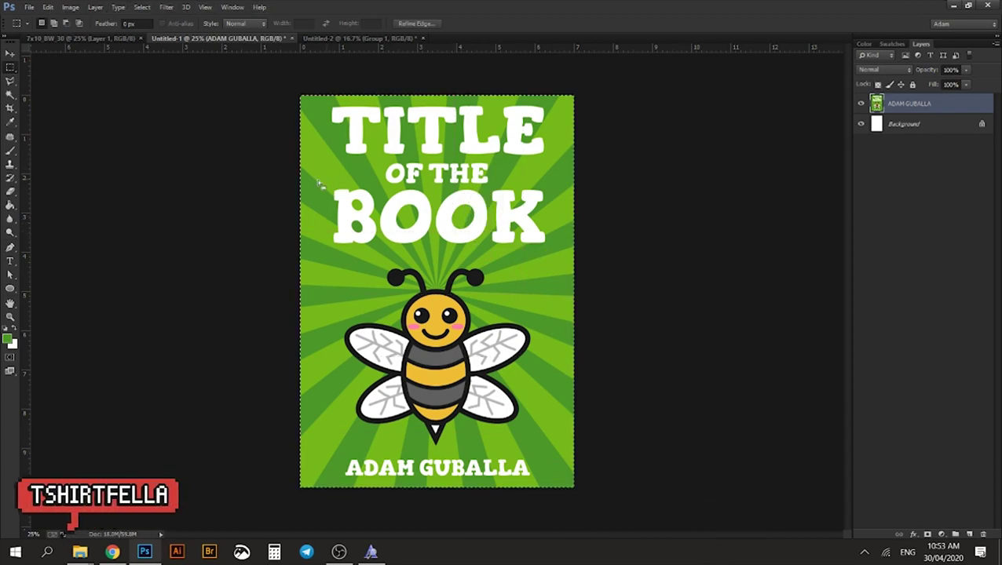
{"action": "key", "text": "ctrl+j"}
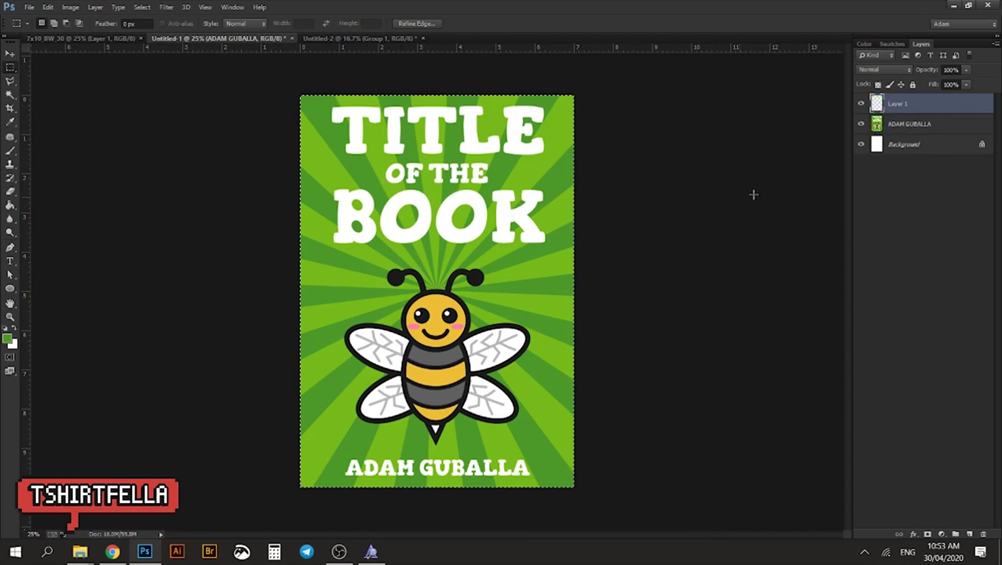
{"action": "key", "text": "v"}
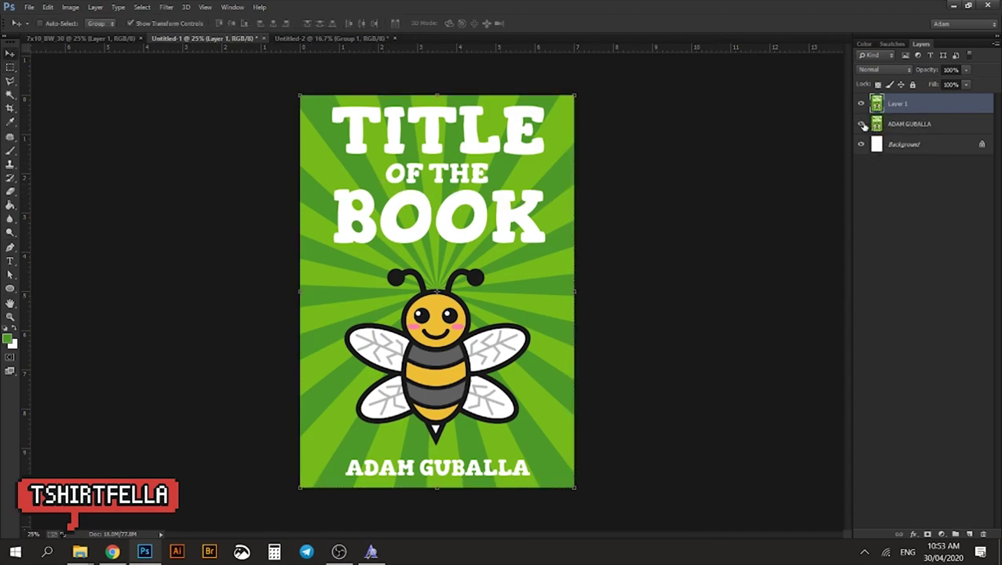
{"action": "left_click", "coordinate": [861, 124]}
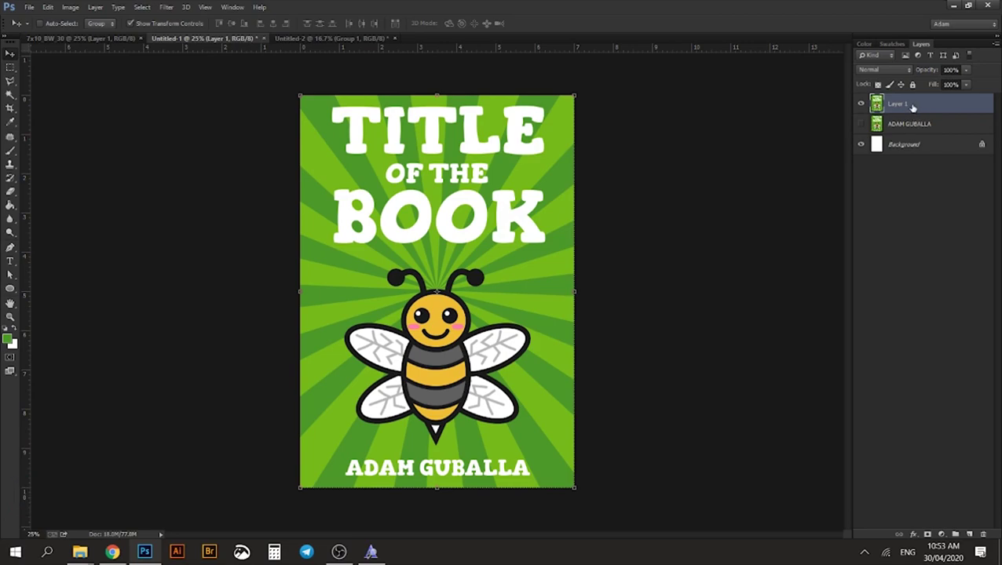
Bring the cropped front cover into the 7x10_BW_30 template and align it over the front cover area
{"action": "mouse_move", "coordinate": [520, 149]}
{"action": "left_mouse_down"}
{"action": "mouse_move", "coordinate": [492, 164]}
{"action": "mouse_move", "coordinate": [94, 65]}
{"action": "mouse_move", "coordinate": [78, 39]}
{"action": "mouse_move", "coordinate": [405, 164]}
{"action": "mouse_move", "coordinate": [521, 179]}
{"action": "mouse_move", "coordinate": [645, 165]}
{"action": "mouse_move", "coordinate": [509, 170]}
{"action": "mouse_move", "coordinate": [517, 161]}
{"action": "mouse_move", "coordinate": [501, 160]}
{"action": "mouse_move", "coordinate": [501, 149]}
{"action": "left_mouse_up"}
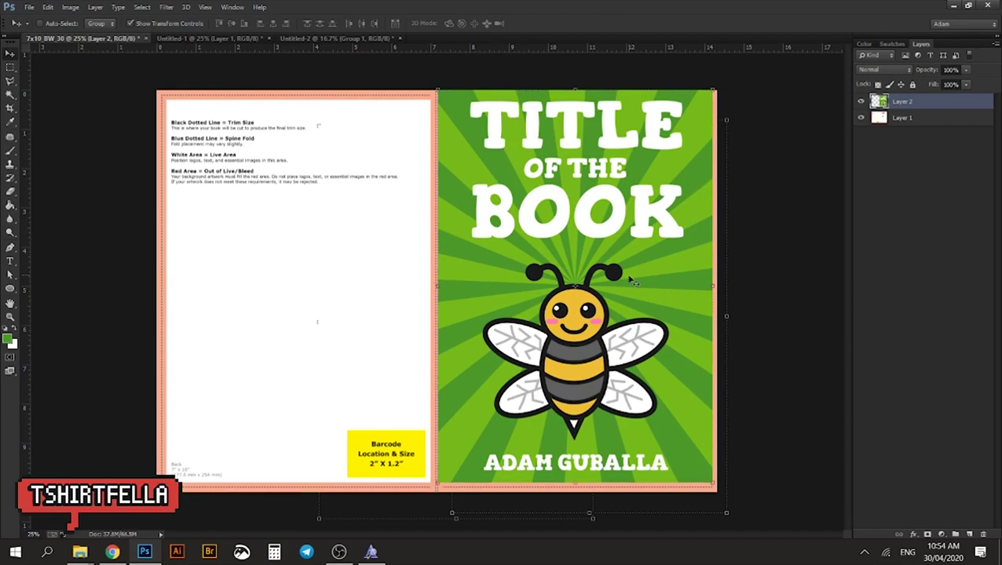
{"action": "left_click_drag", "start_coordinate": [691, 443], "coordinate": [697, 445]}
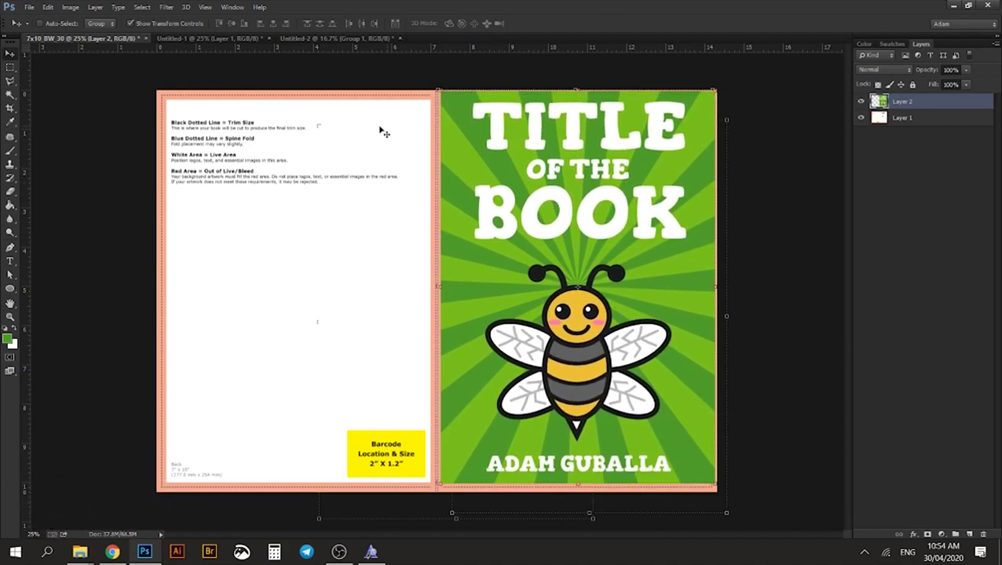
In the bee-pattern document Untitled-2, merge Group 1 through Layer 2 into one layer above Background
{"action": "left_click", "coordinate": [330, 38]}
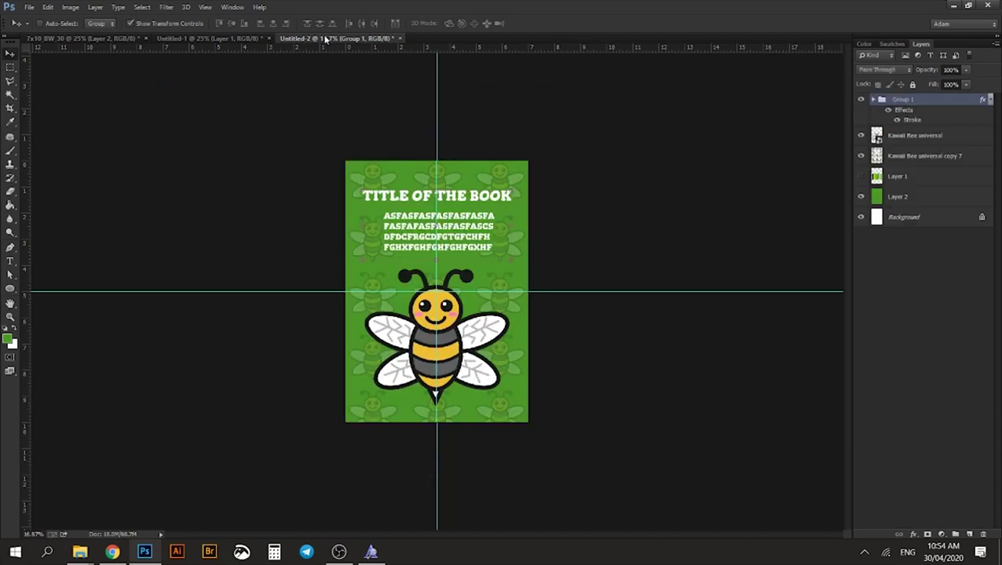
{"action": "left_click", "coordinate": [924, 197], "text": "shift"}
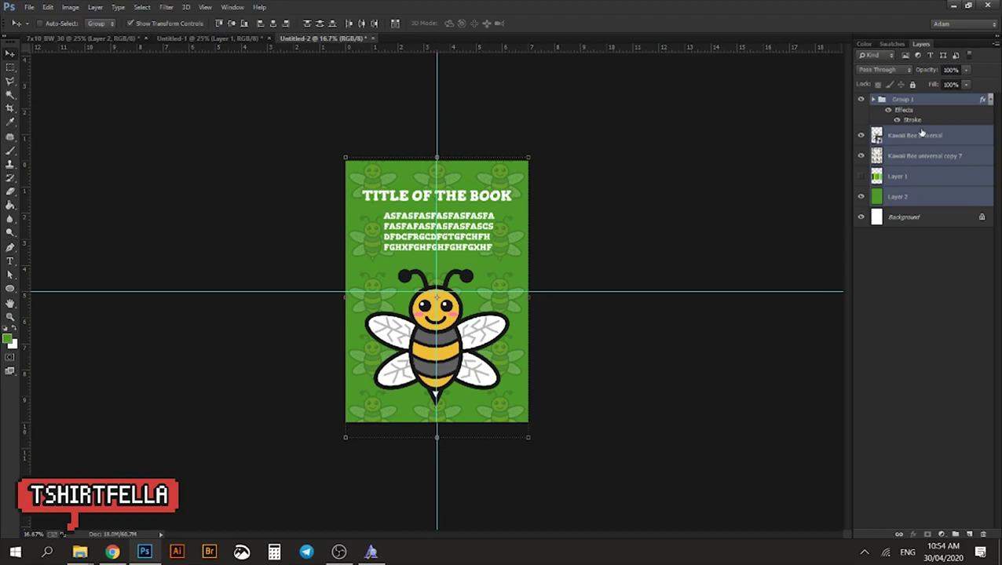
{"action": "key", "text": "ctrl+e"}
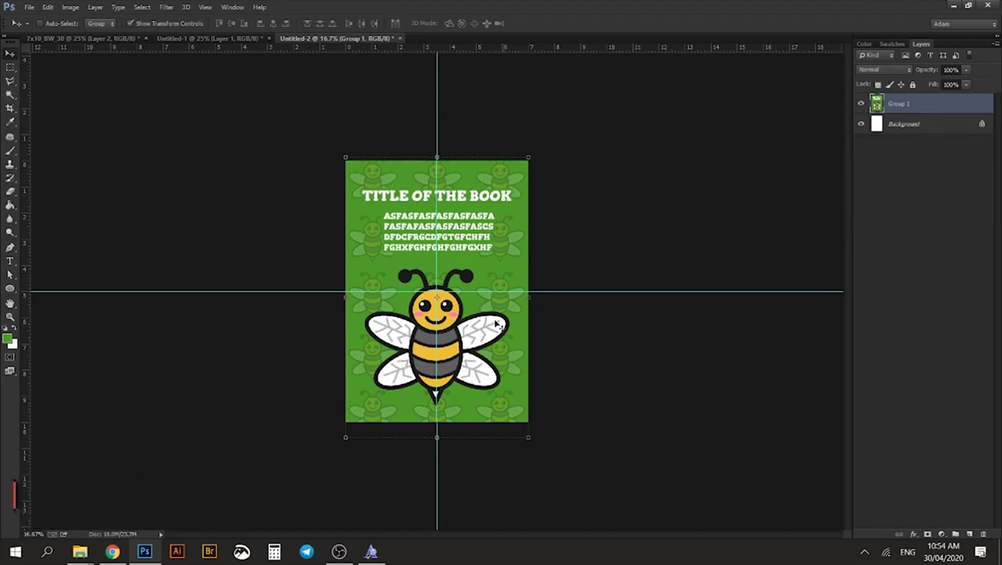
Shift the merged back cover artwork vertically so the green bee pattern fills the canvas from edge to edge
{"action": "left_click_drag", "start_coordinate": [380, 352], "coordinate": [380, 325]}
{"action": "key", "text": "ctrl+z"}
{"action": "key", "text": "z"}
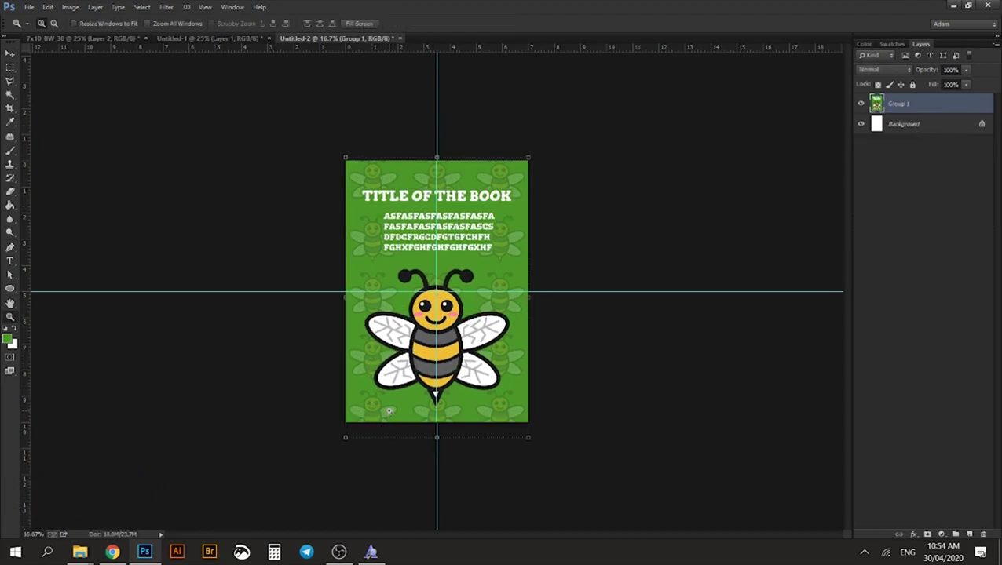
{"action": "left_click", "coordinate": [389, 410]}
{"action": "key", "text": "v"}
{"action": "left_click_drag", "start_coordinate": [380, 409], "coordinate": [380, 396]}
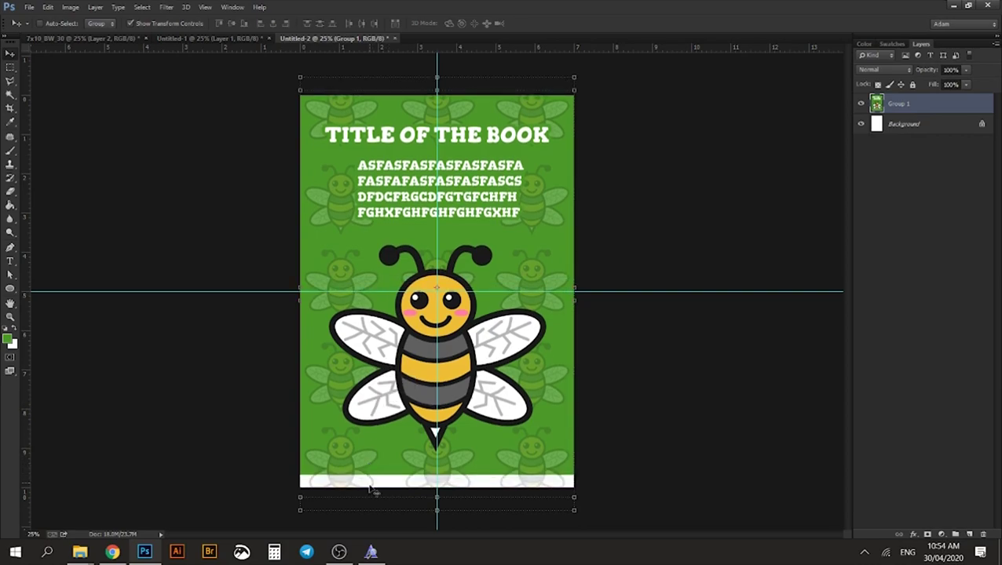
{"action": "left_click_drag", "start_coordinate": [377, 138], "coordinate": [377, 160]}
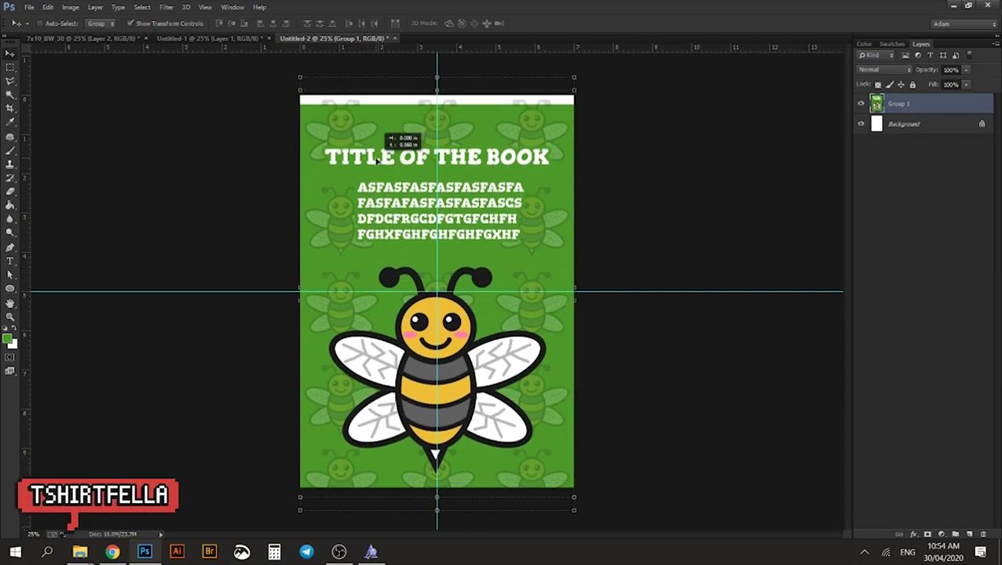
{"action": "left_click_drag", "start_coordinate": [534, 171], "coordinate": [536, 161]}
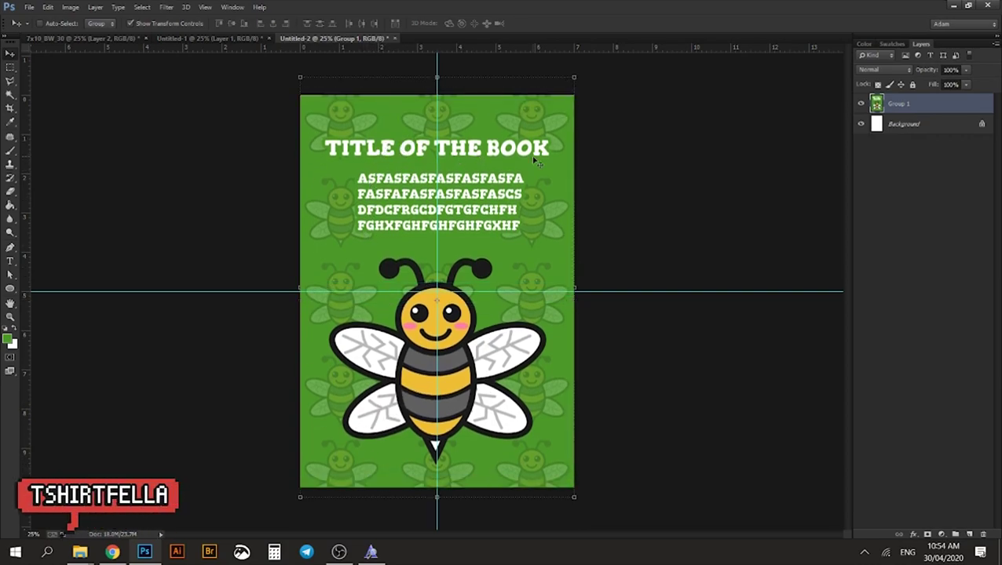
Select the full canvas area of the merged back cover and copy it to a new layer
{"action": "left_click", "coordinate": [12, 68]}
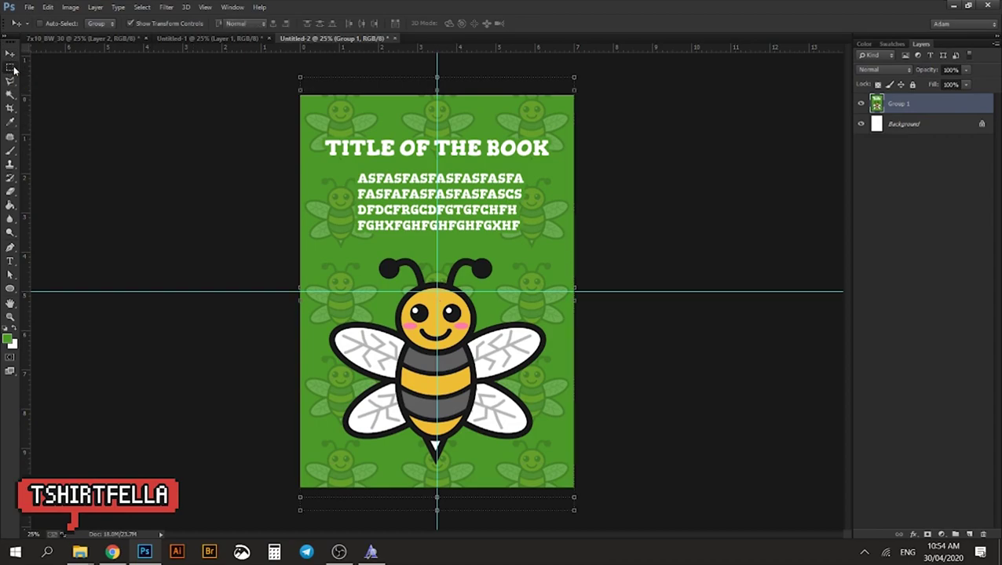
{"action": "left_click_drag", "start_coordinate": [300, 95], "coordinate": [795, 417]}
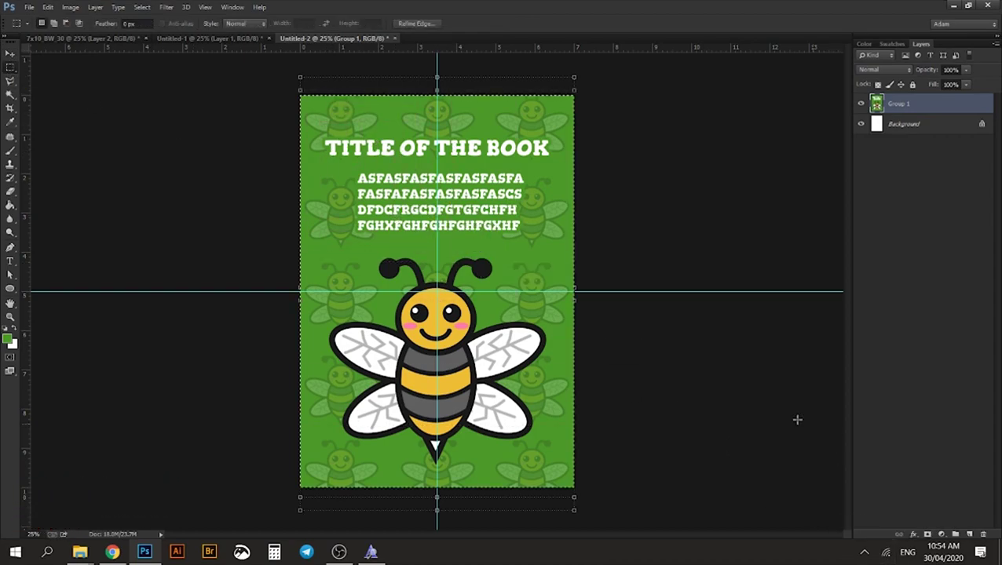
{"action": "left_click", "coordinate": [333, 114]}
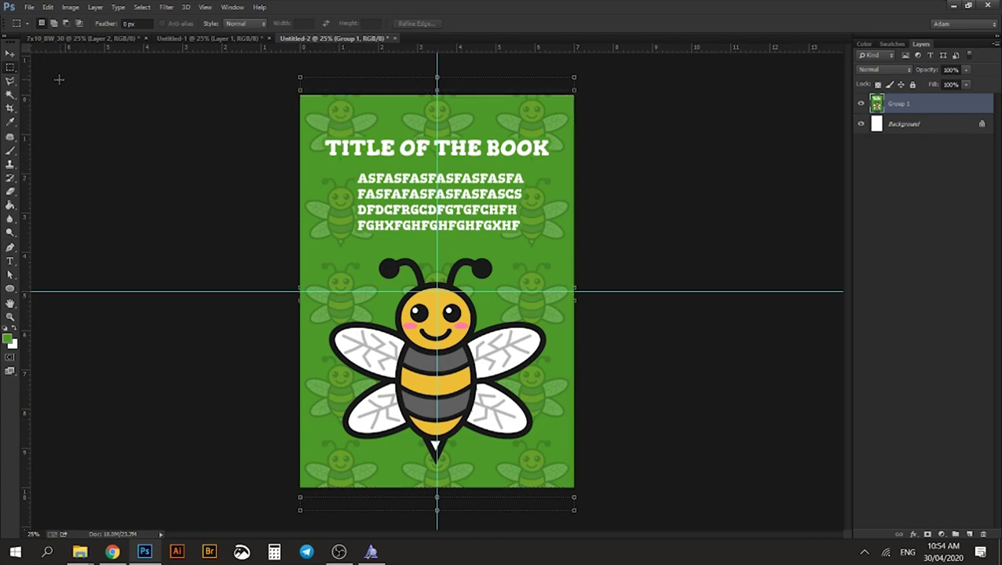
{"action": "left_click_drag", "start_coordinate": [377, 118], "coordinate": [942, 525]}
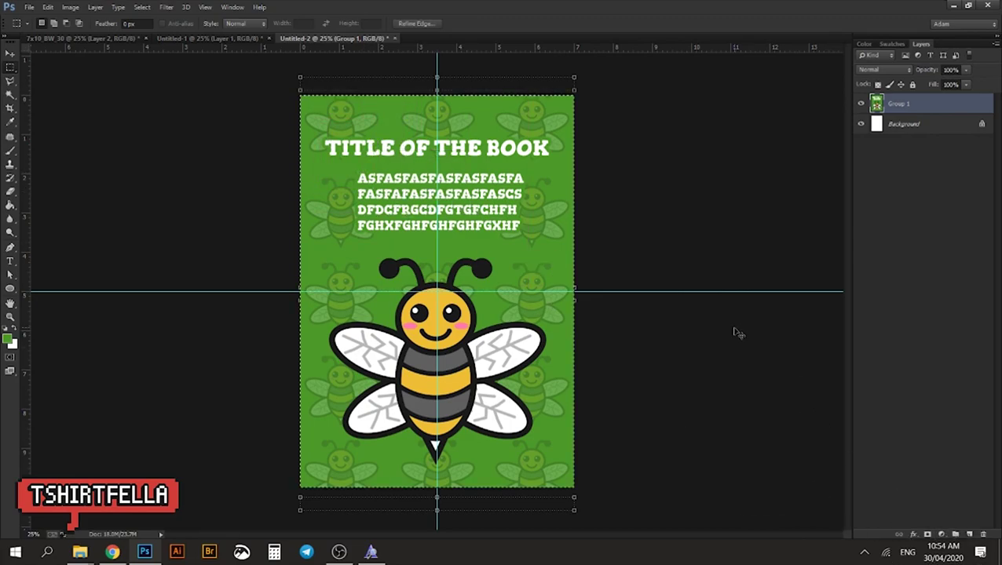
{"action": "key", "text": "ctrl+j"}
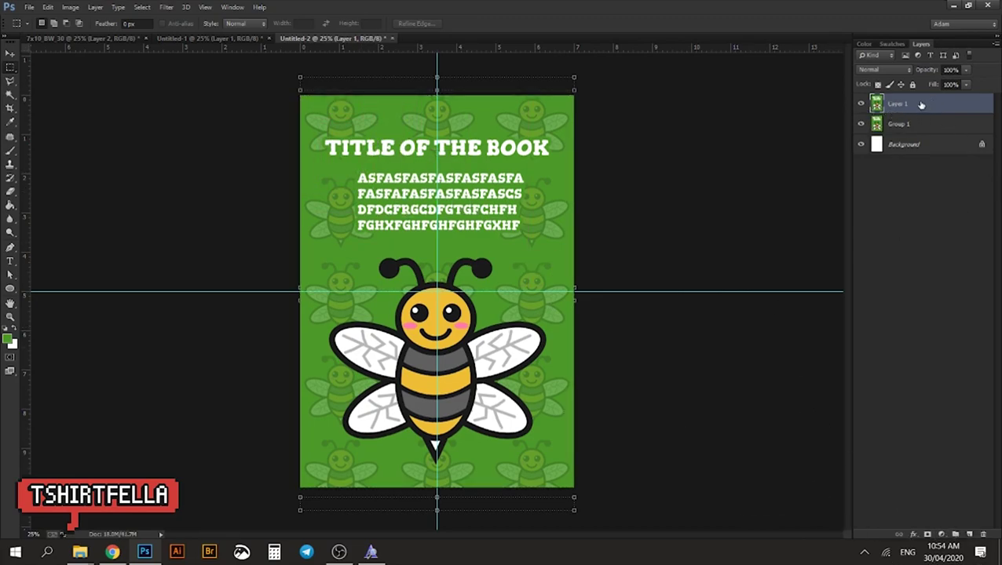
Bring the cropped back cover into the 7x10_BW_30 template and align it over the back cover area
{"action": "key", "text": "v"}
{"action": "mouse_move", "coordinate": [380, 137]}
{"action": "left_mouse_down"}
{"action": "mouse_move", "coordinate": [424, 137]}
{"action": "mouse_move", "coordinate": [379, 137]}
{"action": "left_mouse_up"}
{"action": "left_click_drag", "start_coordinate": [98, 39], "coordinate": [465, 166]}
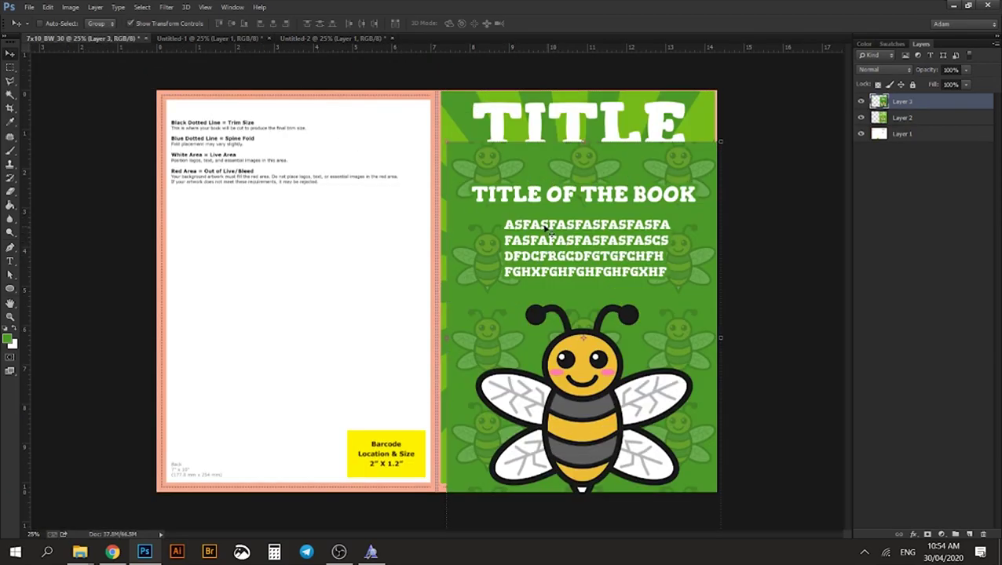
{"action": "left_click_drag", "start_coordinate": [540, 226], "coordinate": [272, 195]}
{"action": "left_click_drag", "start_coordinate": [259, 189], "coordinate": [249, 172]}
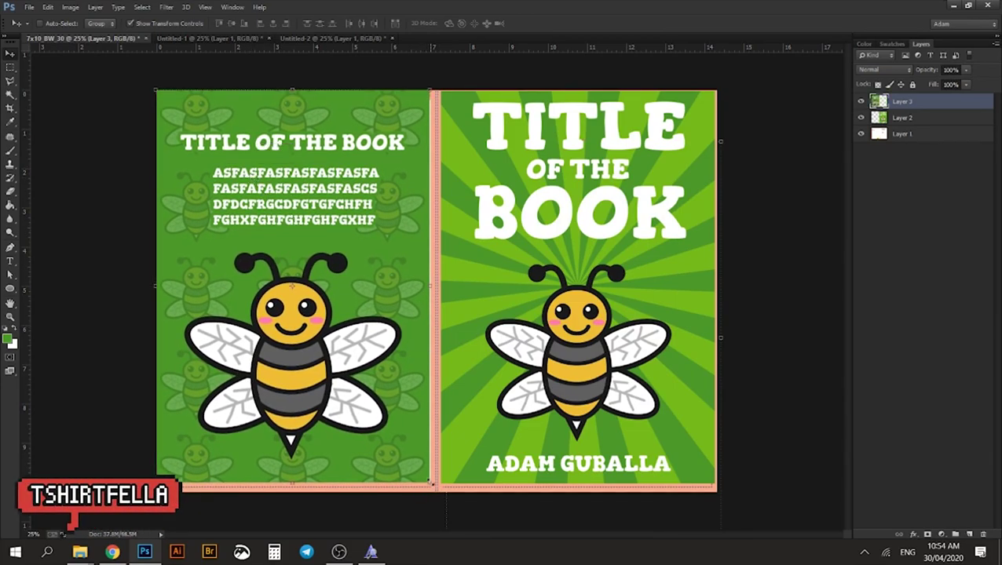
Enlarge the back cover to about 103.5% so it covers the bleed area up to the middle of the spine
{"action": "key", "text": "ctrl+t"}
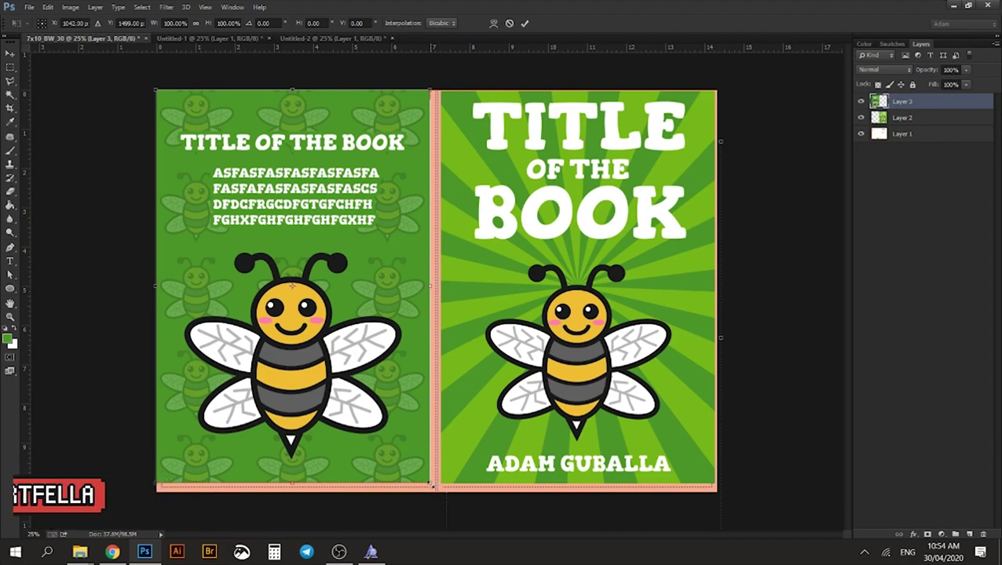
{"action": "left_click_drag", "start_coordinate": [432, 482], "coordinate": [439, 494]}
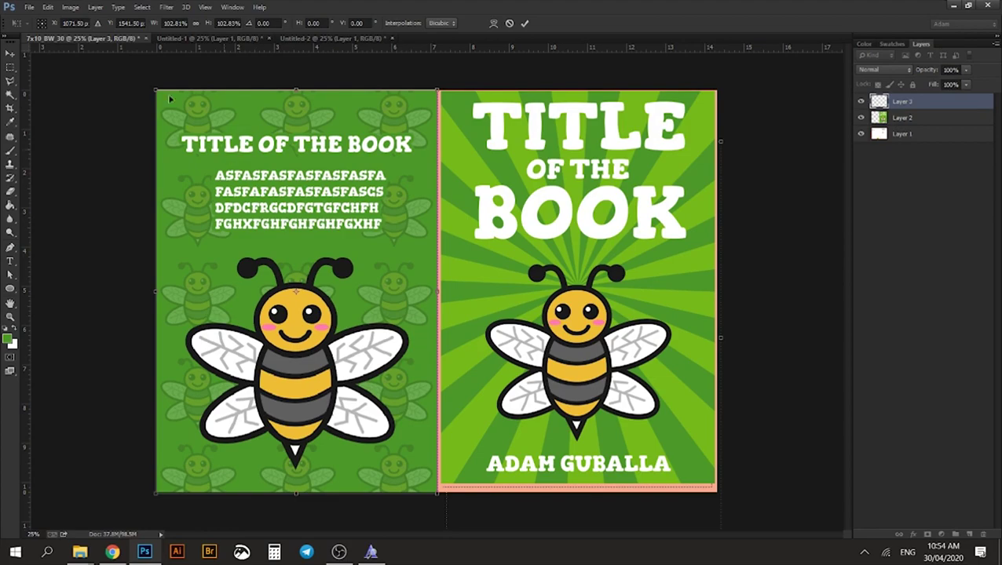
{"action": "left_click_drag", "start_coordinate": [154, 86], "coordinate": [151, 84]}
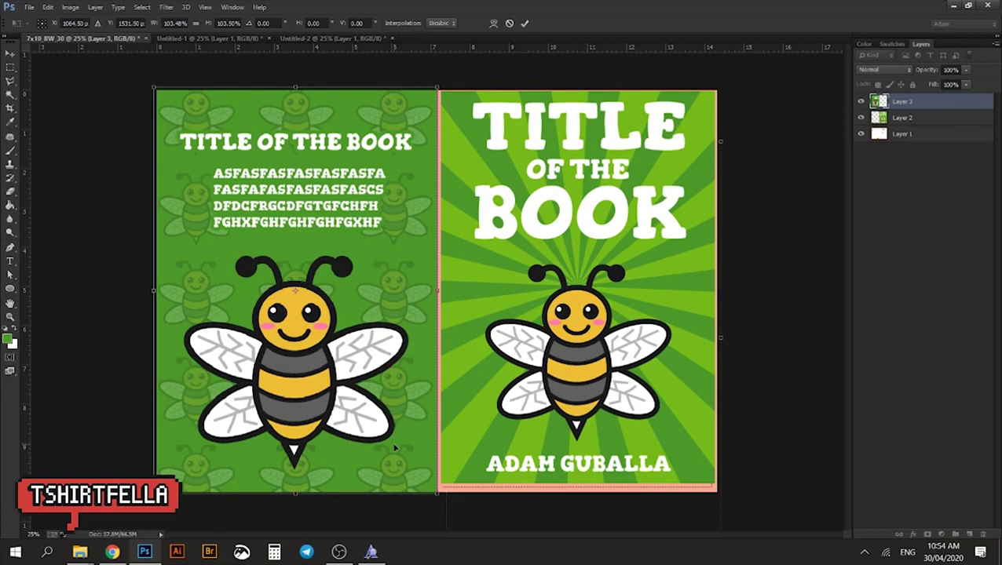
{"action": "key", "text": "Return"}
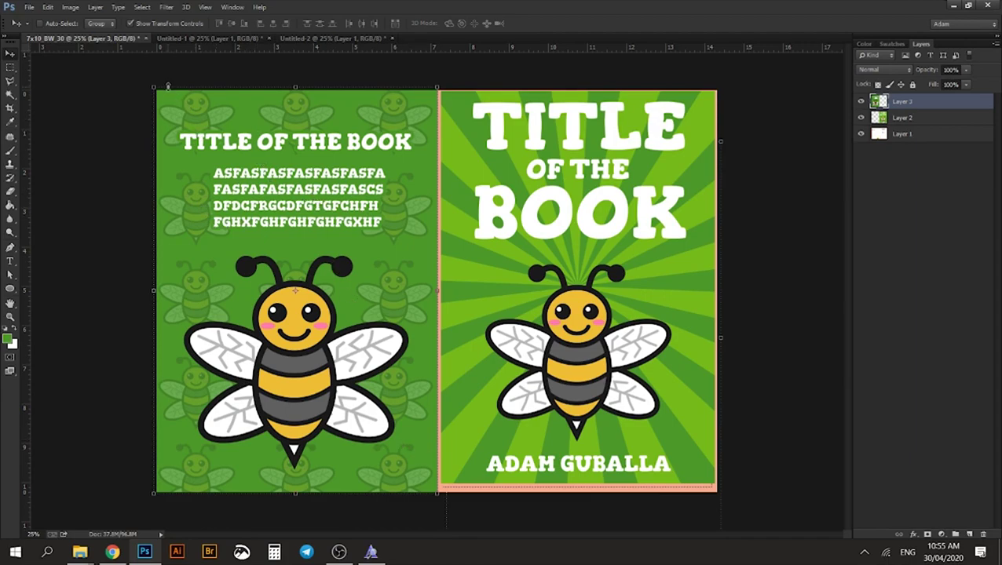
{"action": "scroll", "coordinate": [167, 87], "scroll_direction": "up", "scroll_amount": 1}
{"action": "left_click_drag", "start_coordinate": [174, 85], "coordinate": [197, 107]}
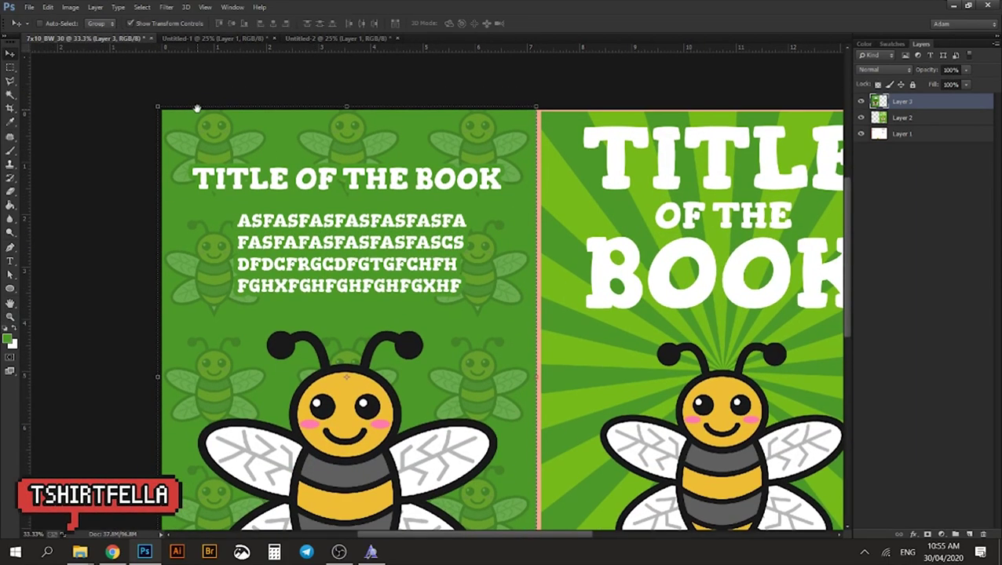
{"action": "scroll", "coordinate": [421, 135], "scroll_direction": "down", "scroll_amount": 1}
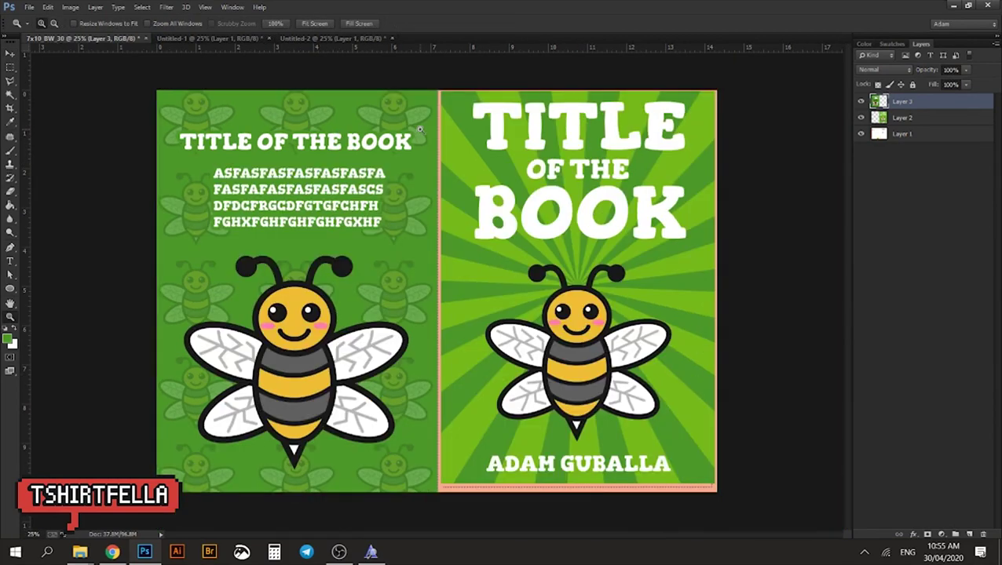
{"action": "mouse_move", "coordinate": [391, 334]}
{"action": "left_mouse_down"}
{"action": "mouse_move", "coordinate": [403, 325]}
{"action": "mouse_move", "coordinate": [398, 351]}
{"action": "mouse_move", "coordinate": [398, 340]}
{"action": "left_mouse_up"}
{"action": "left_click_drag", "start_coordinate": [410, 125], "coordinate": [411, 131]}
{"action": "left_click_drag", "start_coordinate": [432, 200], "coordinate": [430, 196]}
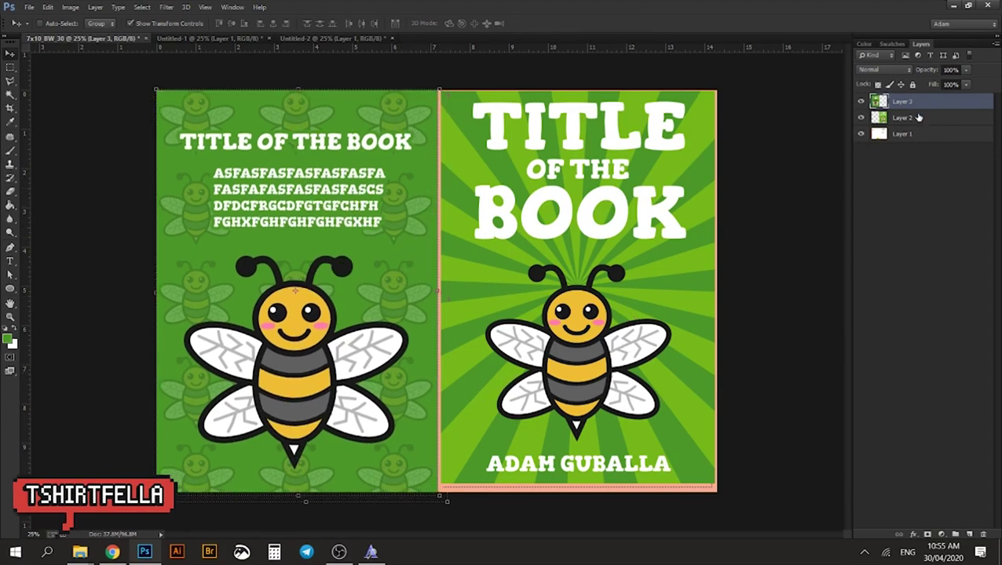
Enlarge the front cover on Layer 2 to about 103.5% so it covers the remaining spine and bleed area
{"action": "key", "text": "alt+bracketleft"}
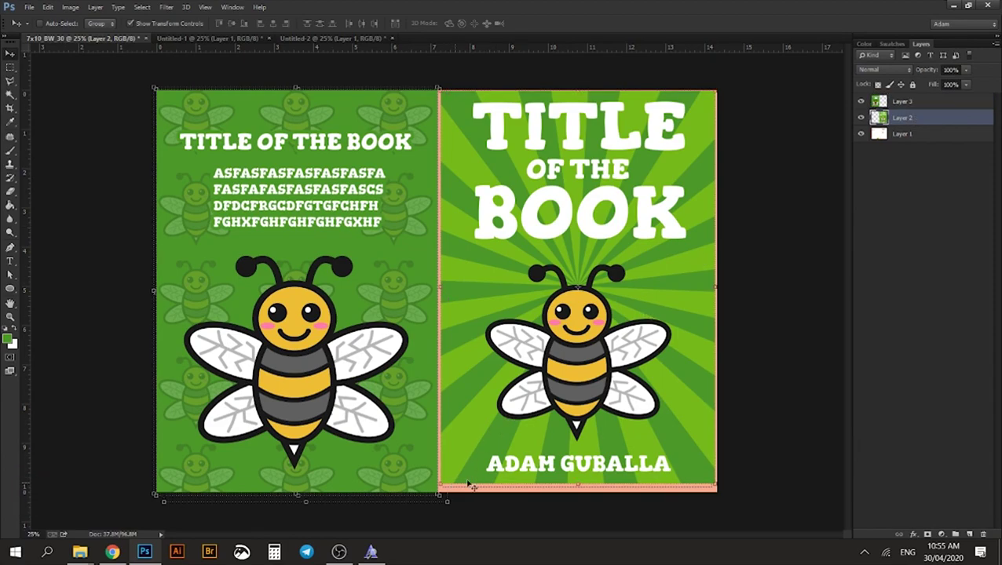
{"action": "key", "text": "ctrl+plus"}
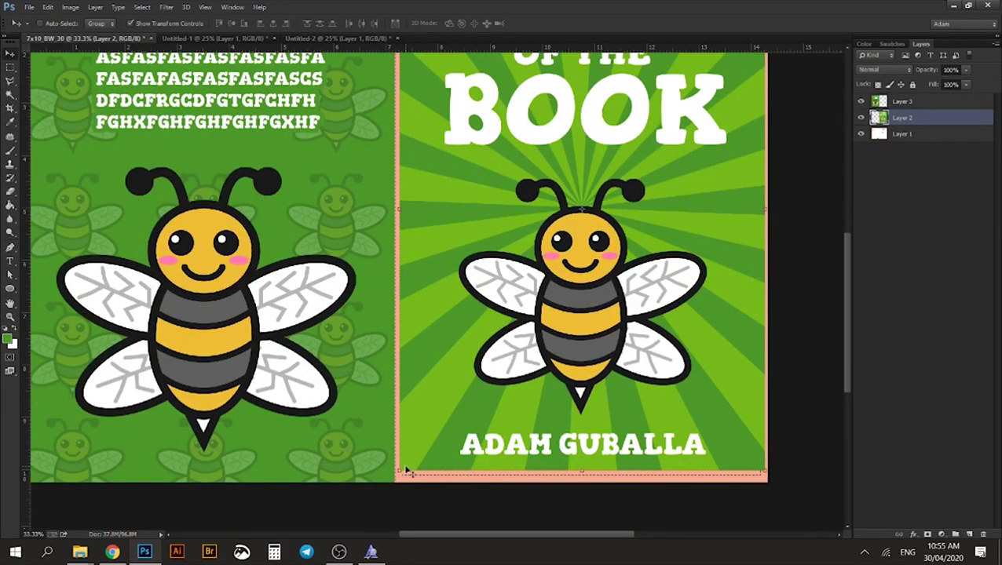
{"action": "left_click", "coordinate": [399, 472]}
{"action": "left_click_drag", "start_coordinate": [399, 472], "coordinate": [395, 477]}
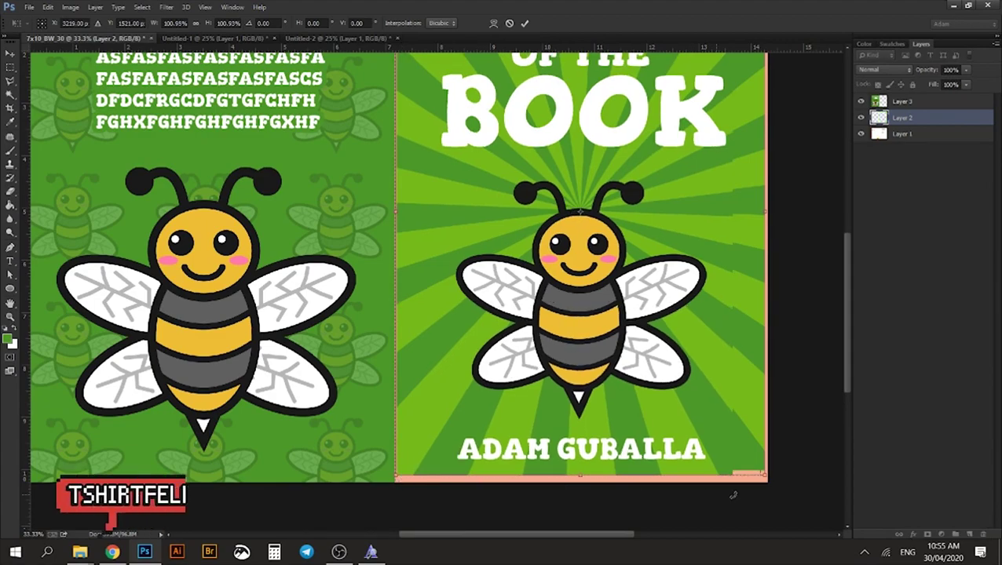
{"action": "left_click_drag", "start_coordinate": [767, 476], "coordinate": [775, 480]}
{"action": "scroll", "coordinate": [338, 234], "scroll_direction": "up", "scroll_amount": 5}
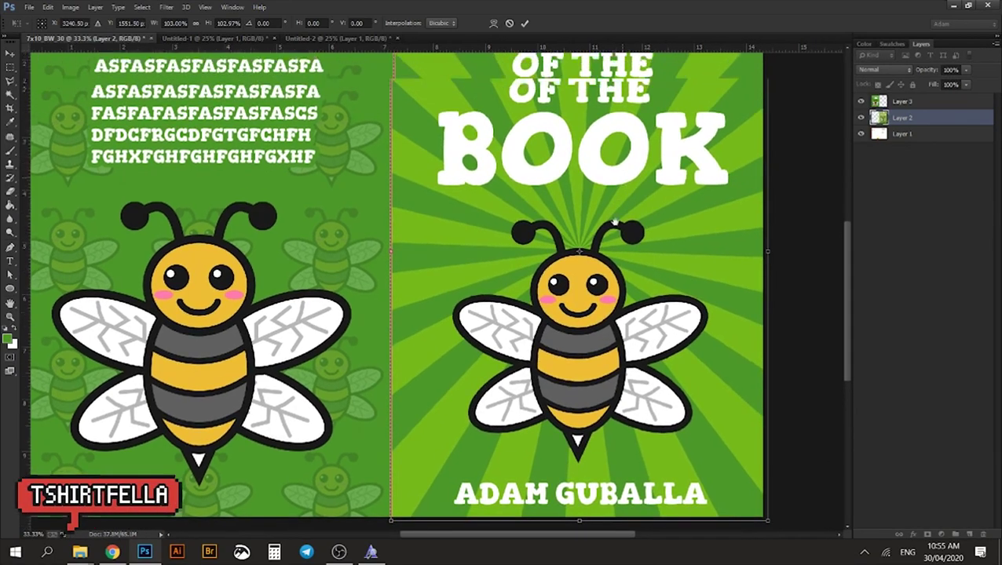
{"action": "left_click_drag", "start_coordinate": [354, 203], "coordinate": [353, 200]}
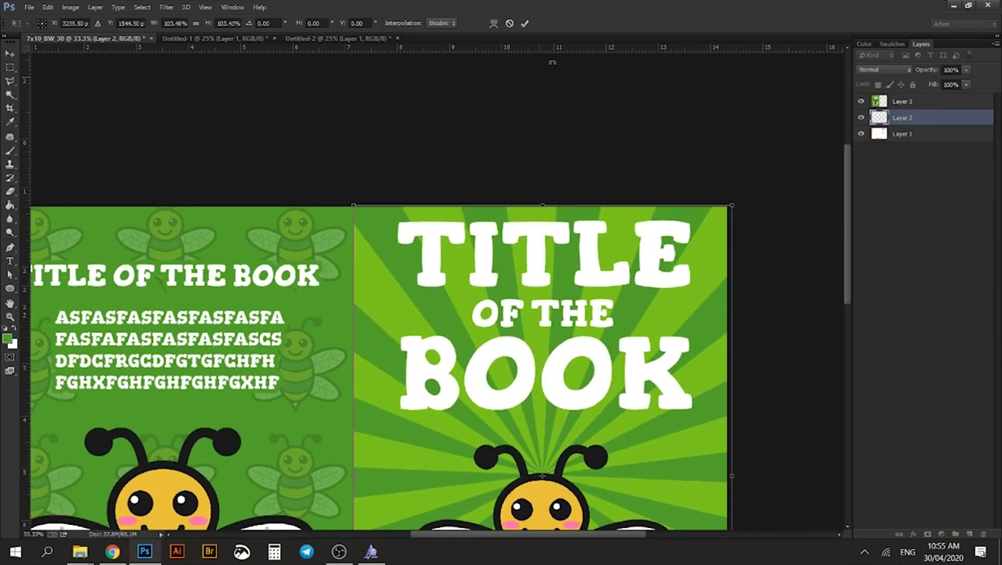
{"action": "left_click", "coordinate": [525, 24]}
{"action": "key", "text": "z"}
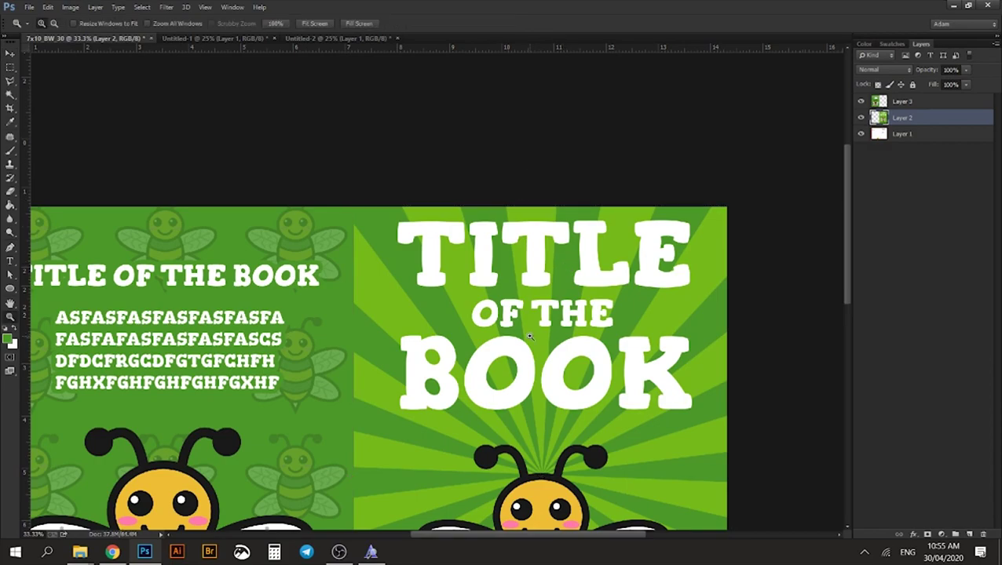
{"action": "left_click", "coordinate": [518, 322]}
{"action": "left_click", "coordinate": [530, 336], "text": "alt"}
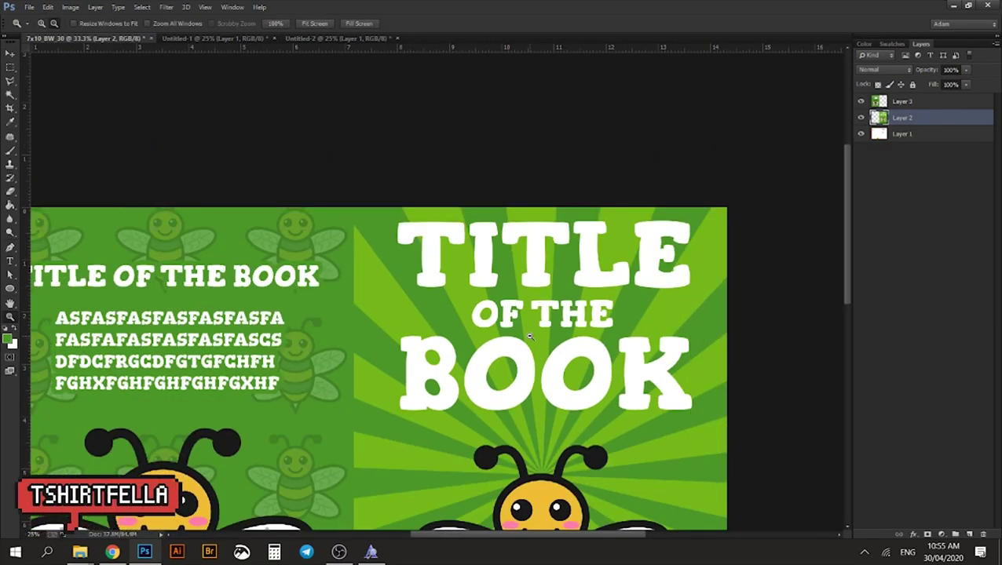
{"action": "left_click", "coordinate": [529, 336], "text": "alt"}
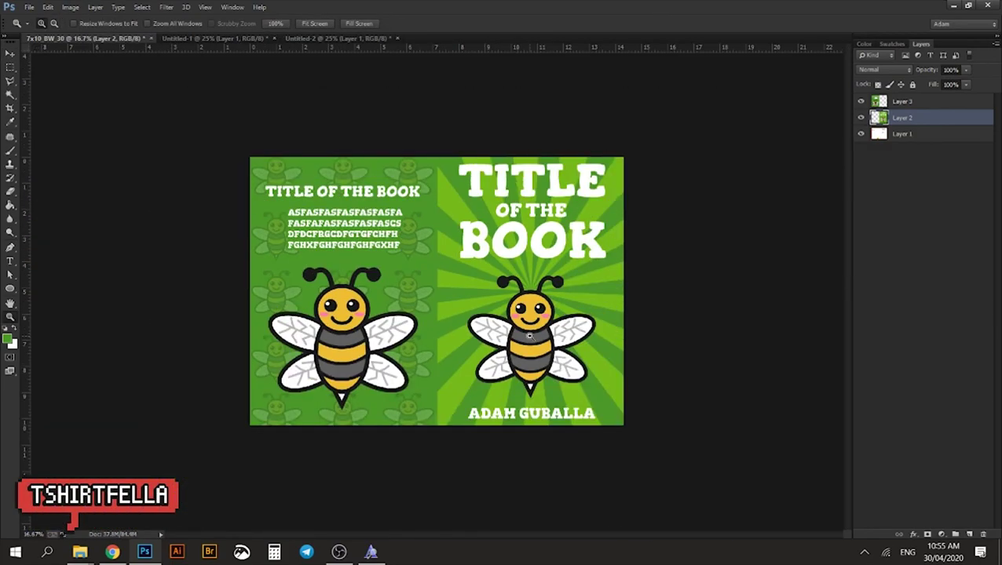
{"action": "left_click", "coordinate": [470, 277]}
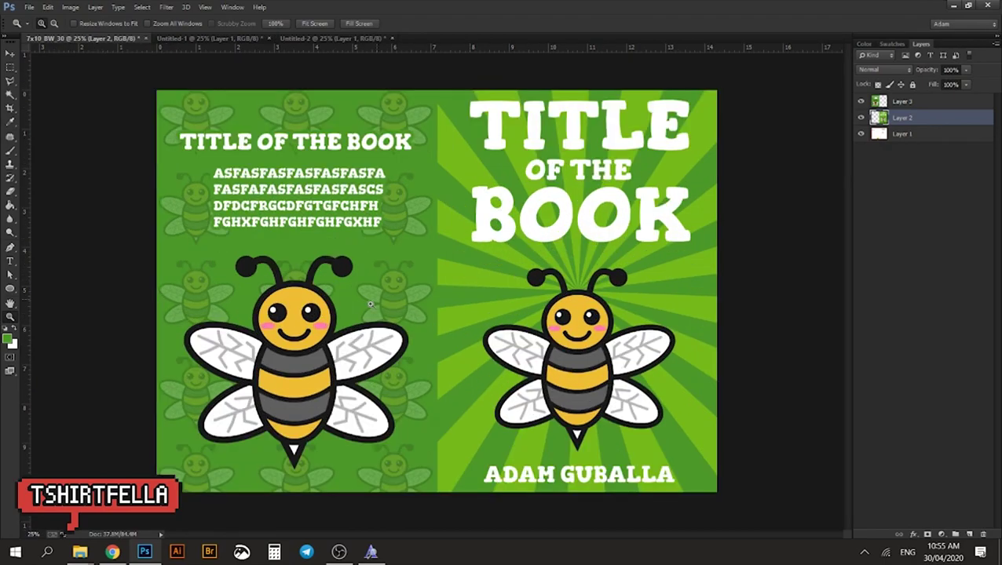
Switch to the browser and view the Dropbox folder New Graphics Bundle - Kawaii Bugs and Crawlers
{"action": "left_click", "coordinate": [112, 552]}
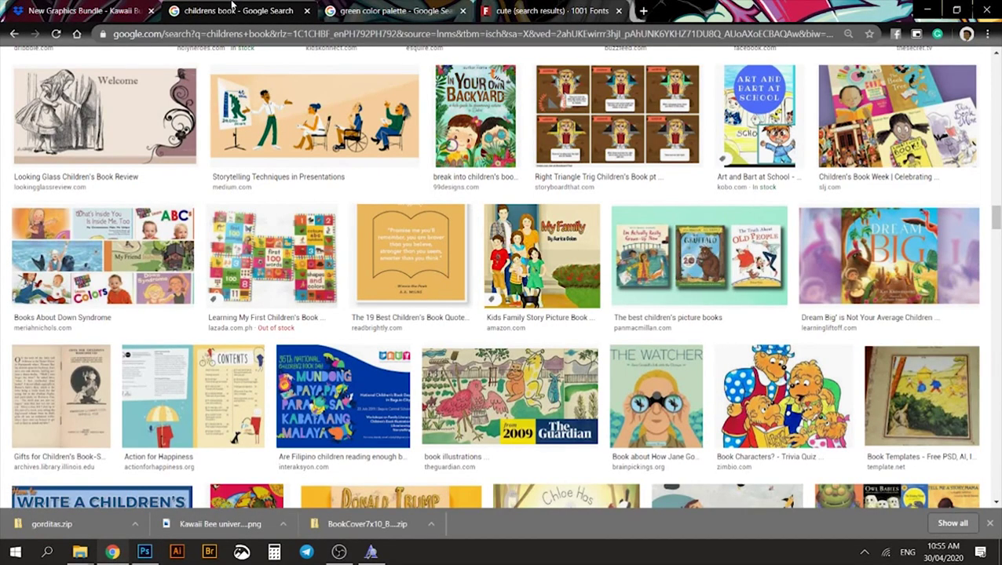
{"action": "left_click", "coordinate": [102, 10]}
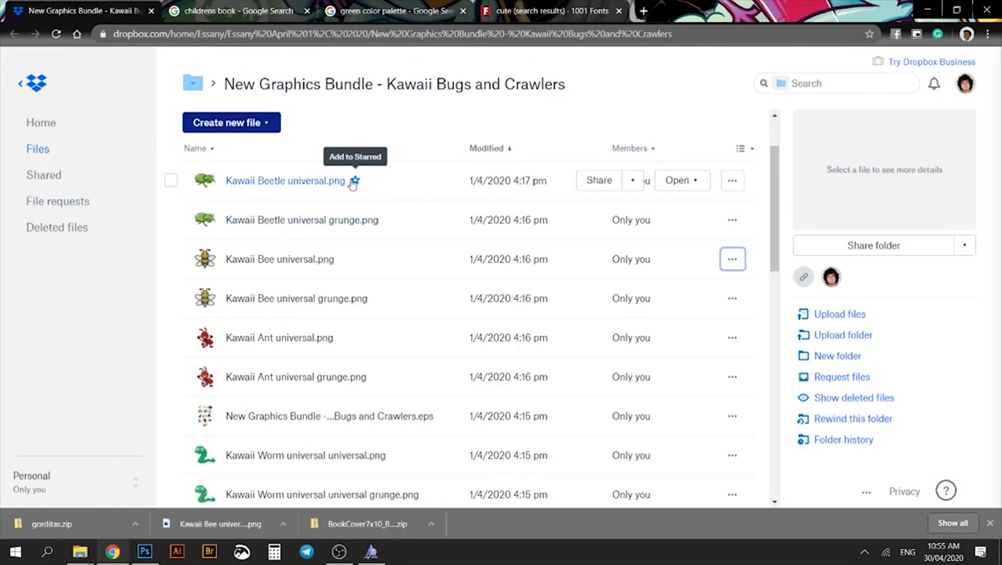
{"action": "left_click", "coordinate": [144, 552]}
Return to the finished cover spread and save it in Photoshop PDF format under the file name fafasfaf
{"action": "left_click", "coordinate": [28, 7]}
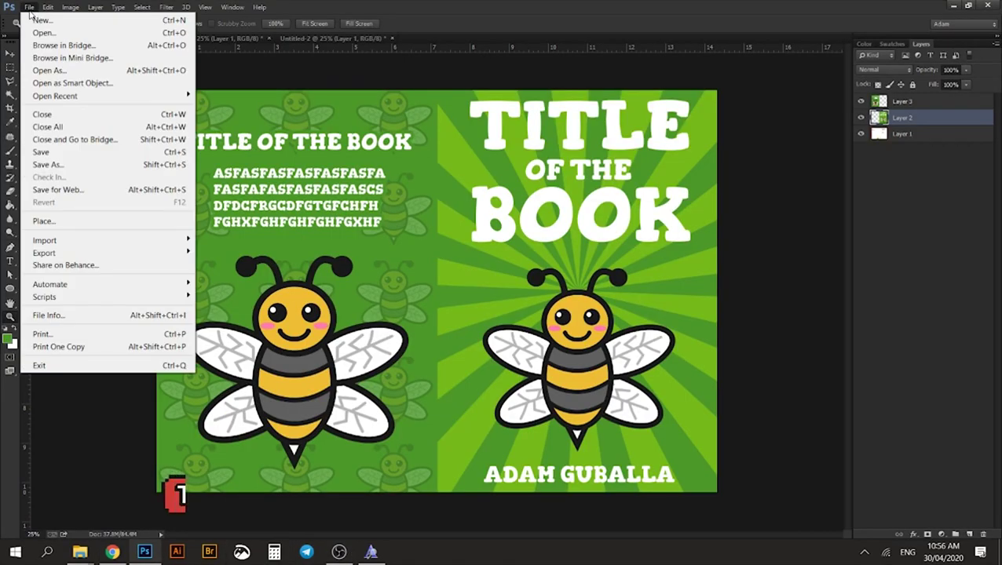
{"action": "left_click", "coordinate": [48, 164]}
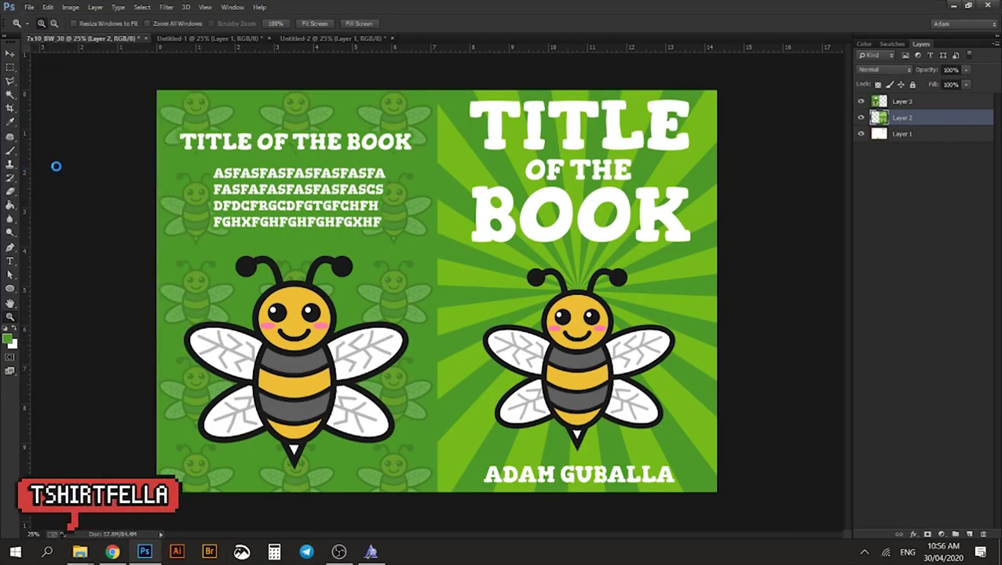
{"action": "left_click", "coordinate": [493, 331]}
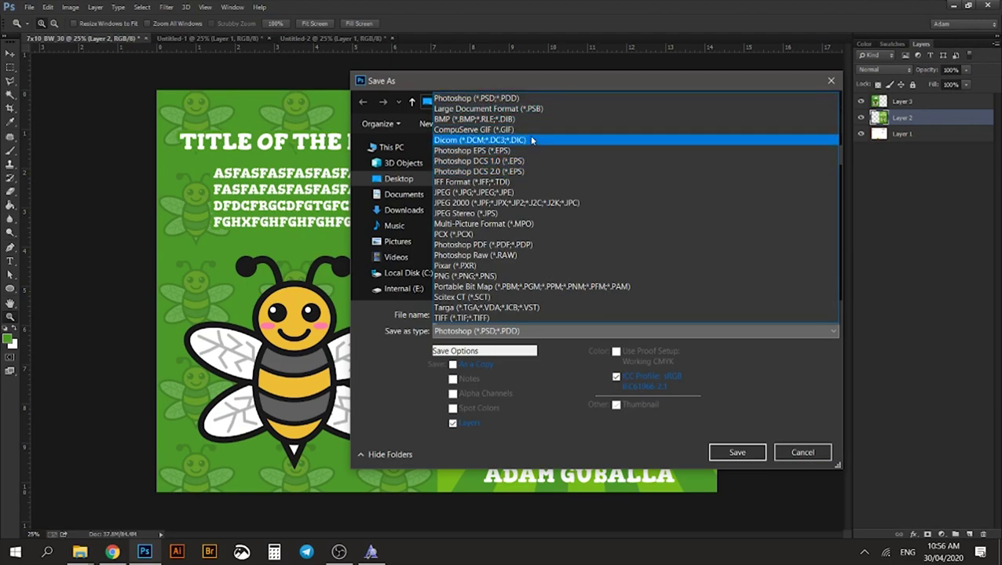
{"action": "left_click", "coordinate": [527, 247]}
{"action": "double_click", "coordinate": [530, 314]}
{"action": "type", "text": "fafasfaf"}
{"action": "left_click", "coordinate": [752, 458]}
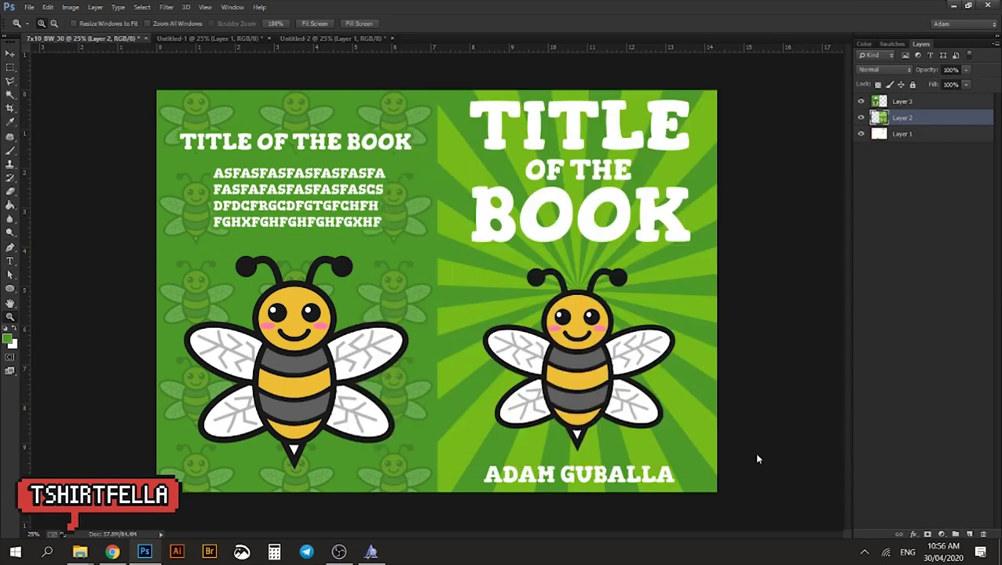
{"action": "left_click", "coordinate": [501, 215]}
{"action": "key", "text": "Return"}
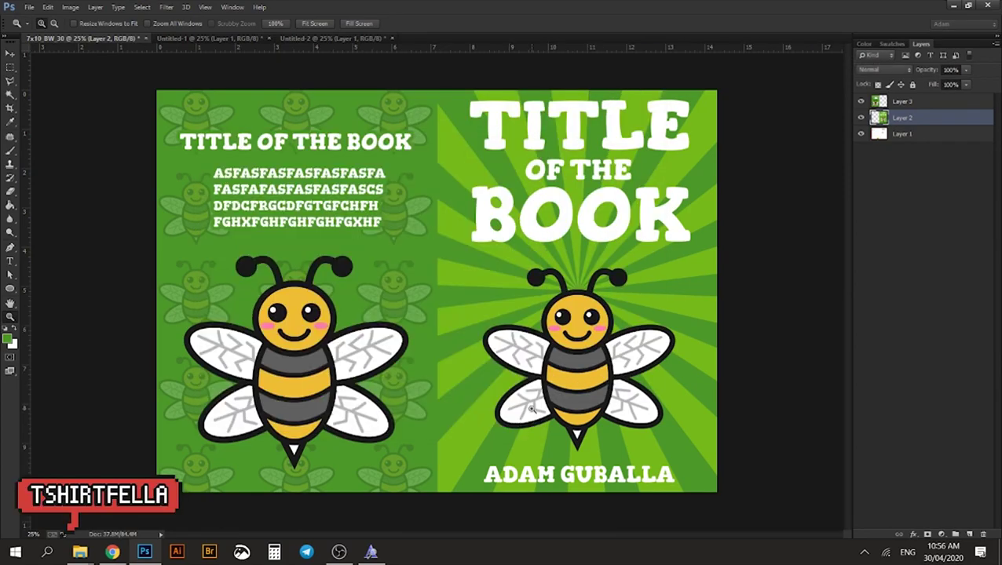